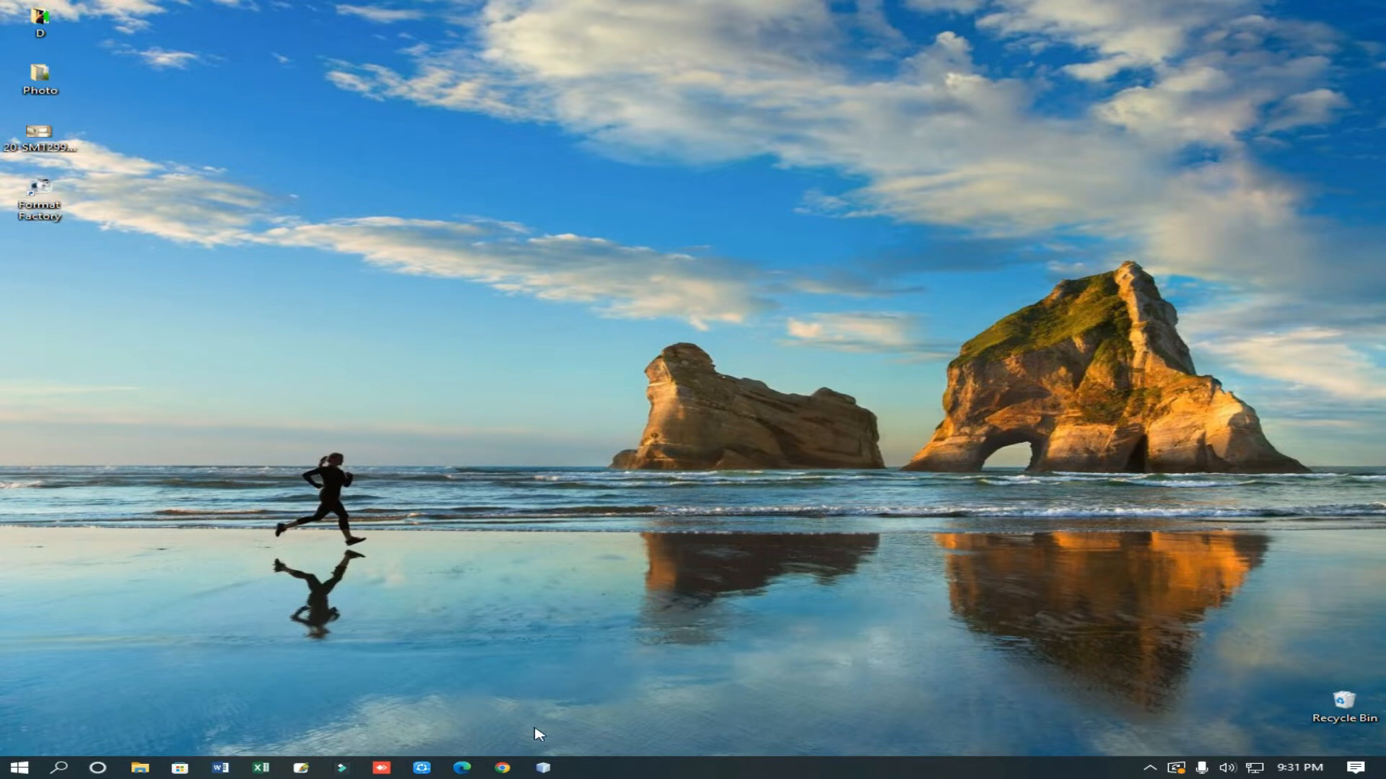
Step: Switch to Chrome, open Google Forms from the Google apps and create a blank form
{"action": "left_click", "coordinate": [509, 767]}
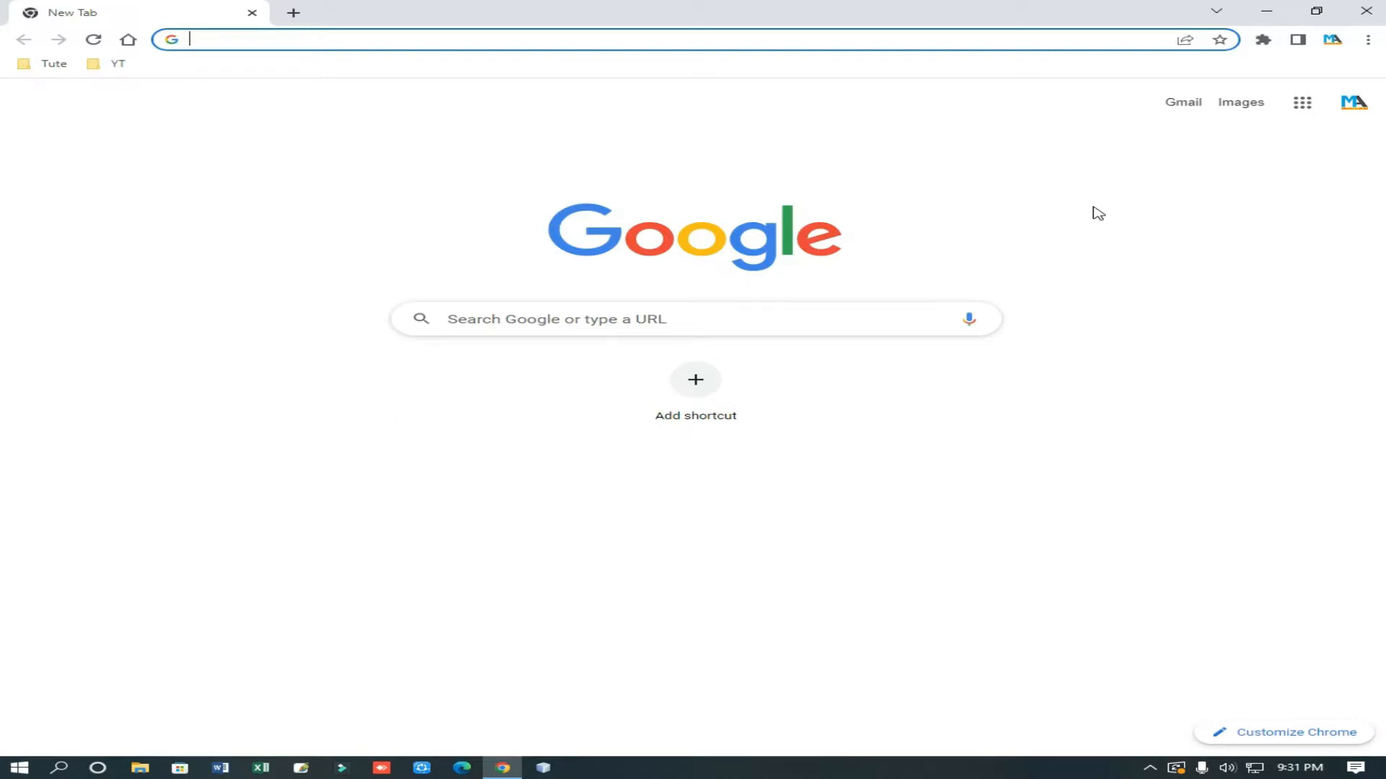
{"action": "left_click", "coordinate": [1301, 109]}
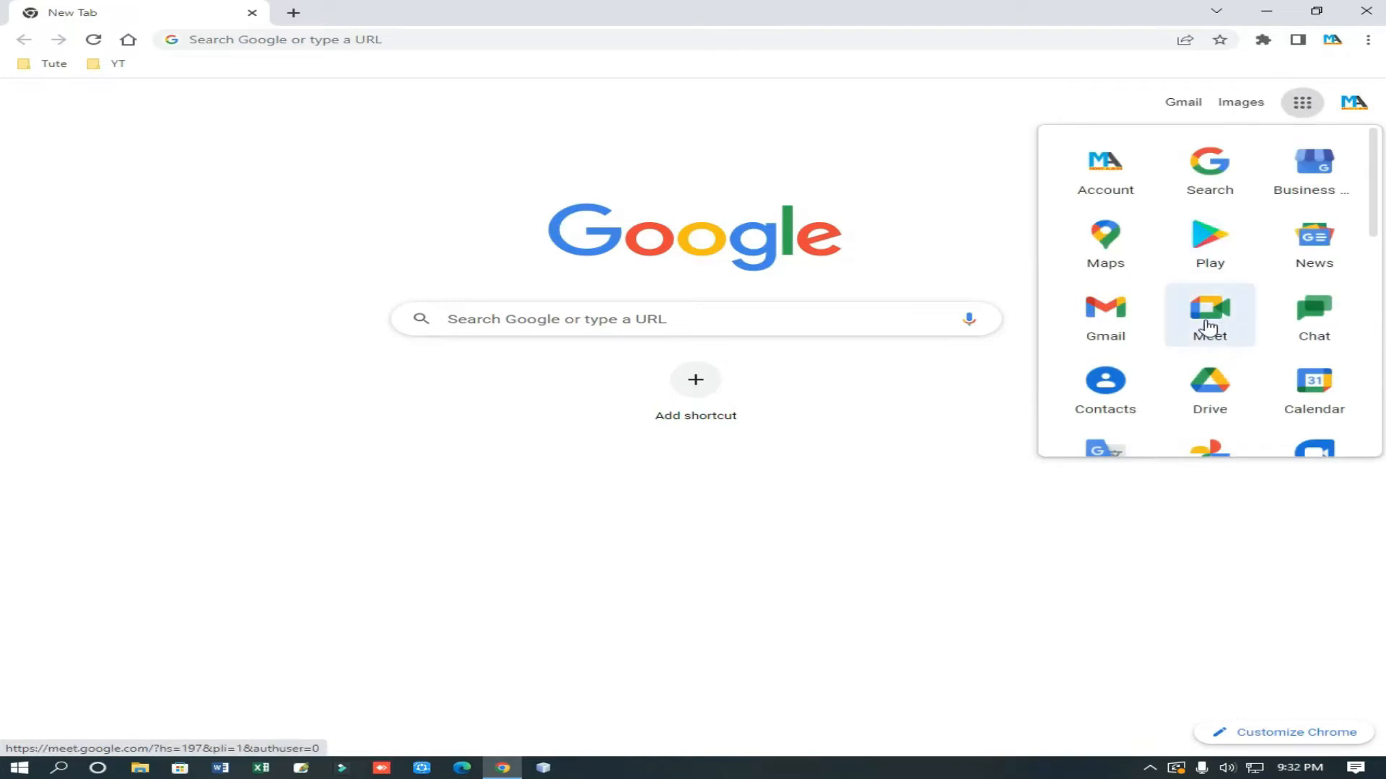
{"action": "scroll", "coordinate": [1211, 329], "scroll_direction": "down", "scroll_amount": 5}
{"action": "scroll", "coordinate": [1210, 322], "scroll_direction": "down", "scroll_amount": 3}
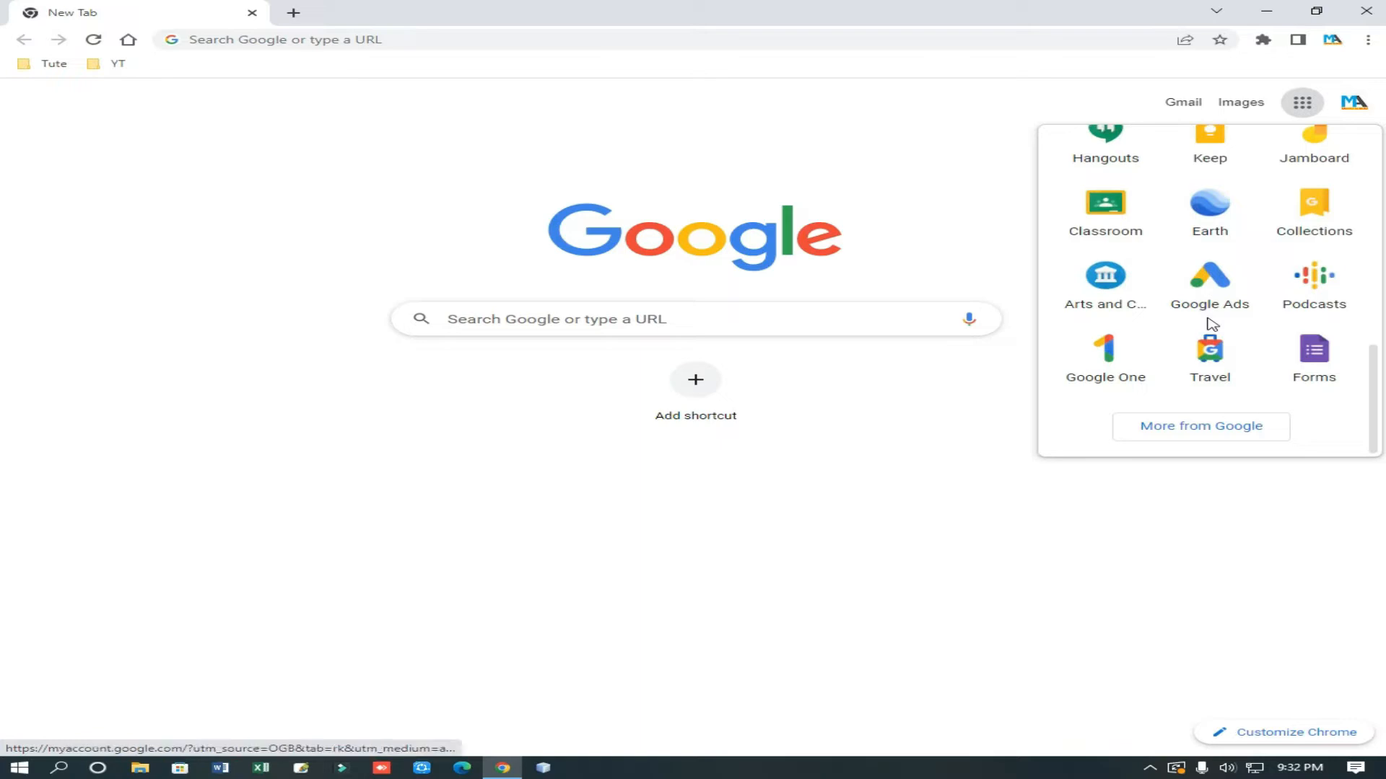
{"action": "left_click", "coordinate": [1325, 367]}
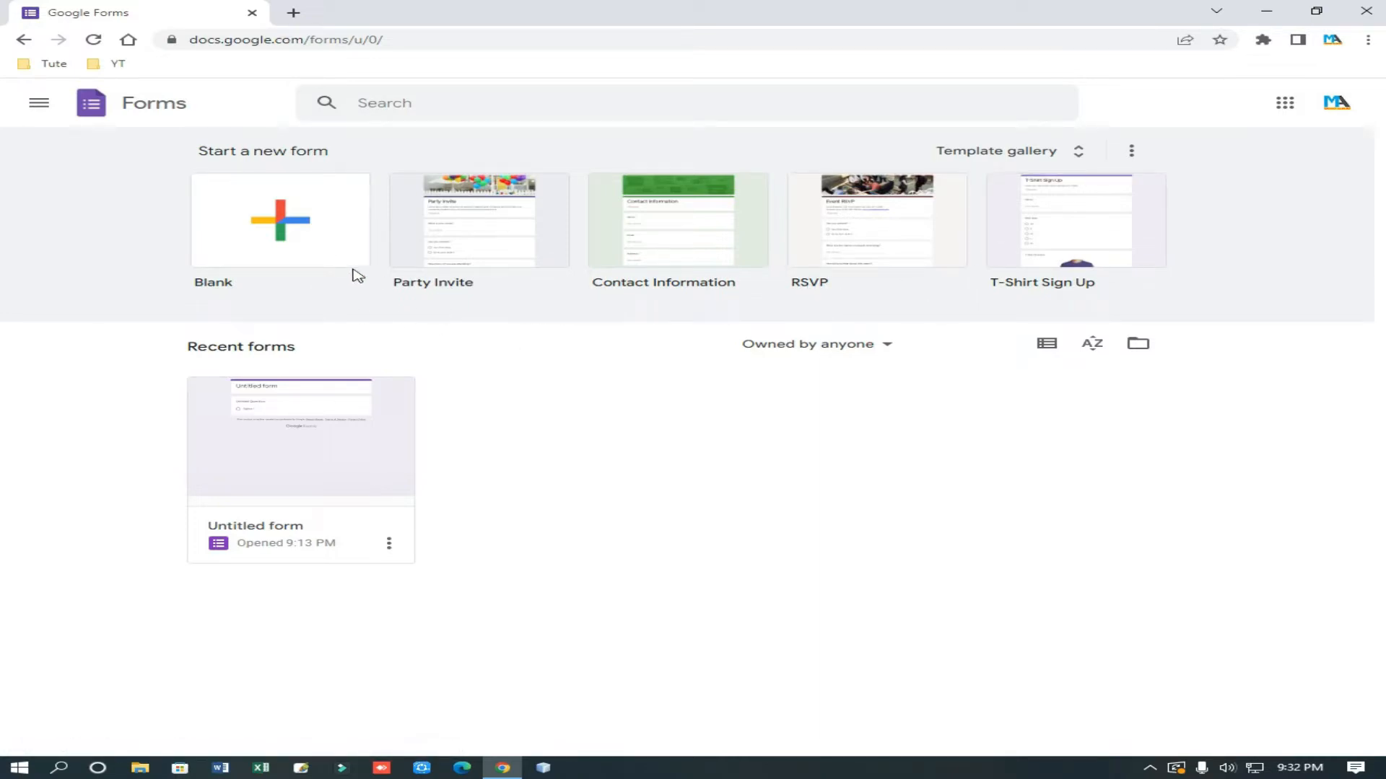
{"action": "left_click", "coordinate": [292, 231]}
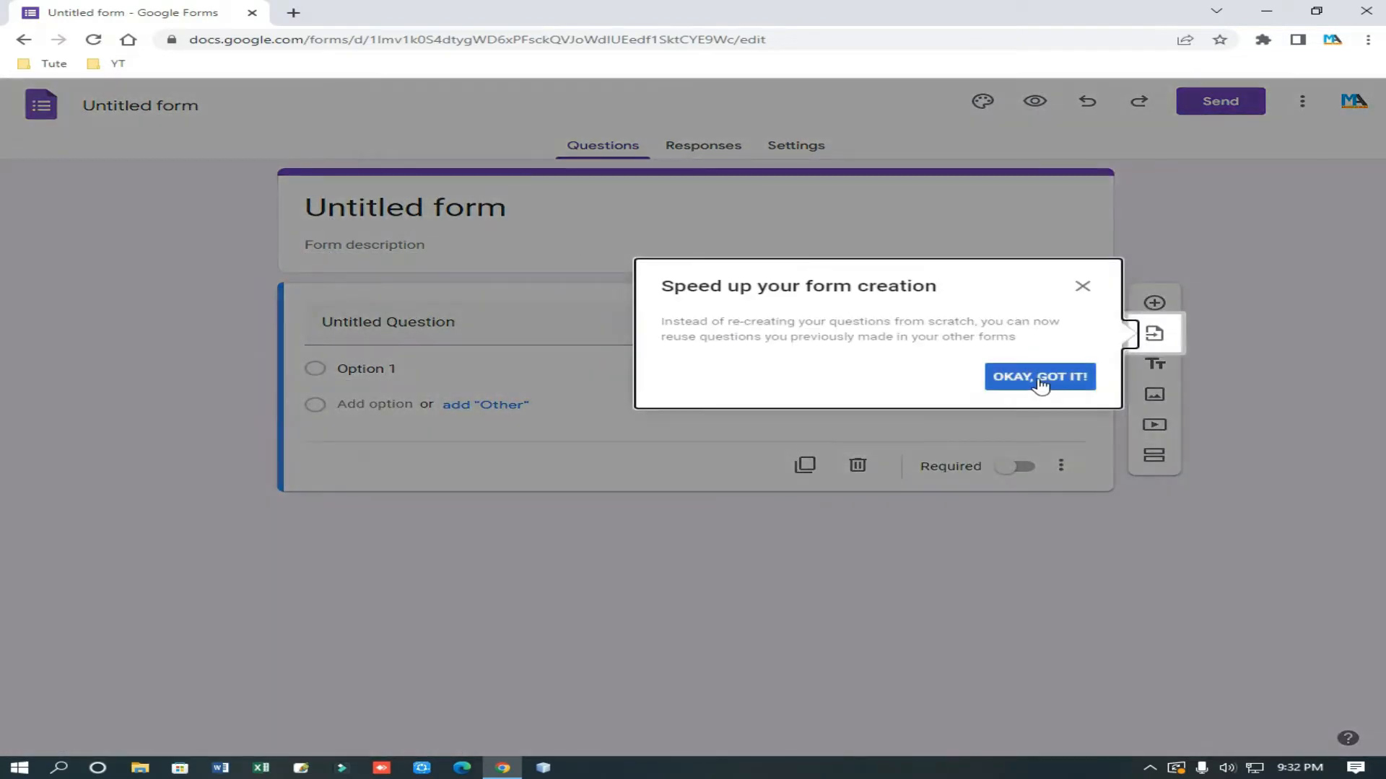
{"action": "left_click", "coordinate": [1040, 380]}
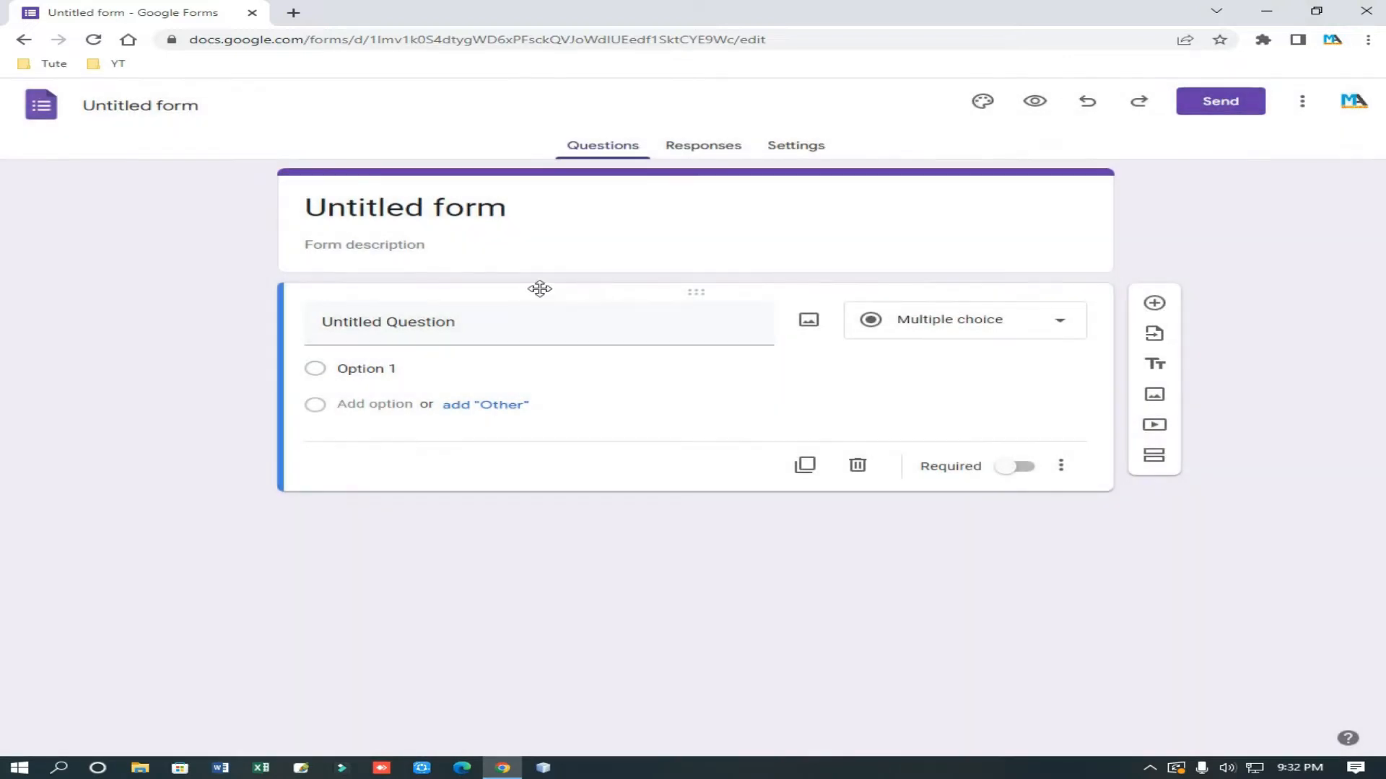
Step: Replace the form's placeholder title with "Employee Details"
{"action": "left_click", "coordinate": [462, 210]}
{"action": "left_click_drag", "start_coordinate": [506, 208], "coordinate": [303, 208]}
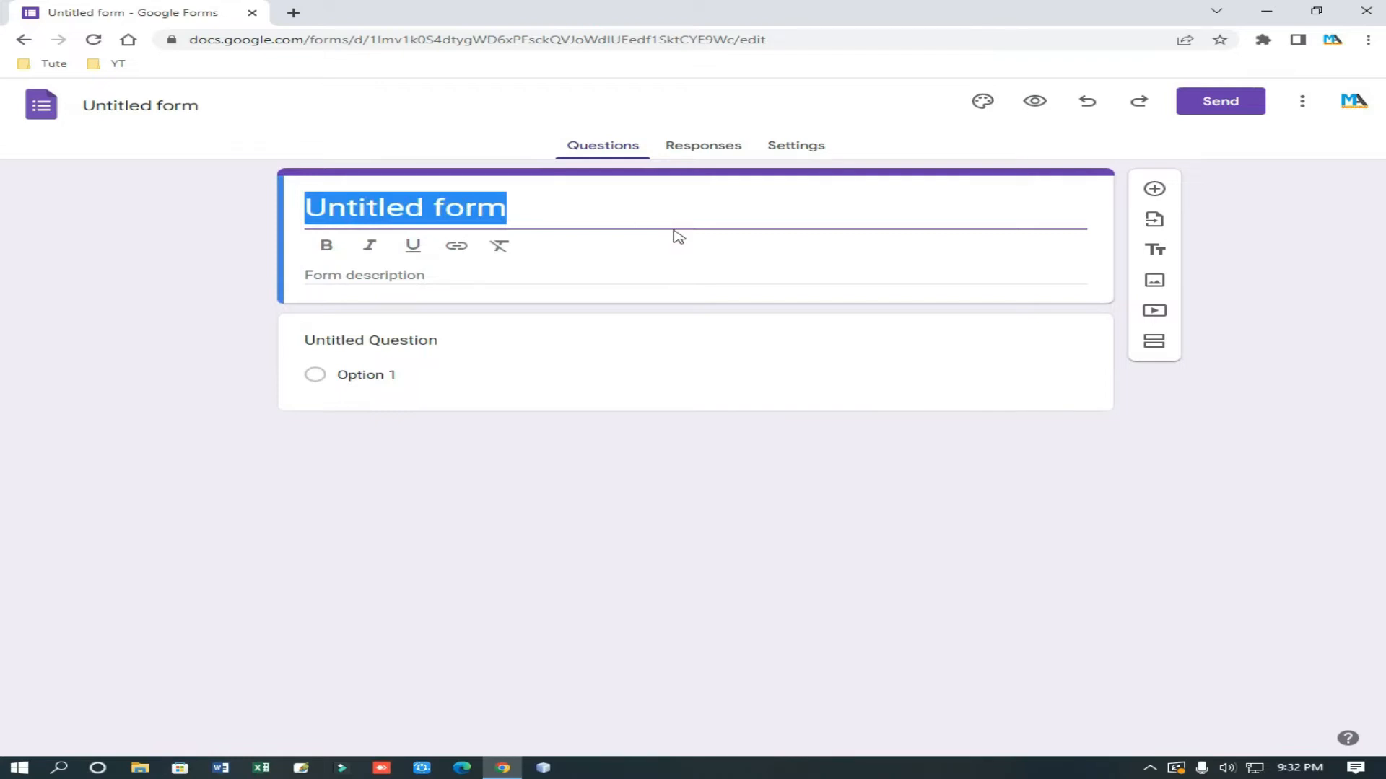
{"action": "type", "text": "Em"}
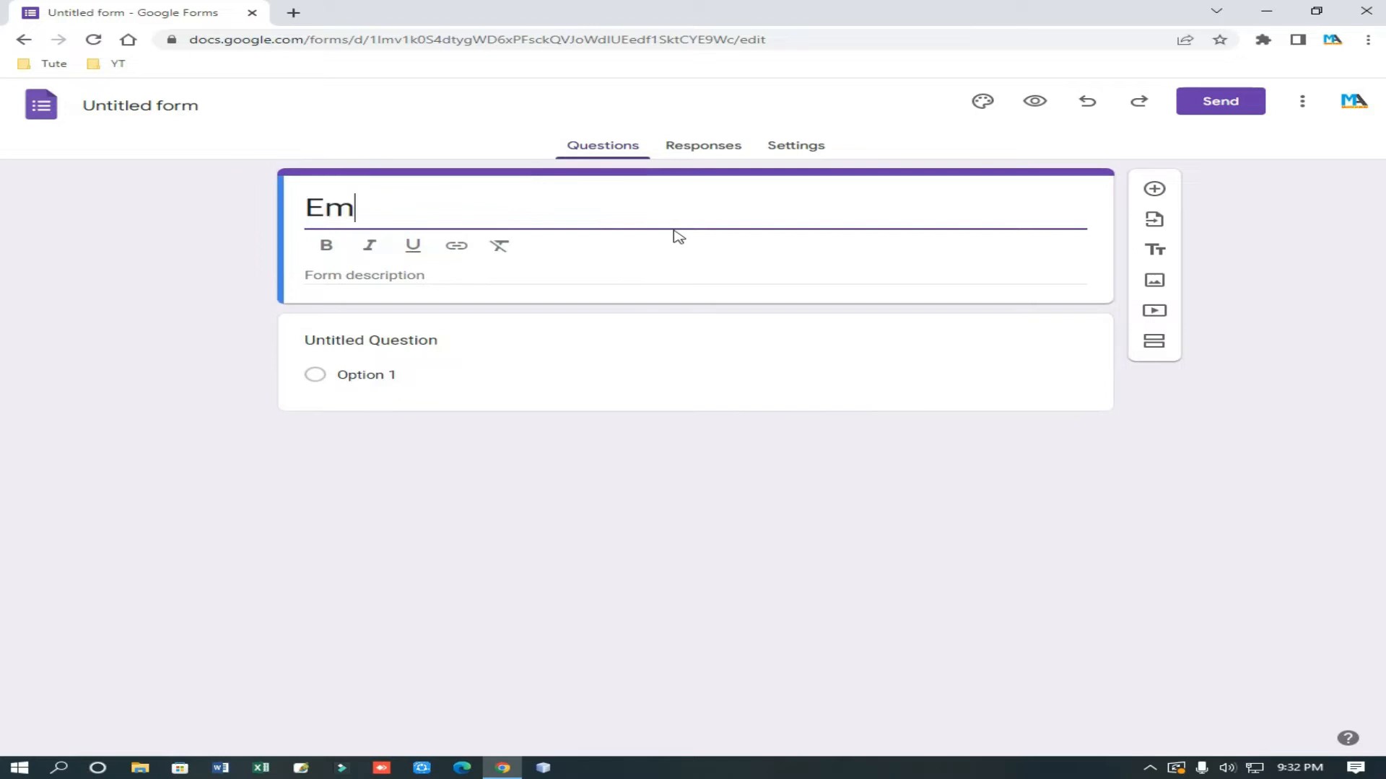
{"action": "type", "text": "ployee D"}
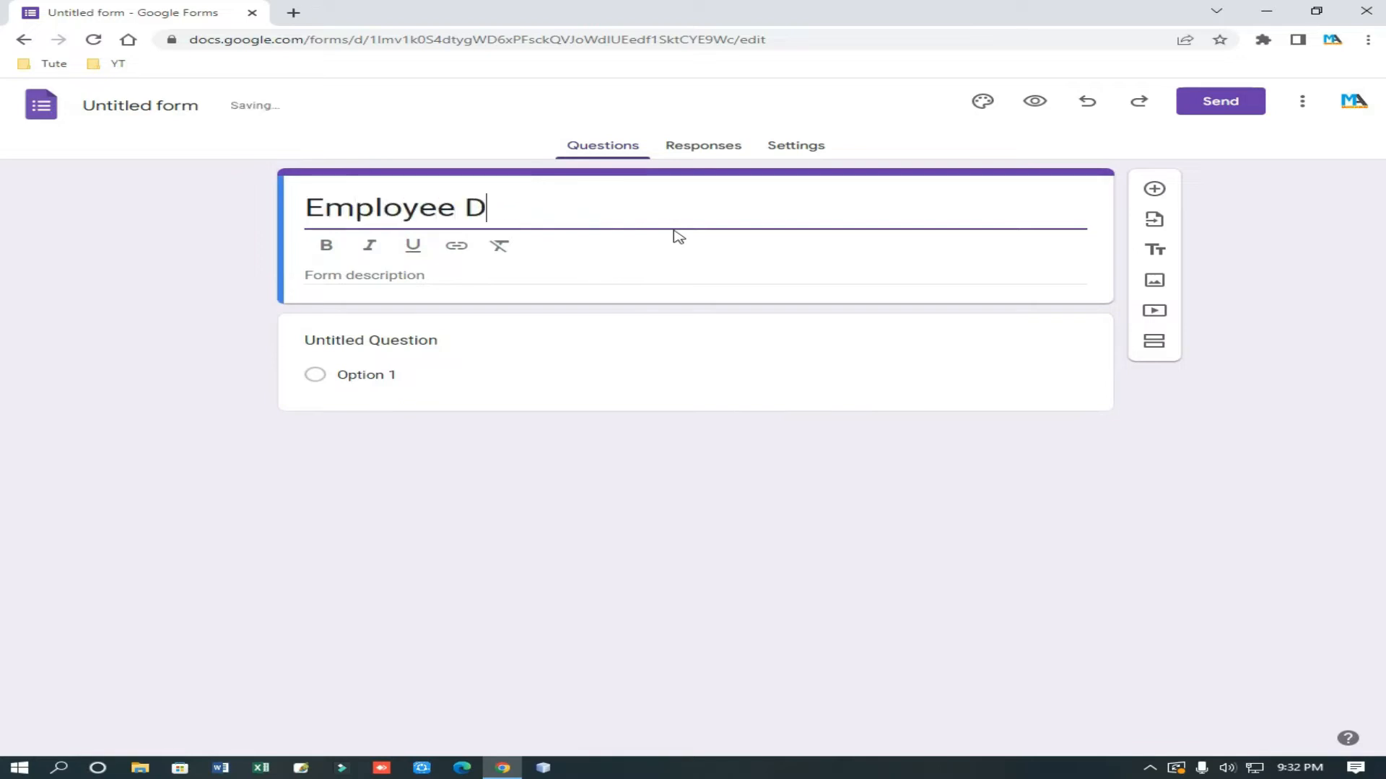
{"action": "type", "text": "etails"}
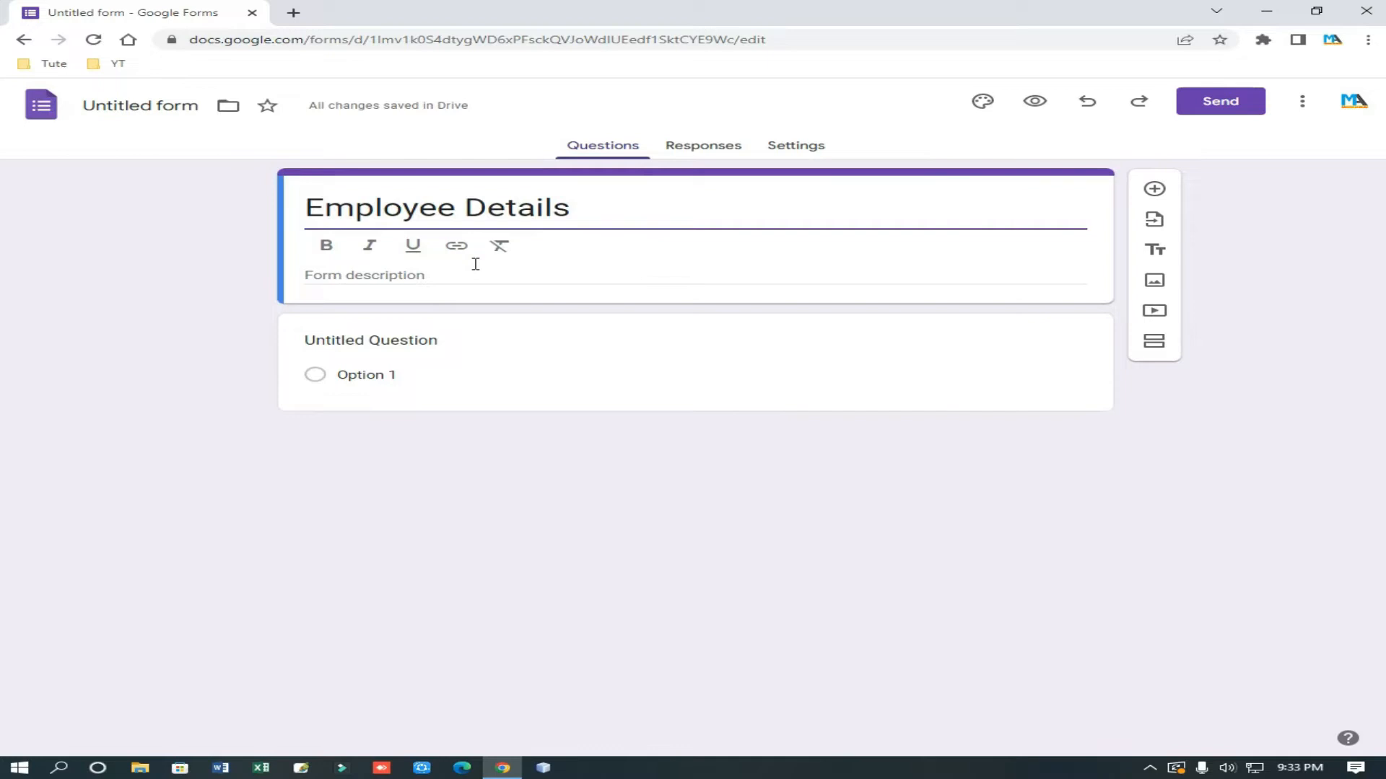
{"action": "left_click_drag", "start_coordinate": [574, 209], "coordinate": [336, 231]}
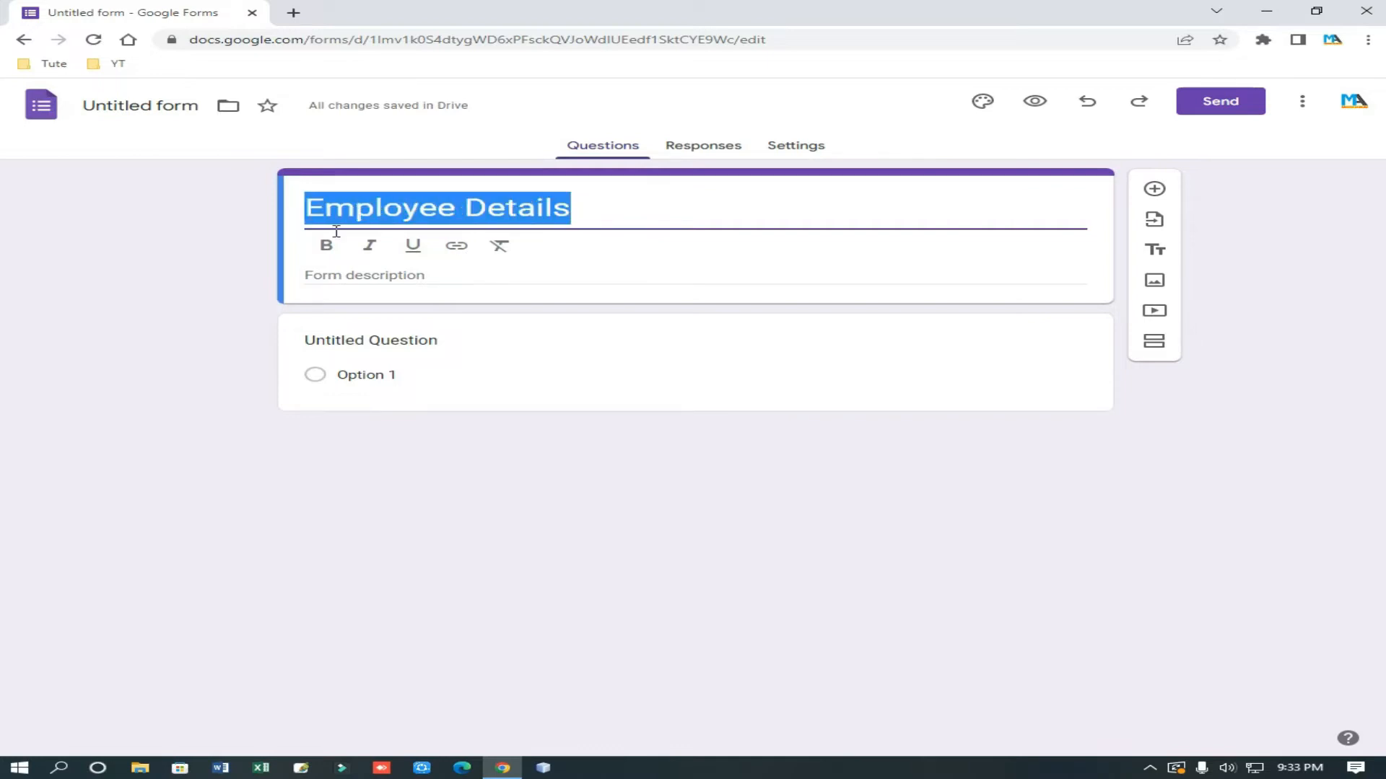
{"action": "left_click", "coordinate": [599, 213]}
{"action": "left_click_drag", "start_coordinate": [596, 213], "coordinate": [309, 208]}
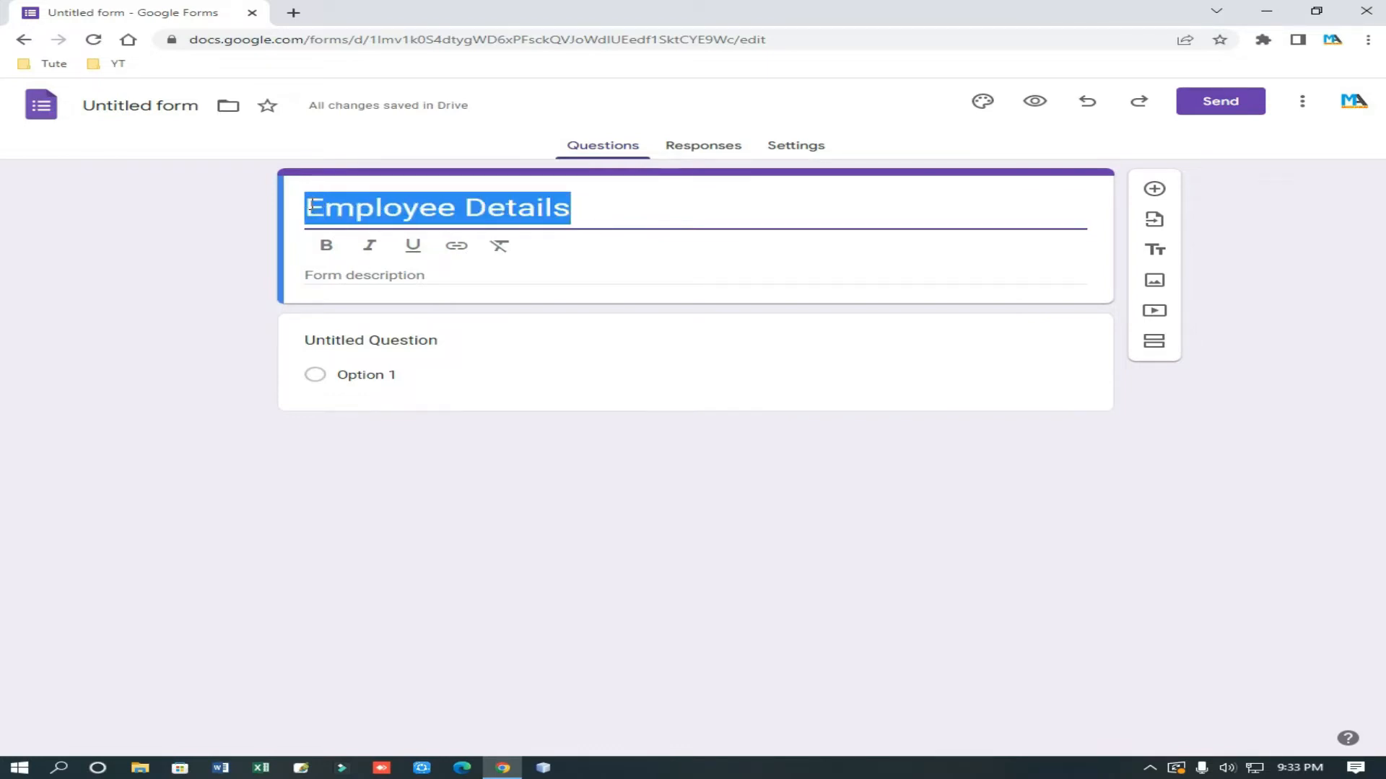
{"action": "left_click", "coordinate": [589, 204]}
{"action": "left_click_drag", "start_coordinate": [559, 204], "coordinate": [305, 208]}
{"action": "left_click", "coordinate": [607, 204]}
{"action": "left_click_drag", "start_coordinate": [606, 203], "coordinate": [304, 208]}
Step: Enter the form description "Please fill the form below about your details"
{"action": "left_click", "coordinate": [473, 274]}
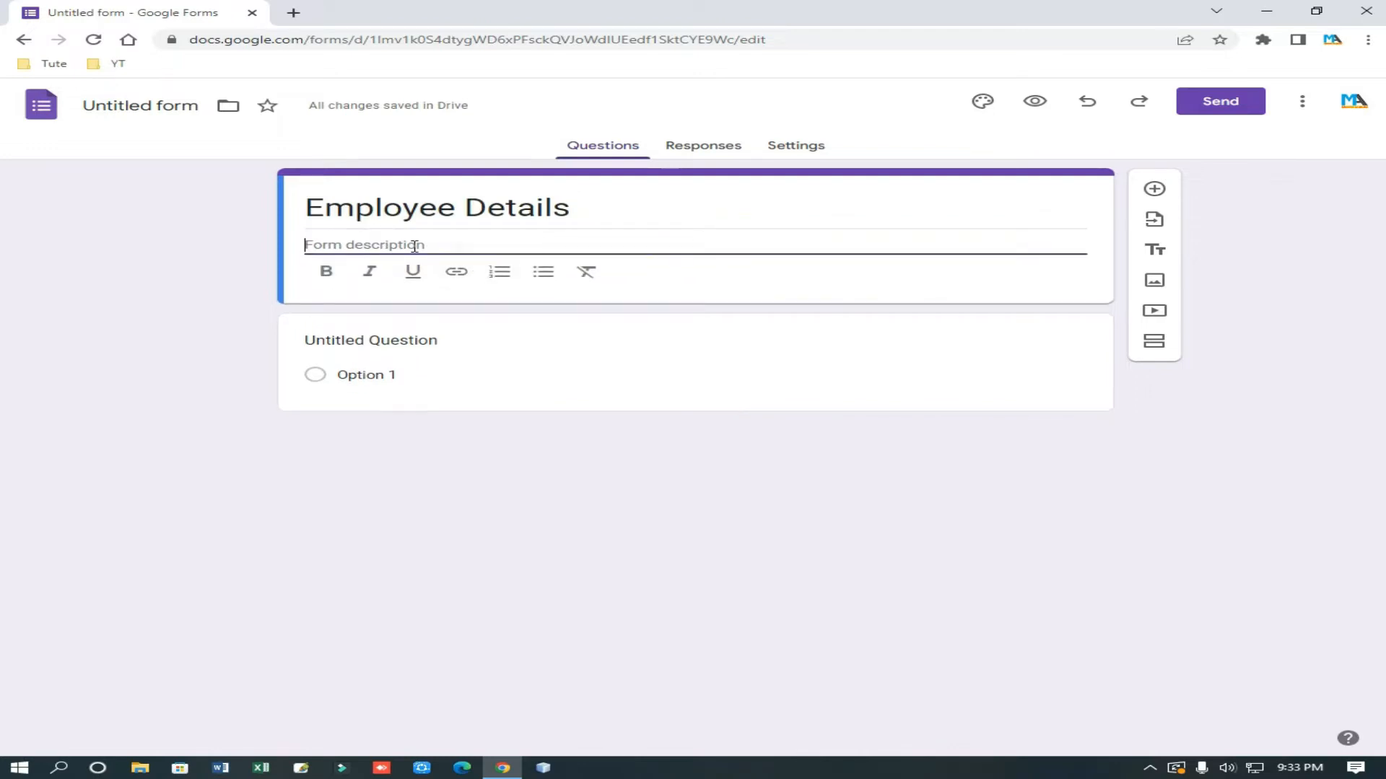
{"action": "type", "text": "Ple"}
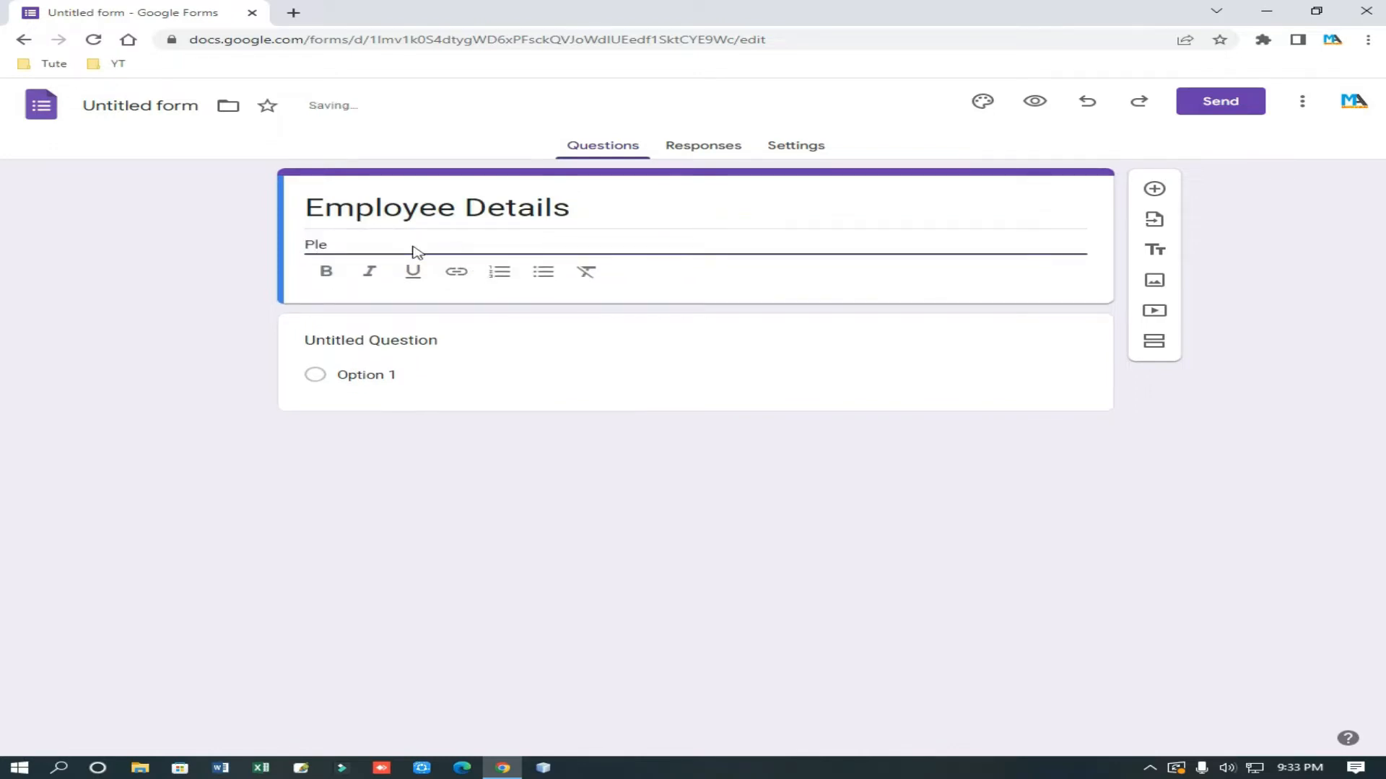
{"action": "type", "text": "ase fill the f"}
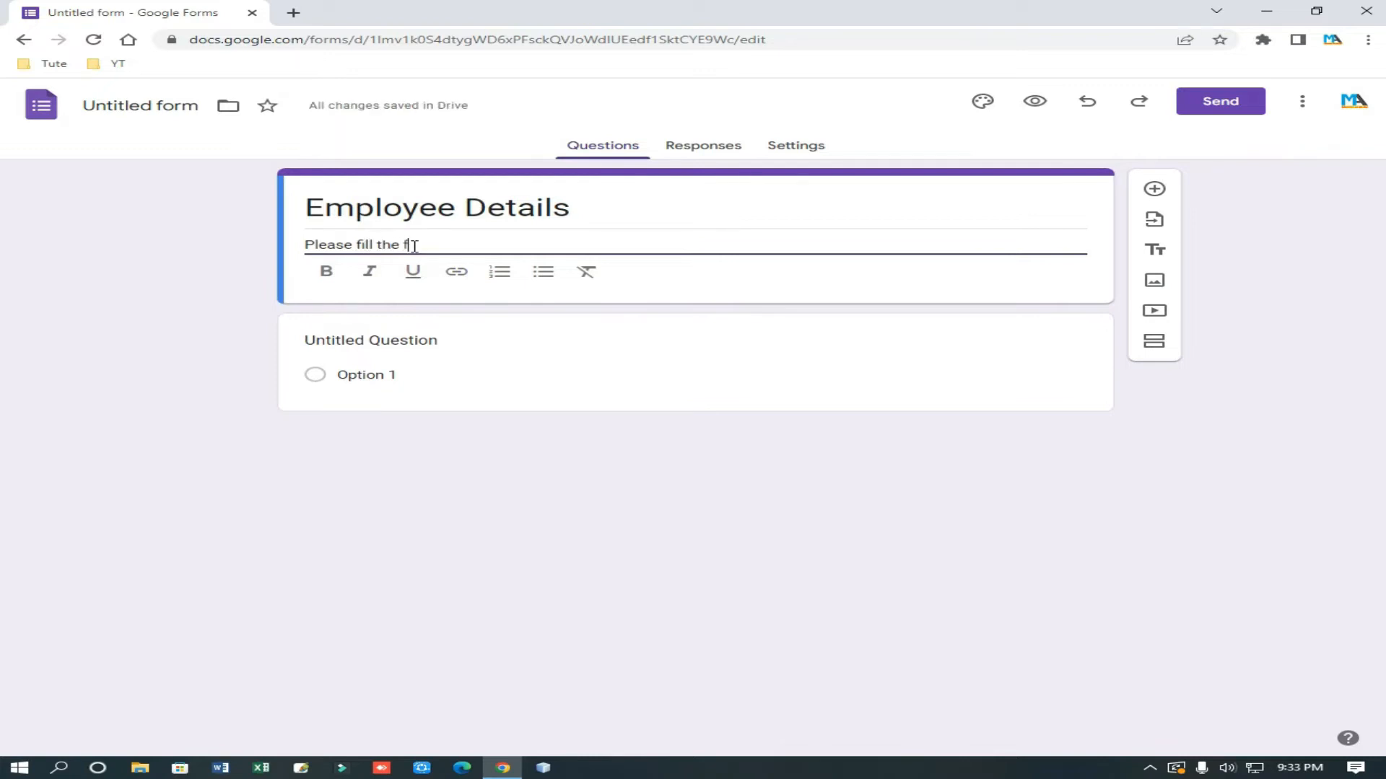
{"action": "type", "text": "orm below about"}
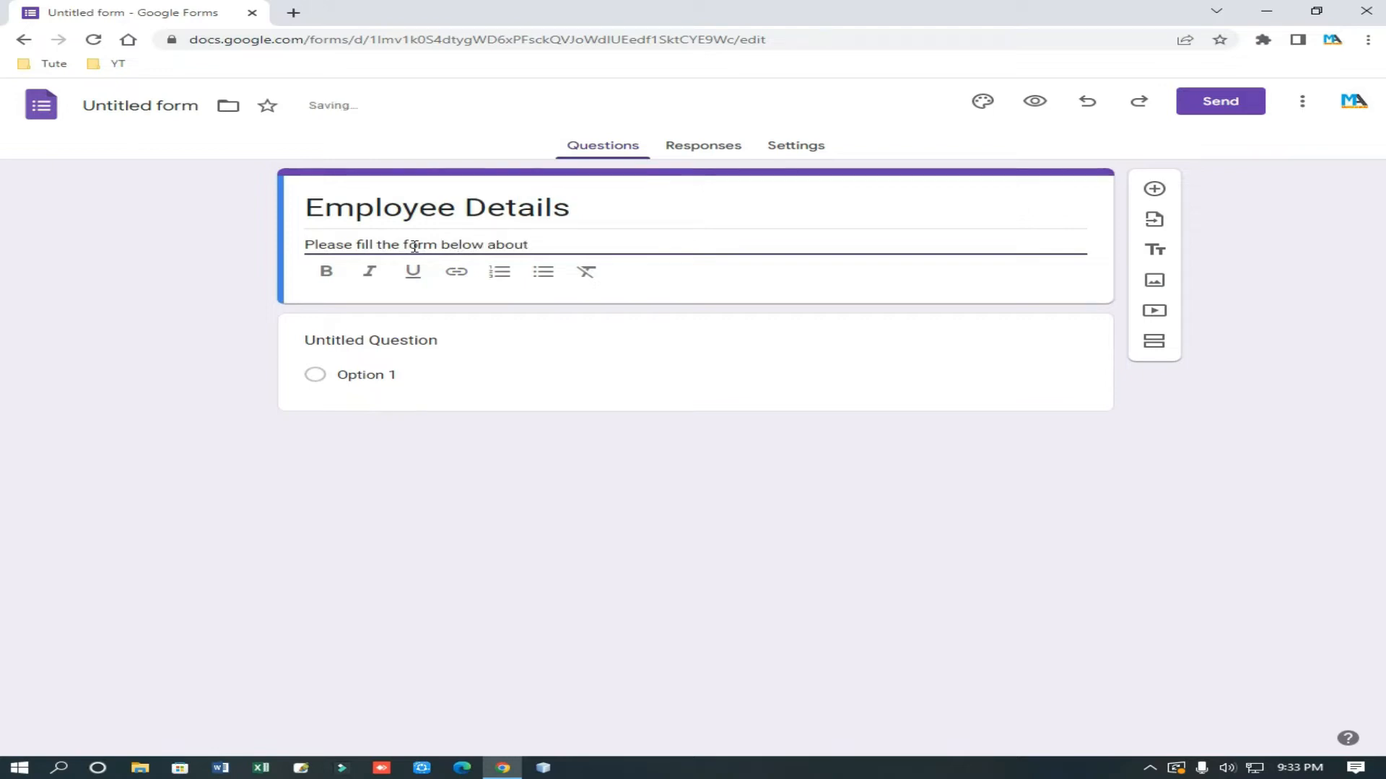
{"action": "type", "text": " your details"}
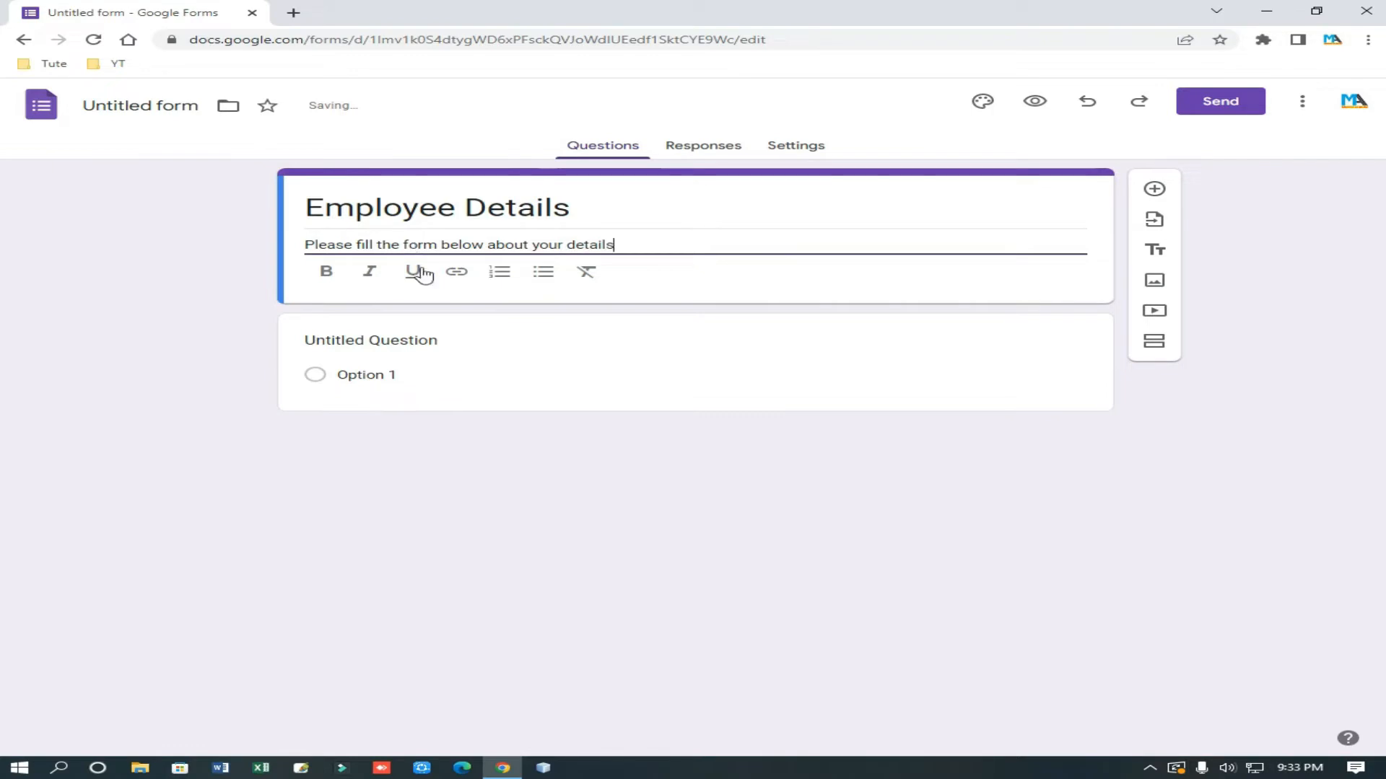
{"action": "left_click", "coordinate": [648, 483]}
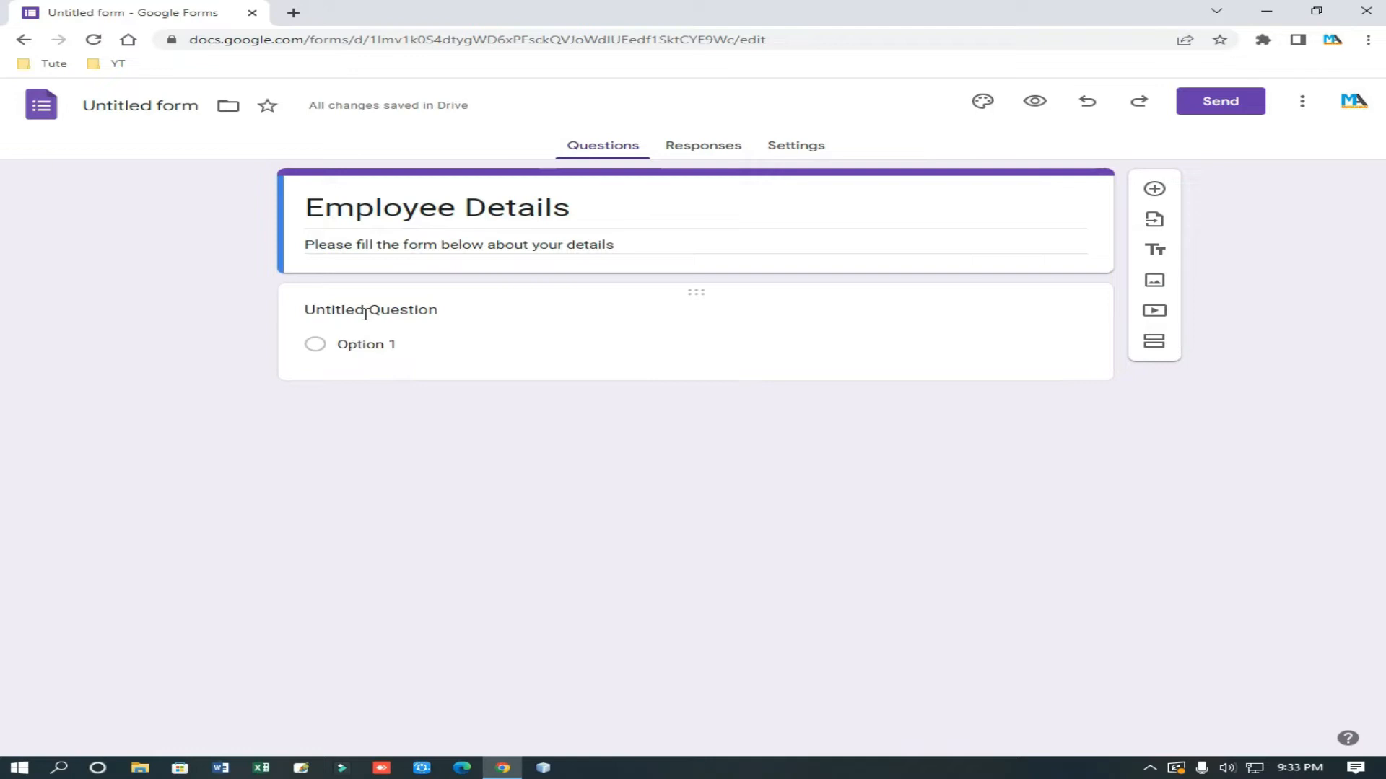
Step: Change the untitled first question's text to "Employee Name"
{"action": "left_click", "coordinate": [449, 311]}
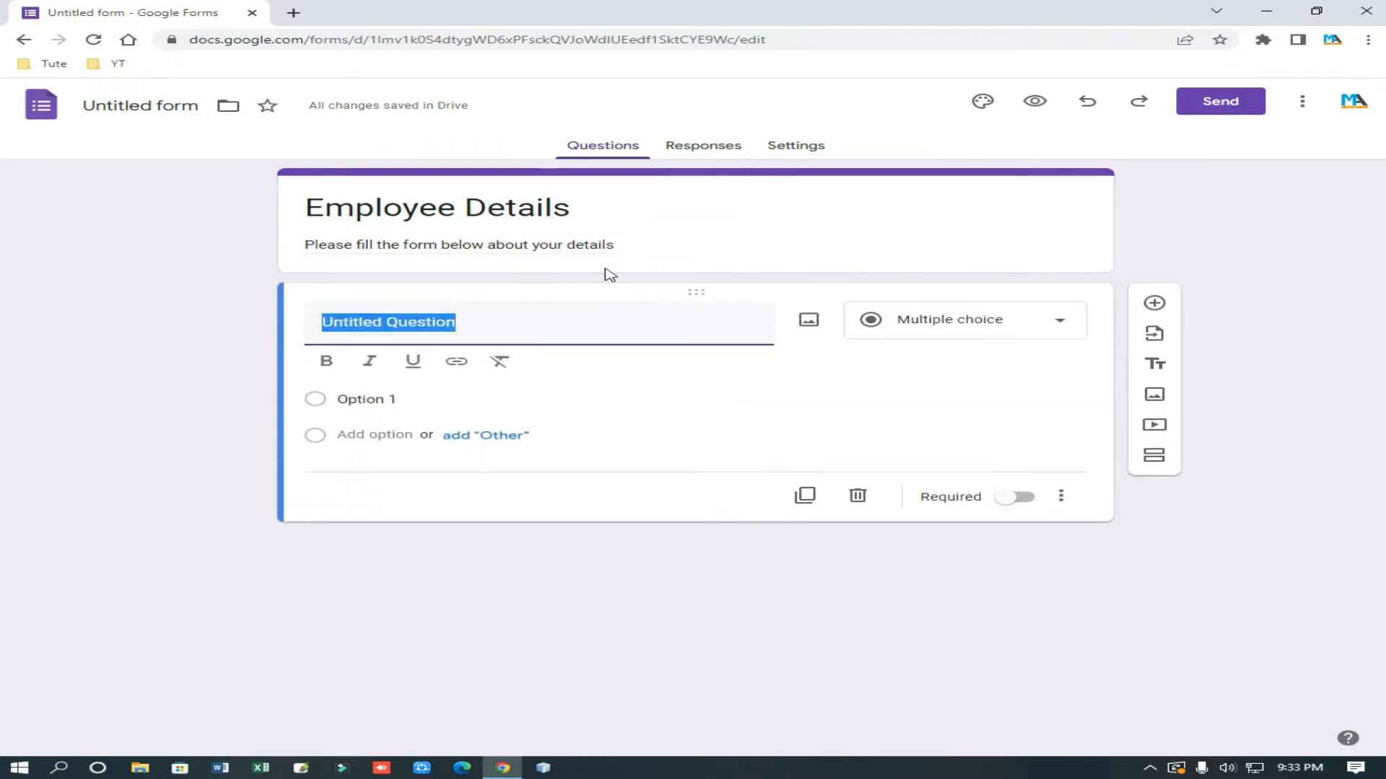
{"action": "type", "text": "Employee Name"}
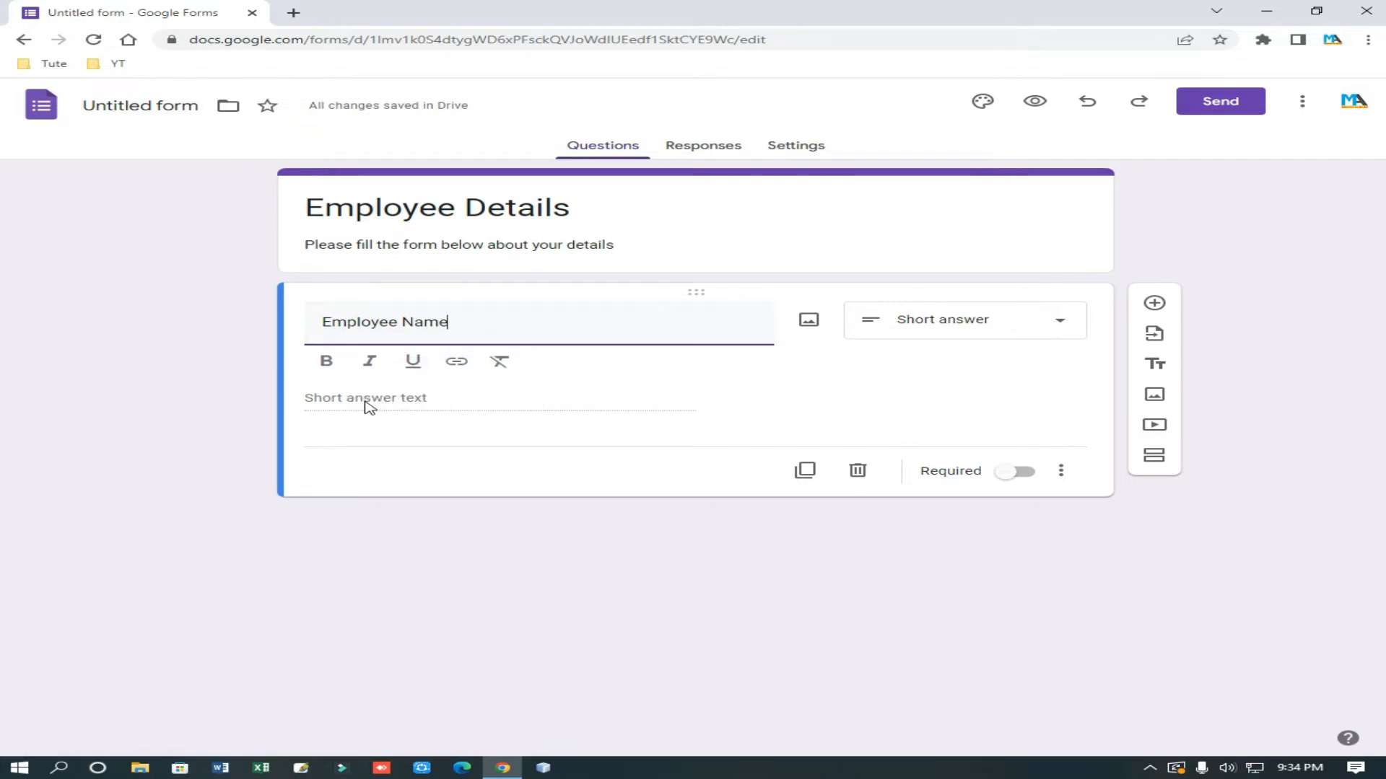
{"action": "left_click", "coordinate": [433, 400]}
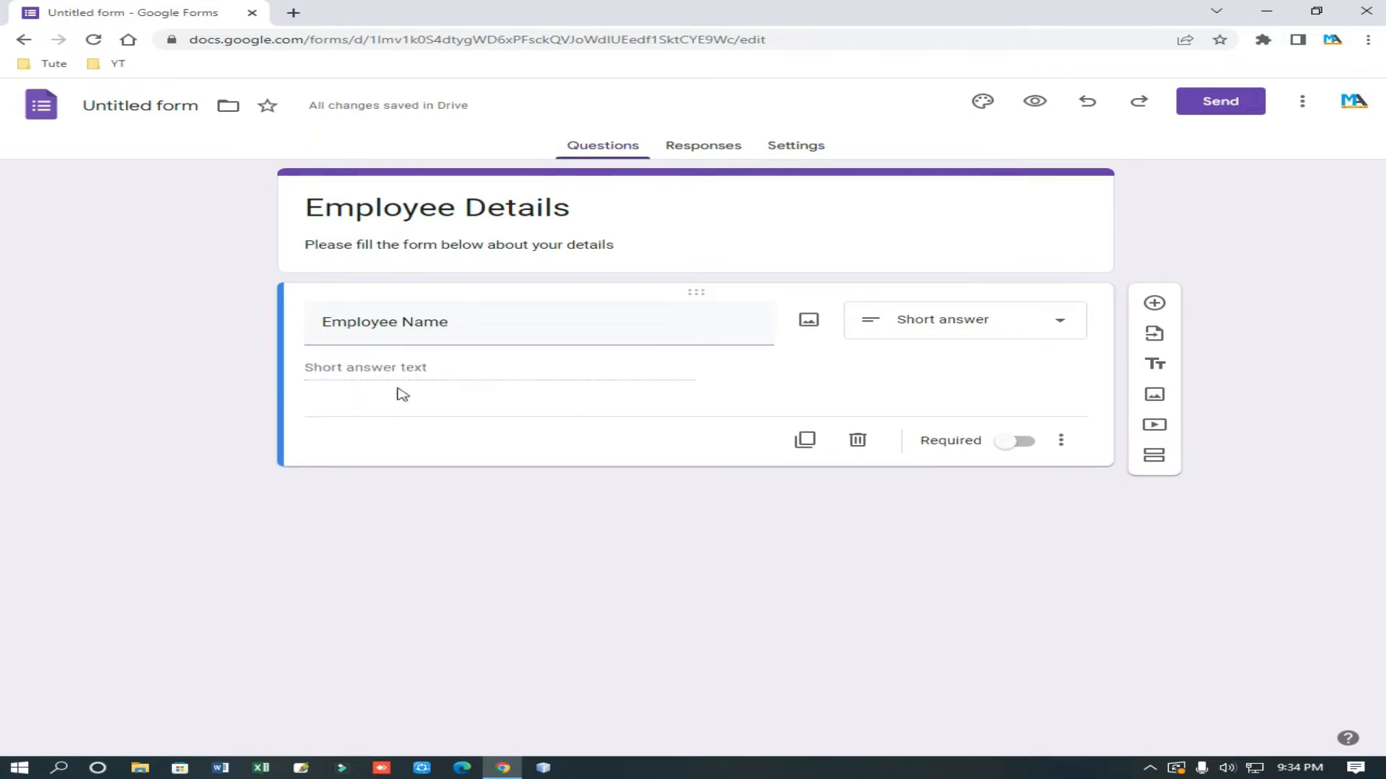
{"action": "left_click", "coordinate": [995, 320]}
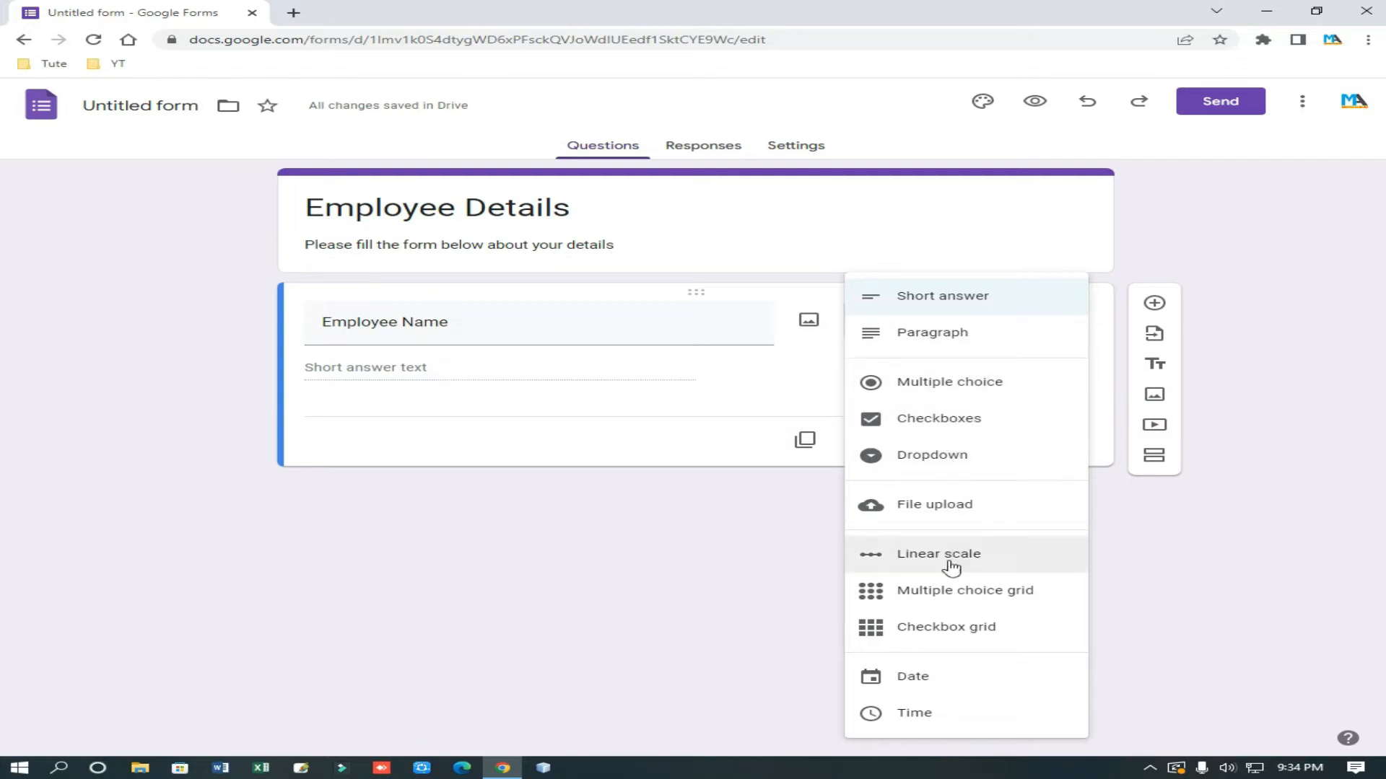
{"action": "triple_click", "coordinate": [320, 322]}
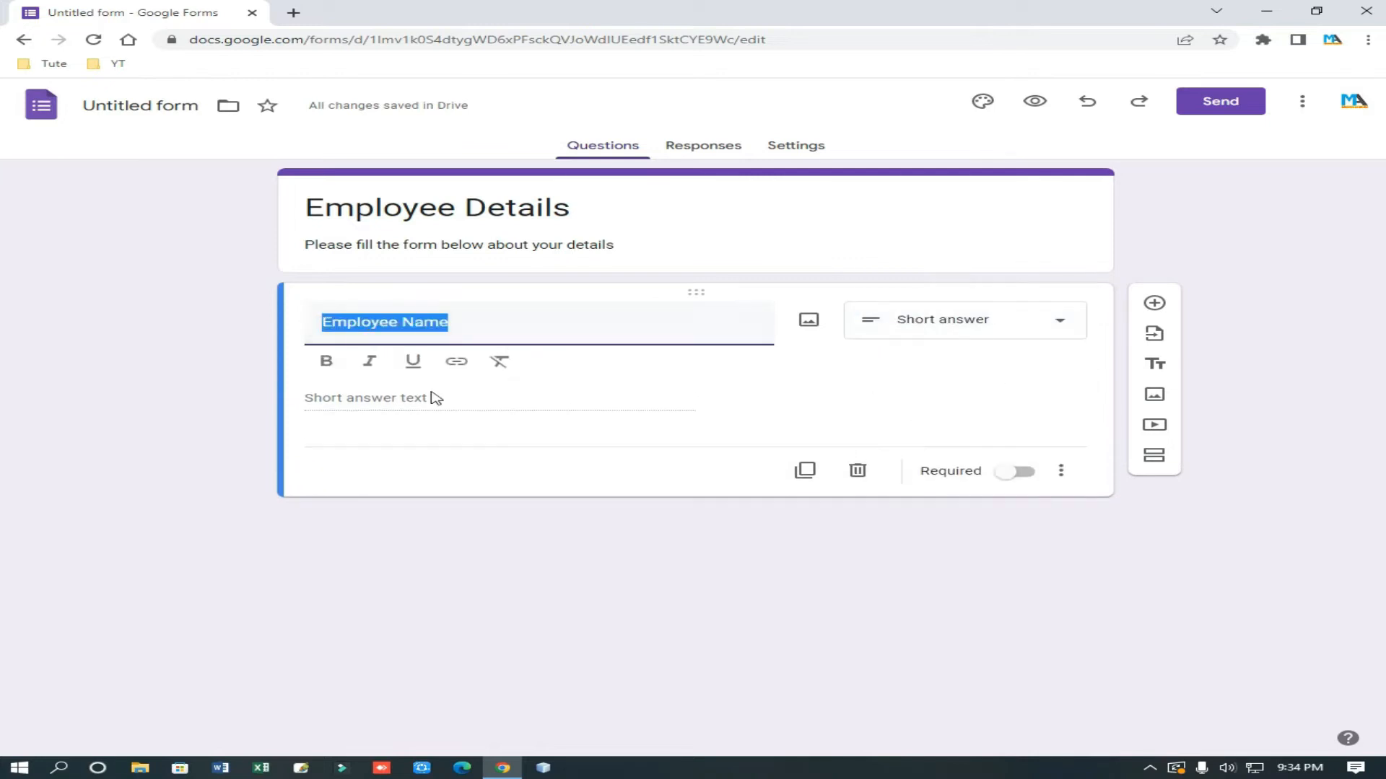
{"action": "left_click", "coordinate": [413, 399]}
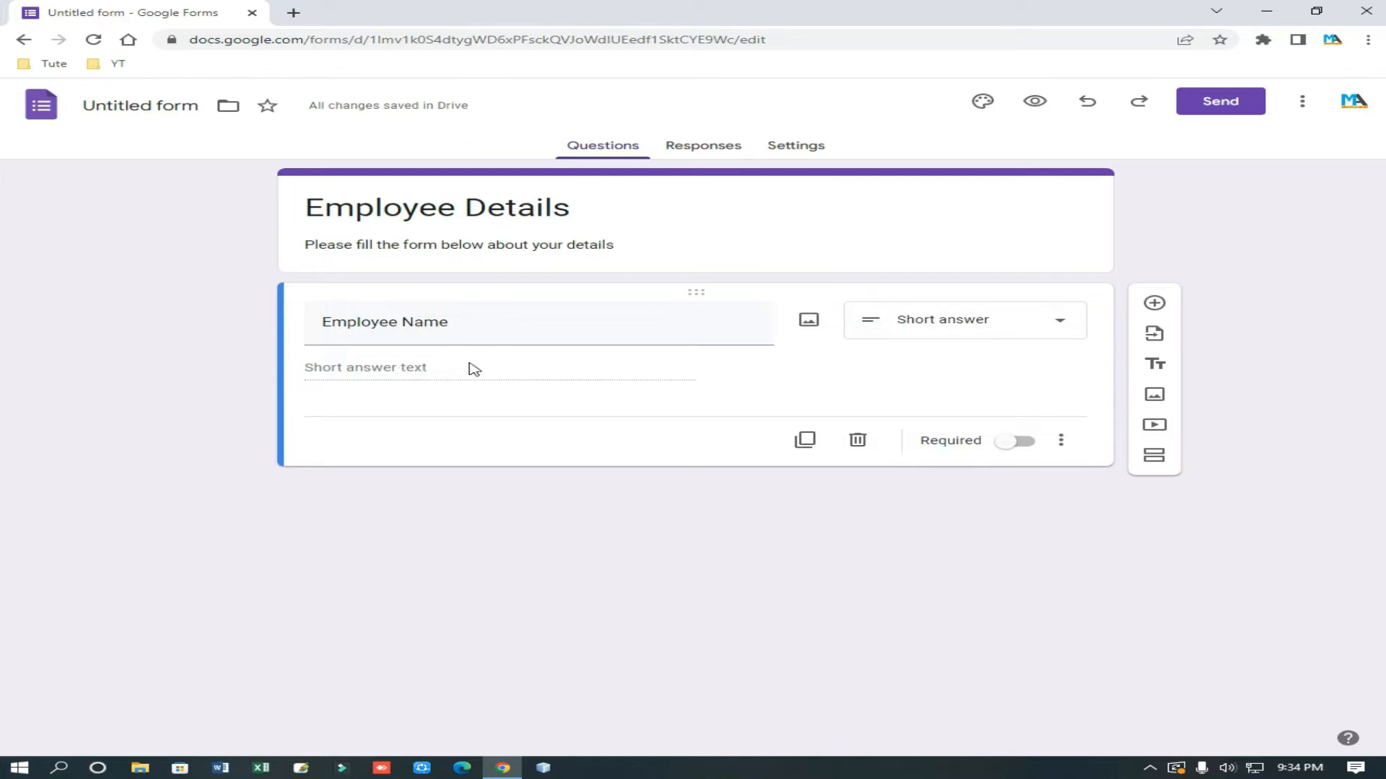
{"action": "left_click", "coordinate": [985, 321]}
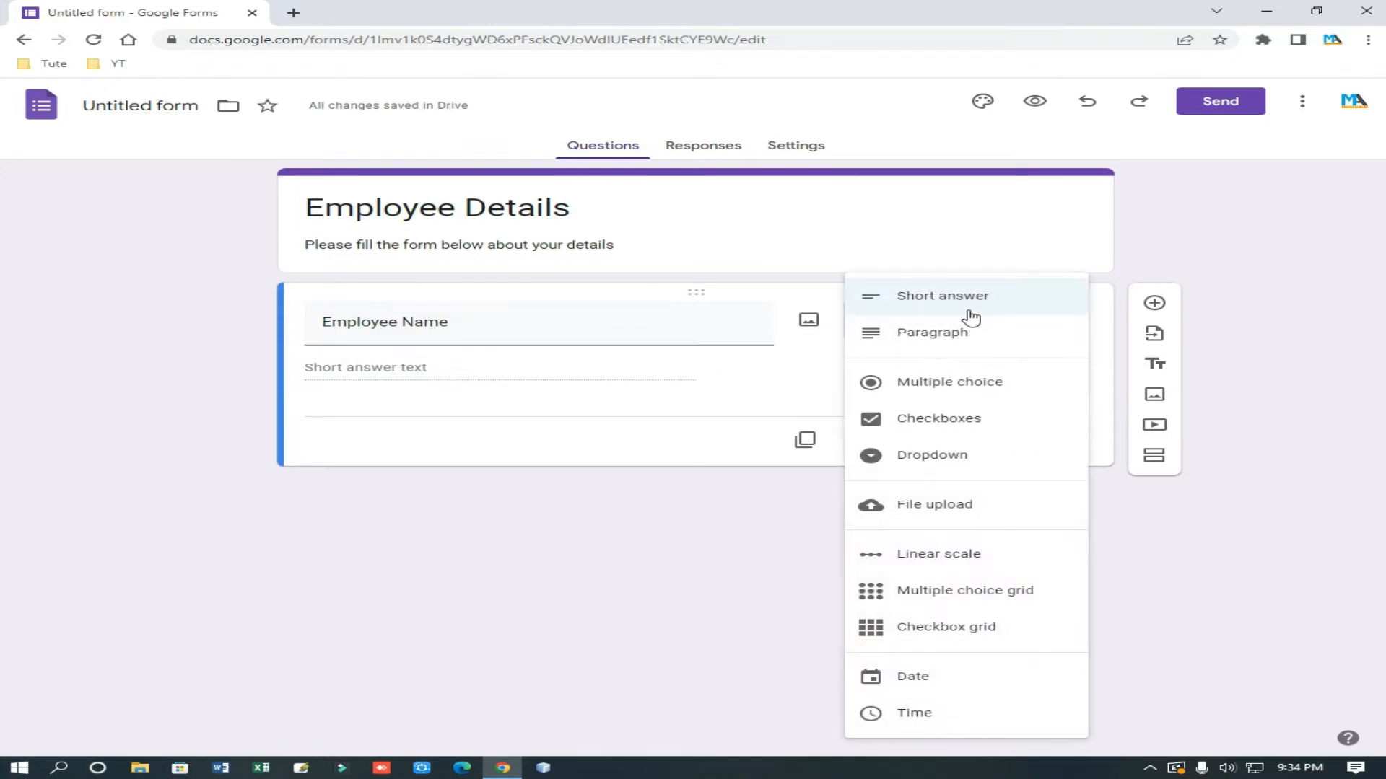
{"action": "left_click", "coordinate": [979, 301]}
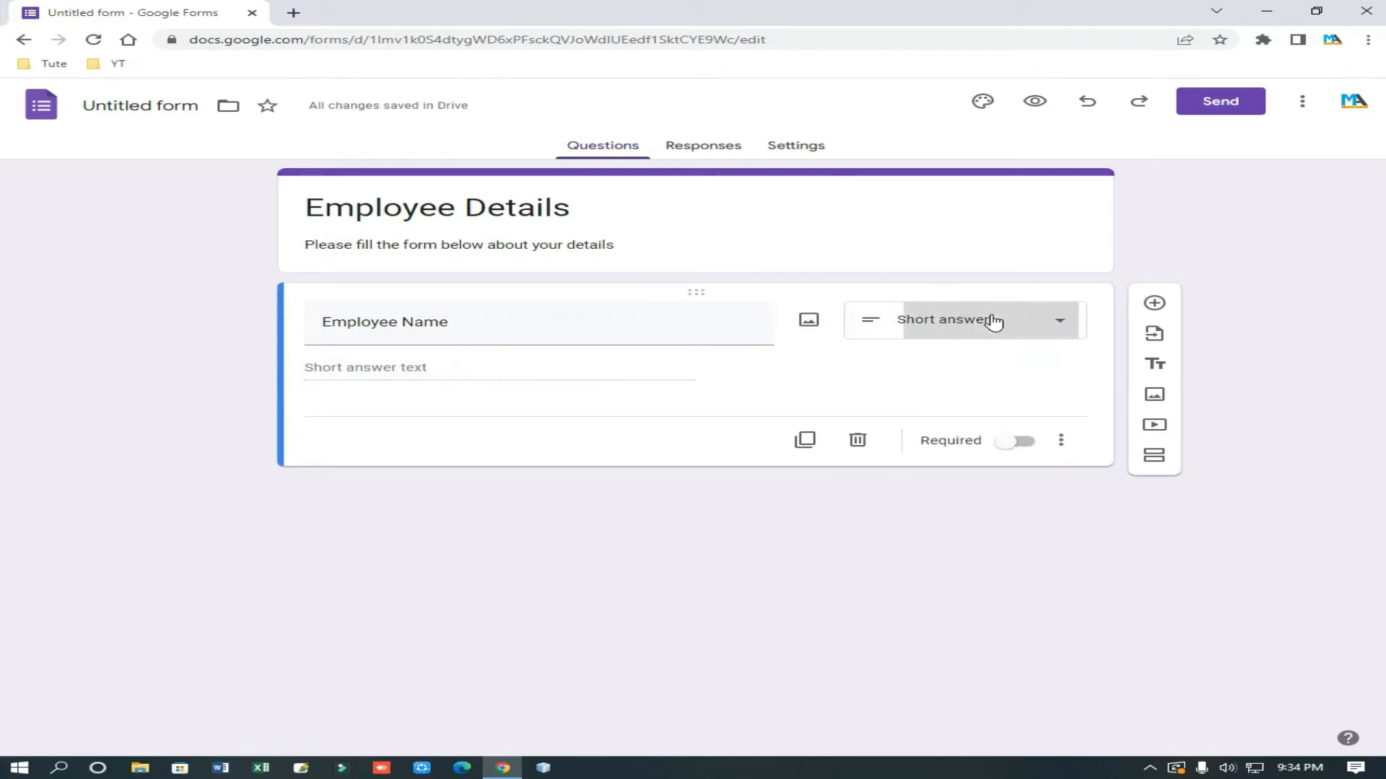
Step: Try the Paragraph answer type on the Employee Name question and return it to Short answer
{"action": "left_click", "coordinate": [994, 321]}
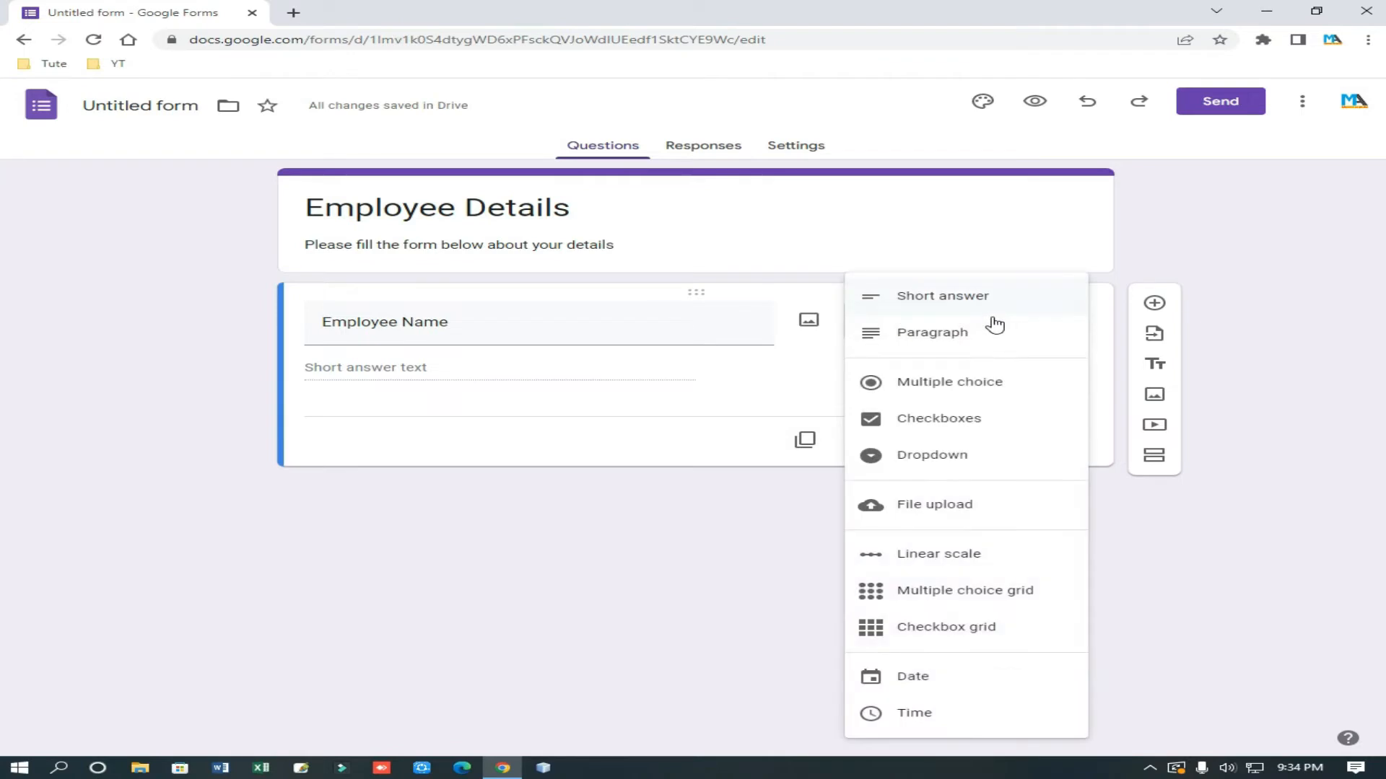
{"action": "left_click", "coordinate": [936, 334]}
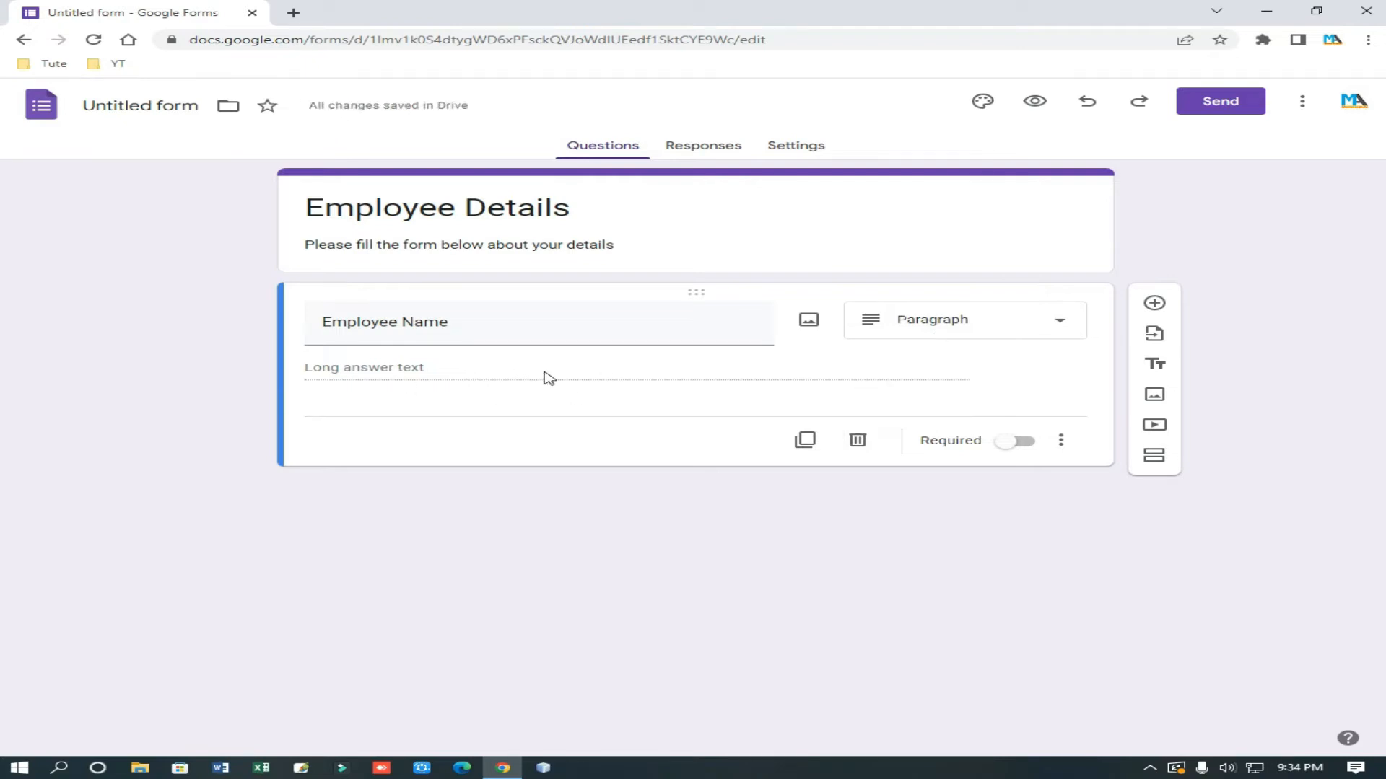
{"action": "left_click", "coordinate": [1040, 329]}
{"action": "left_click", "coordinate": [967, 298]}
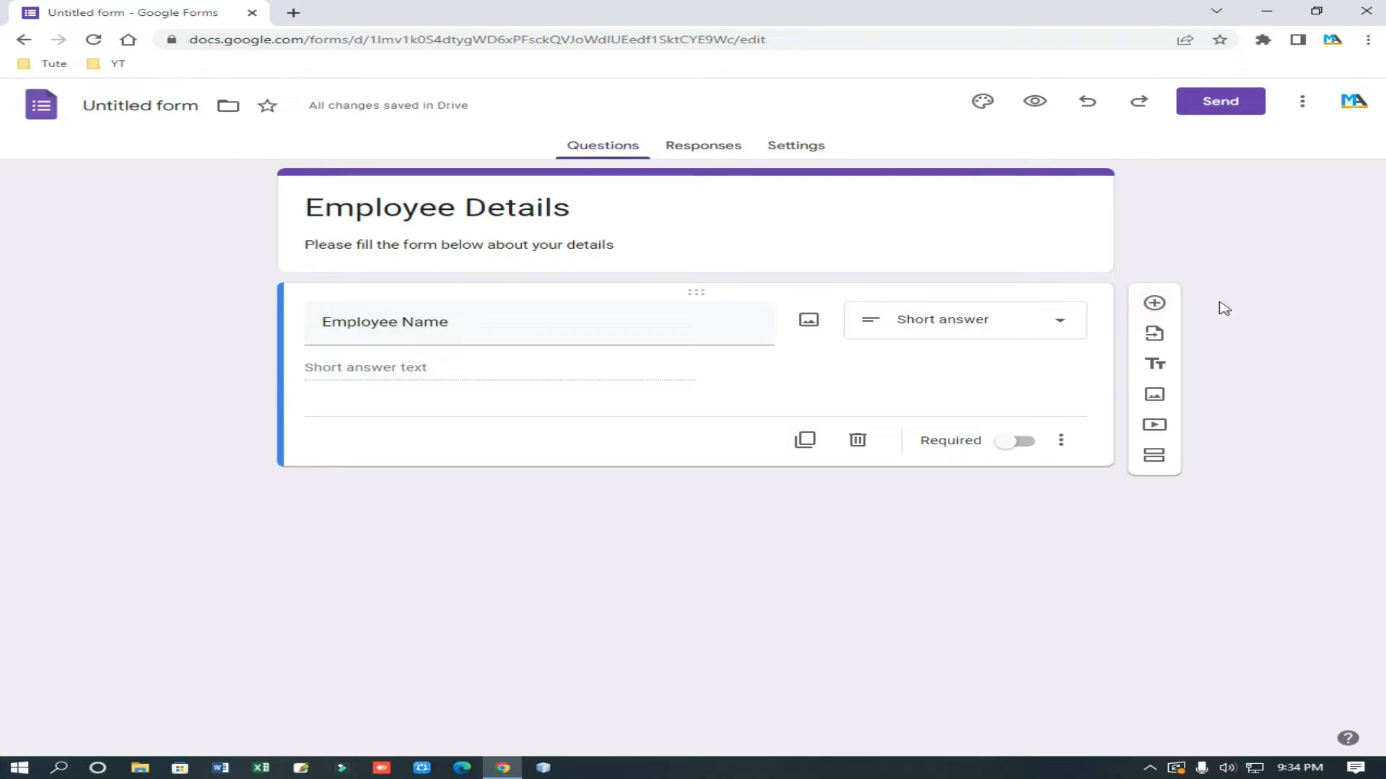
Step: Add a second question titled "Designation" and set its answer type to Multiple choice
{"action": "left_click", "coordinate": [1155, 303]}
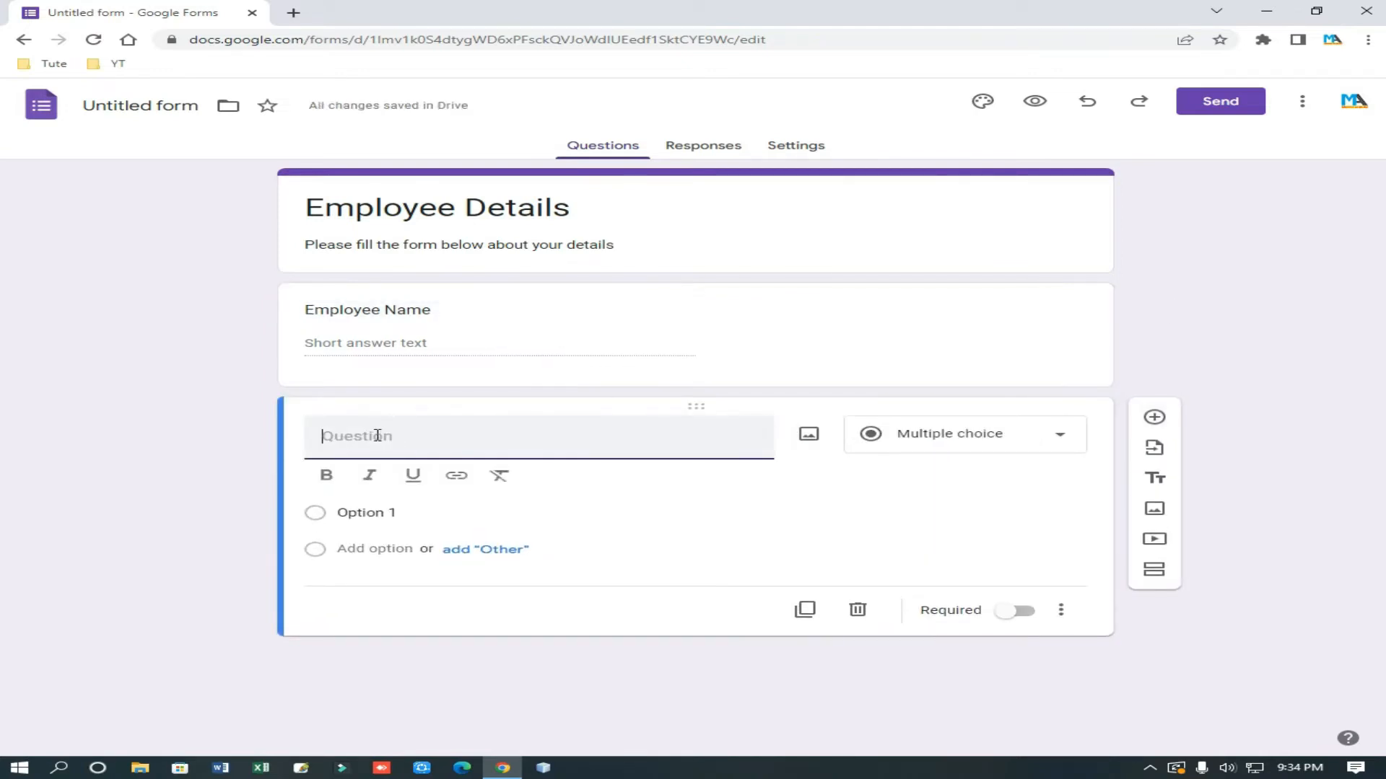
{"action": "type", "text": "Designation"}
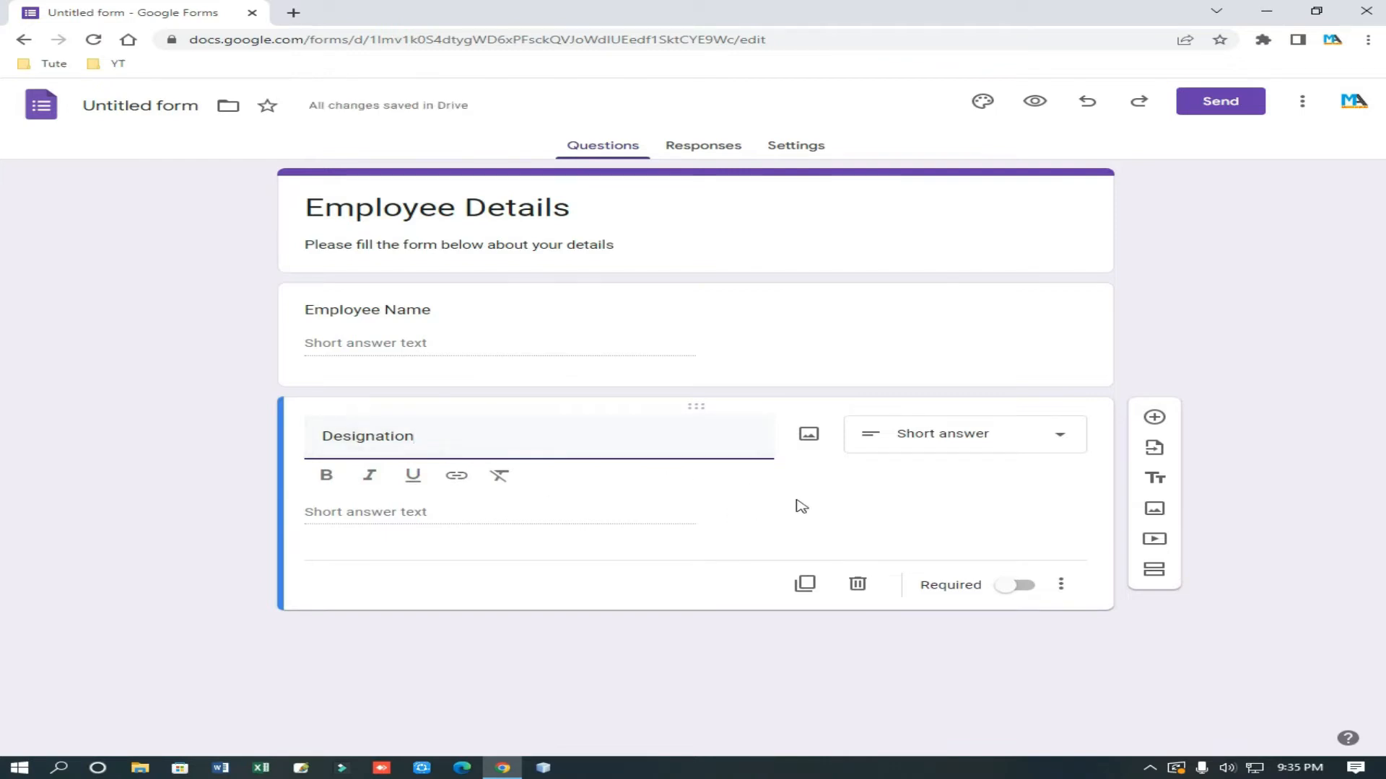
{"action": "left_click", "coordinate": [1024, 437]}
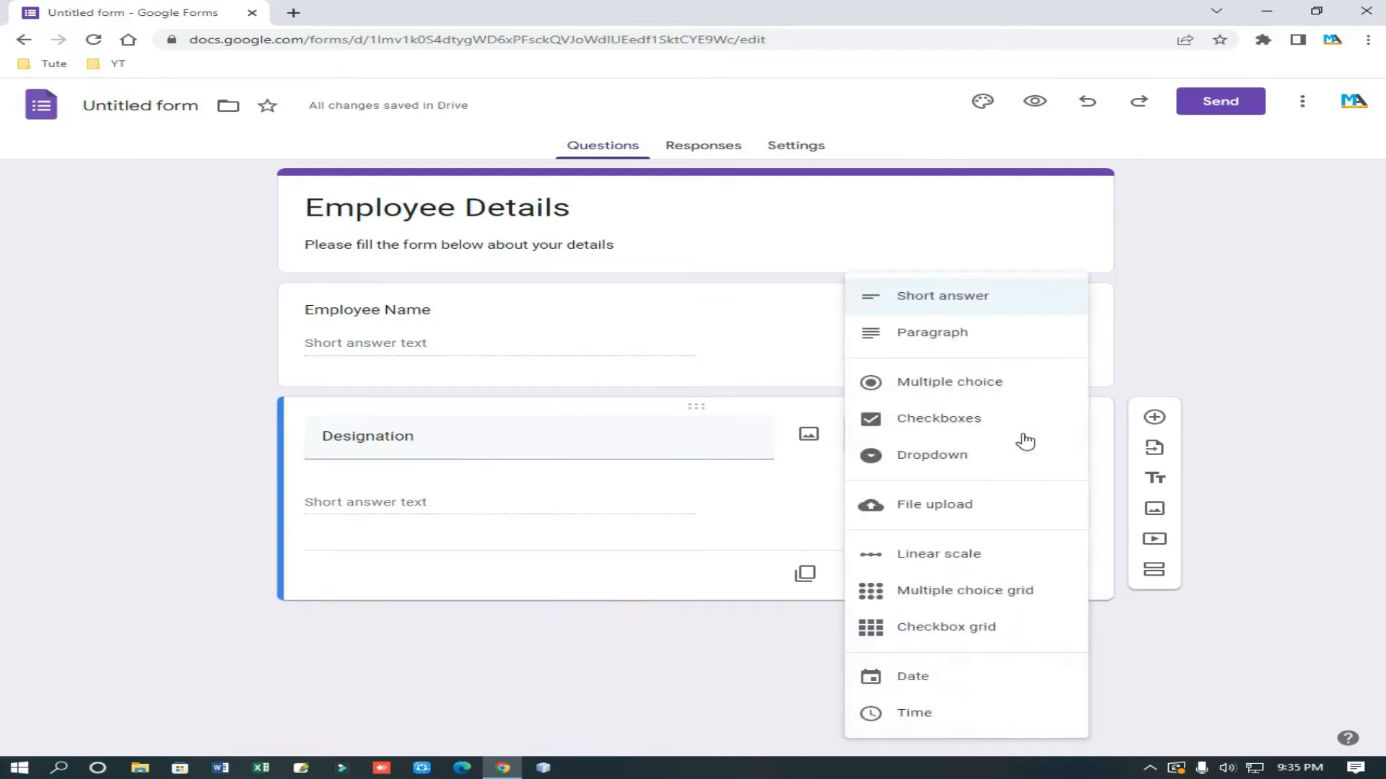
{"action": "left_click", "coordinate": [946, 387]}
Step: Name the Designation question's first option "Executive" and add an "Other" option below it
{"action": "left_click", "coordinate": [428, 483]}
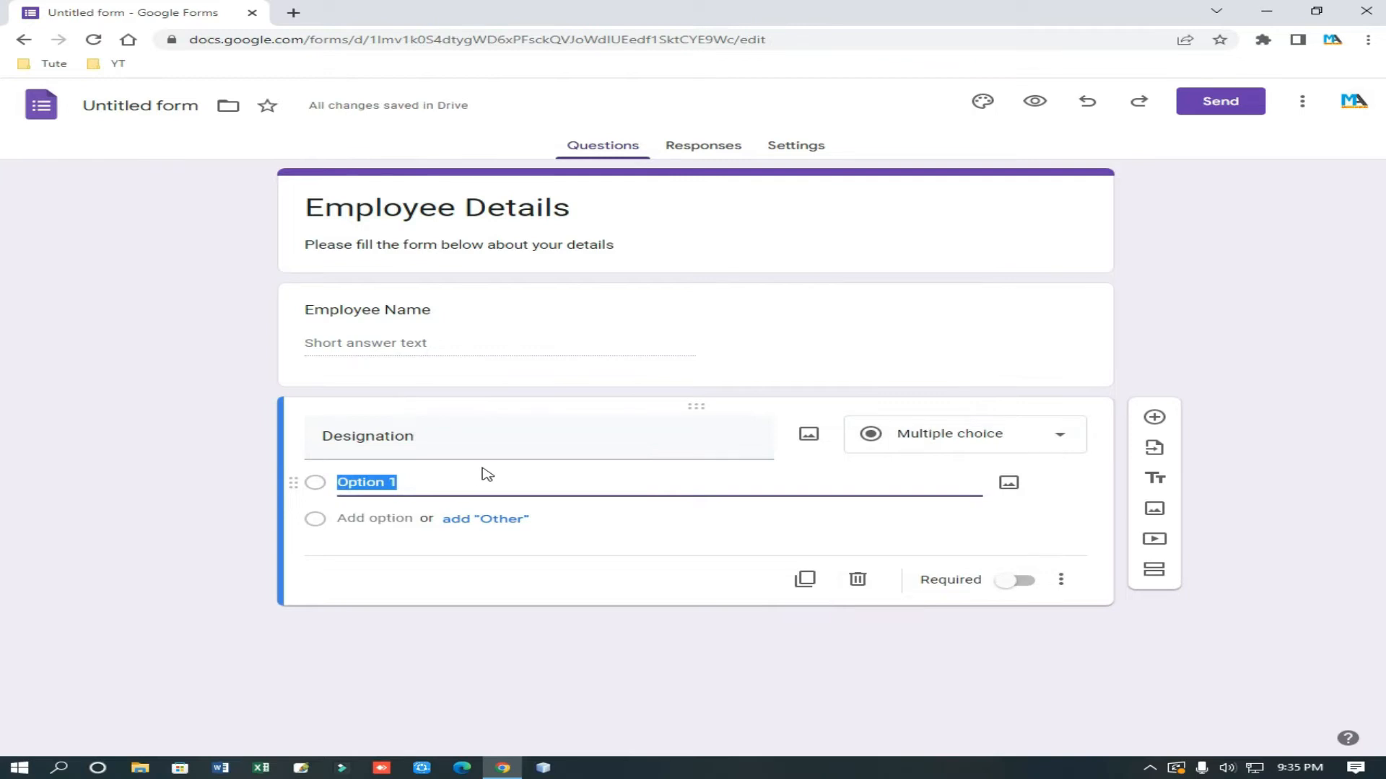
{"action": "type", "text": "Executive"}
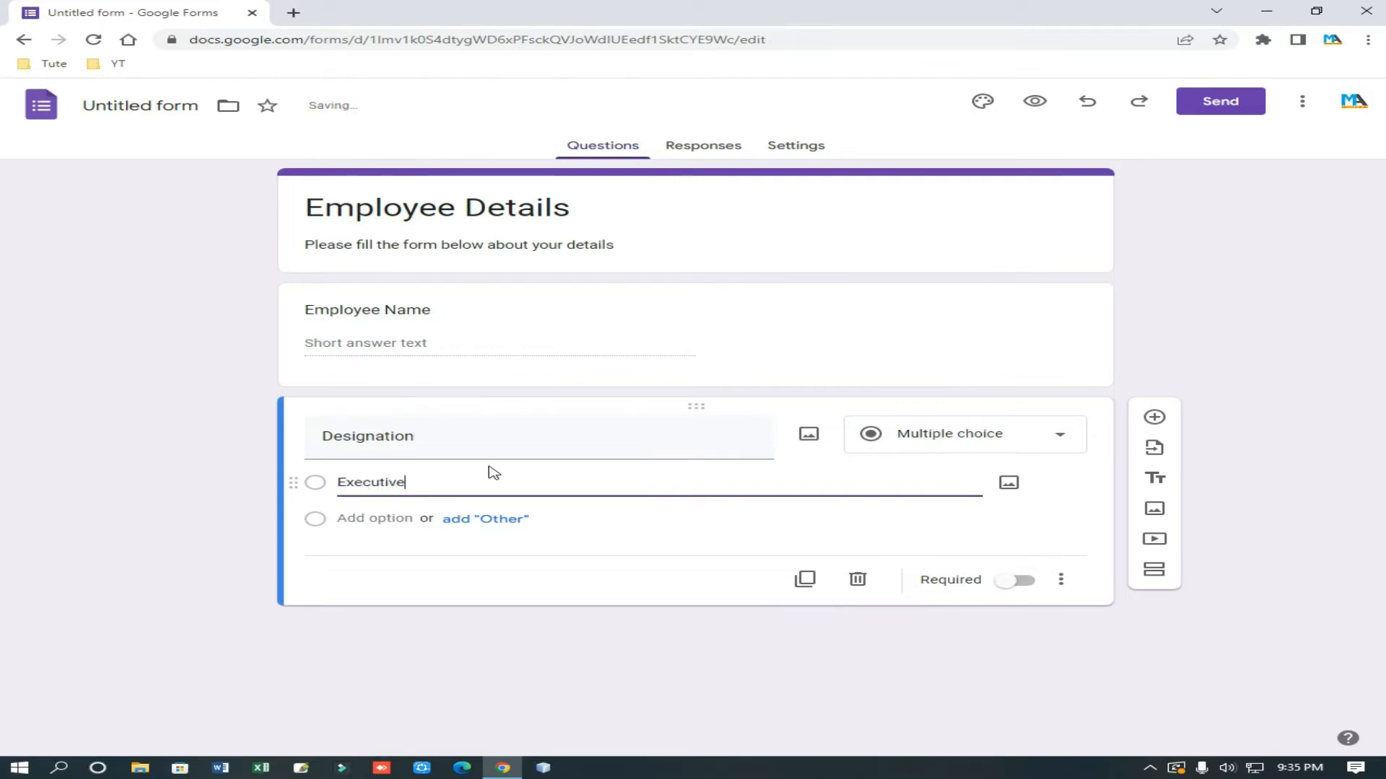
{"action": "left_click", "coordinate": [456, 521]}
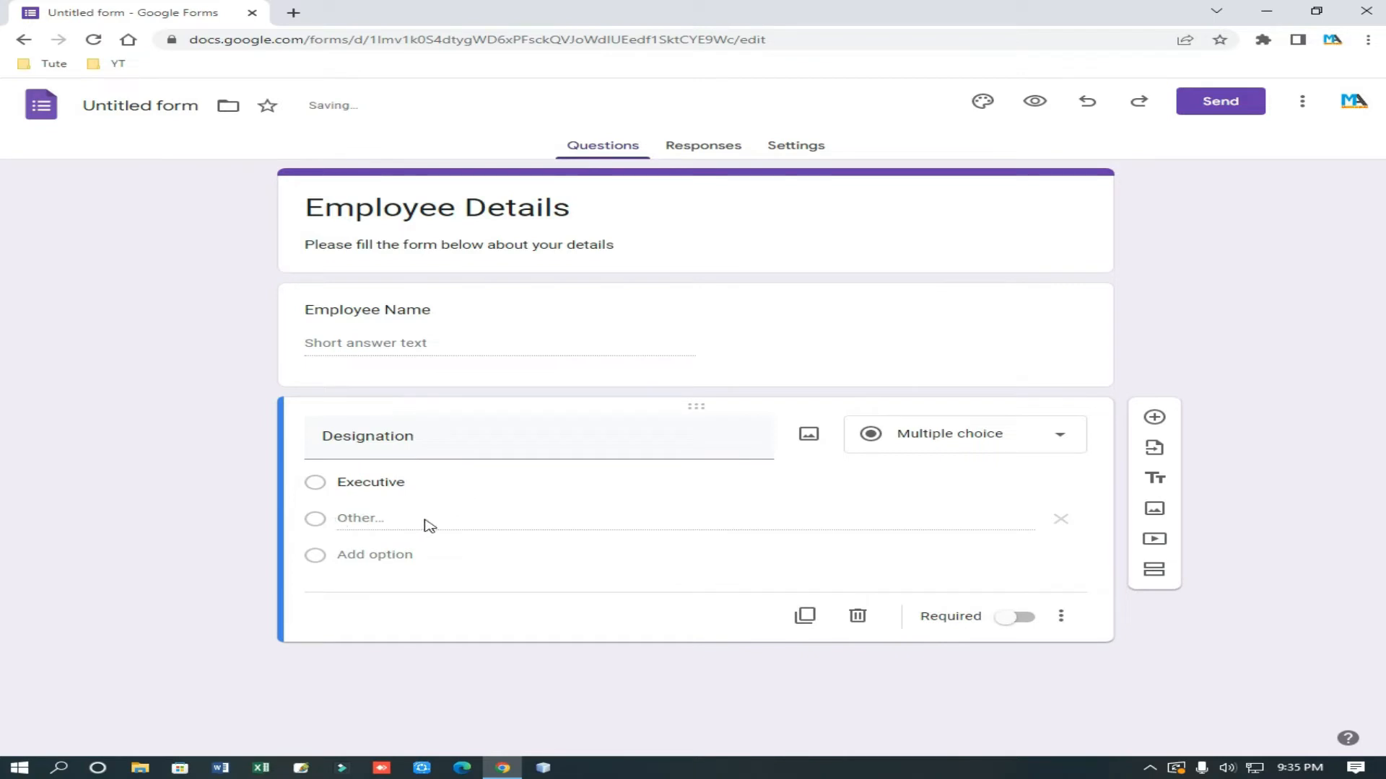
Step: Add "Senior Executive" and "Assistant Manager" as the second and third options of the Designation question
{"action": "left_click", "coordinate": [377, 553]}
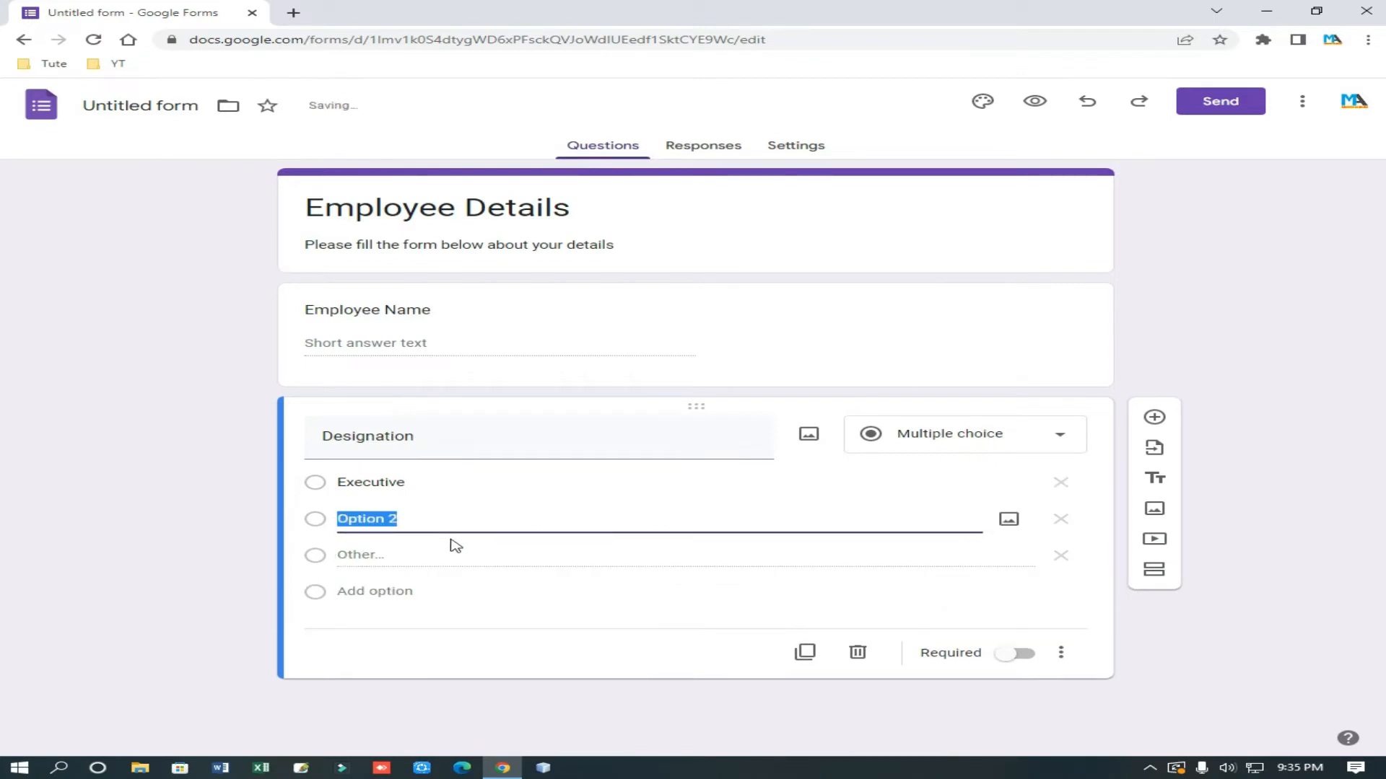
{"action": "type", "text": "S"}
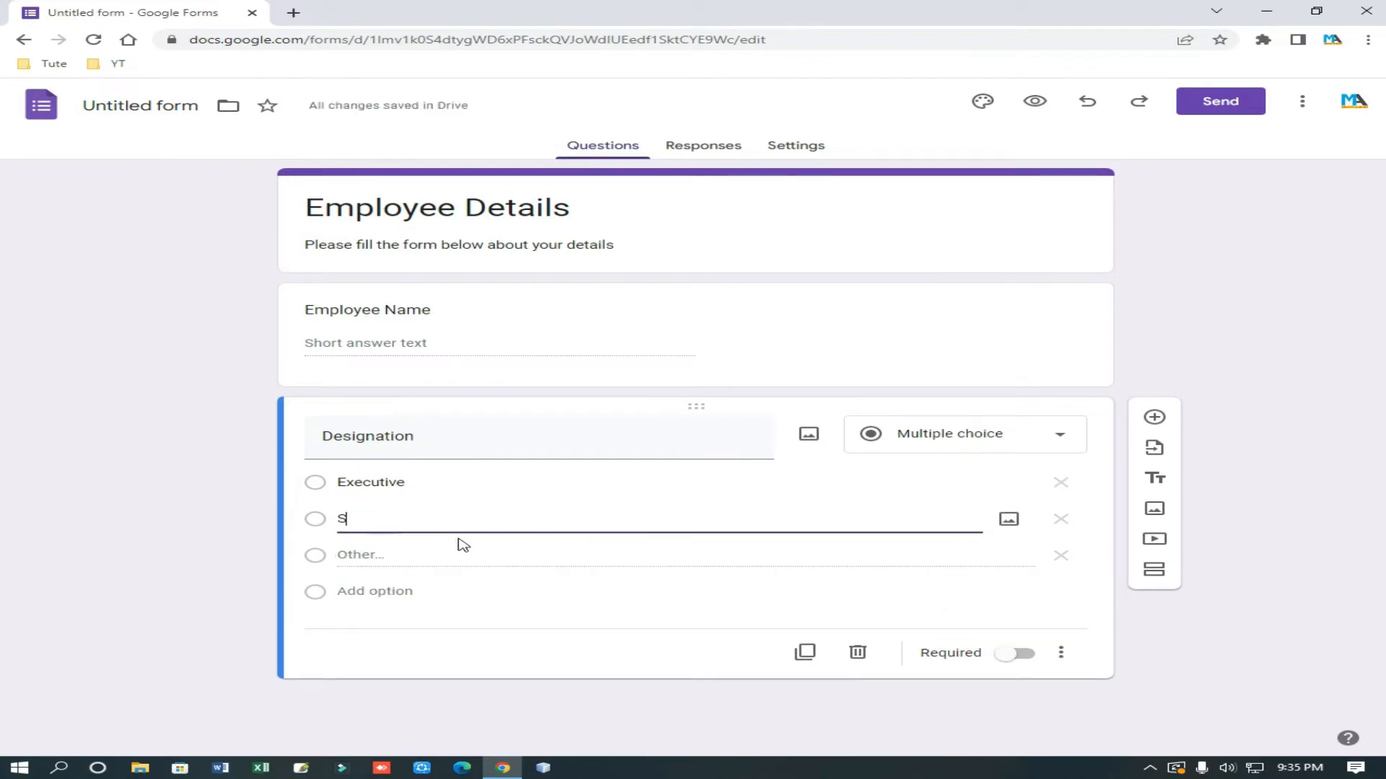
{"action": "type", "text": "enior Executive"}
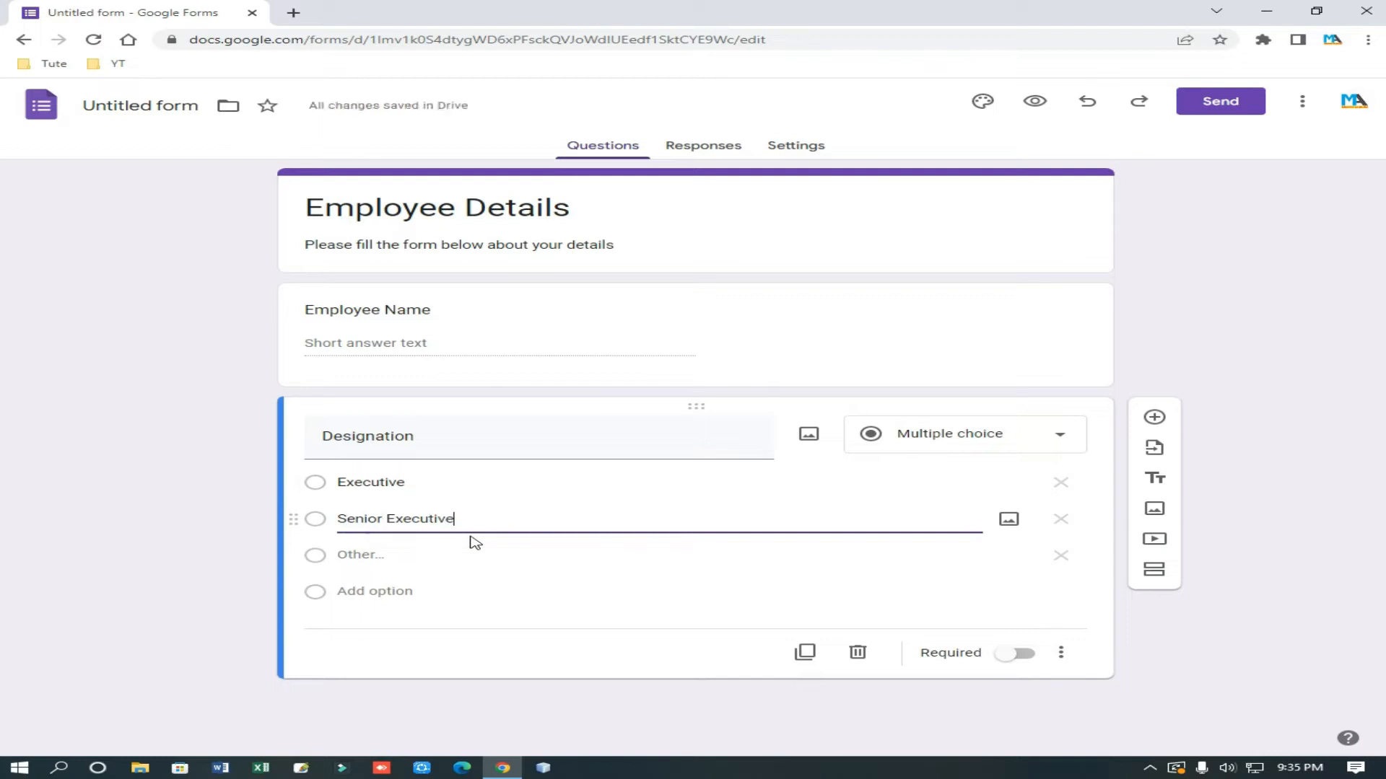
{"action": "left_click", "coordinate": [372, 561]}
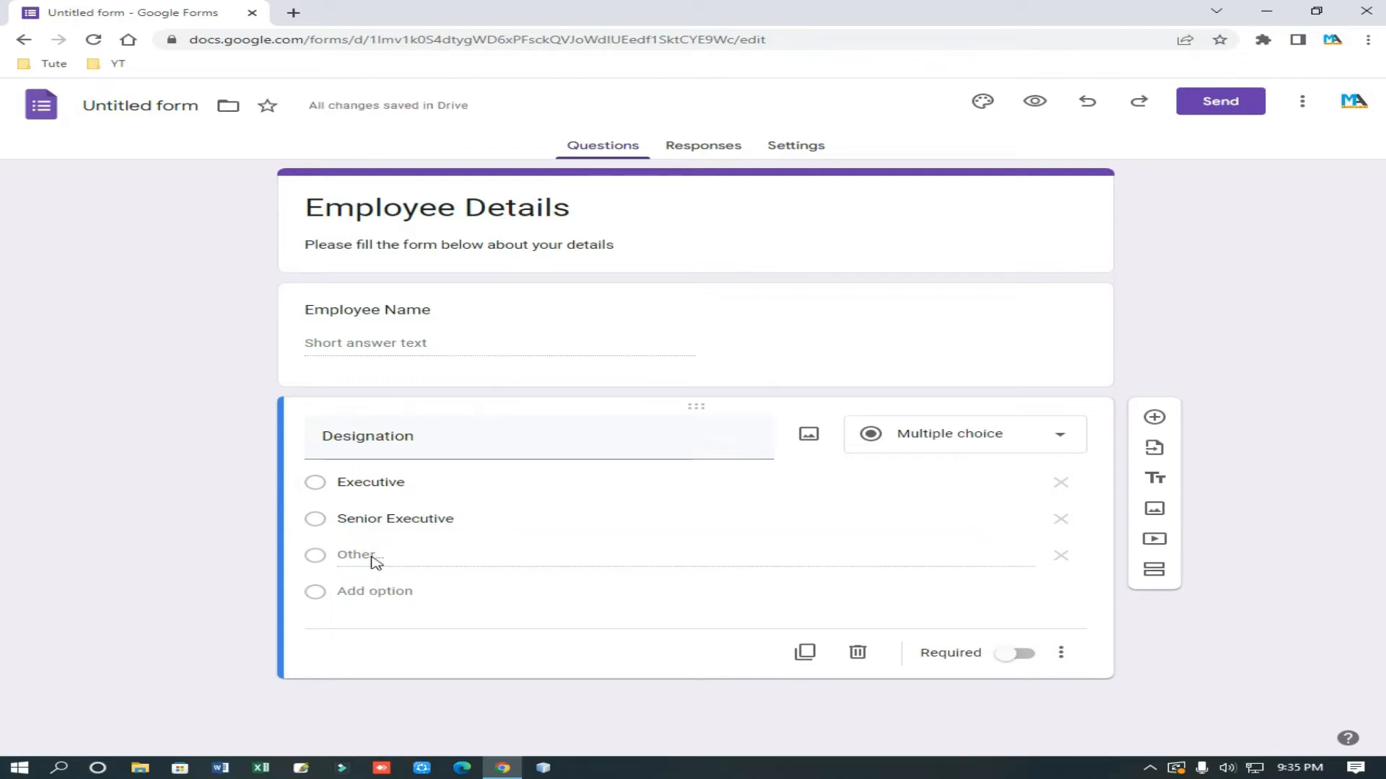
{"action": "left_click", "coordinate": [379, 589]}
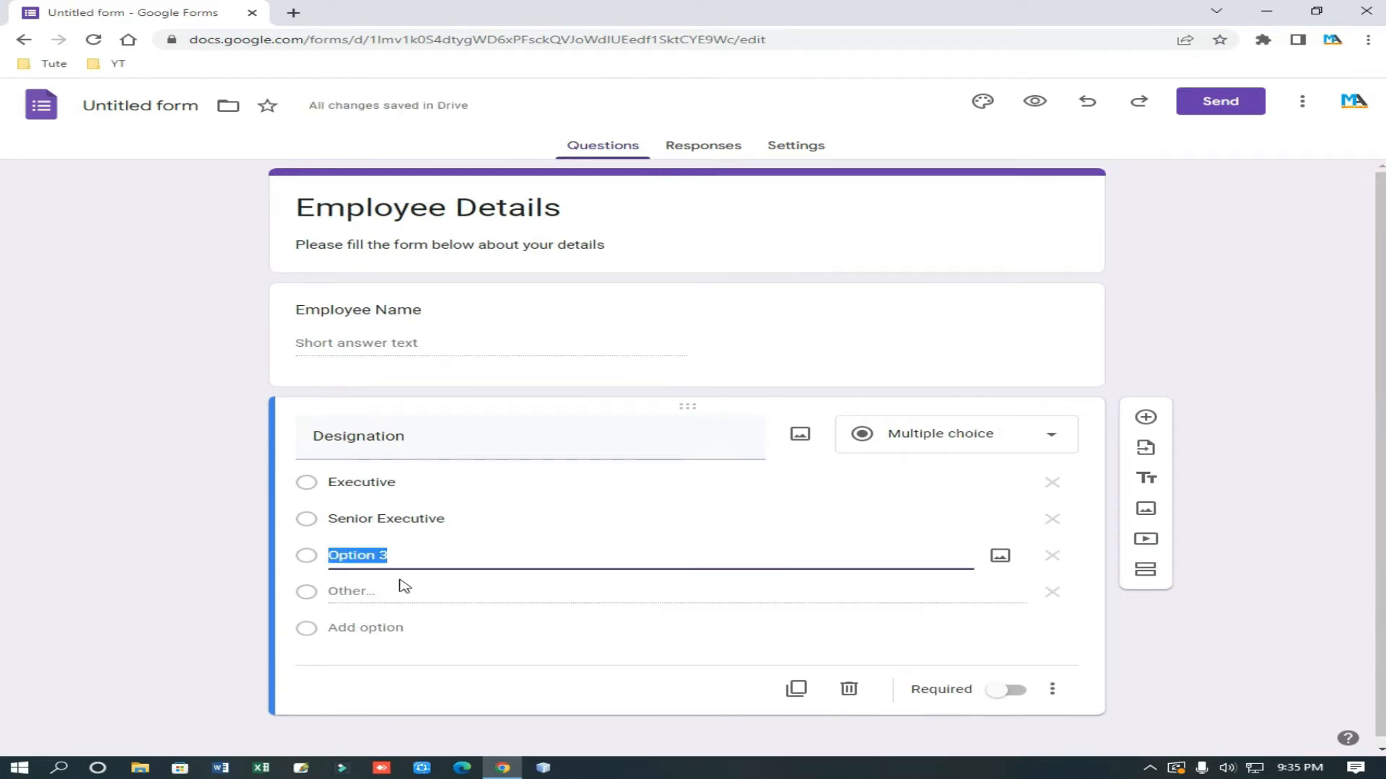
{"action": "type", "text": "Assistant Manager"}
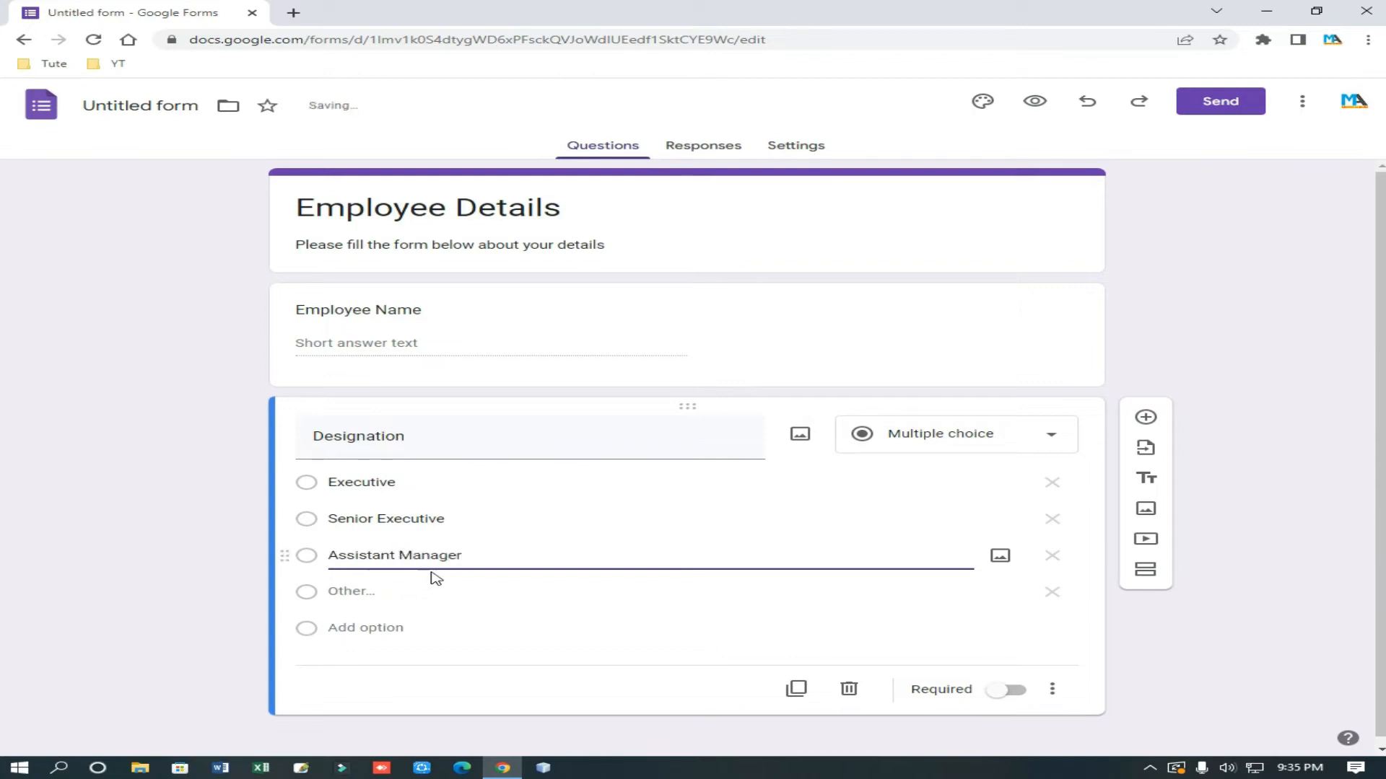
Step: Add "Manager" as the fourth Designation option and remove the "Other" option
{"action": "left_click", "coordinate": [347, 627]}
{"action": "type", "text": "M"}
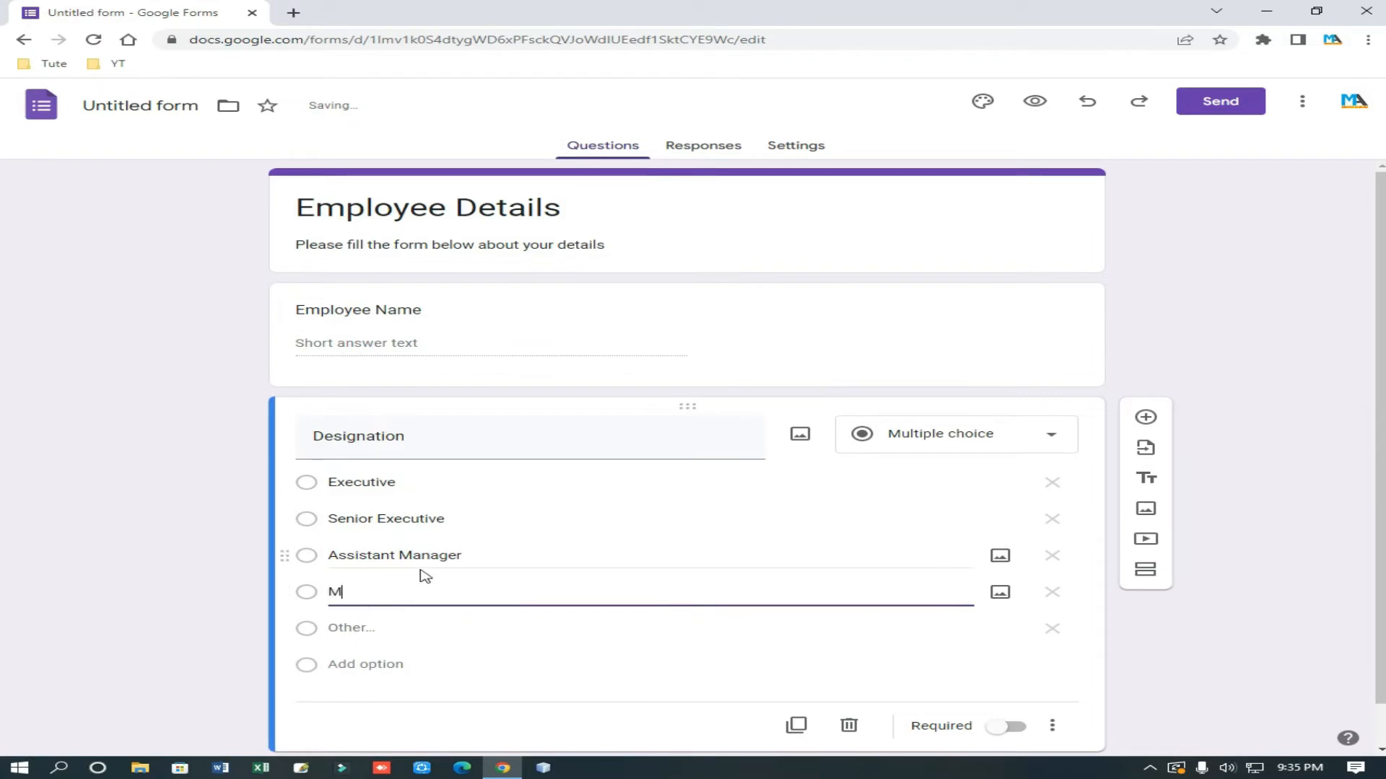
{"action": "type", "text": "anager"}
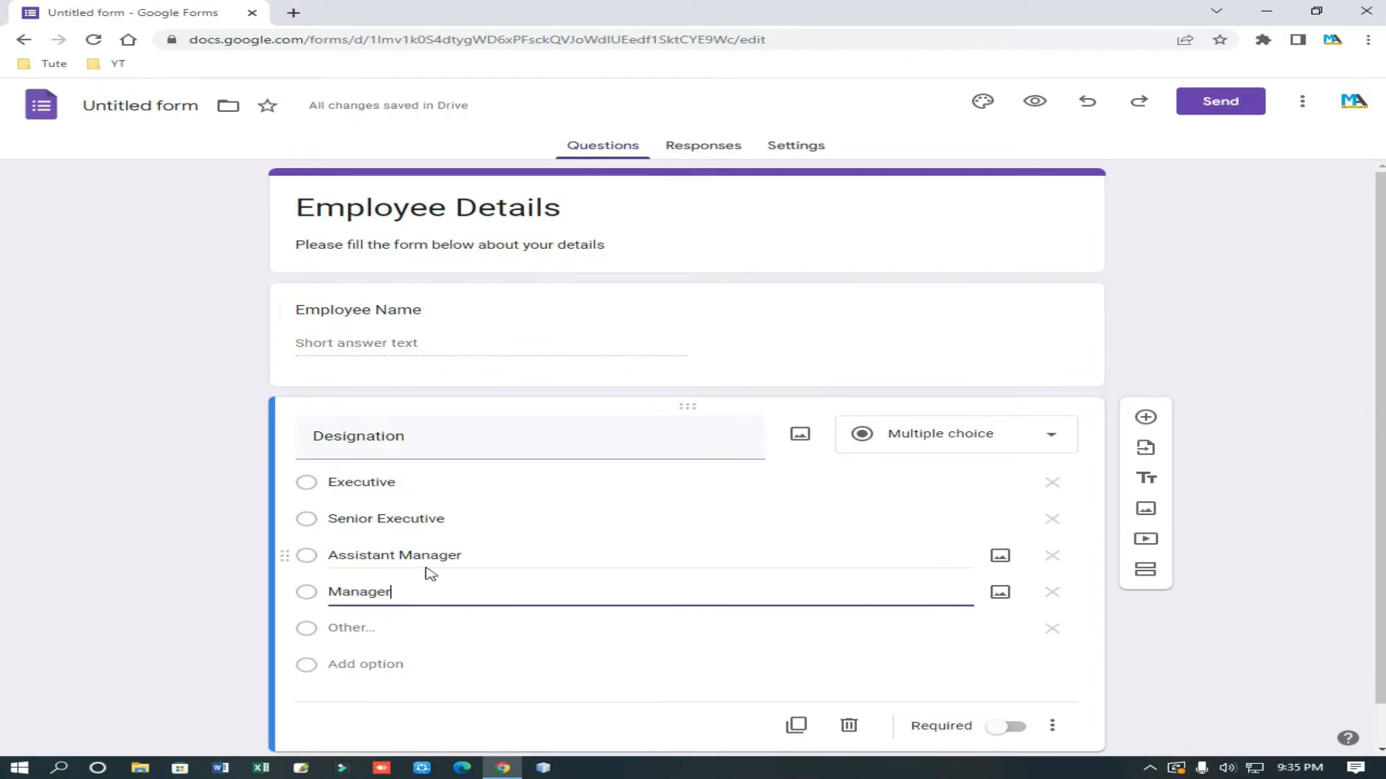
{"action": "left_click", "coordinate": [1061, 630]}
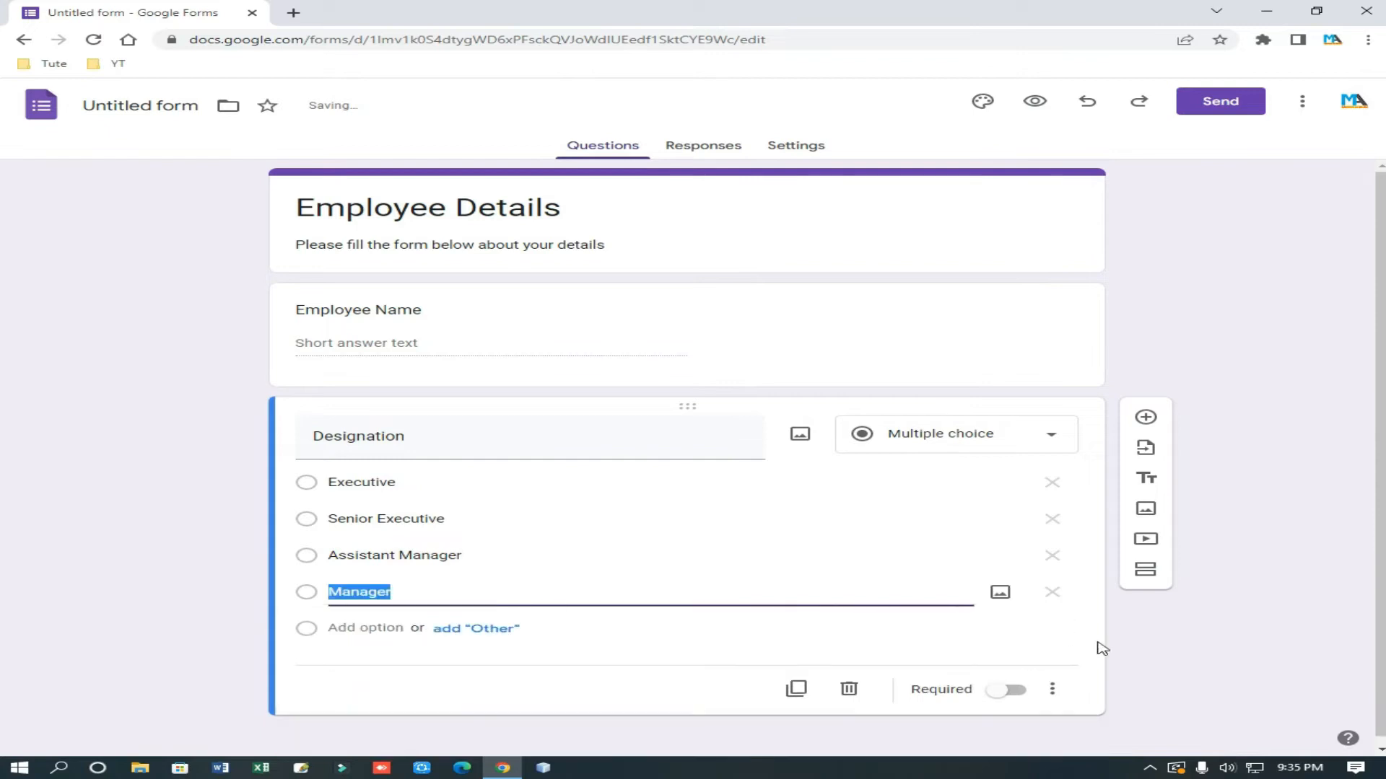
{"action": "left_click", "coordinate": [584, 693]}
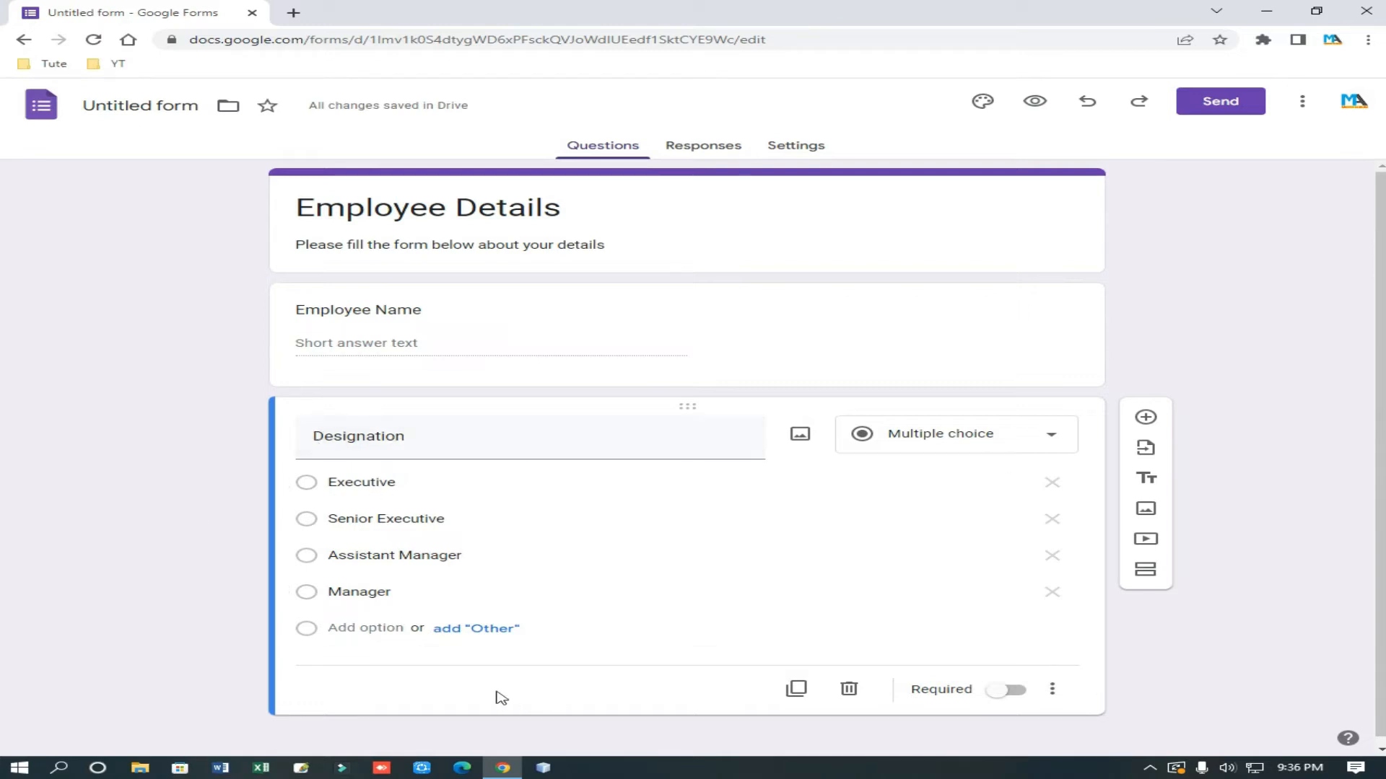
{"action": "left_click", "coordinate": [307, 483]}
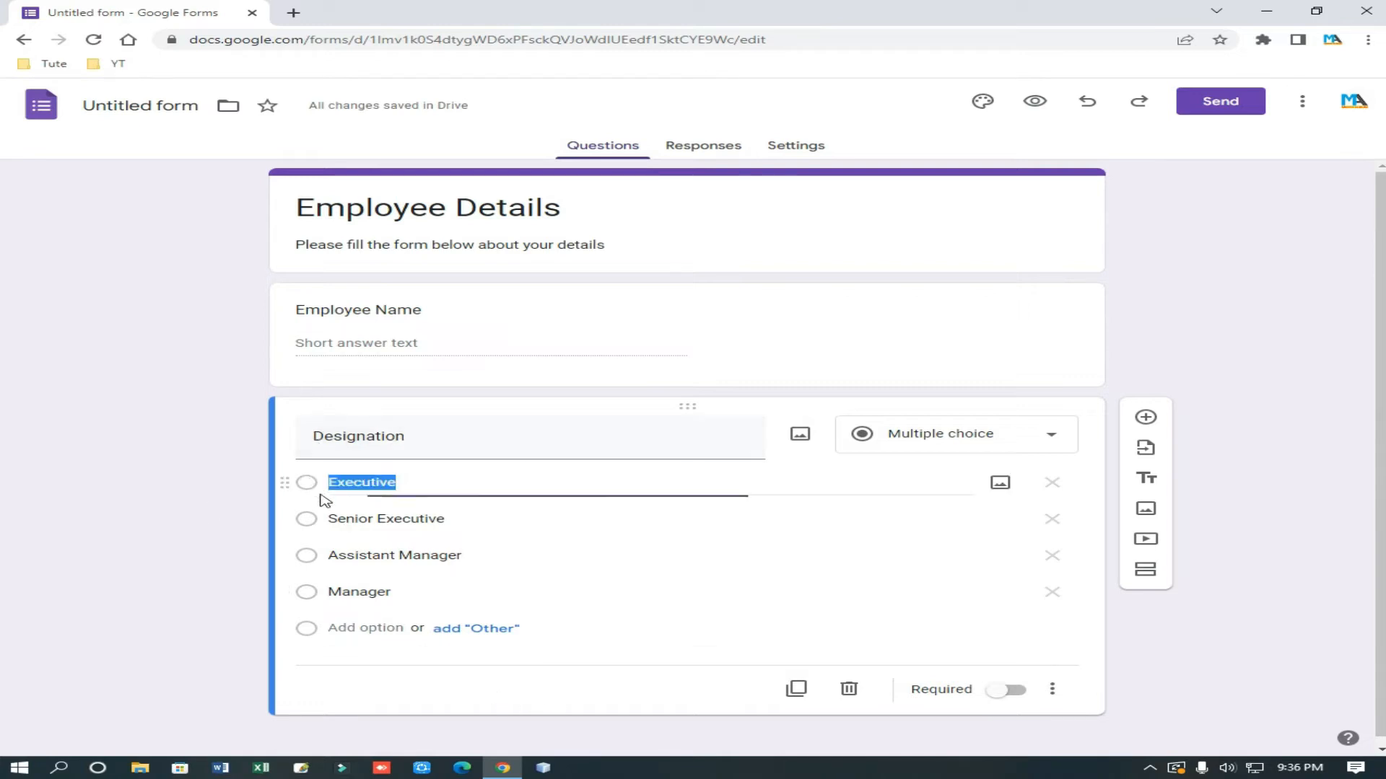
{"action": "left_click", "coordinate": [310, 520]}
{"action": "left_click", "coordinate": [307, 558]}
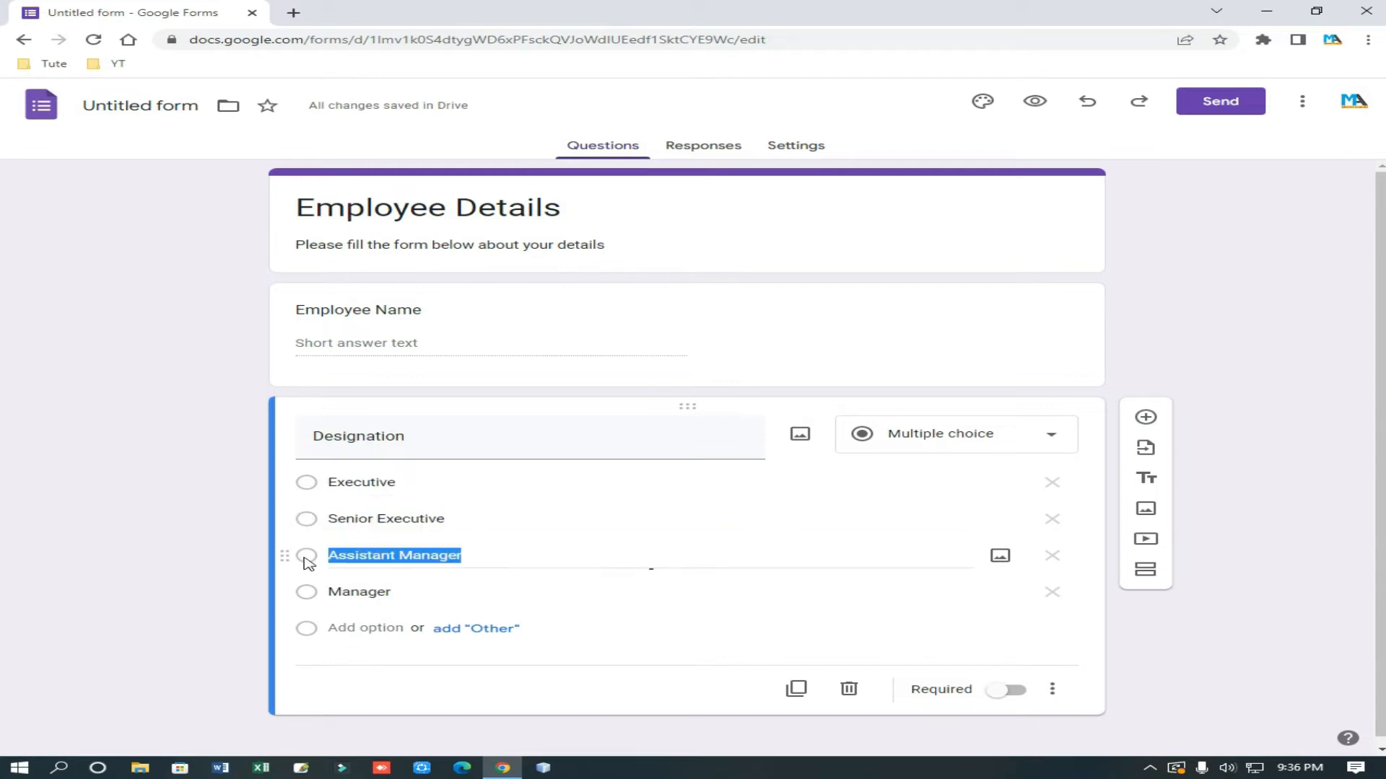
{"action": "left_click", "coordinate": [306, 595]}
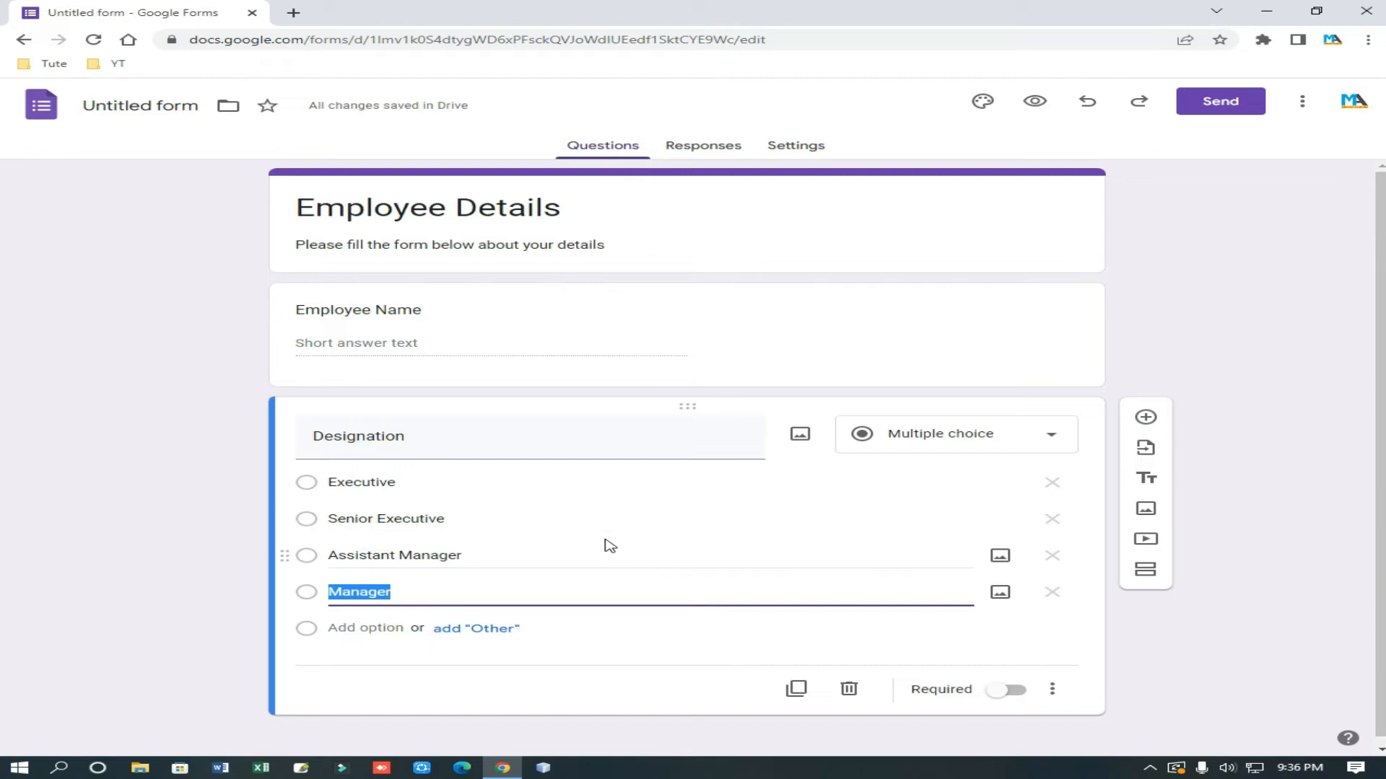
{"action": "left_click", "coordinate": [459, 309]}
{"action": "left_click", "coordinate": [456, 545]}
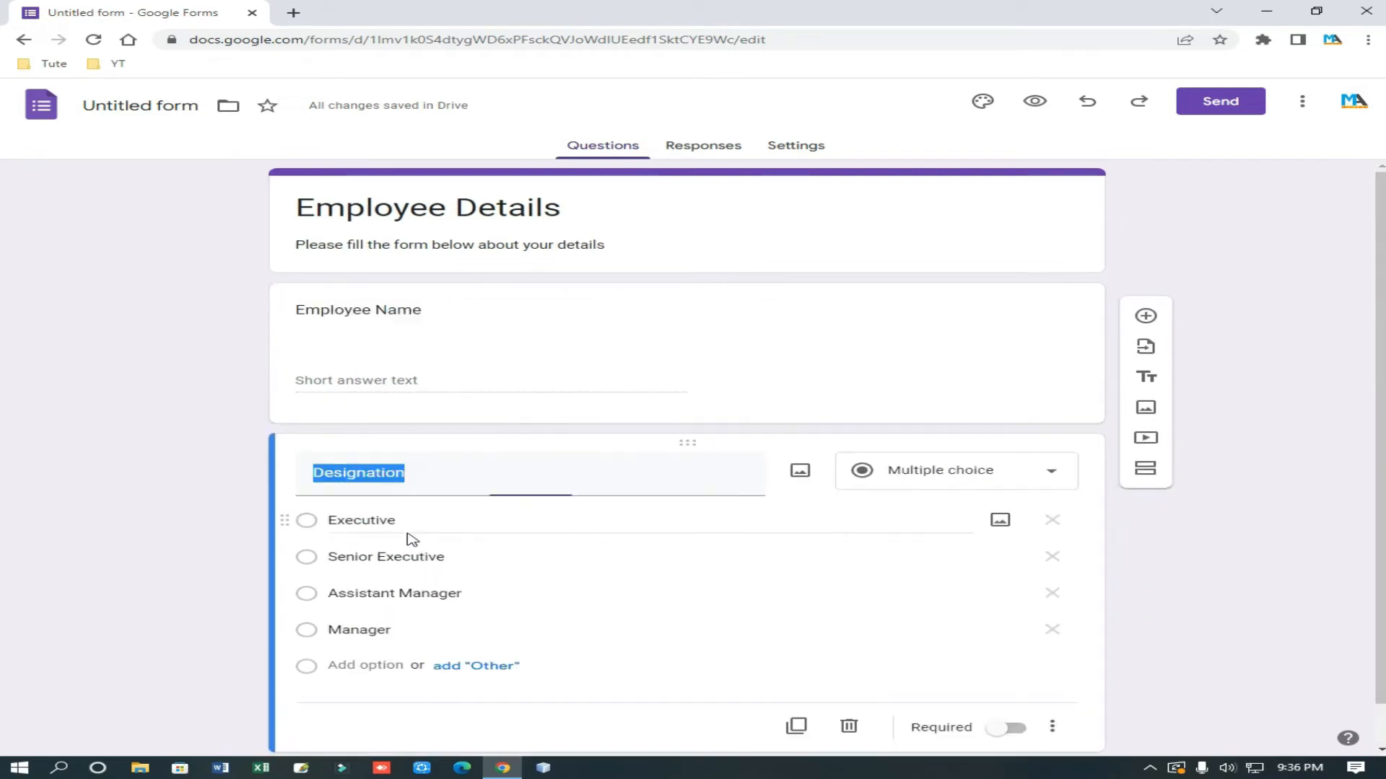
{"action": "left_click", "coordinate": [1164, 676]}
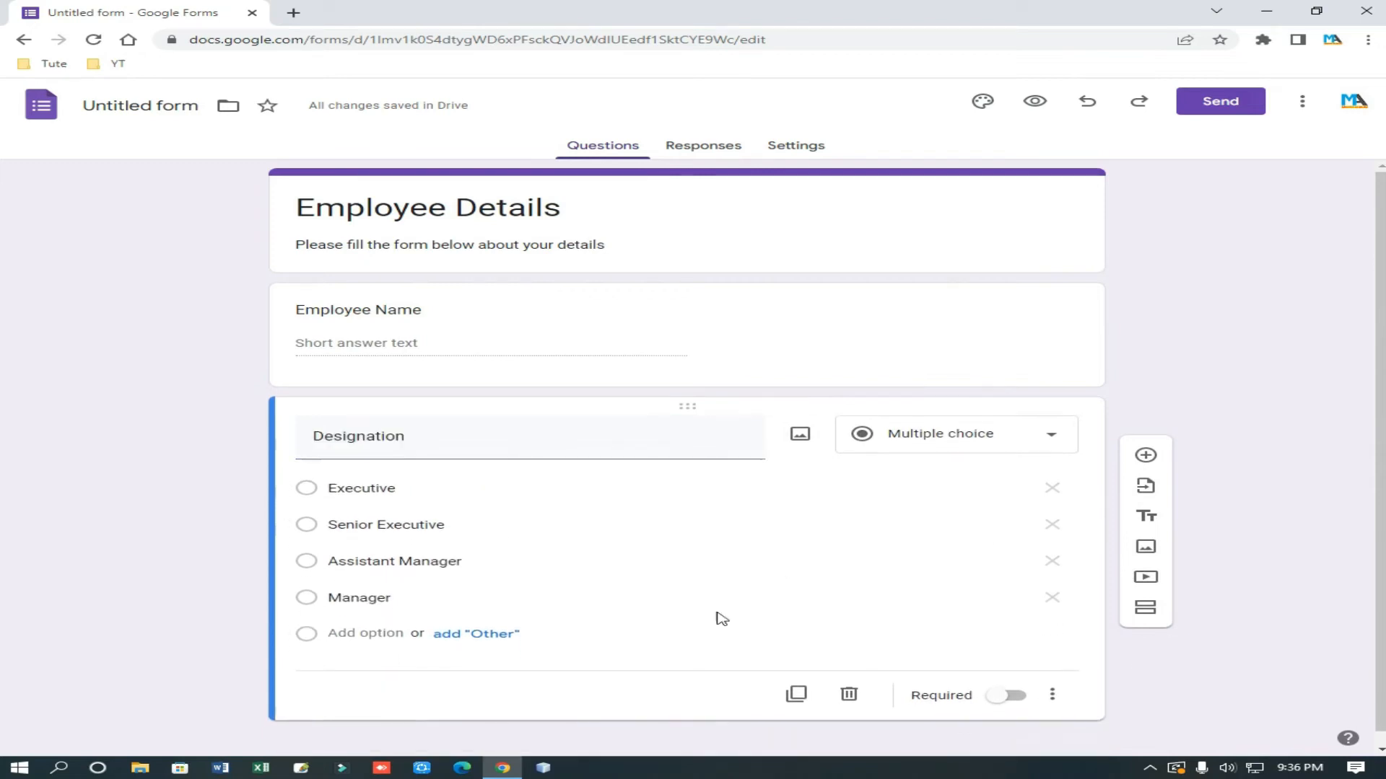
Step: Add a third question titled "Department" below Designation and set its answer type to Dropdown
{"action": "scroll", "coordinate": [563, 563], "scroll_direction": "down", "scroll_amount": 1}
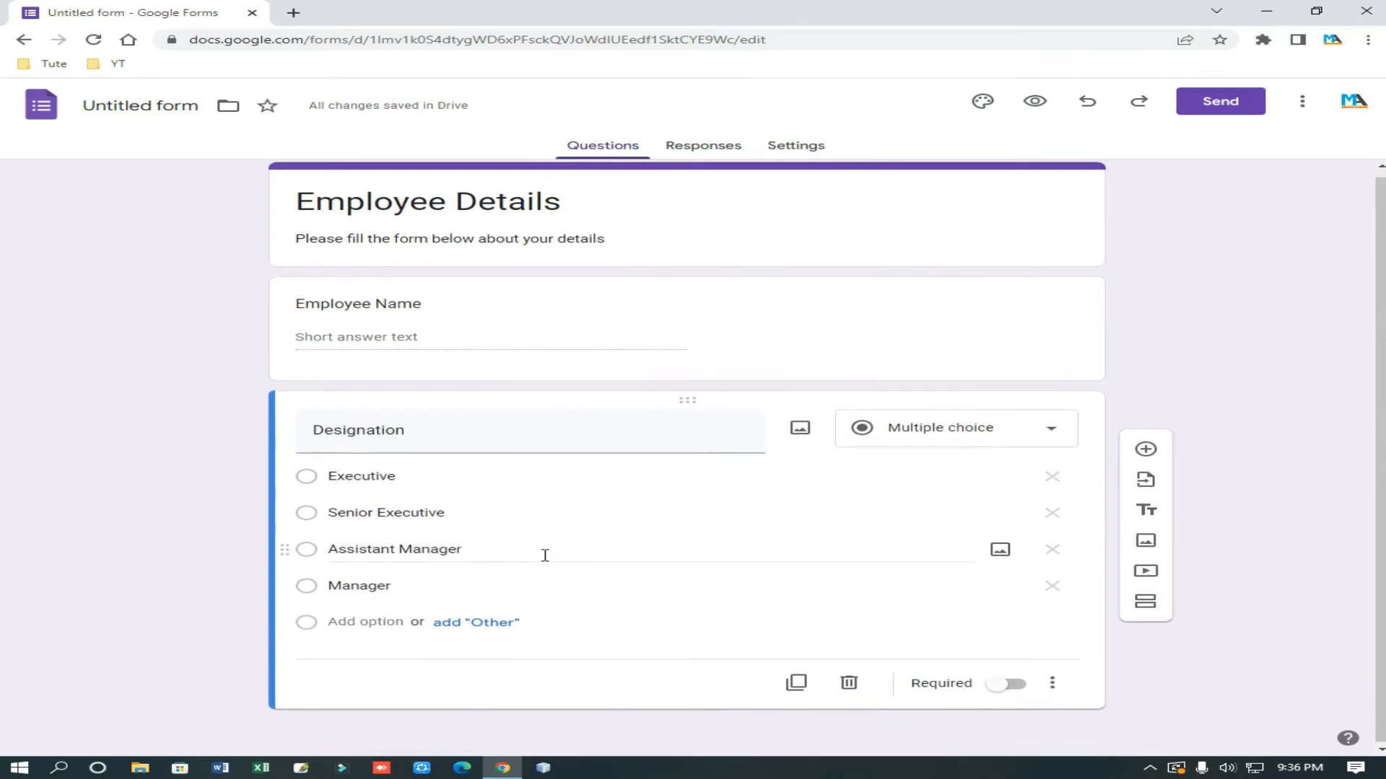
{"action": "left_click", "coordinate": [1146, 449]}
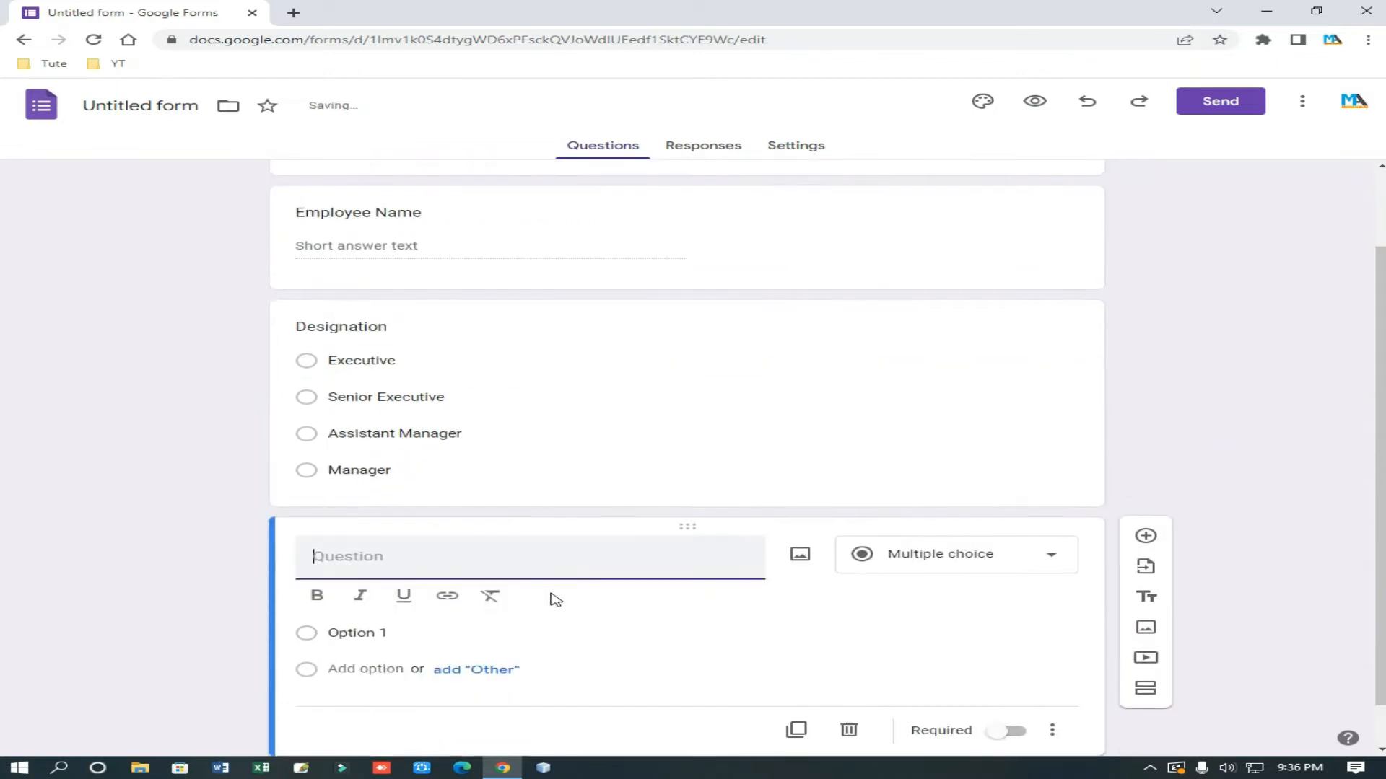
{"action": "type", "text": "Department"}
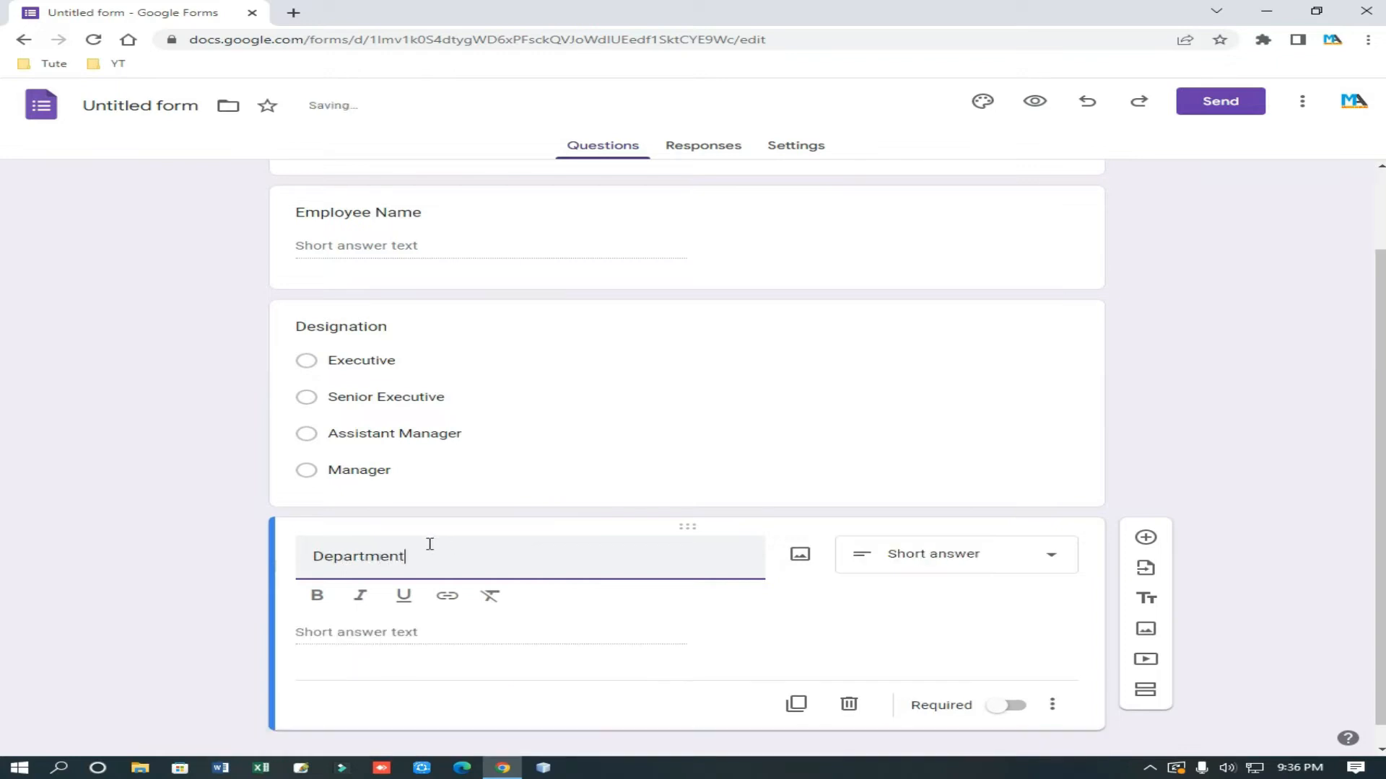
{"action": "left_click", "coordinate": [424, 647]}
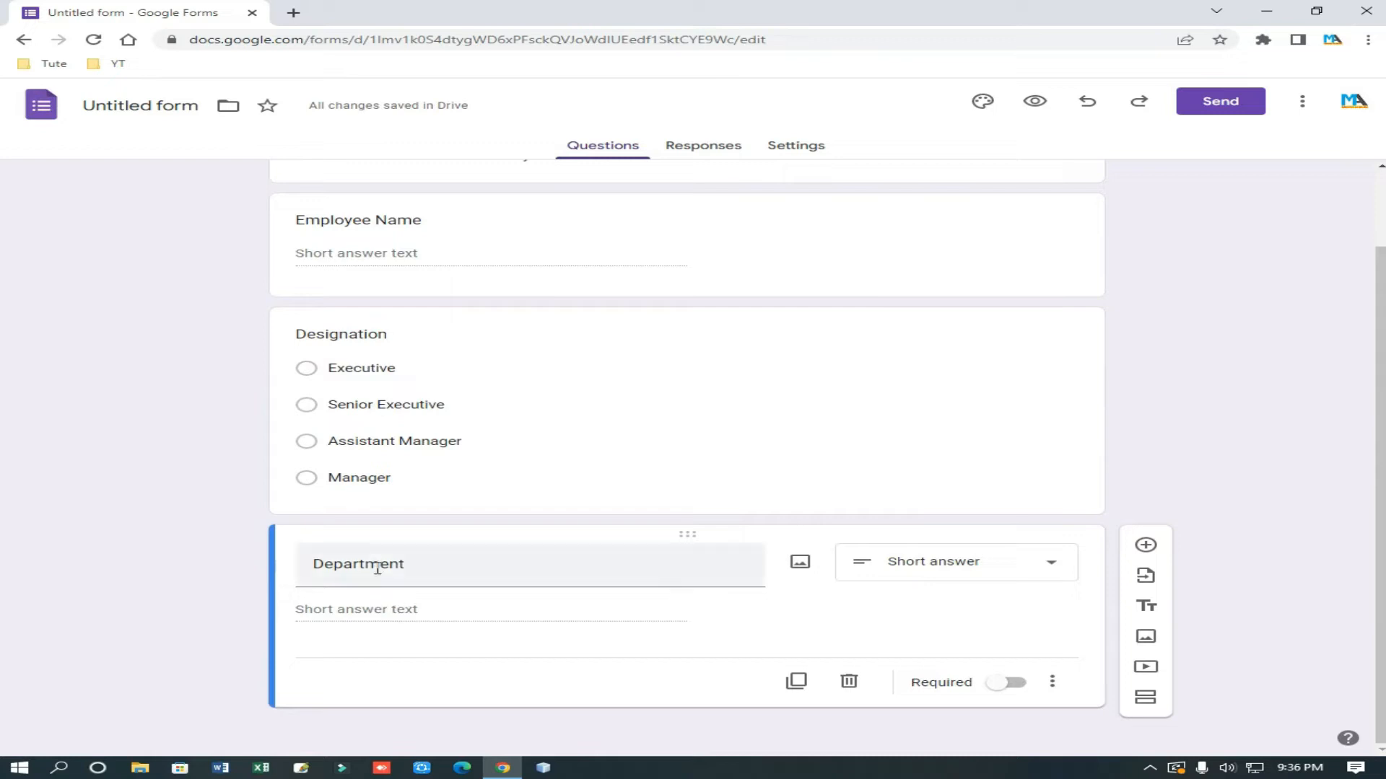
{"action": "left_click", "coordinate": [970, 566]}
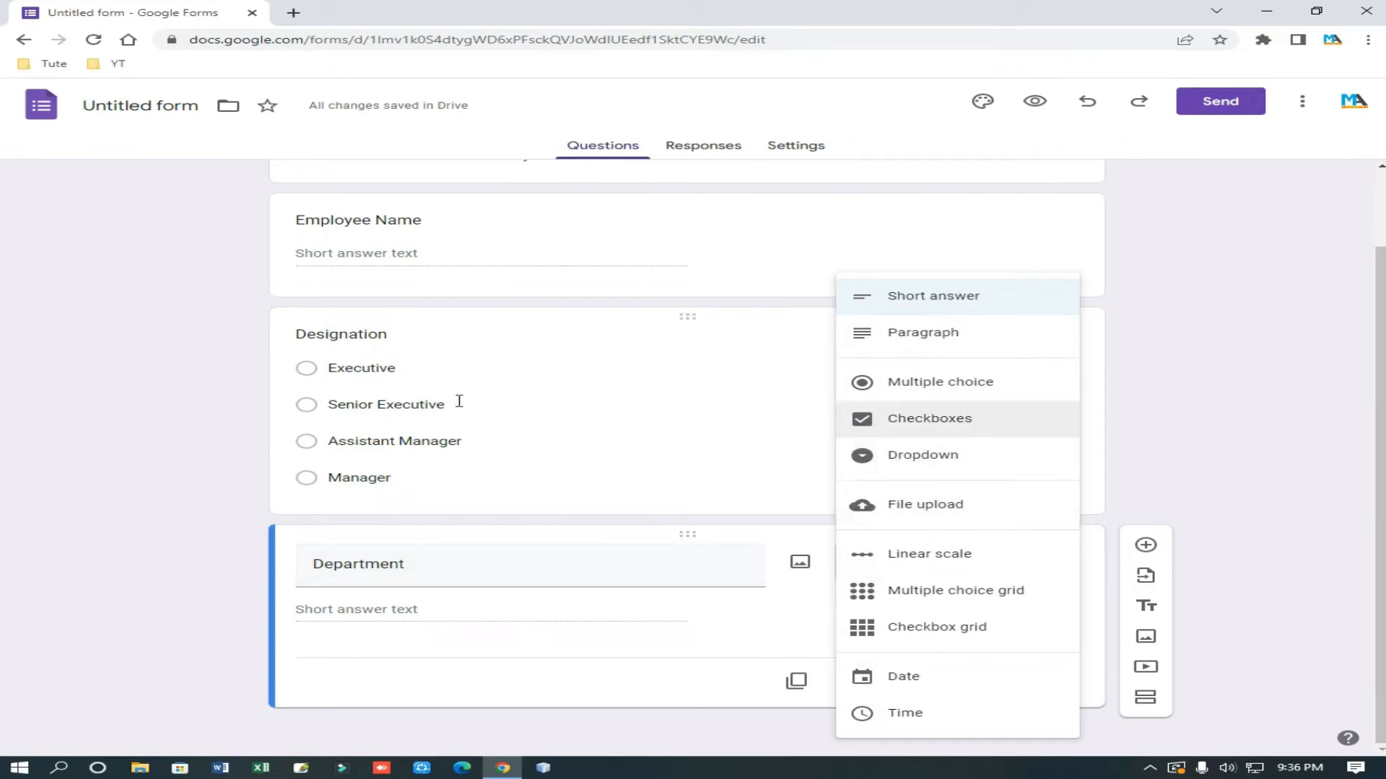
{"action": "left_click", "coordinate": [934, 458]}
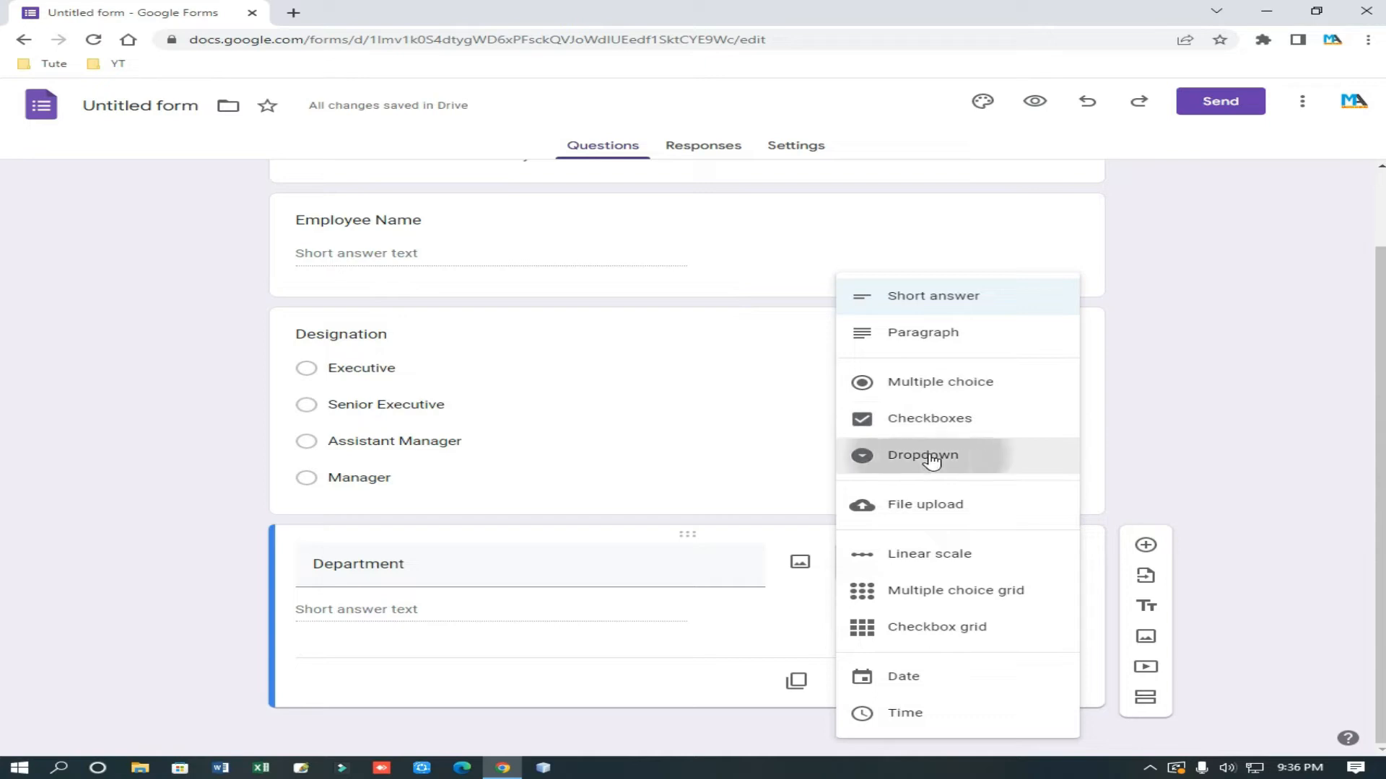
Step: Fill the Department dropdown with the options "Admin", "Accounts", "Commercial" and "Tax"
{"action": "left_click", "coordinate": [401, 609]}
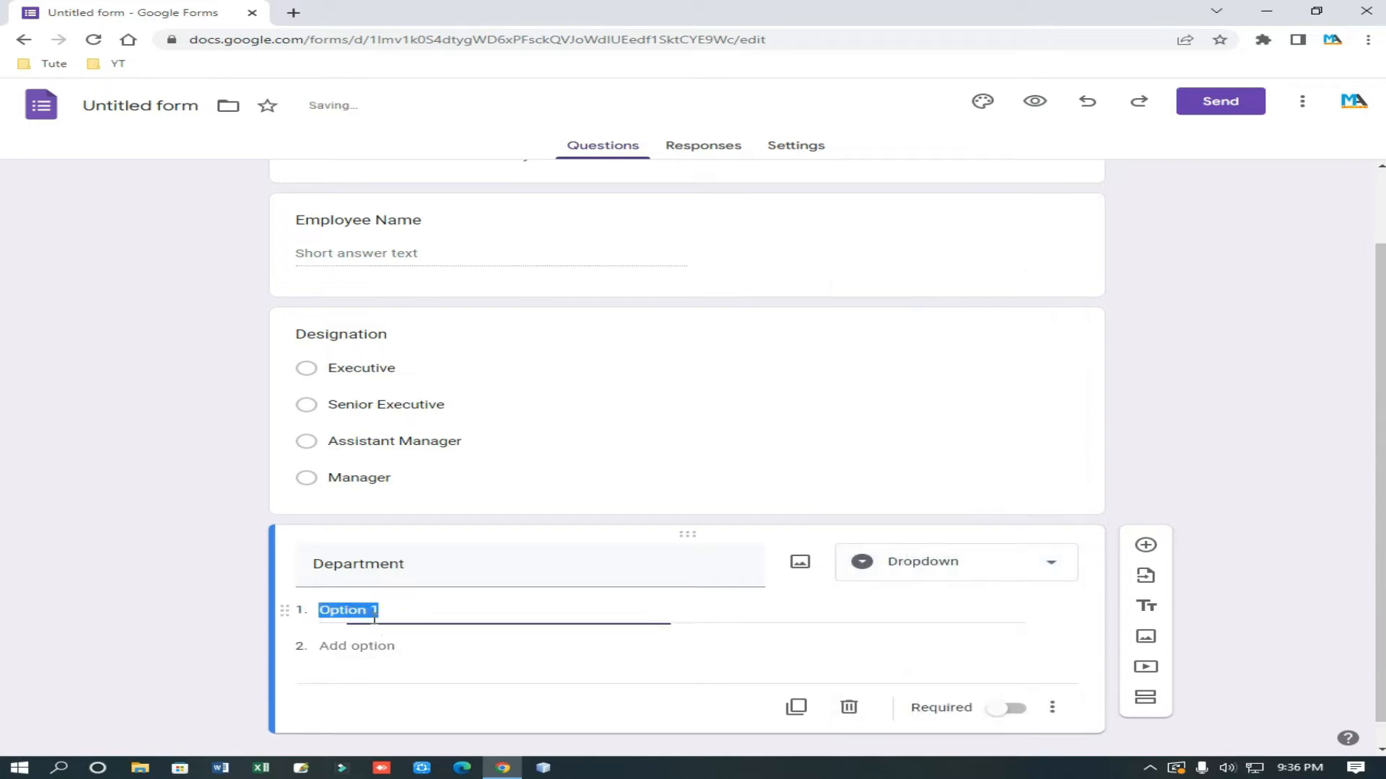
{"action": "type", "text": "Admin"}
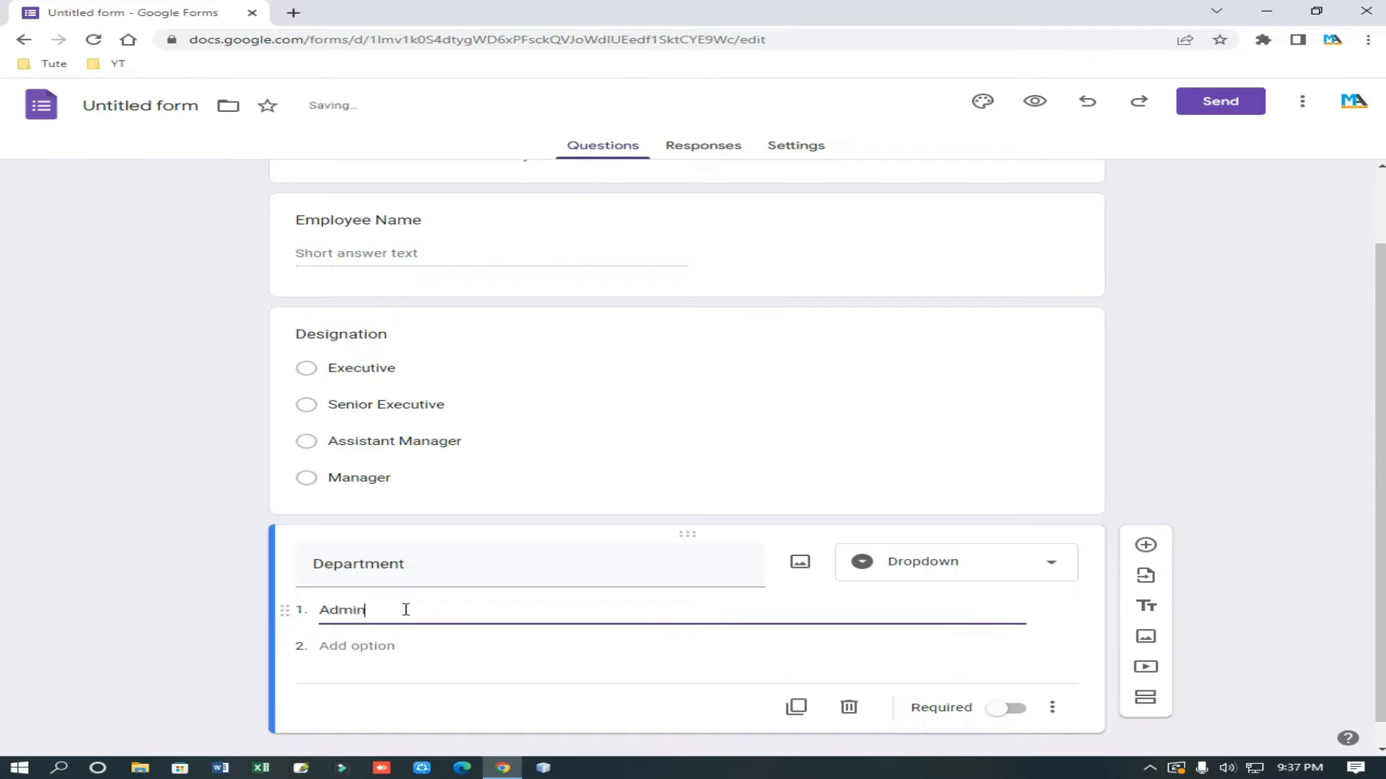
{"action": "left_click", "coordinate": [363, 647]}
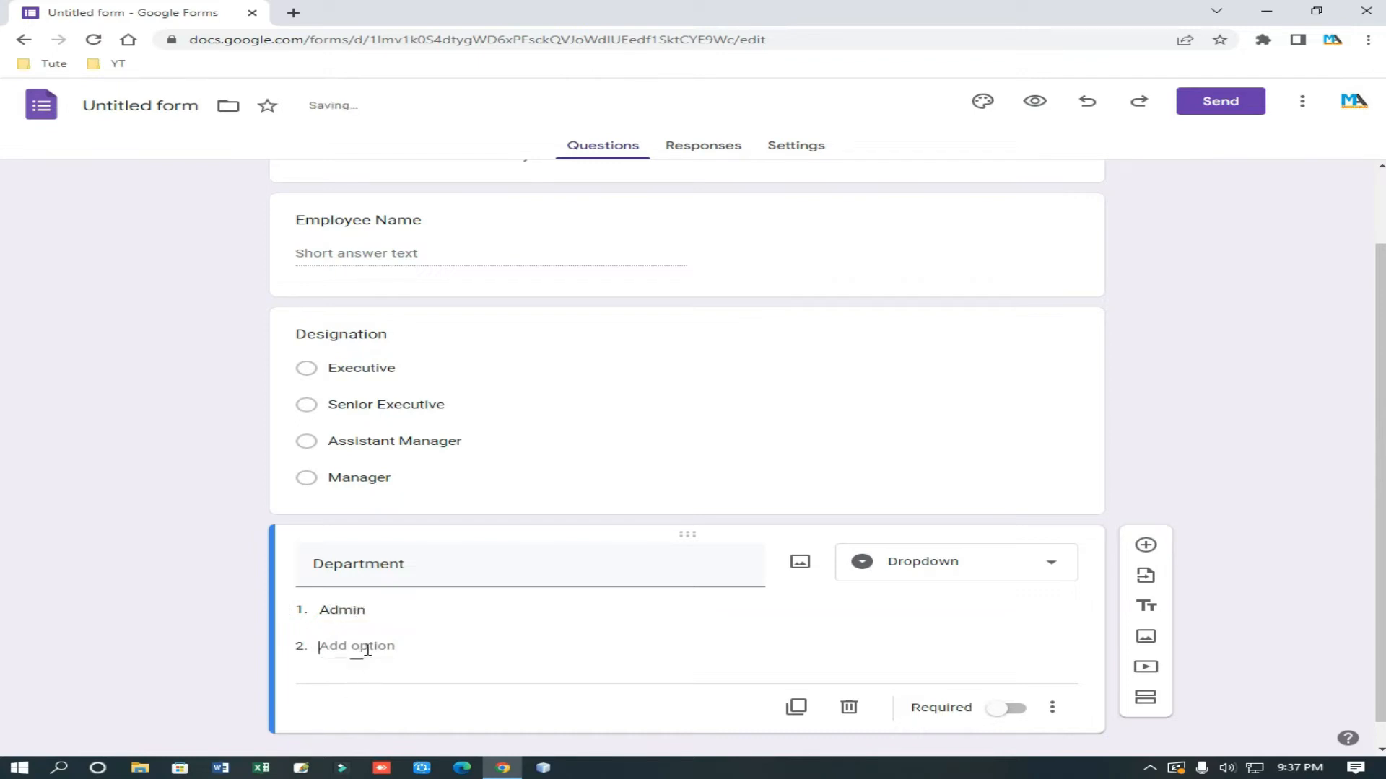
{"action": "type", "text": "A"}
{"action": "type", "text": "d"}
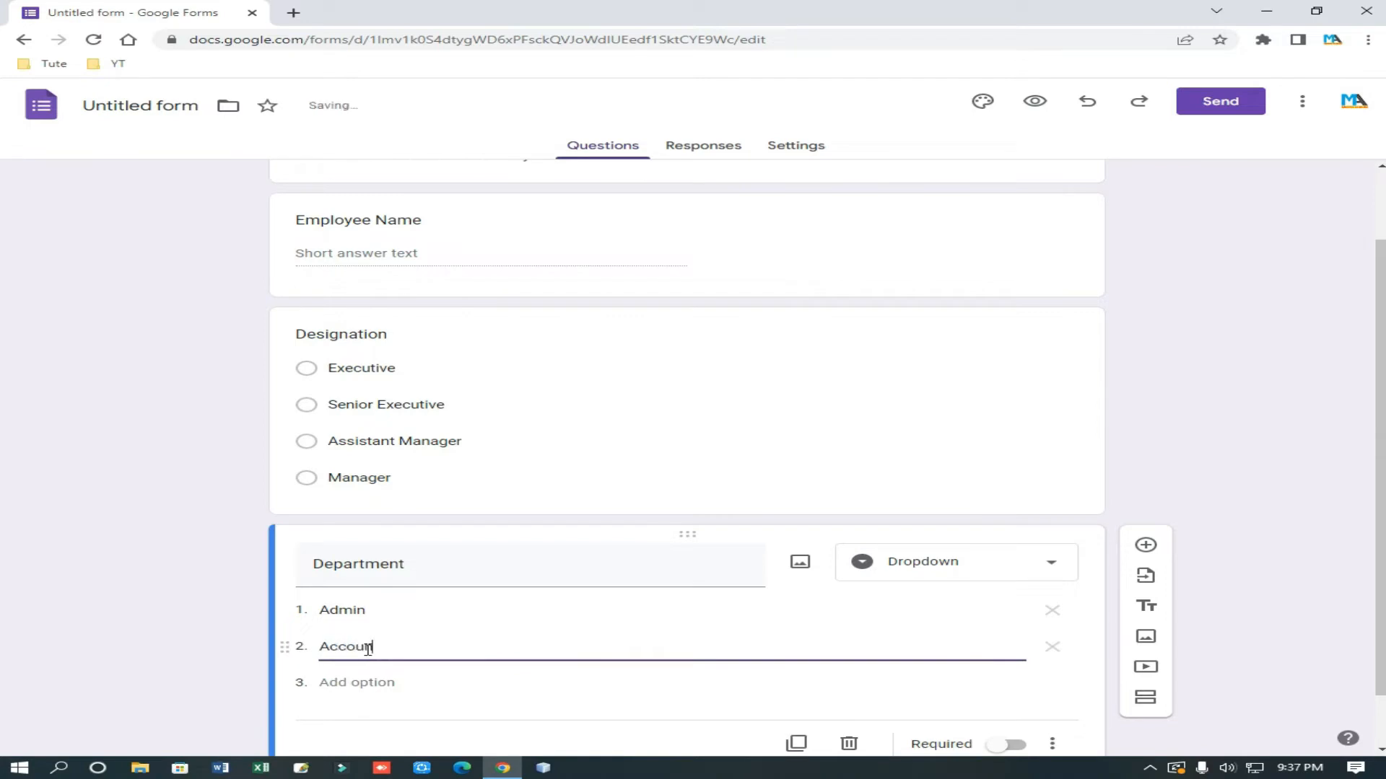
{"action": "left_click", "coordinate": [366, 682]}
{"action": "type", "text": "Q"}
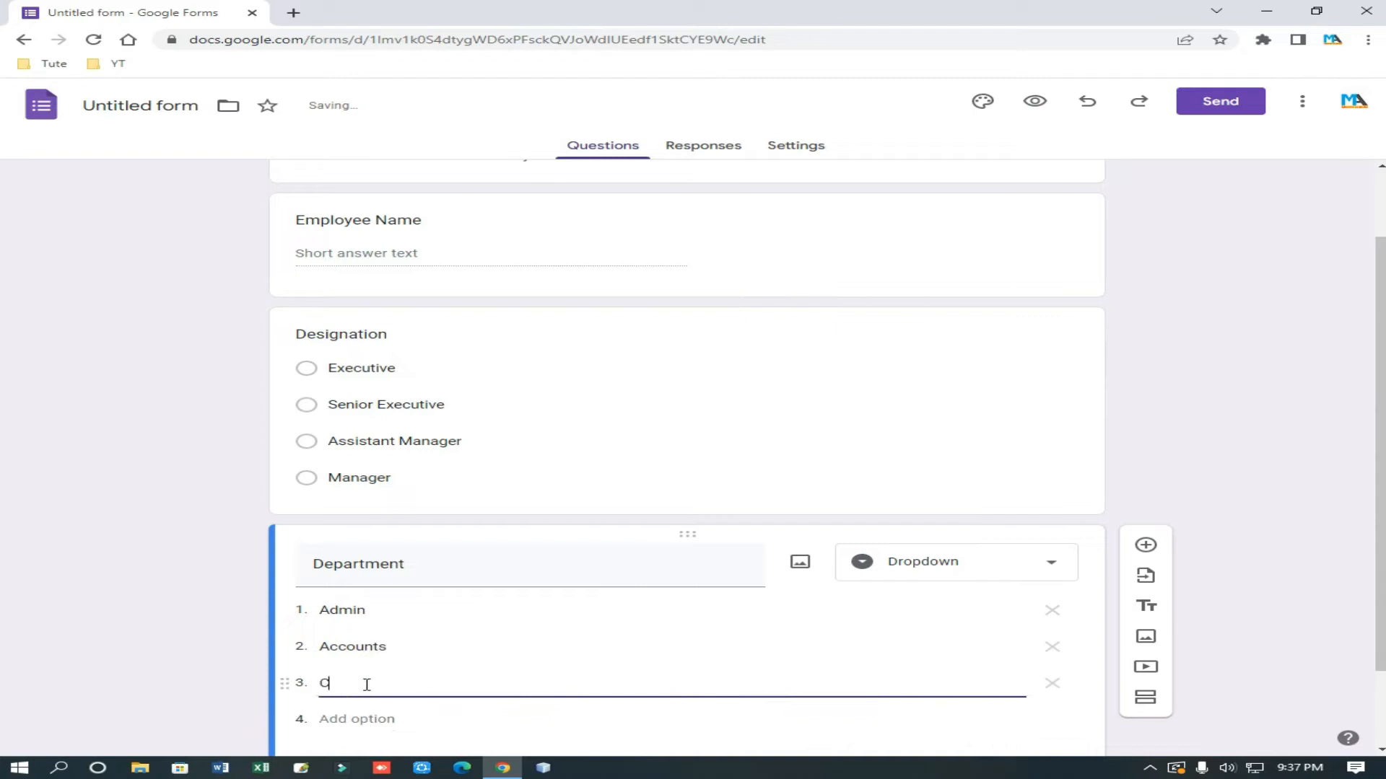
{"action": "type", "text": "ommercial"}
{"action": "left_click", "coordinate": [381, 718]}
{"action": "type", "text": "Tax"}
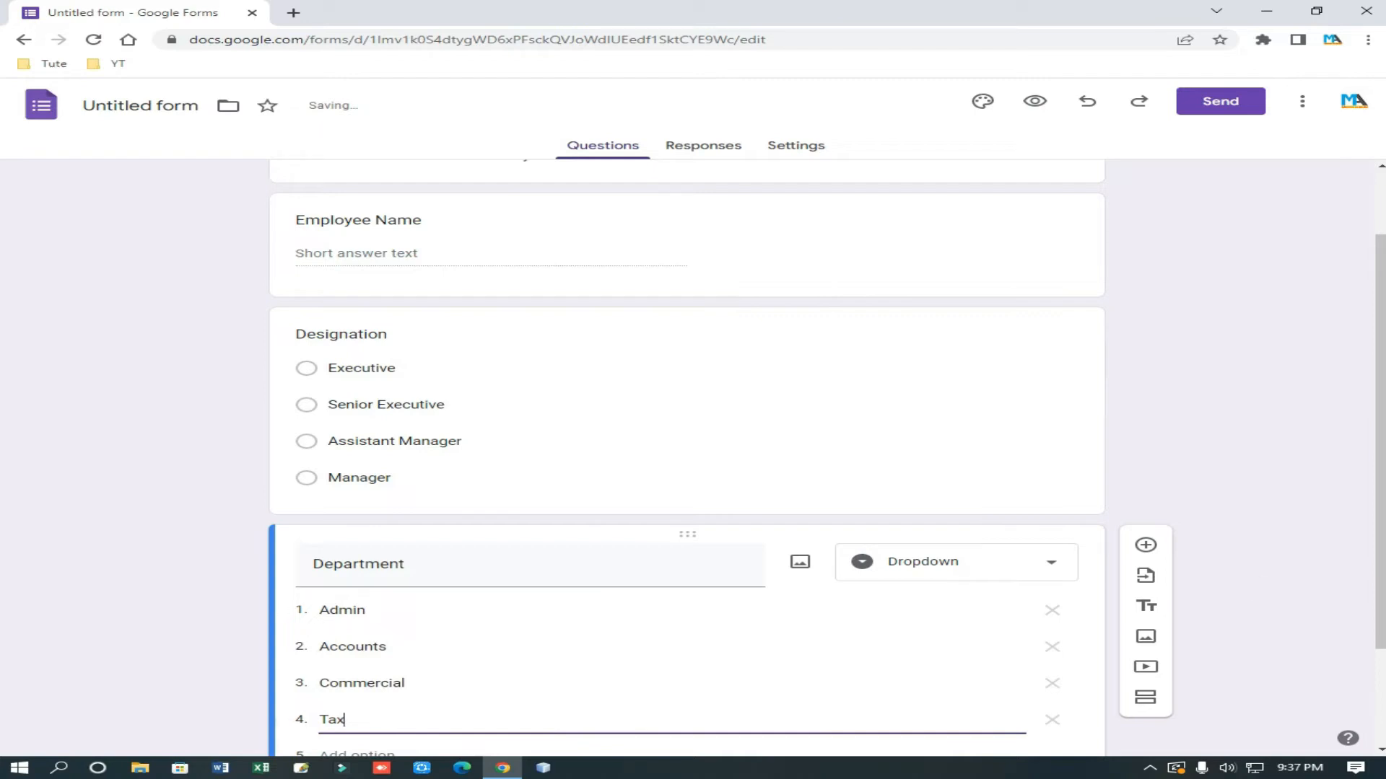
{"action": "left_click", "coordinate": [1312, 599]}
Step: Make the Department question required
{"action": "scroll", "coordinate": [487, 606], "scroll_direction": "down", "scroll_amount": 2}
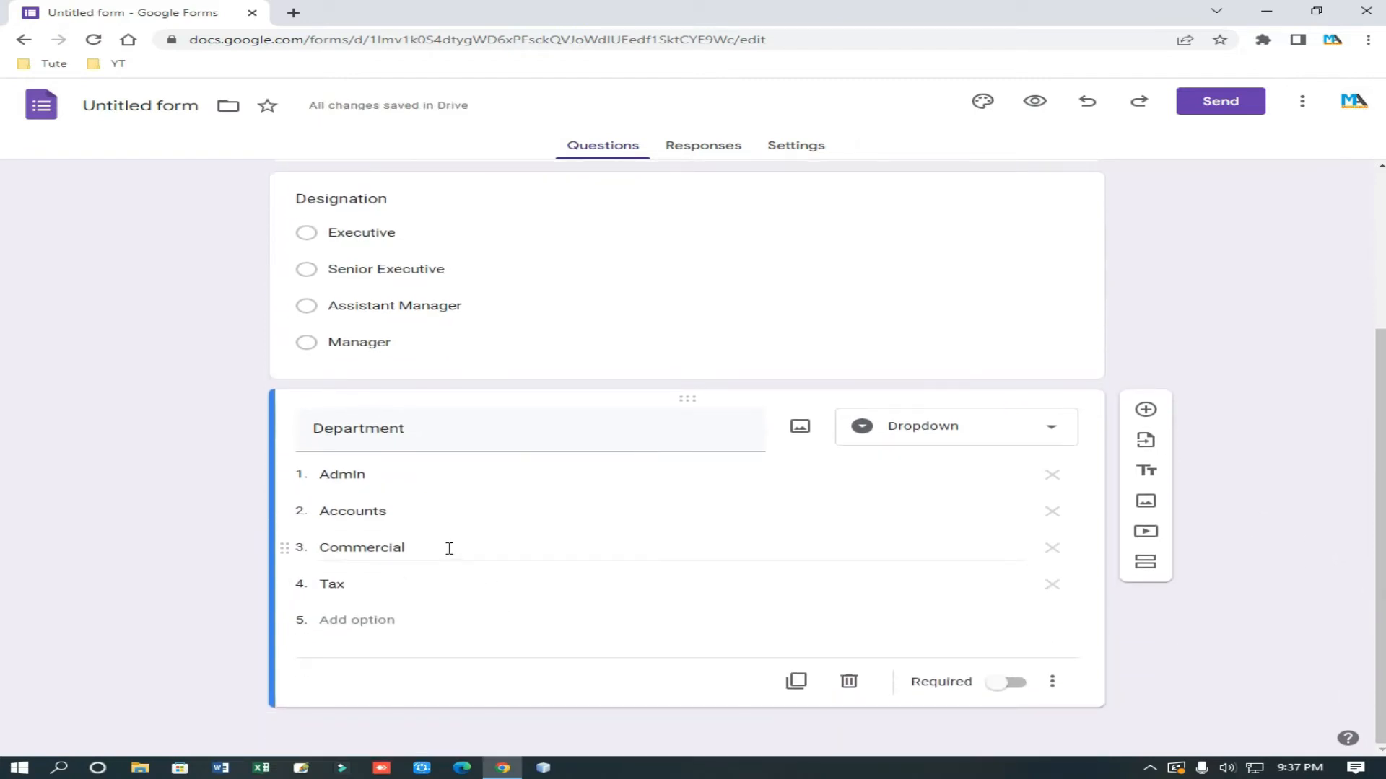
{"action": "scroll", "coordinate": [404, 505], "scroll_direction": "up", "scroll_amount": 3}
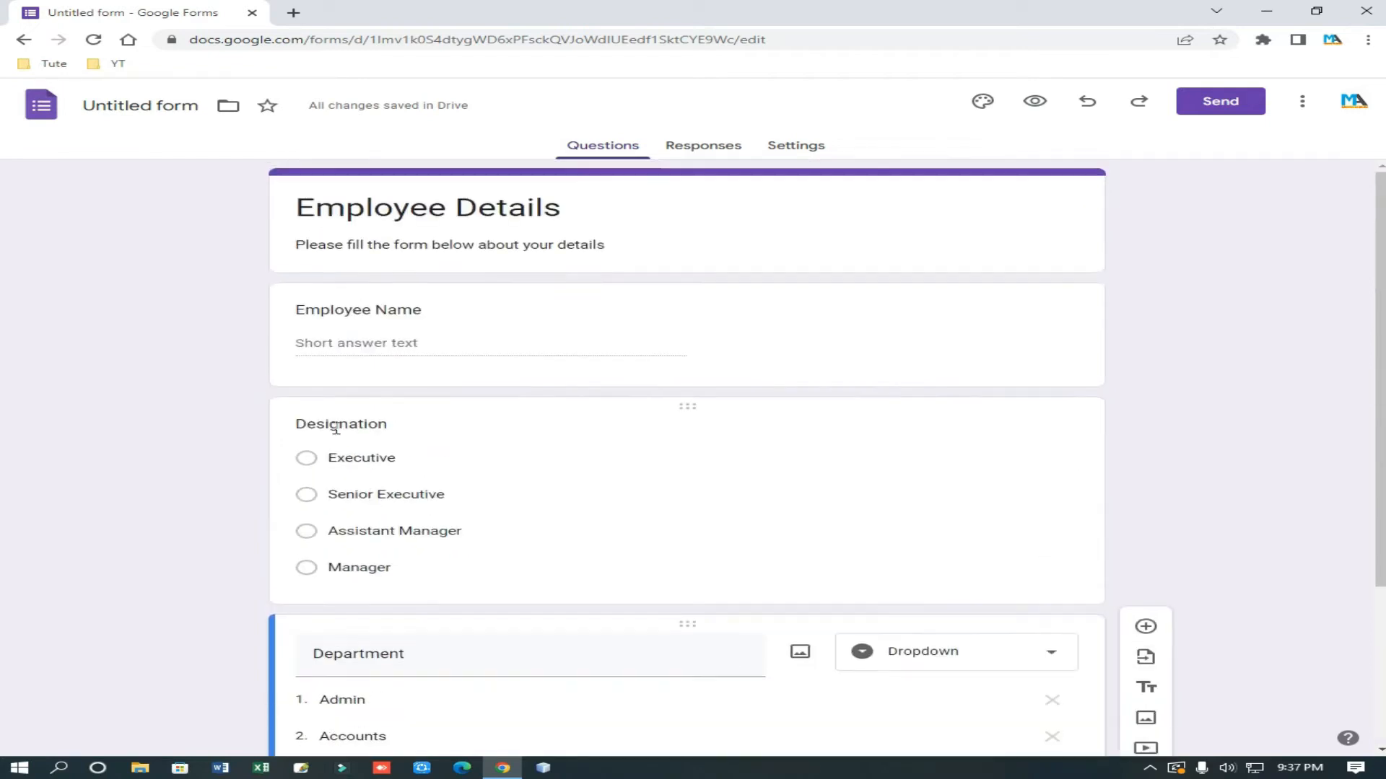
{"action": "scroll", "coordinate": [418, 498], "scroll_direction": "down", "scroll_amount": 1}
{"action": "scroll", "coordinate": [421, 498], "scroll_direction": "down", "scroll_amount": 3}
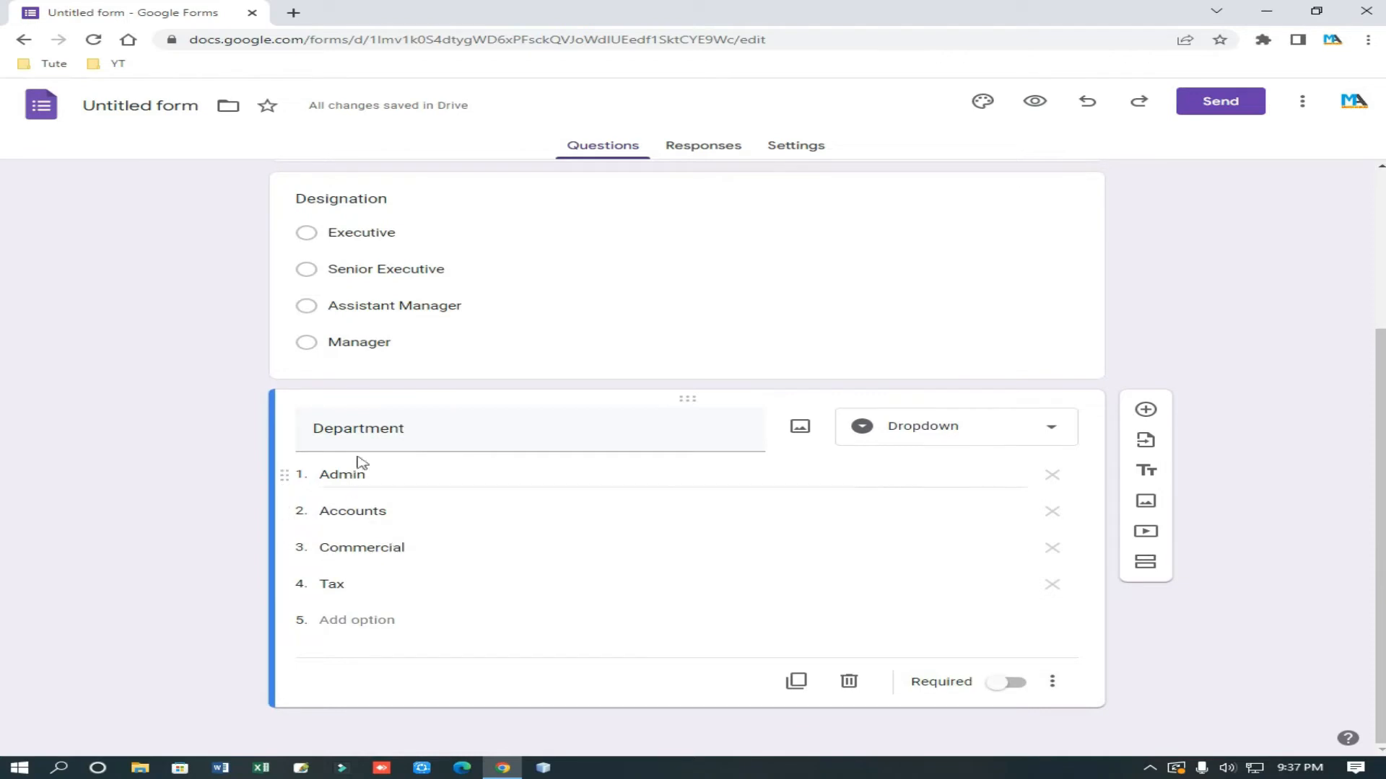
{"action": "scroll", "coordinate": [382, 289], "scroll_direction": "up", "scroll_amount": 2}
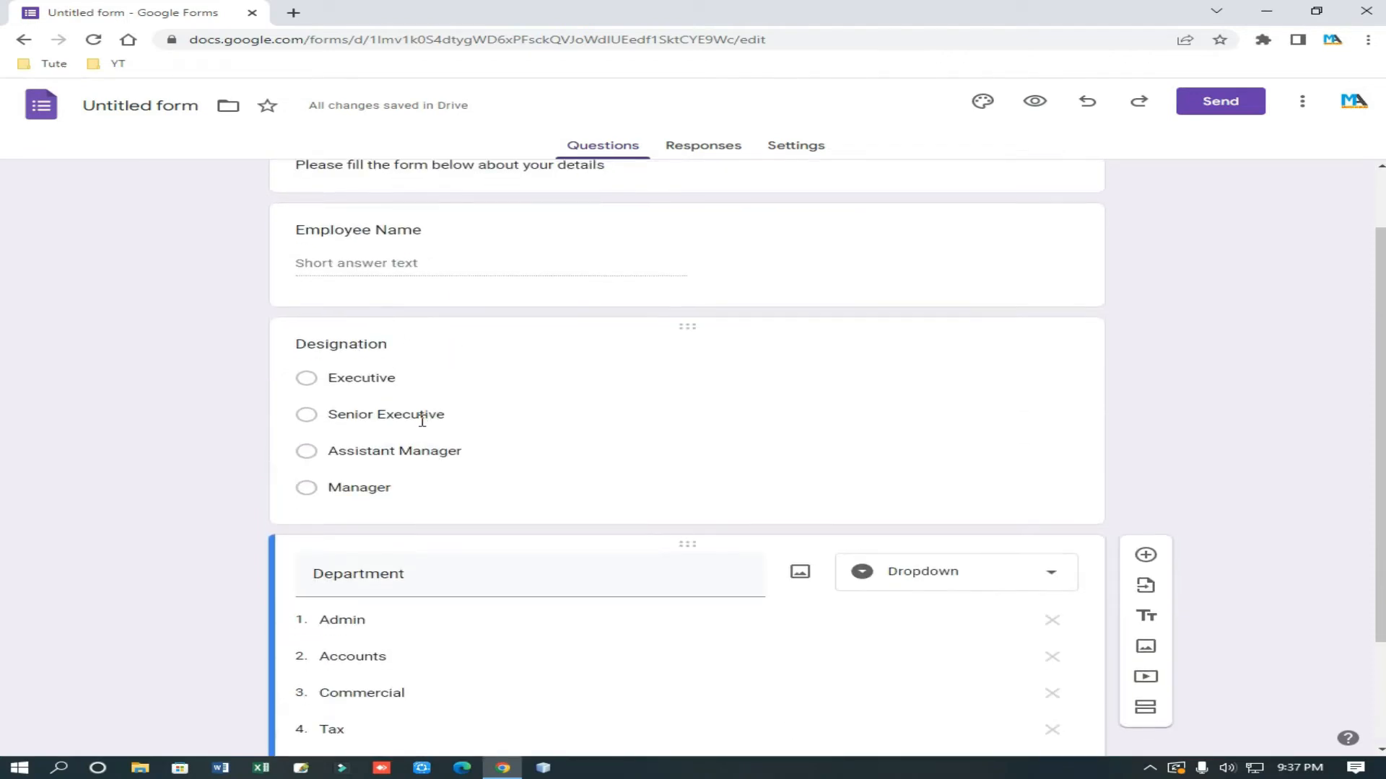
{"action": "scroll", "coordinate": [421, 414], "scroll_direction": "down", "scroll_amount": 2}
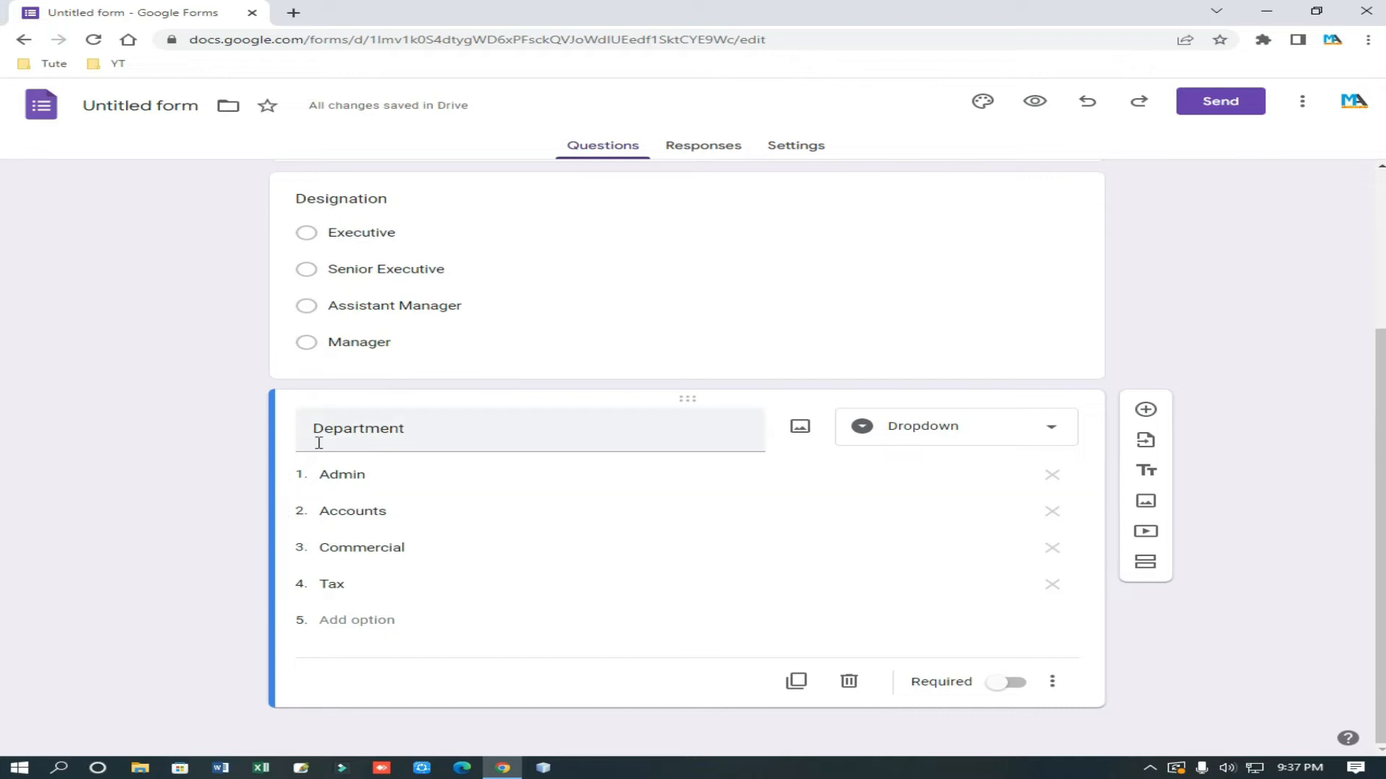
{"action": "scroll", "coordinate": [372, 495], "scroll_direction": "up", "scroll_amount": 1}
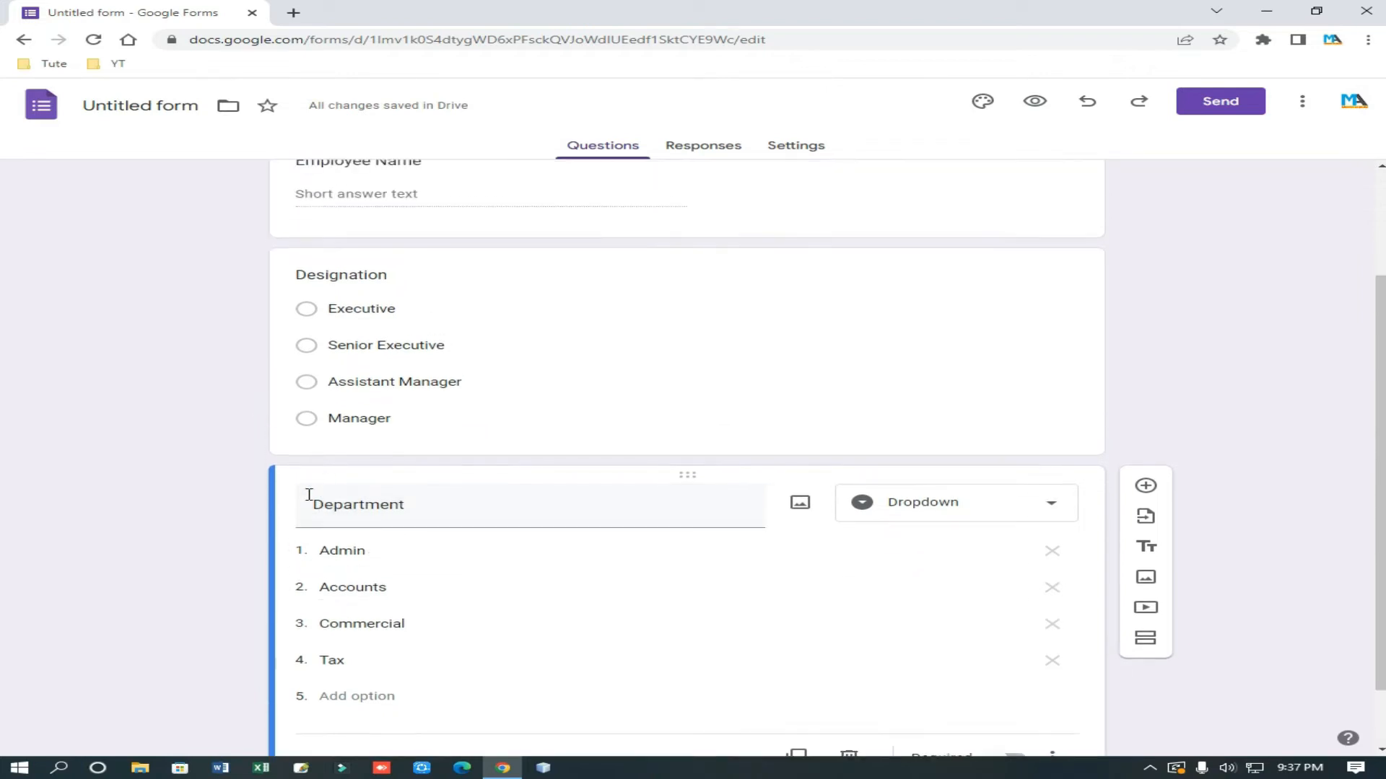
{"action": "scroll", "coordinate": [452, 516], "scroll_direction": "down", "scroll_amount": 1}
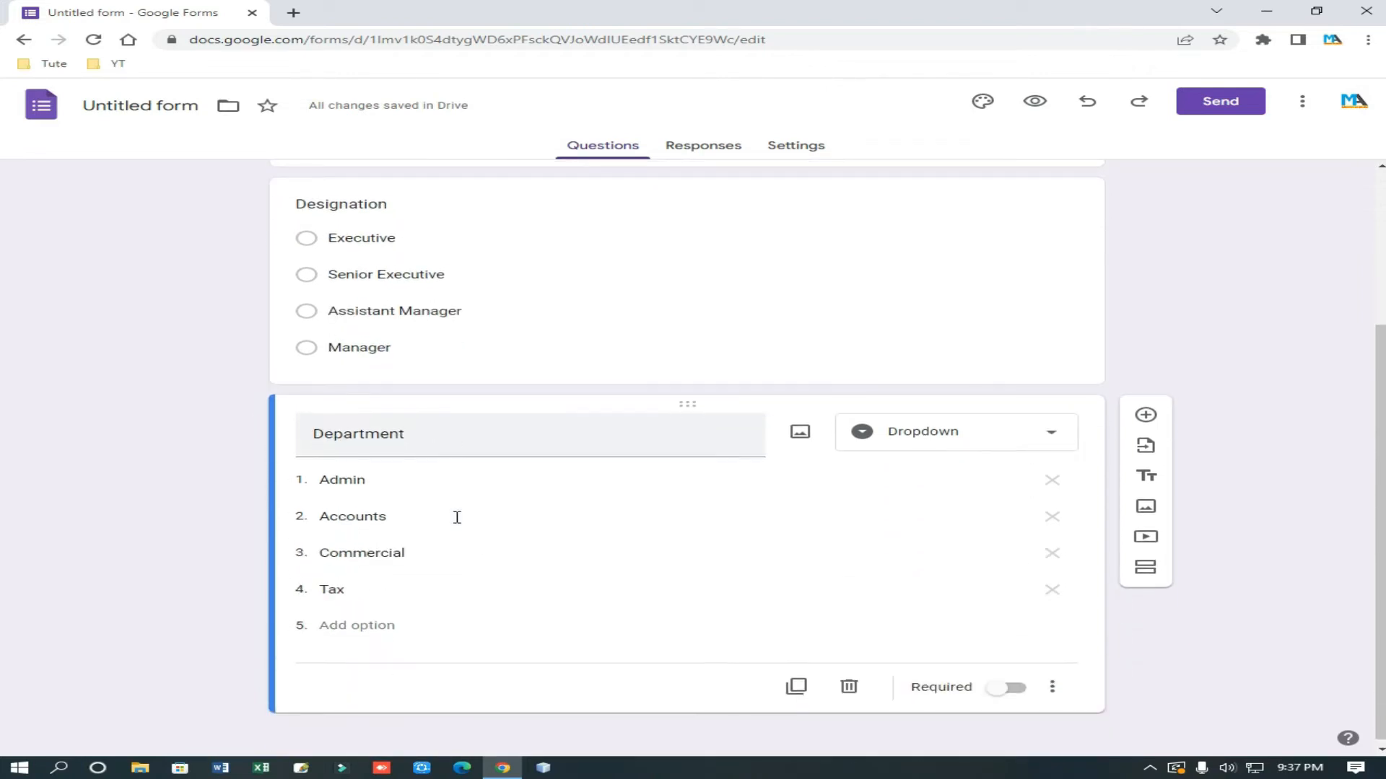
{"action": "left_click", "coordinate": [1007, 682]}
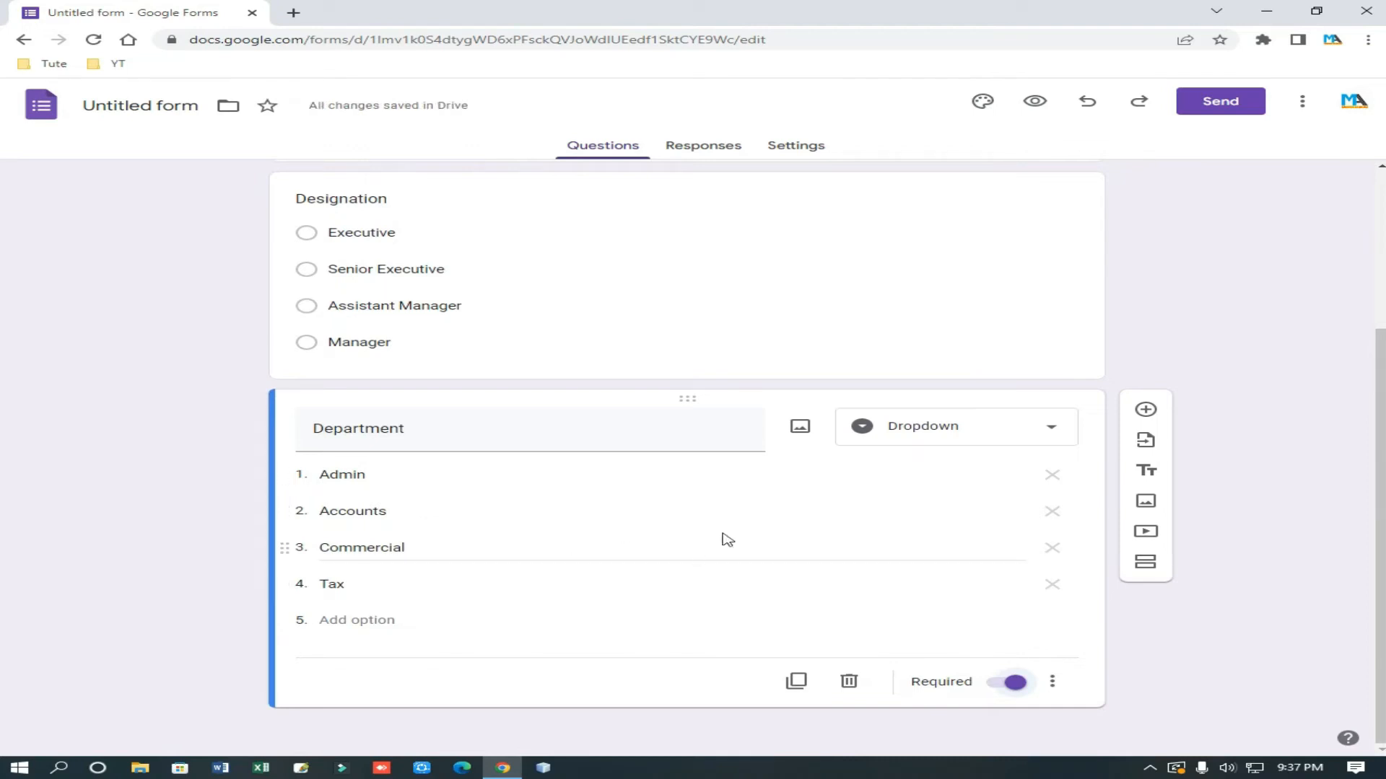
Step: Review the form's header and its Employee Name, Designation and Department questions
{"action": "scroll", "coordinate": [644, 613], "scroll_direction": "up", "scroll_amount": 3}
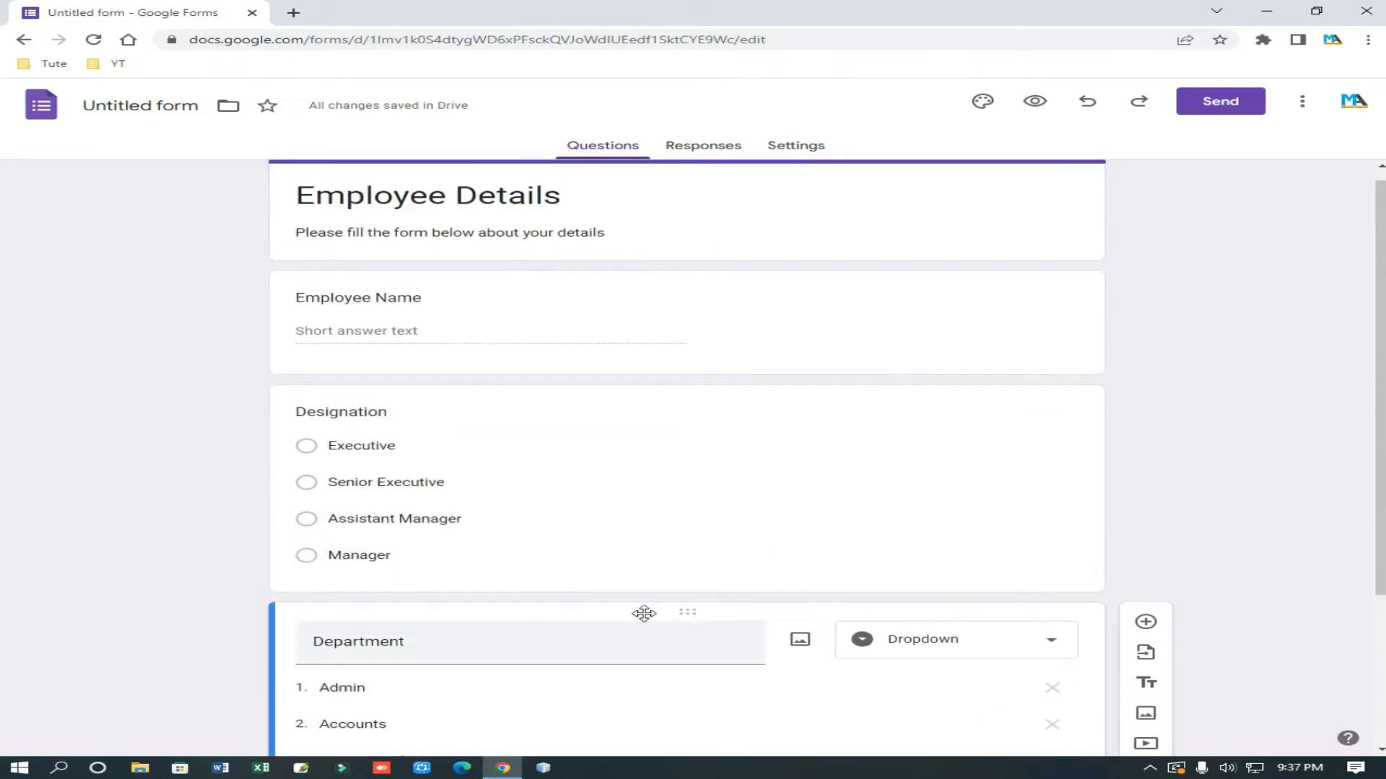
{"action": "scroll", "coordinate": [479, 348], "scroll_direction": "down", "scroll_amount": 1}
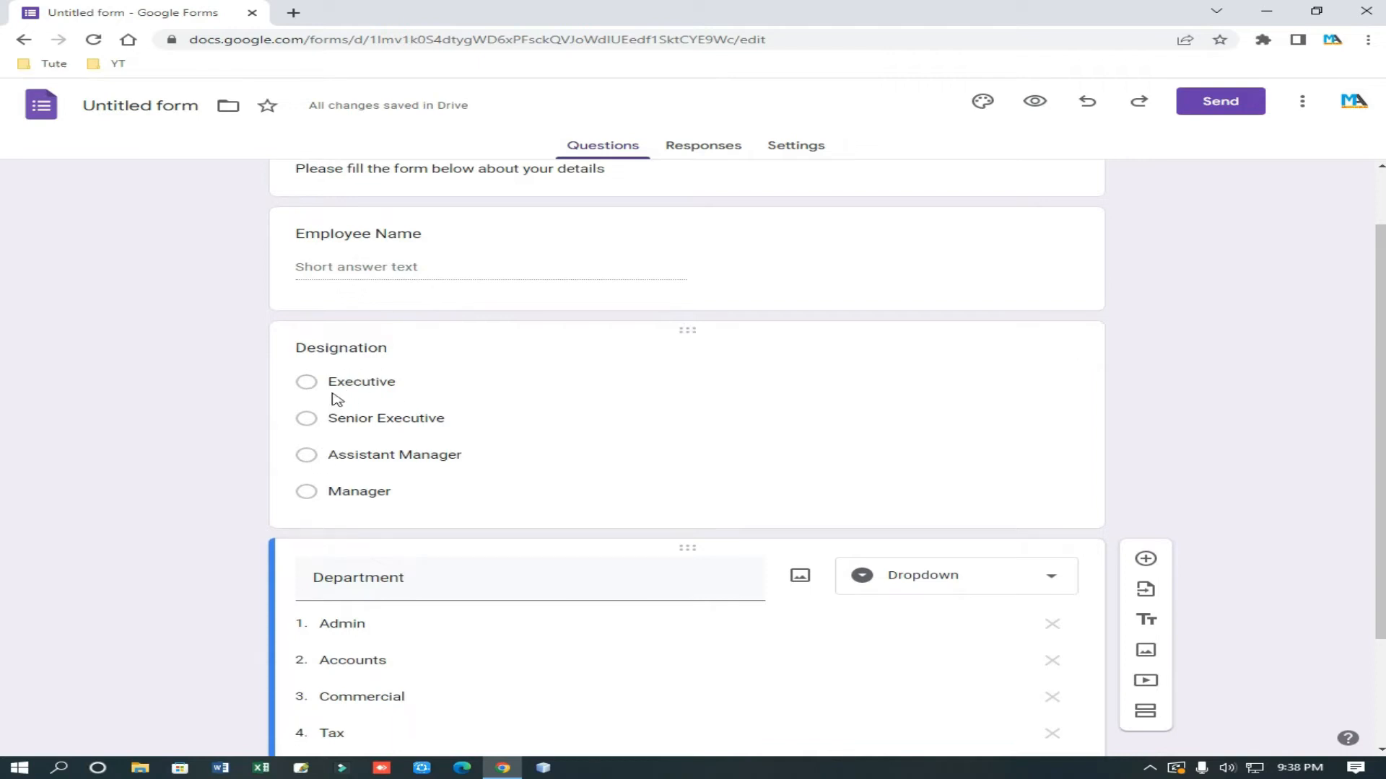
{"action": "scroll", "coordinate": [344, 434], "scroll_direction": "down", "scroll_amount": 2}
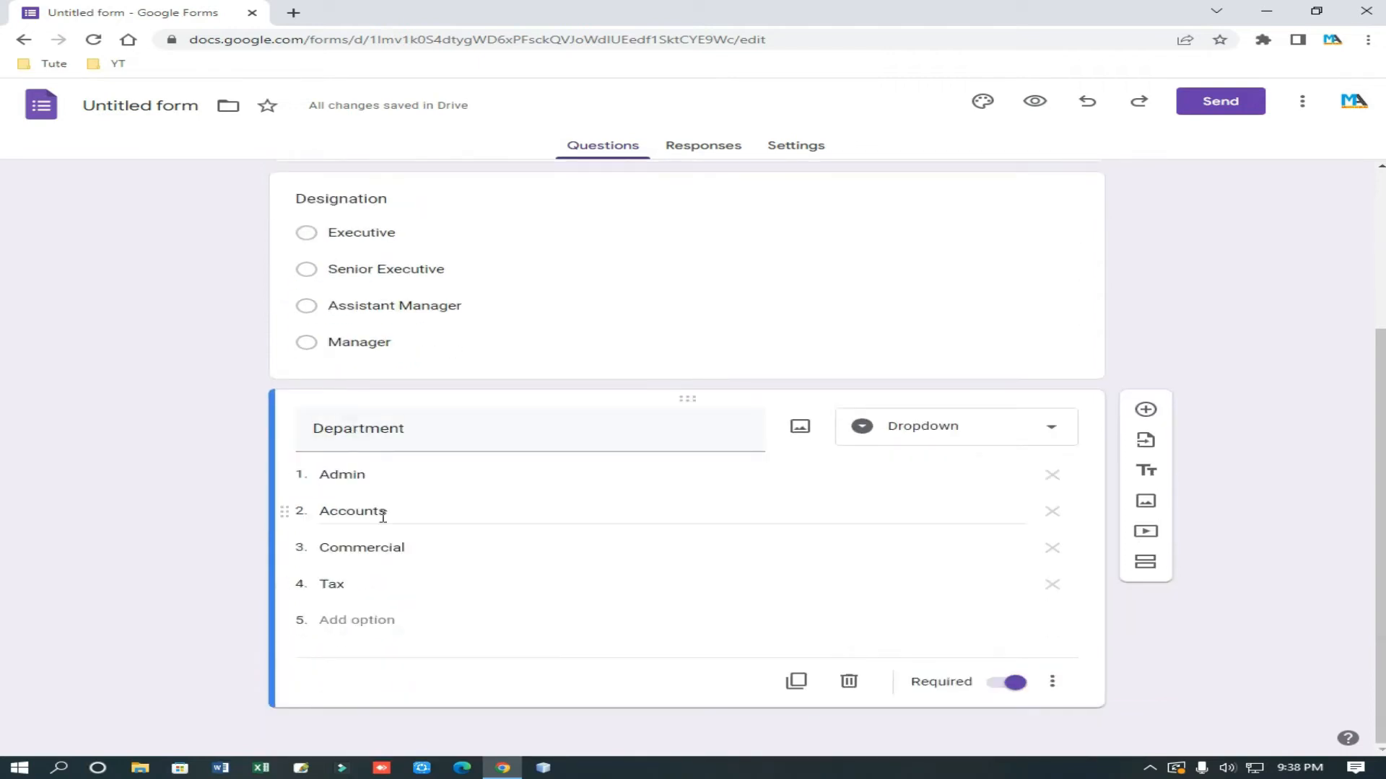
{"action": "scroll", "coordinate": [396, 604], "scroll_direction": "up", "scroll_amount": 3}
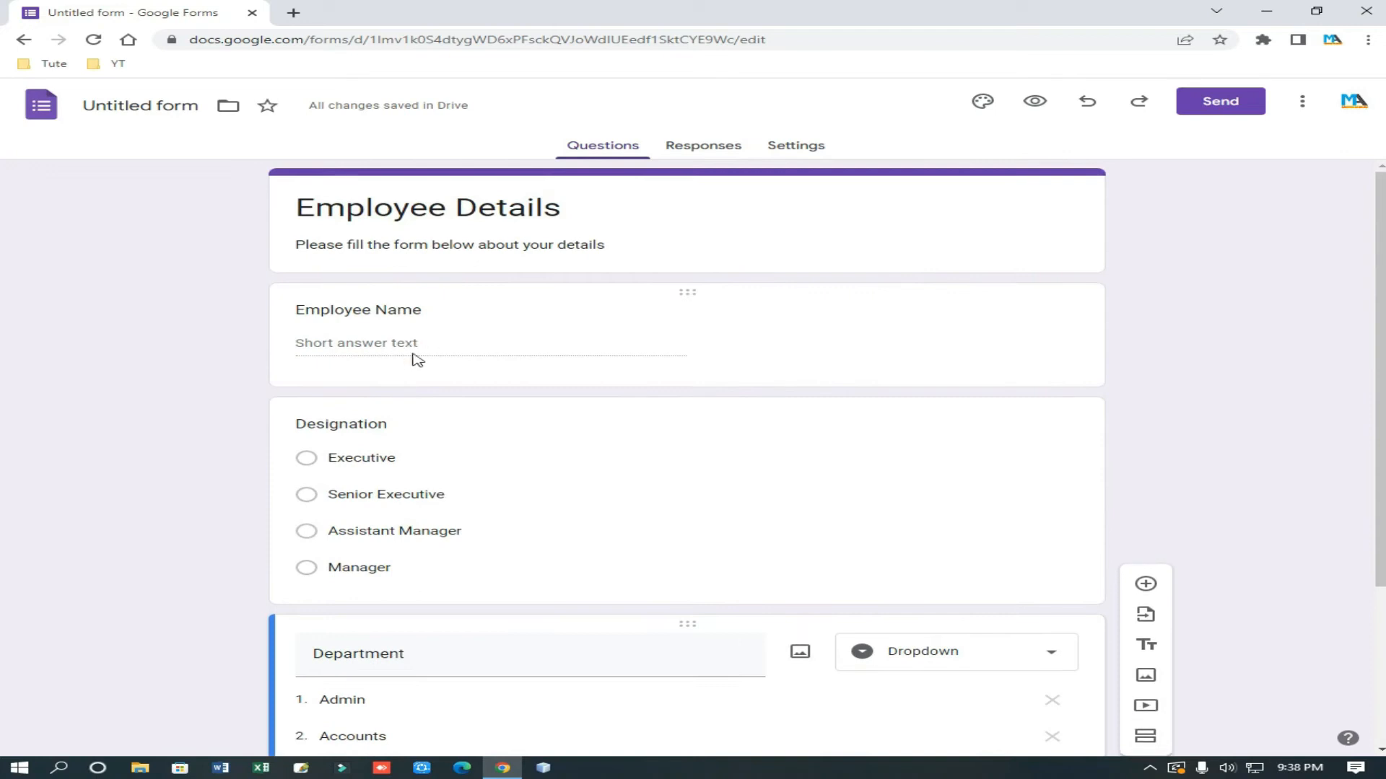
{"action": "scroll", "coordinate": [495, 498], "scroll_direction": "down", "scroll_amount": 1}
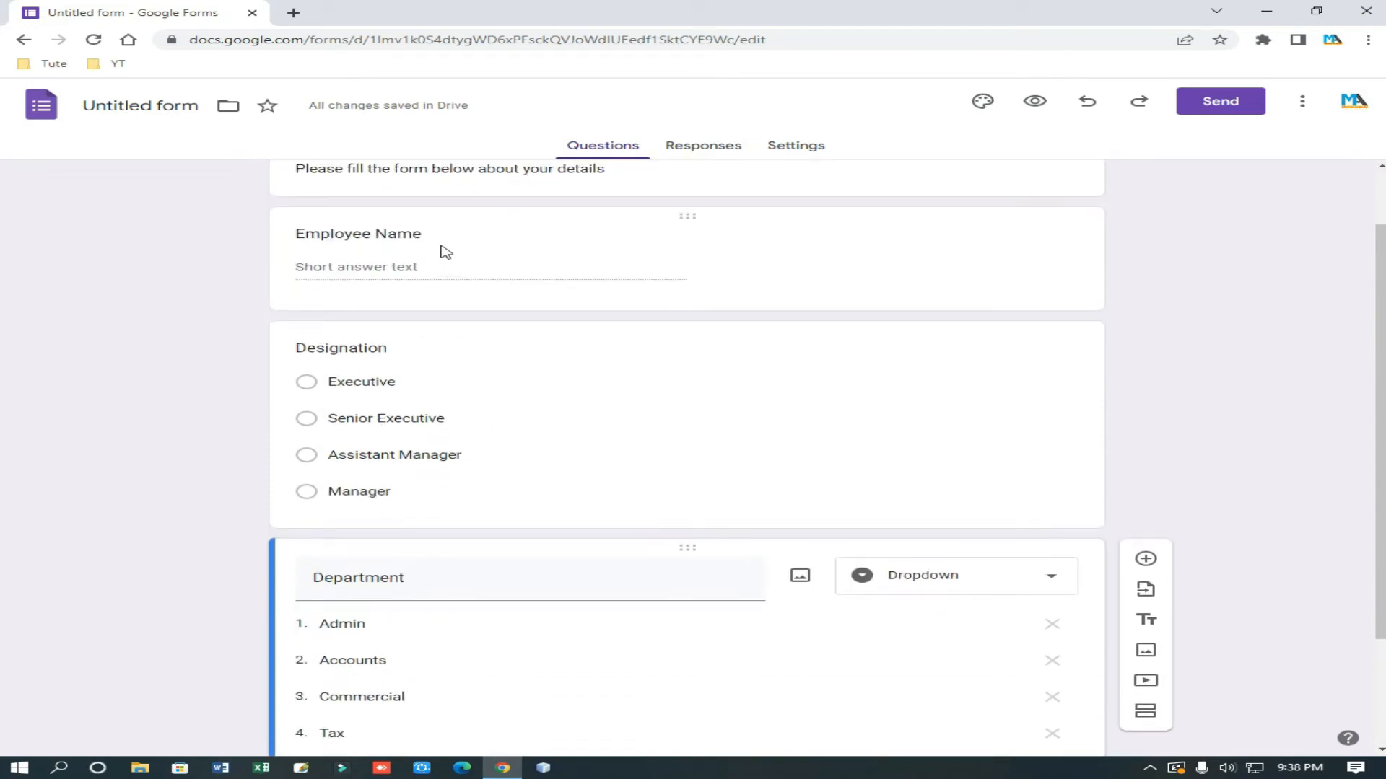
{"action": "scroll", "coordinate": [400, 480], "scroll_direction": "down", "scroll_amount": 2}
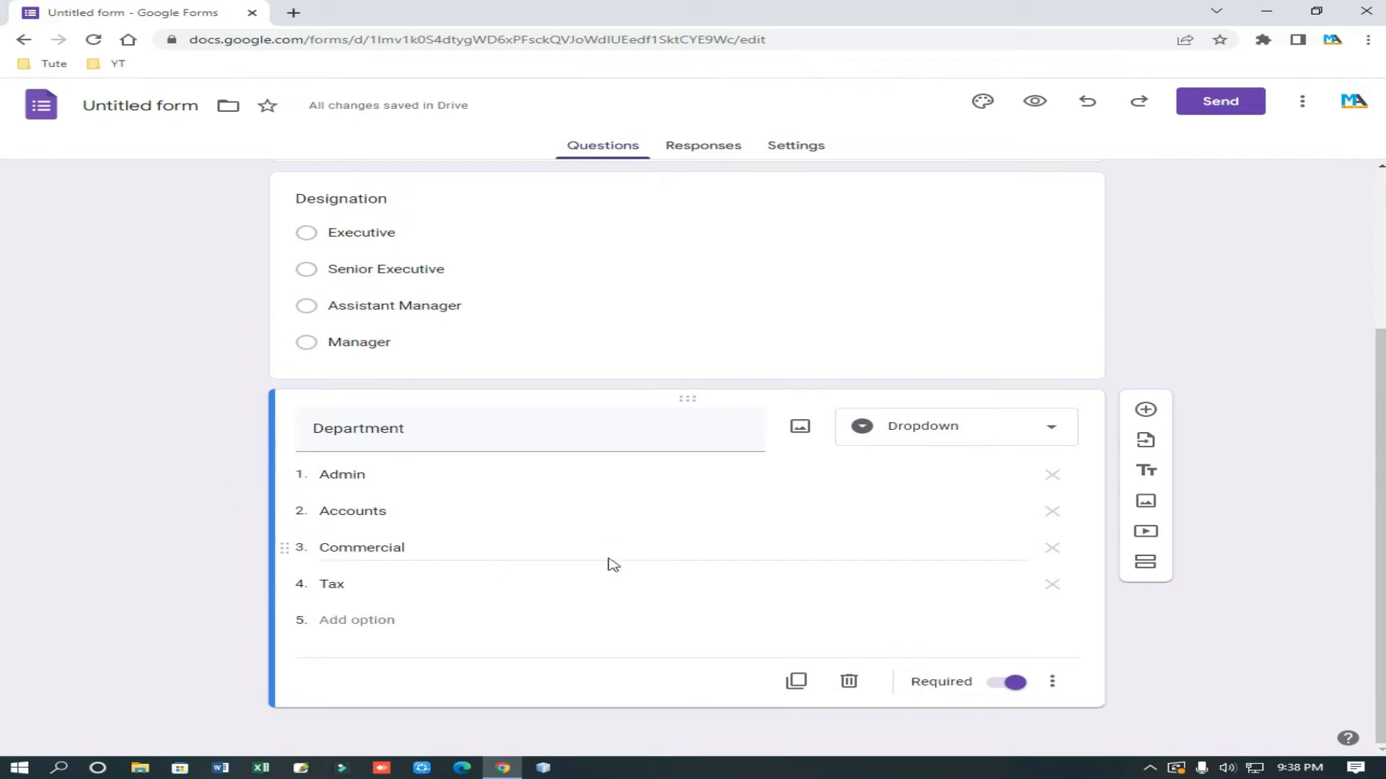
{"action": "scroll", "coordinate": [617, 552], "scroll_direction": "up", "scroll_amount": 3}
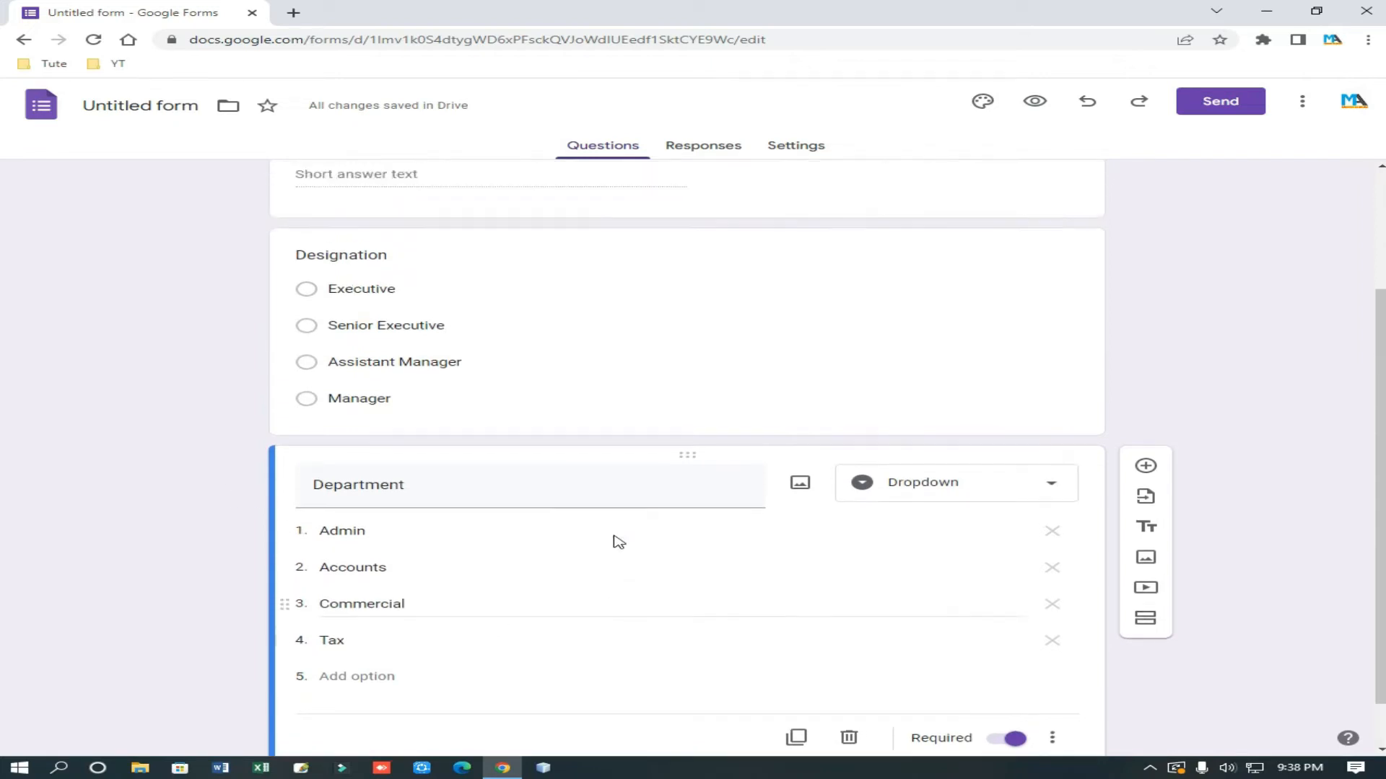
{"action": "scroll", "coordinate": [532, 390], "scroll_direction": "down", "scroll_amount": 1}
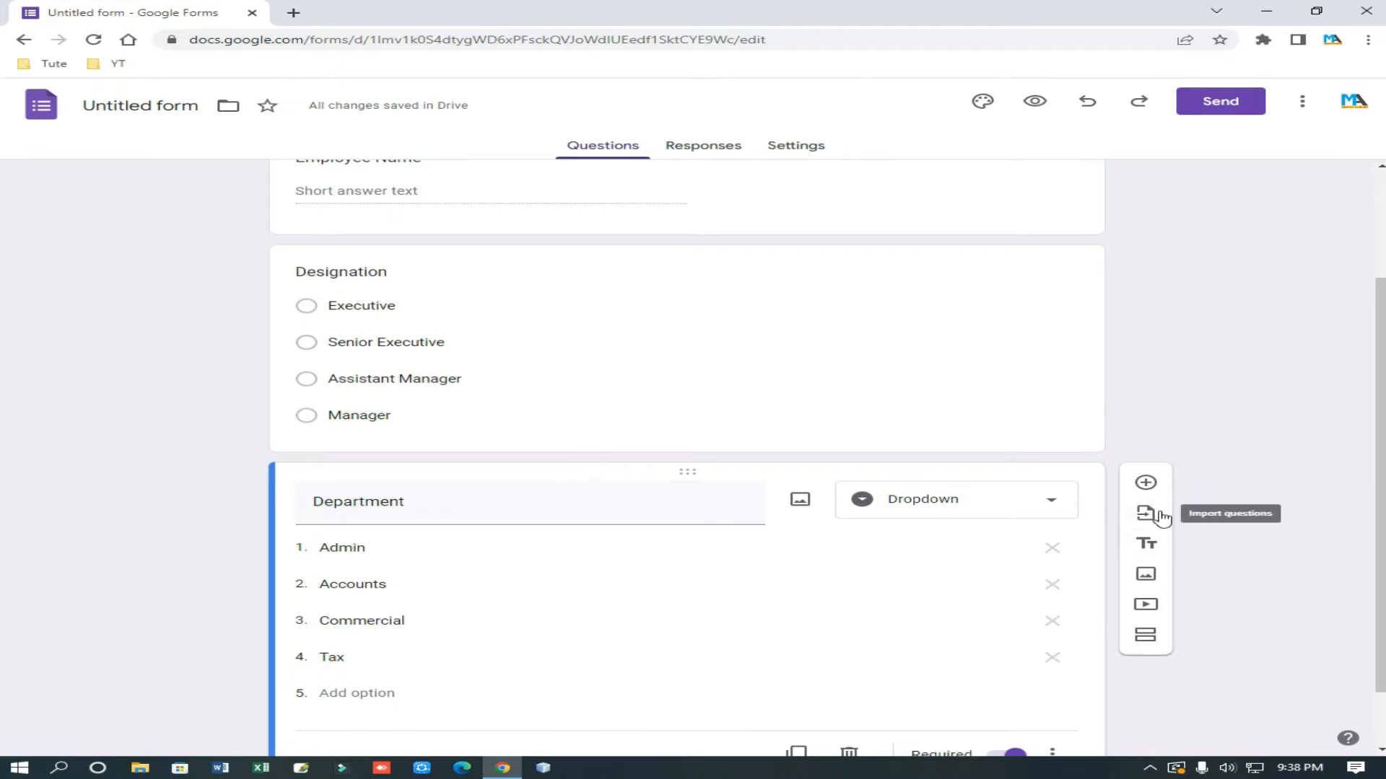
{"action": "scroll", "coordinate": [1150, 551], "scroll_direction": "up", "scroll_amount": 2}
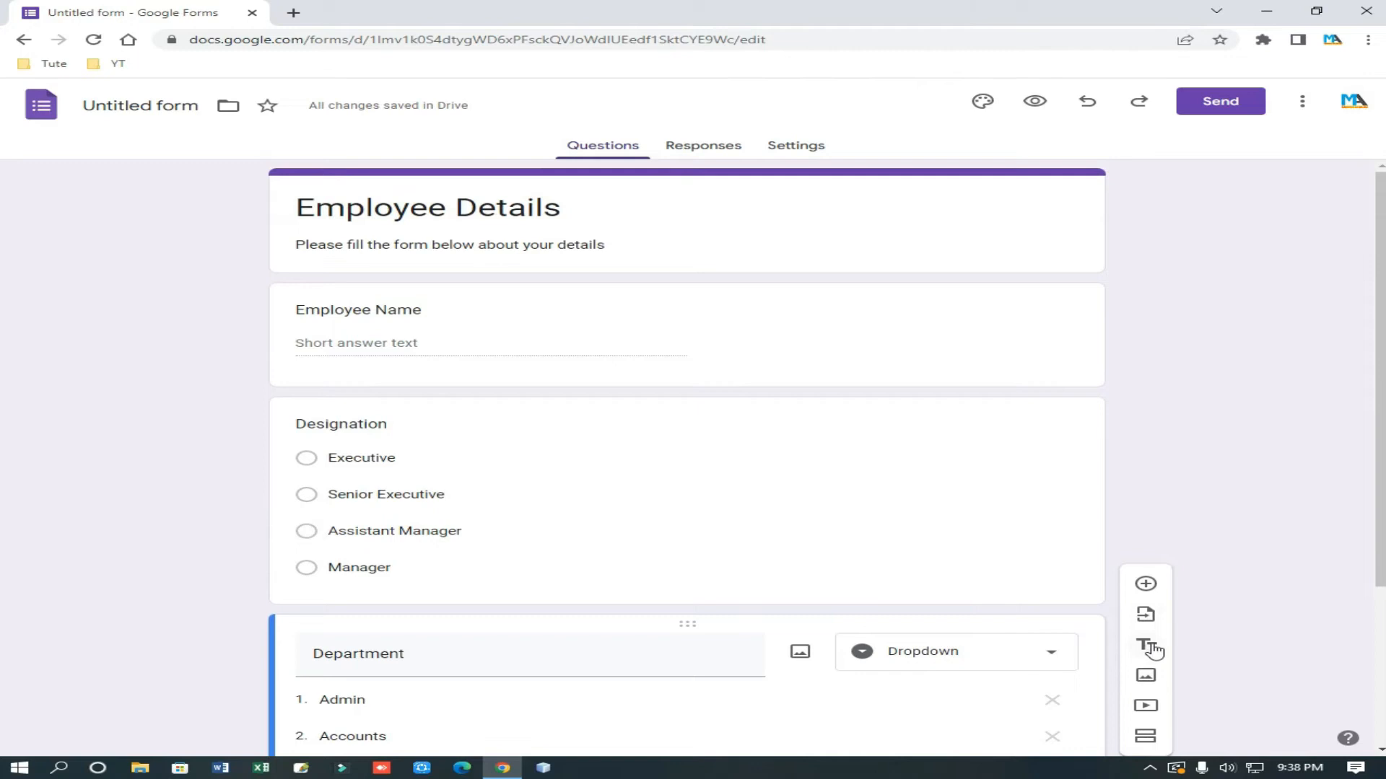
{"action": "scroll", "coordinate": [1188, 646], "scroll_direction": "down", "scroll_amount": 2}
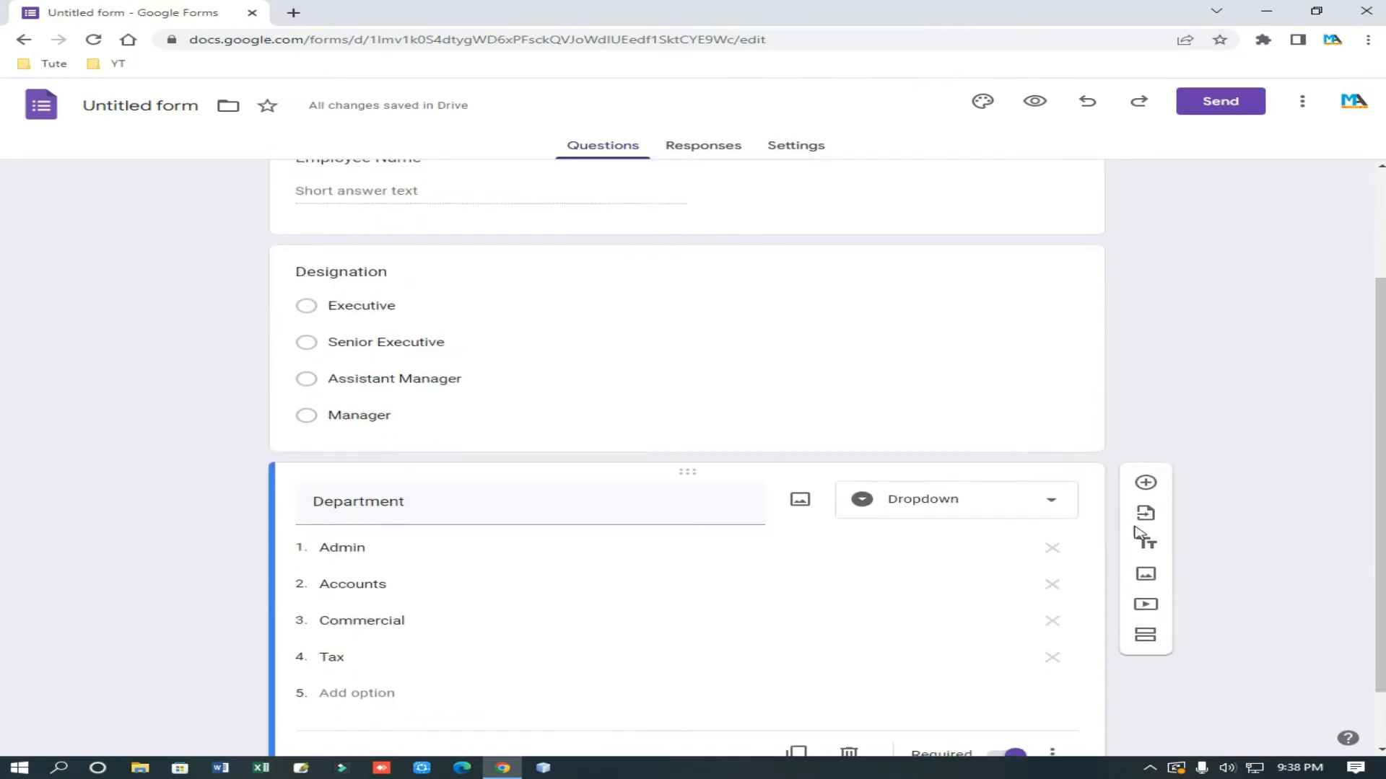
Step: Insert a title and description block below the Department question and delete it again
{"action": "left_click", "coordinate": [1147, 546]}
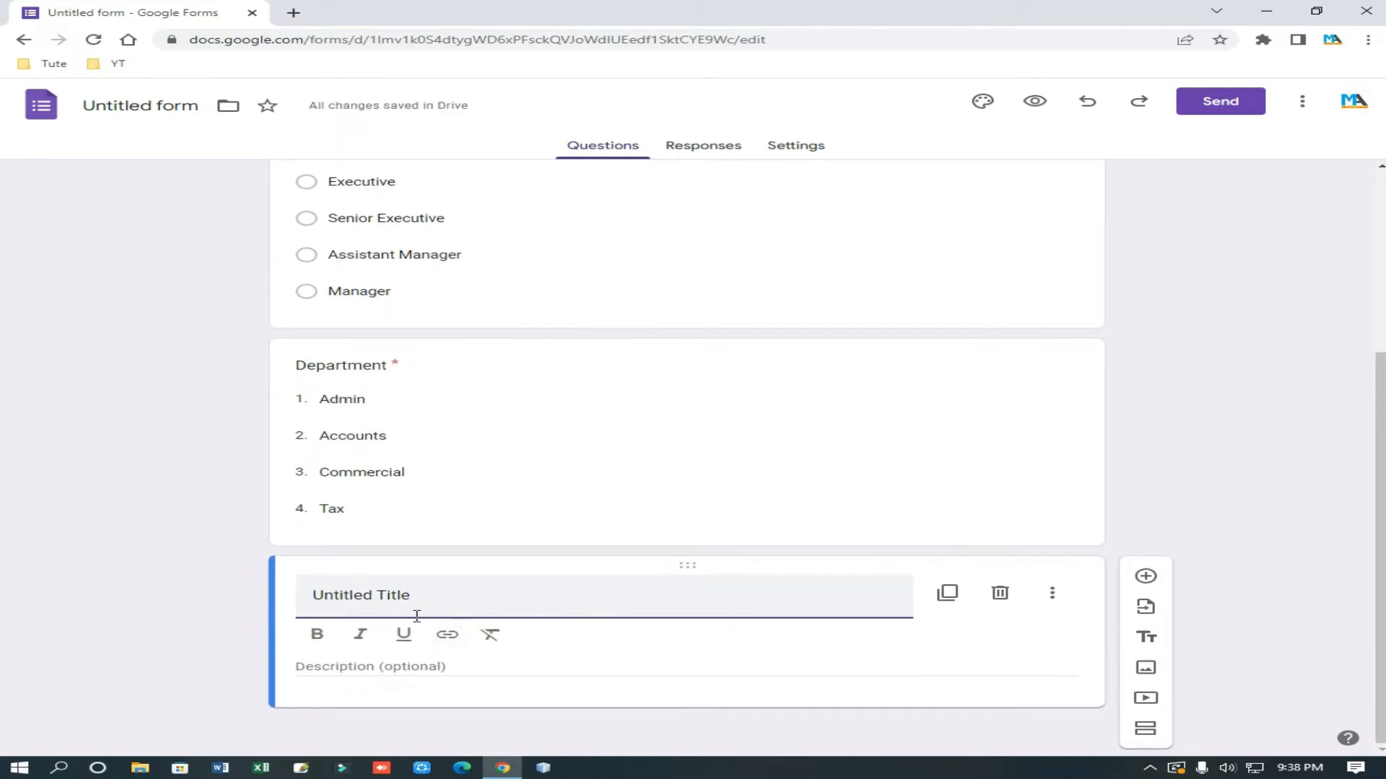
{"action": "scroll", "coordinate": [310, 547], "scroll_direction": "up", "scroll_amount": 4}
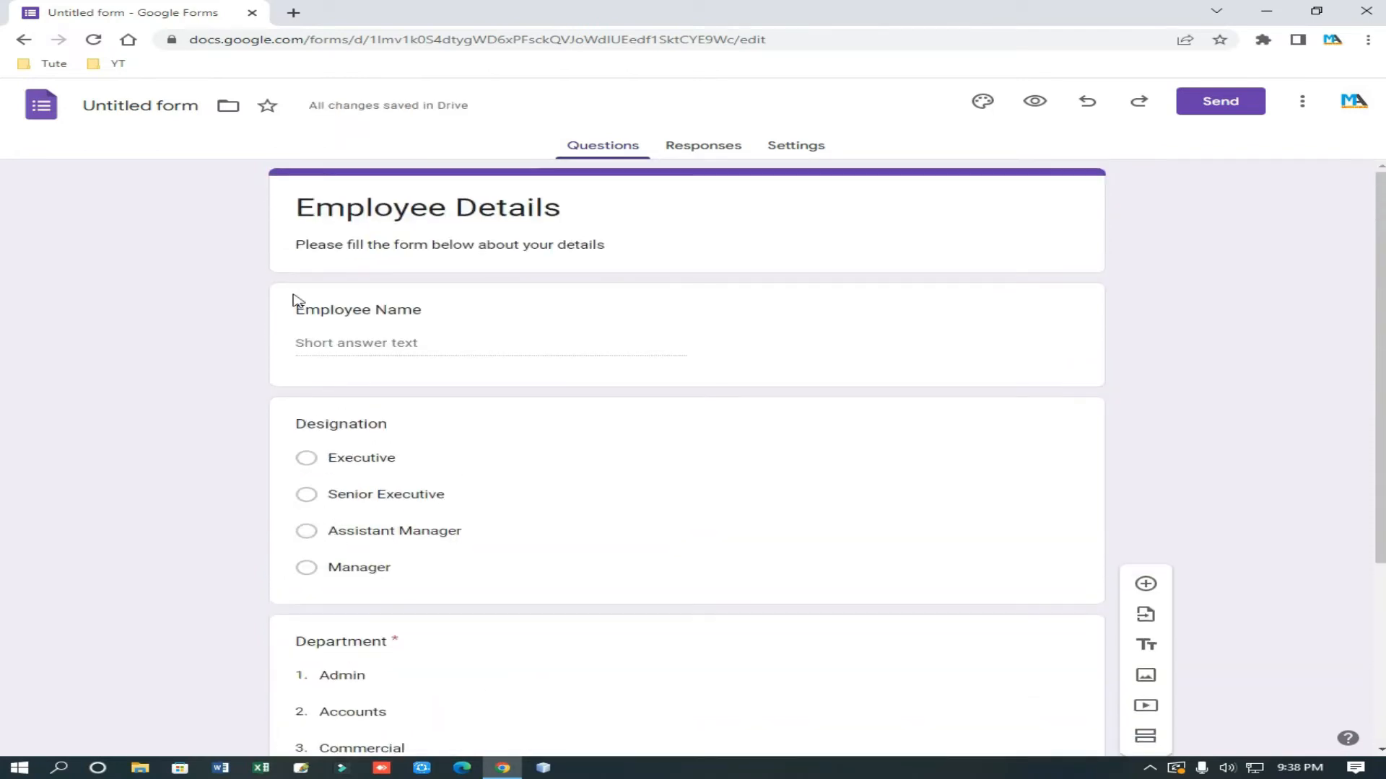
{"action": "scroll", "coordinate": [402, 519], "scroll_direction": "down", "scroll_amount": 4}
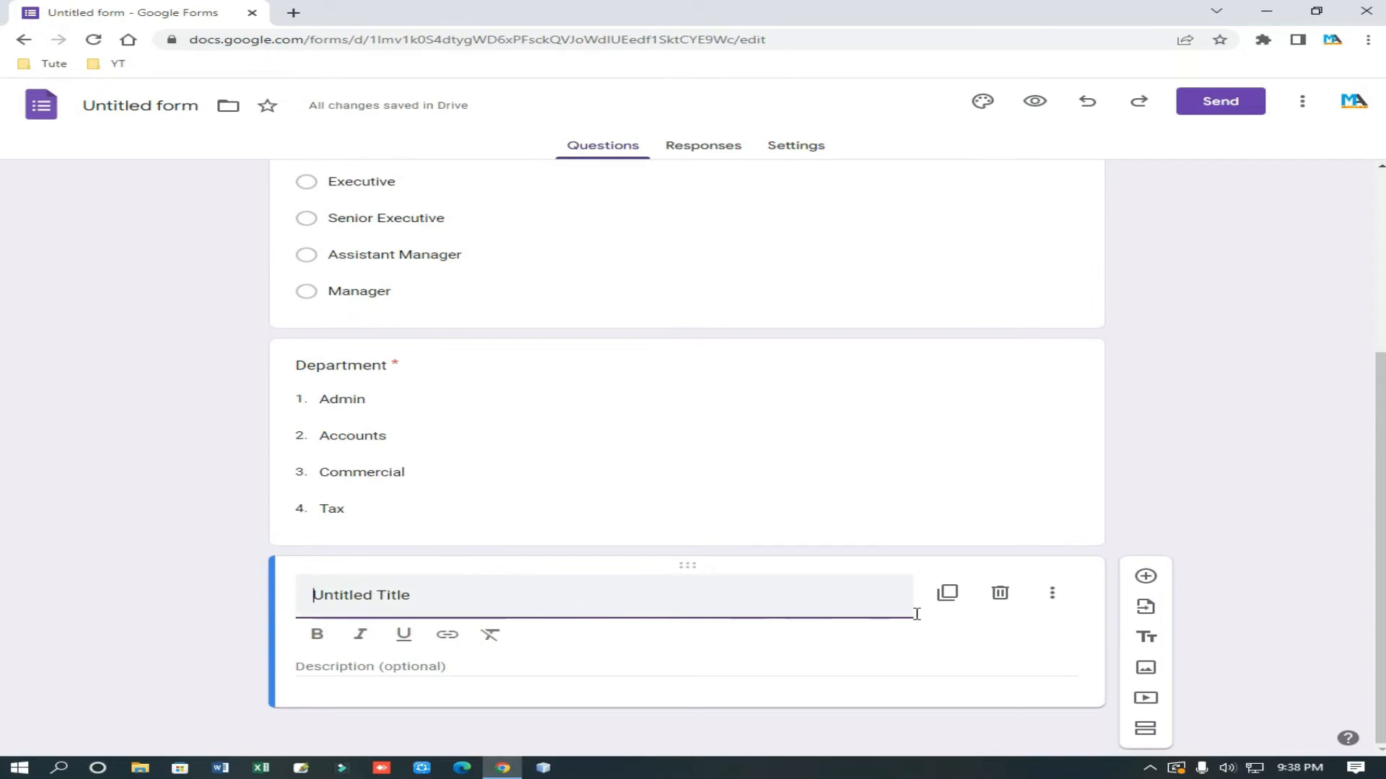
{"action": "left_click", "coordinate": [1001, 596]}
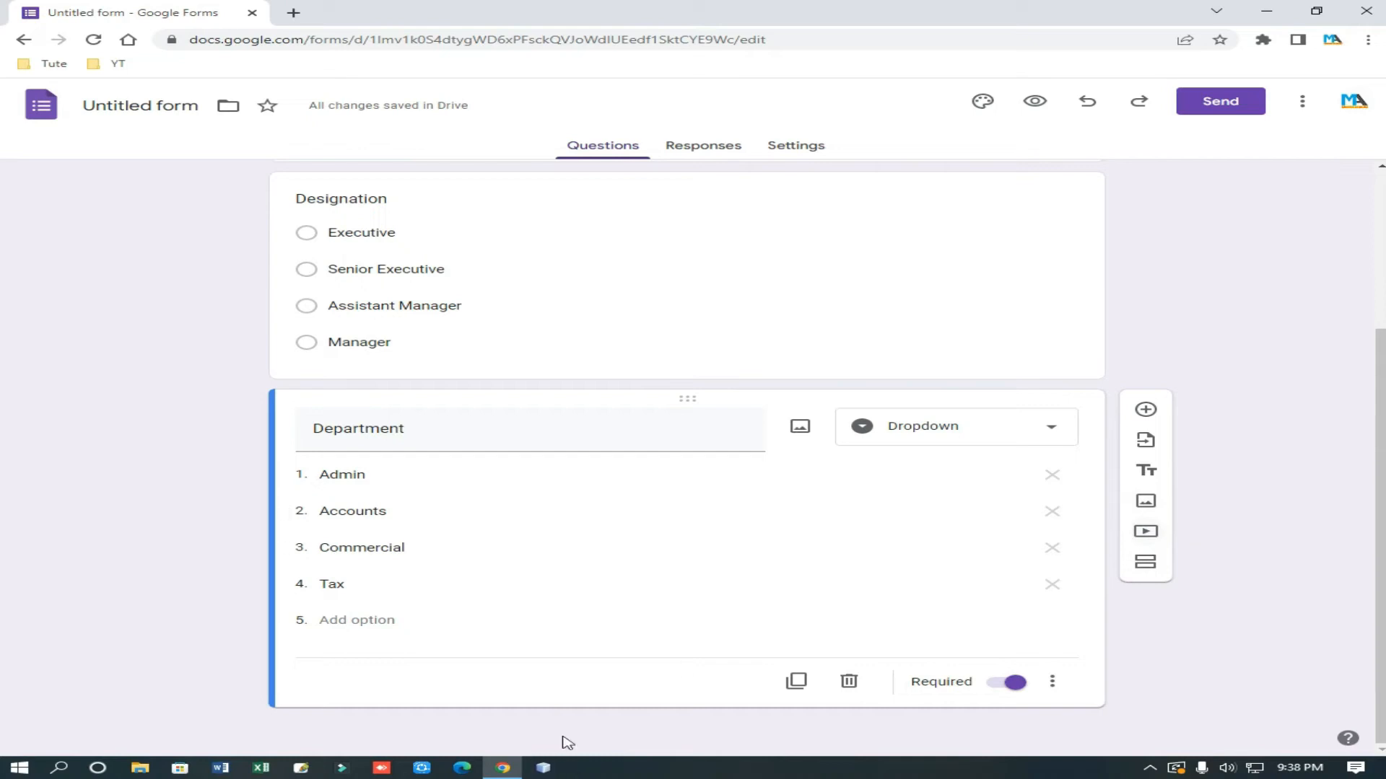
Step: Look through the whole Employee Details form, from its title down to the Department dropdown options
{"action": "scroll", "coordinate": [717, 640], "scroll_direction": "up", "scroll_amount": 4}
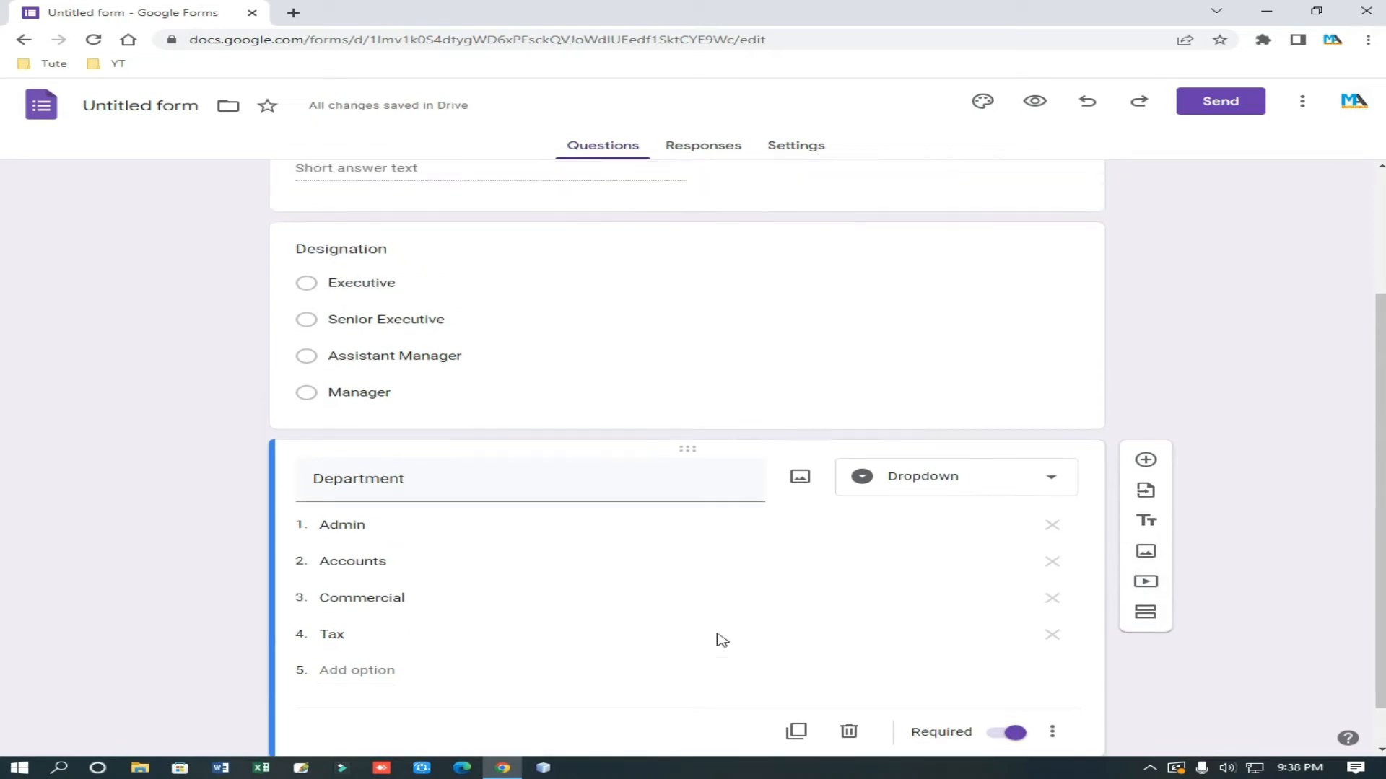
{"action": "scroll", "coordinate": [495, 452], "scroll_direction": "down", "scroll_amount": 3}
{"action": "scroll", "coordinate": [513, 649], "scroll_direction": "up", "scroll_amount": 3}
{"action": "scroll", "coordinate": [526, 585], "scroll_direction": "down", "scroll_amount": 3}
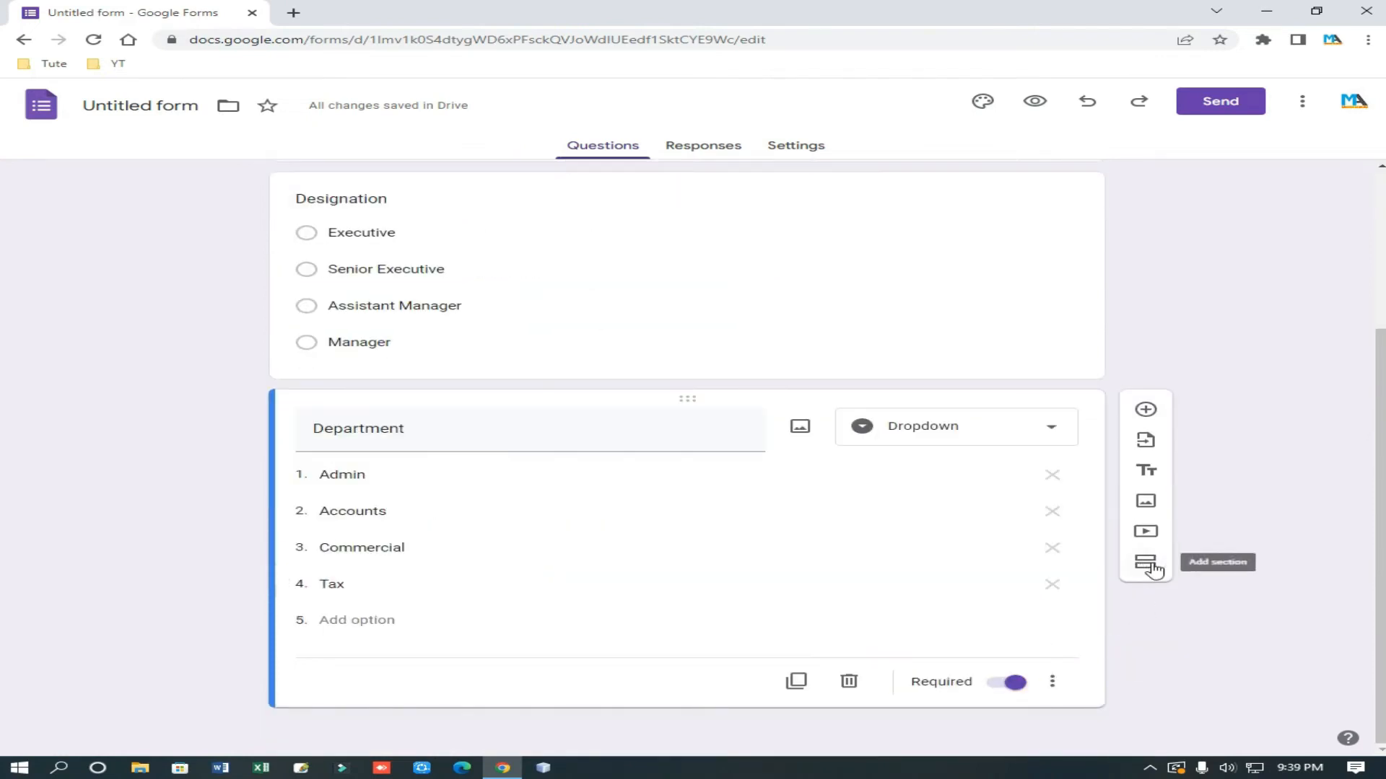
{"action": "scroll", "coordinate": [1147, 567], "scroll_direction": "up", "scroll_amount": 3}
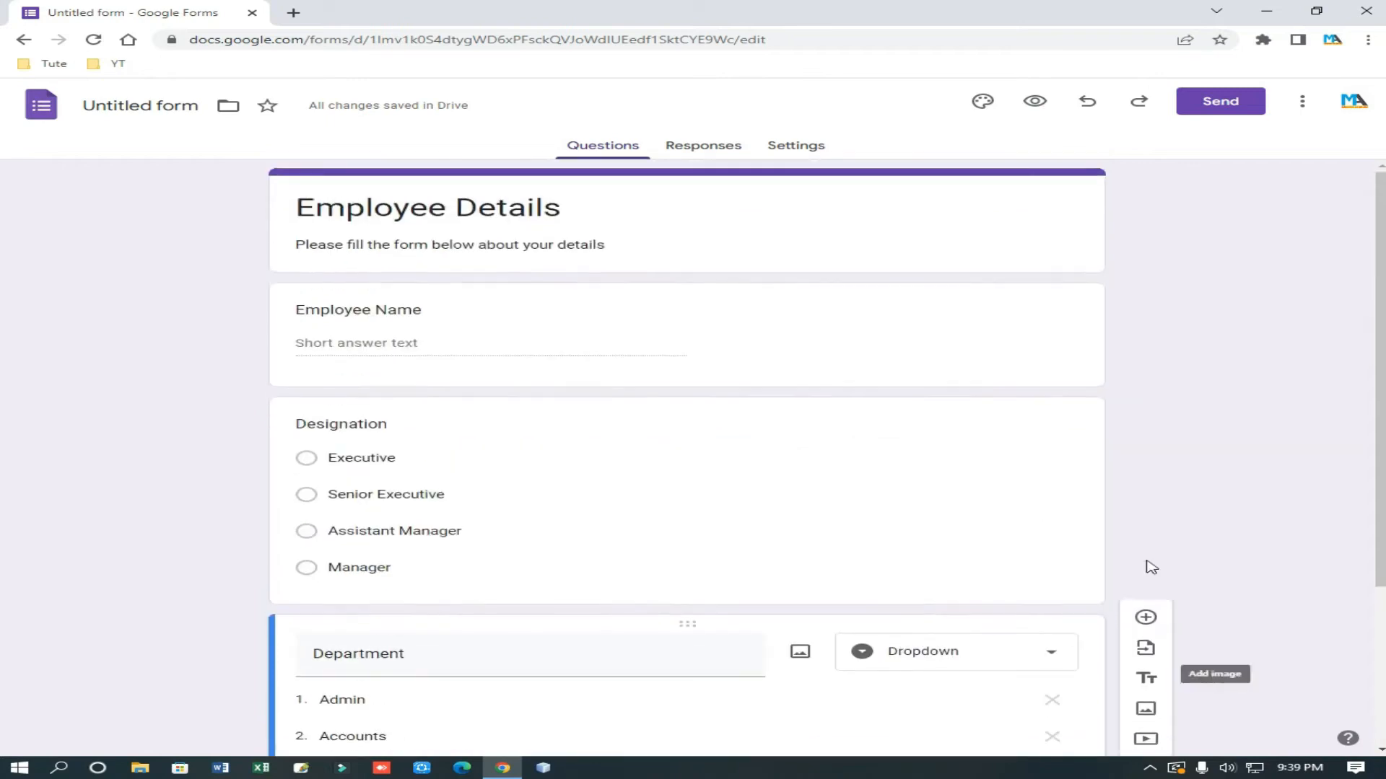
{"action": "left_click_drag", "start_coordinate": [235, 232], "coordinate": [411, 633]}
{"action": "scroll", "coordinate": [408, 631], "scroll_direction": "up", "scroll_amount": 3}
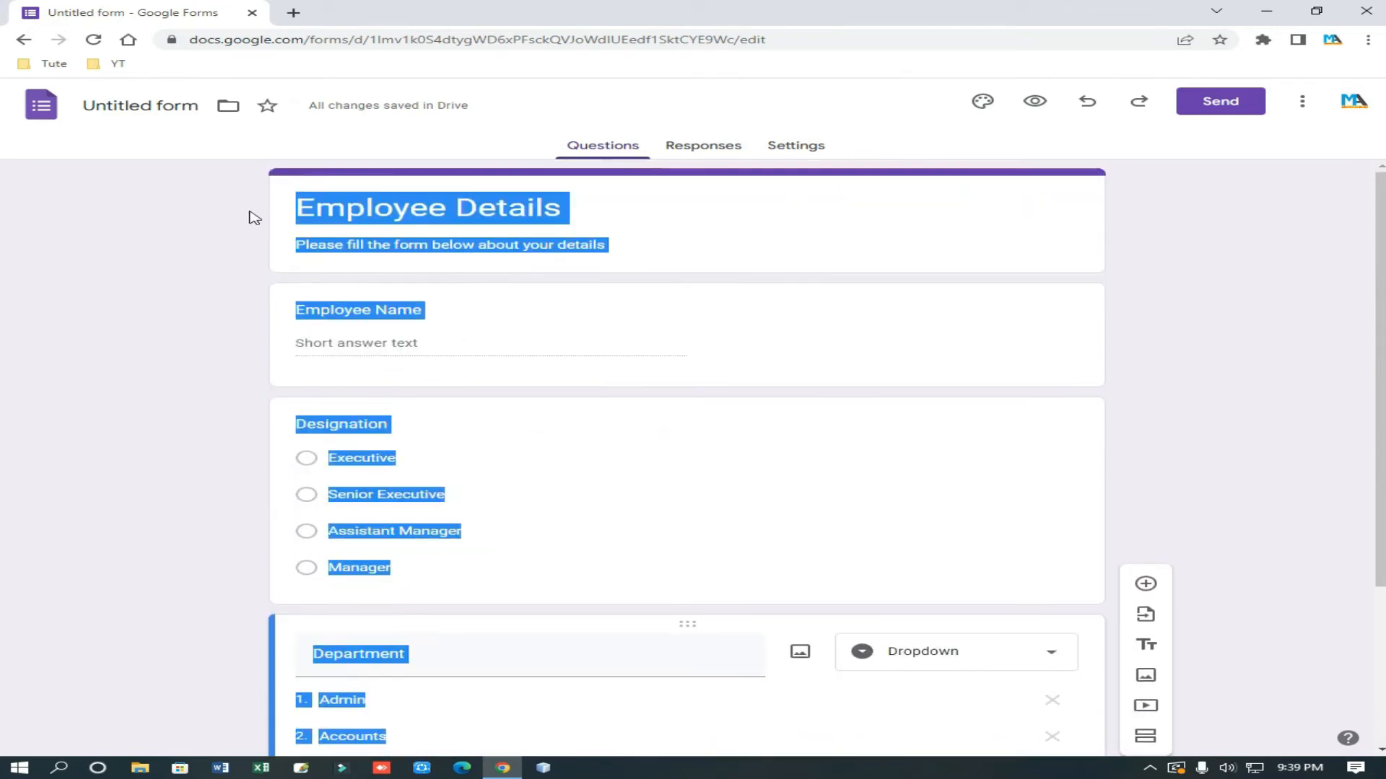
{"action": "left_click", "coordinate": [613, 201]}
{"action": "left_click_drag", "start_coordinate": [177, 202], "coordinate": [384, 686]}
{"action": "left_click", "coordinate": [563, 691]}
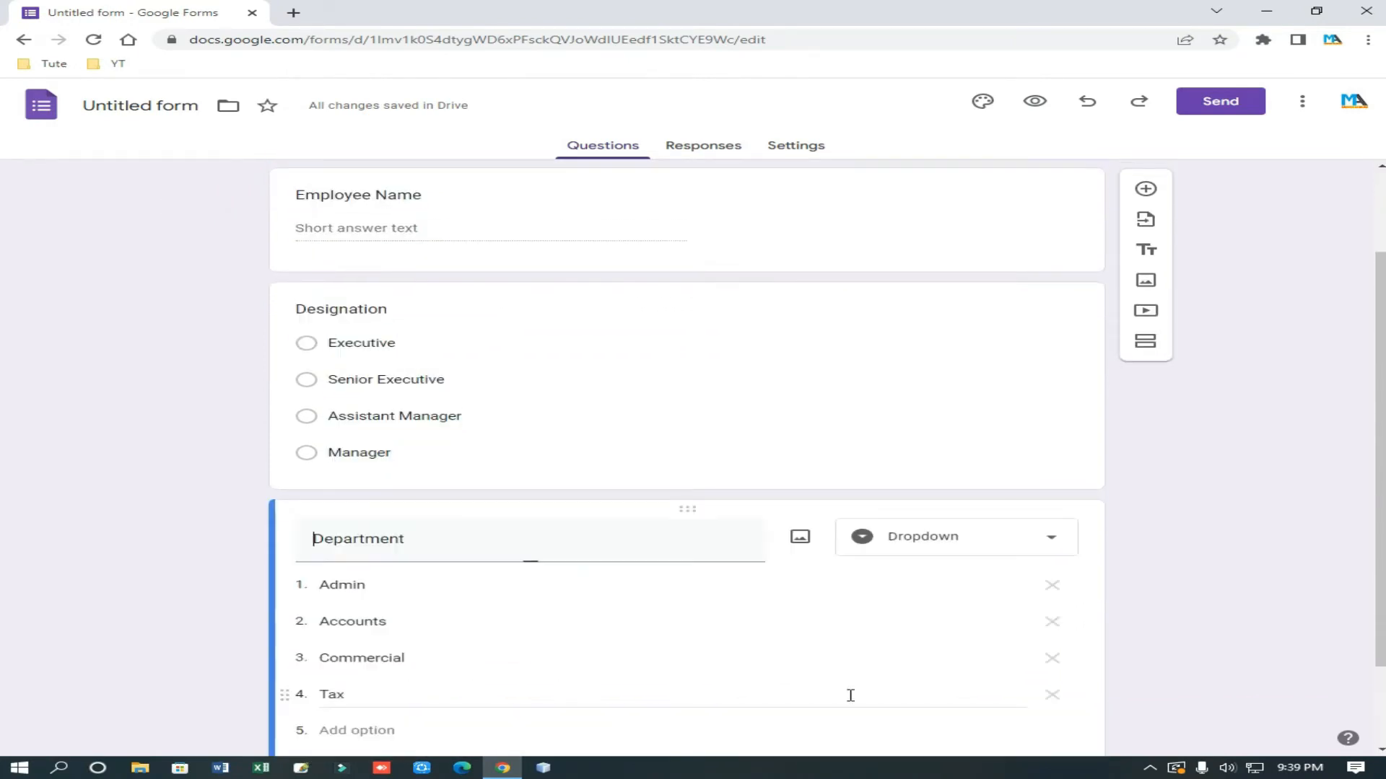
{"action": "scroll", "coordinate": [864, 456], "scroll_direction": "up", "scroll_amount": 1}
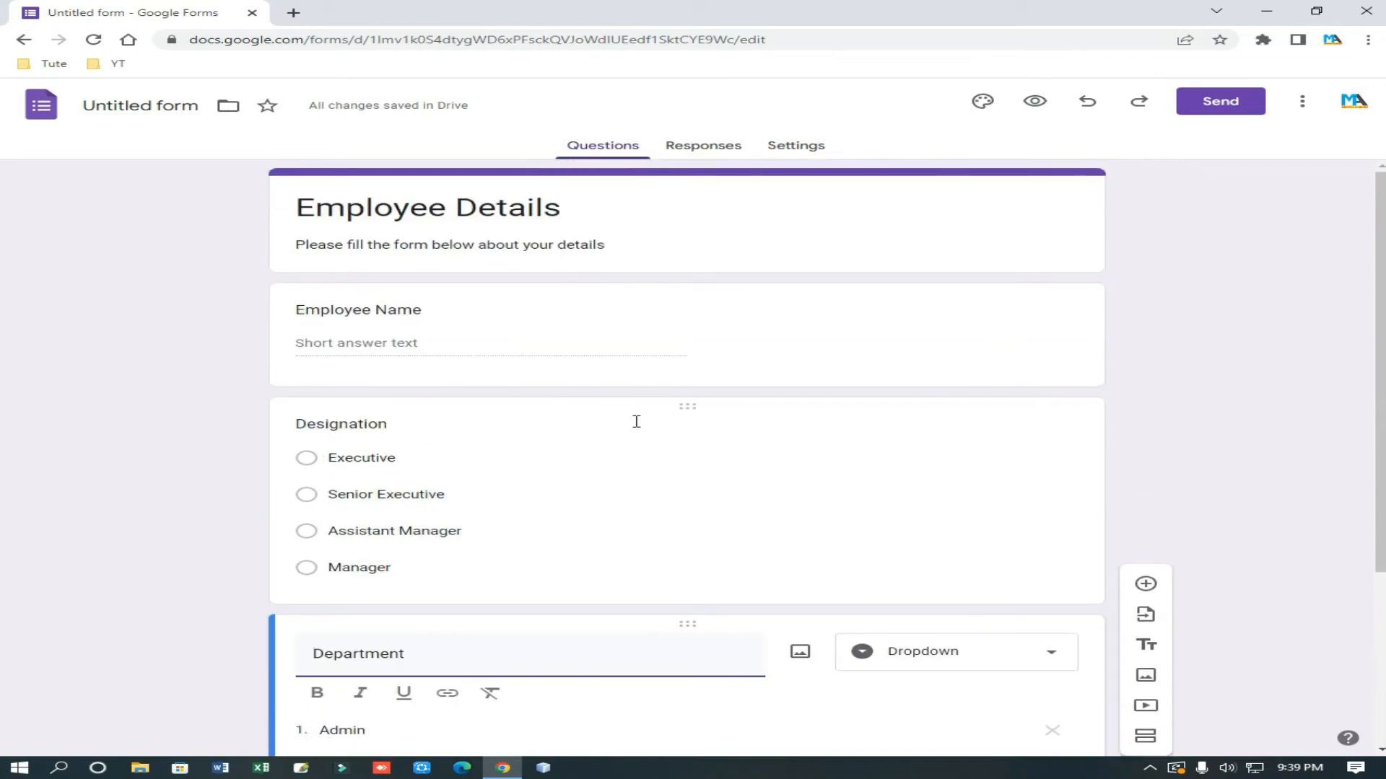
{"action": "scroll", "coordinate": [170, 359], "scroll_direction": "down", "scroll_amount": 3}
{"action": "scroll", "coordinate": [62, 488], "scroll_direction": "up", "scroll_amount": 3}
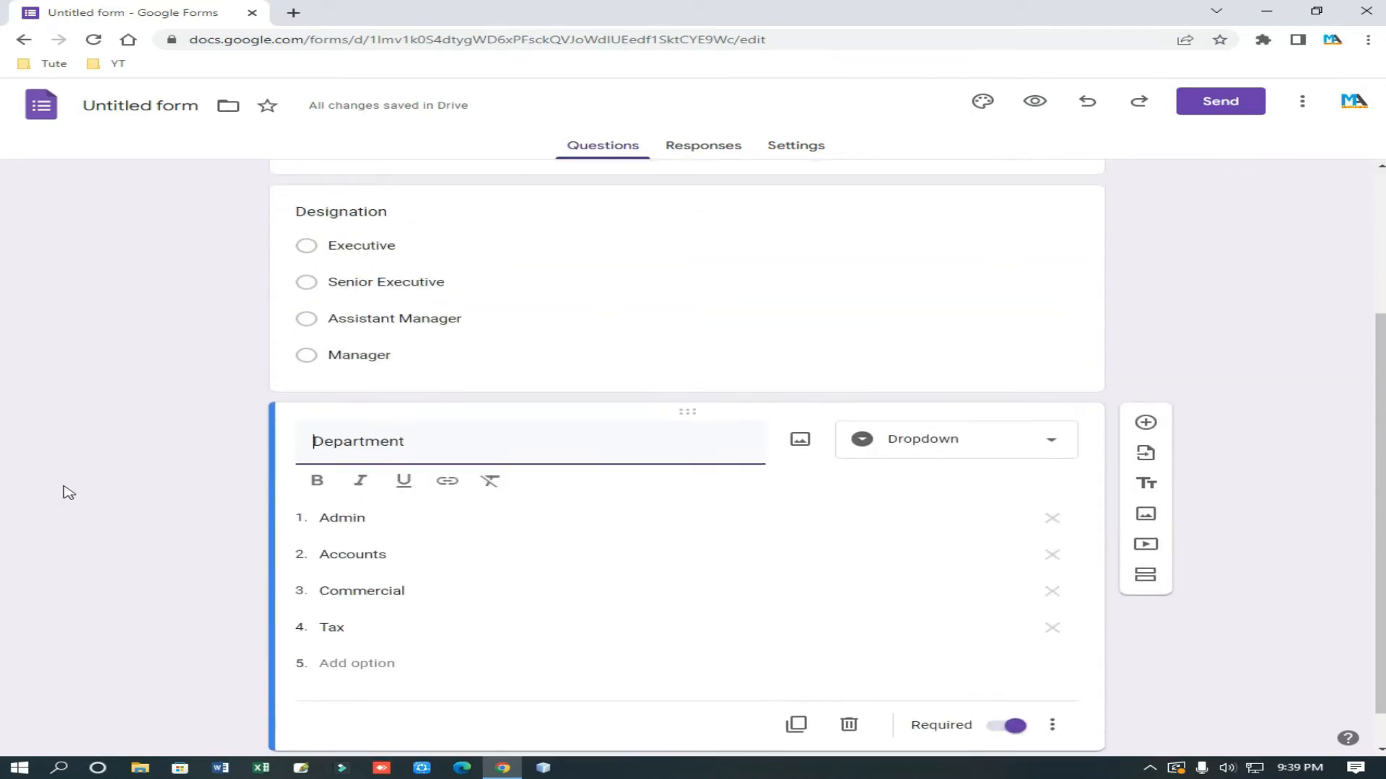
{"action": "scroll", "coordinate": [87, 513], "scroll_direction": "down", "scroll_amount": 3}
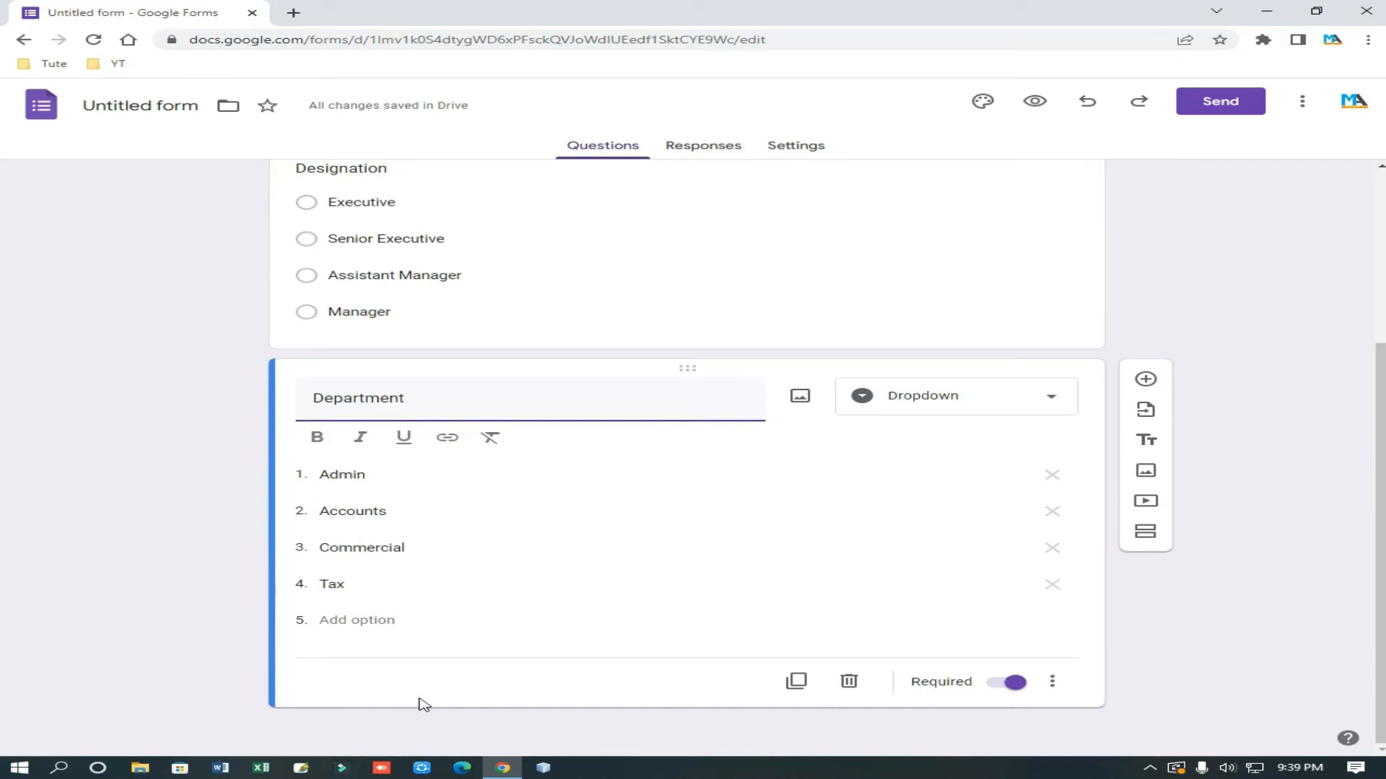
{"action": "left_click", "coordinate": [370, 731]}
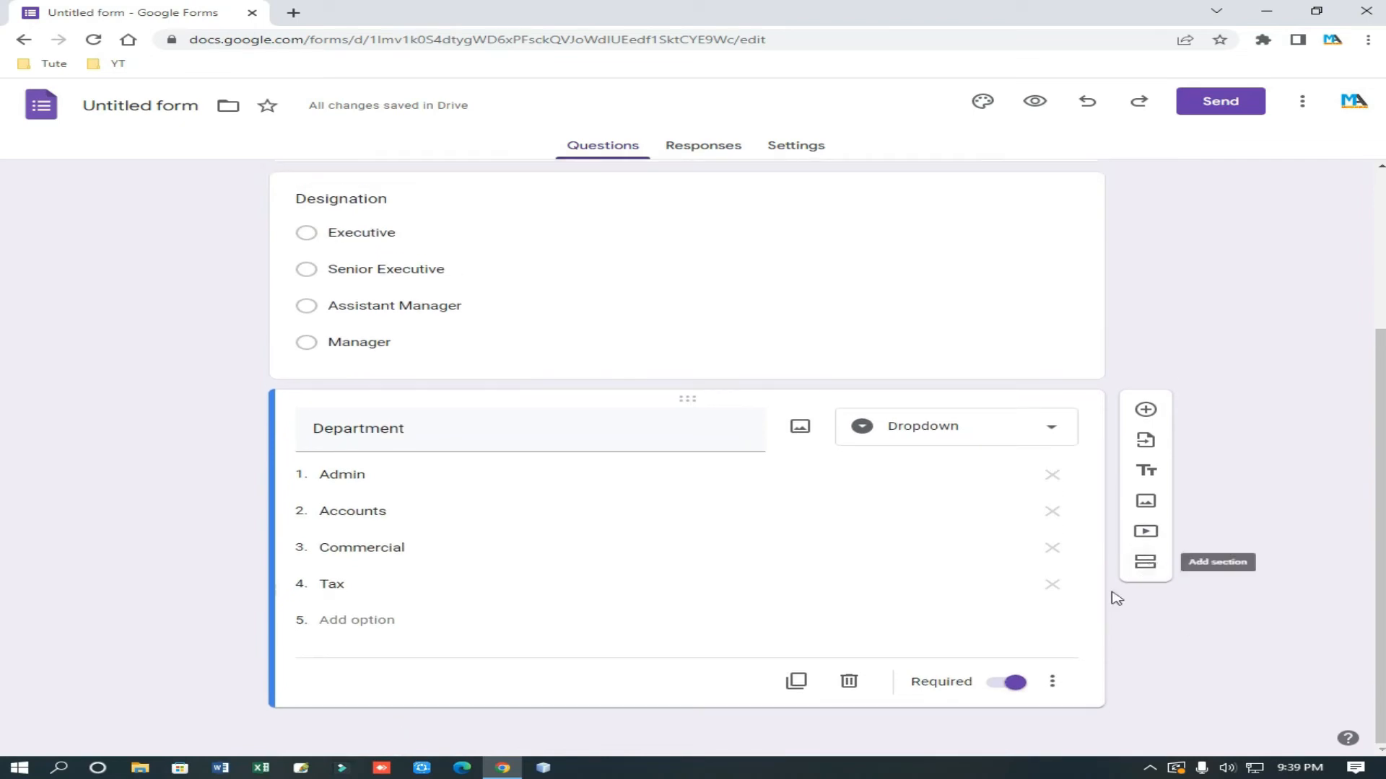
{"action": "scroll", "coordinate": [216, 522], "scroll_direction": "up", "scroll_amount": 3}
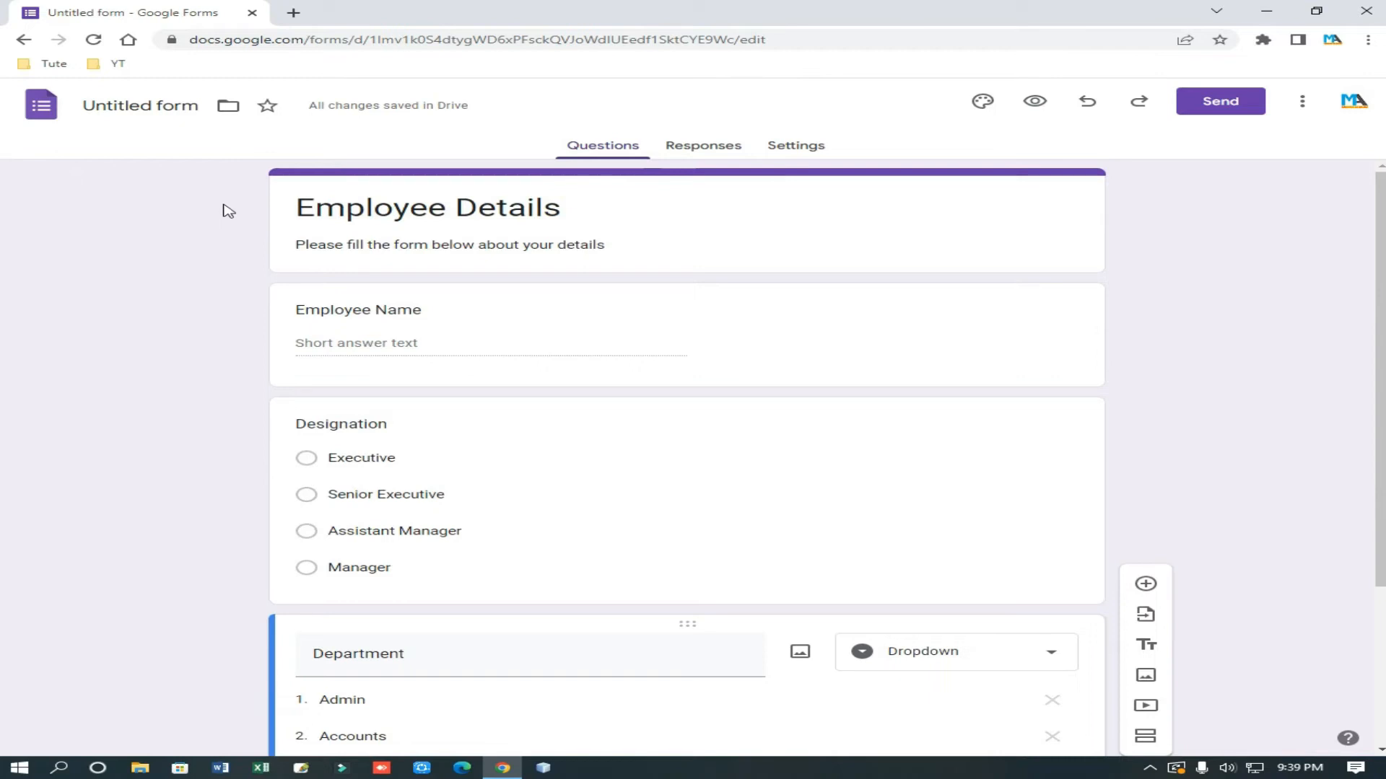
{"action": "left_click_drag", "start_coordinate": [231, 208], "coordinate": [481, 664]}
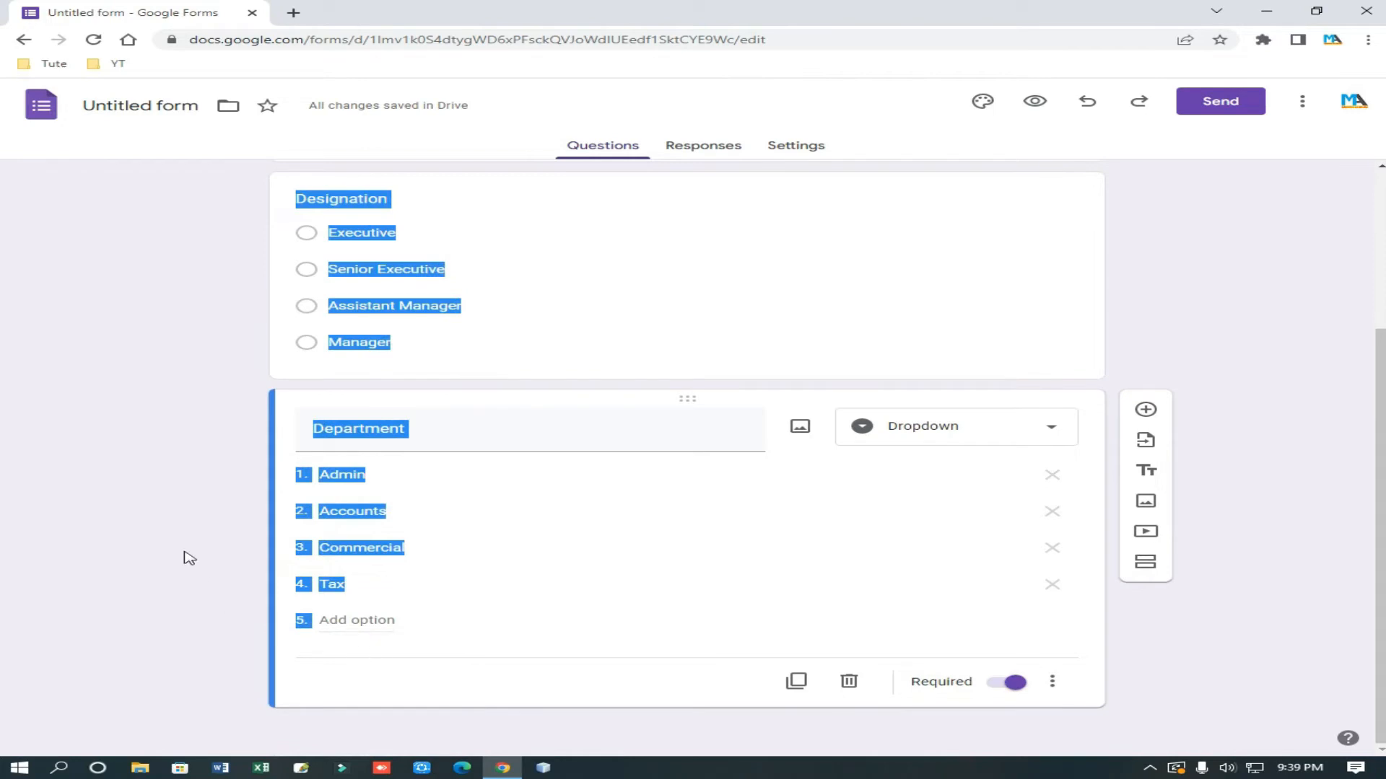
{"action": "left_click", "coordinate": [378, 726]}
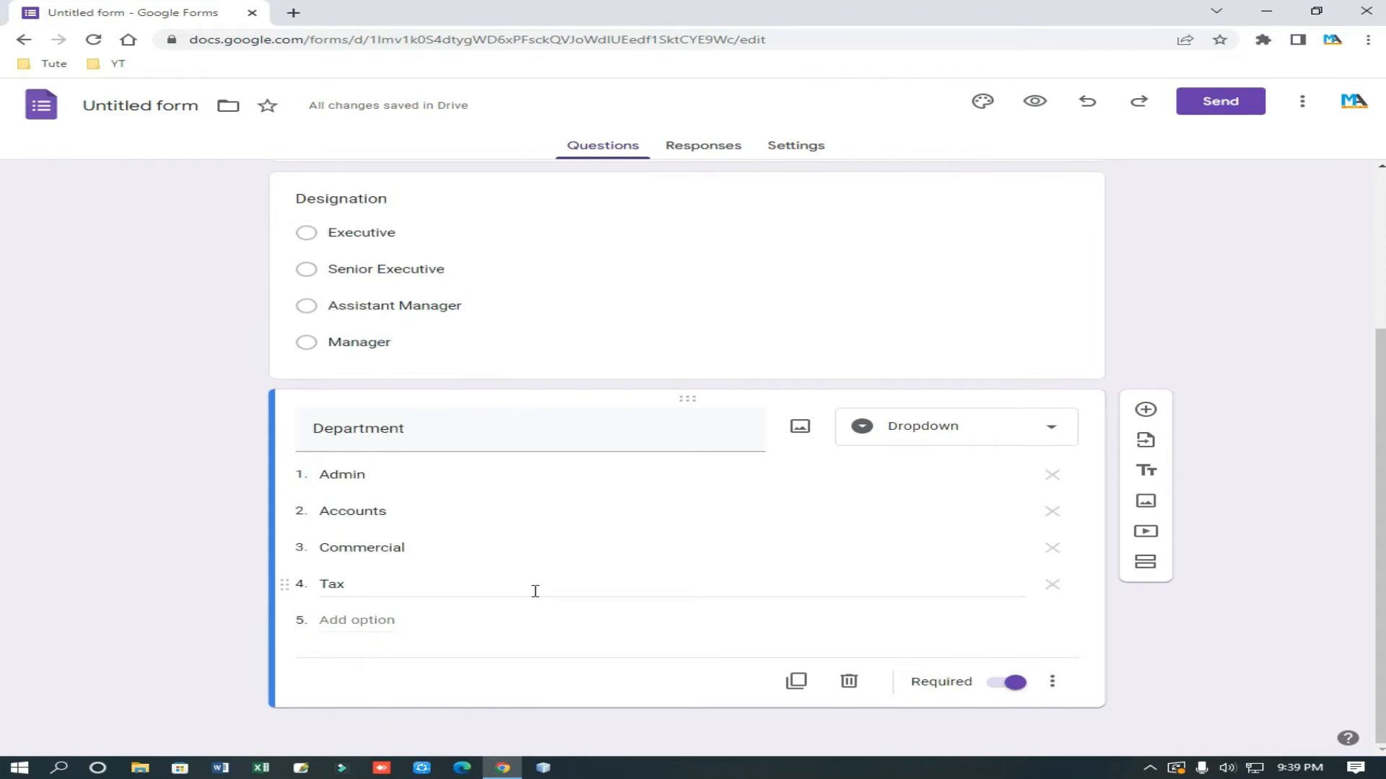
Step: Add a second section after the Department question and title it "English"
{"action": "left_click", "coordinate": [1154, 568]}
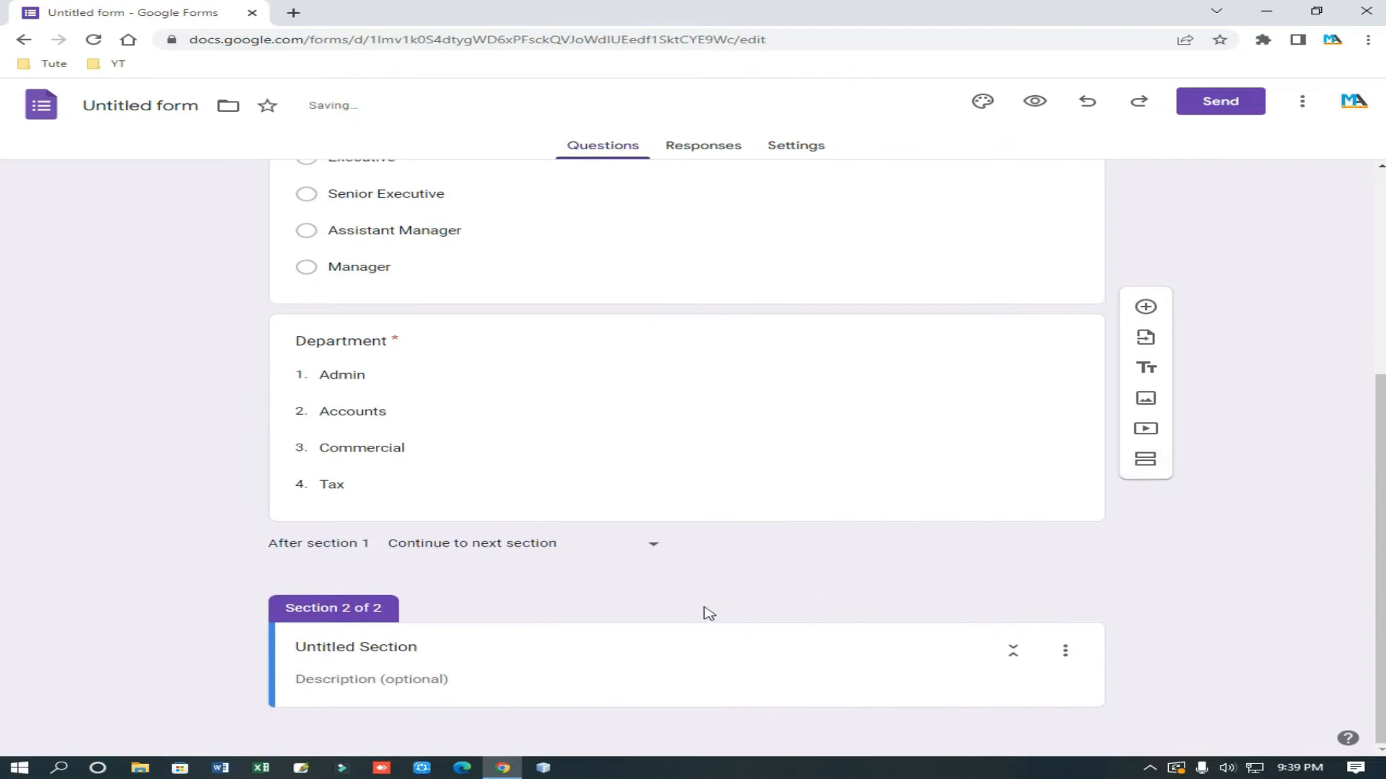
{"action": "scroll", "coordinate": [437, 672], "scroll_direction": "up", "scroll_amount": 5}
{"action": "scroll", "coordinate": [483, 291], "scroll_direction": "down", "scroll_amount": 5}
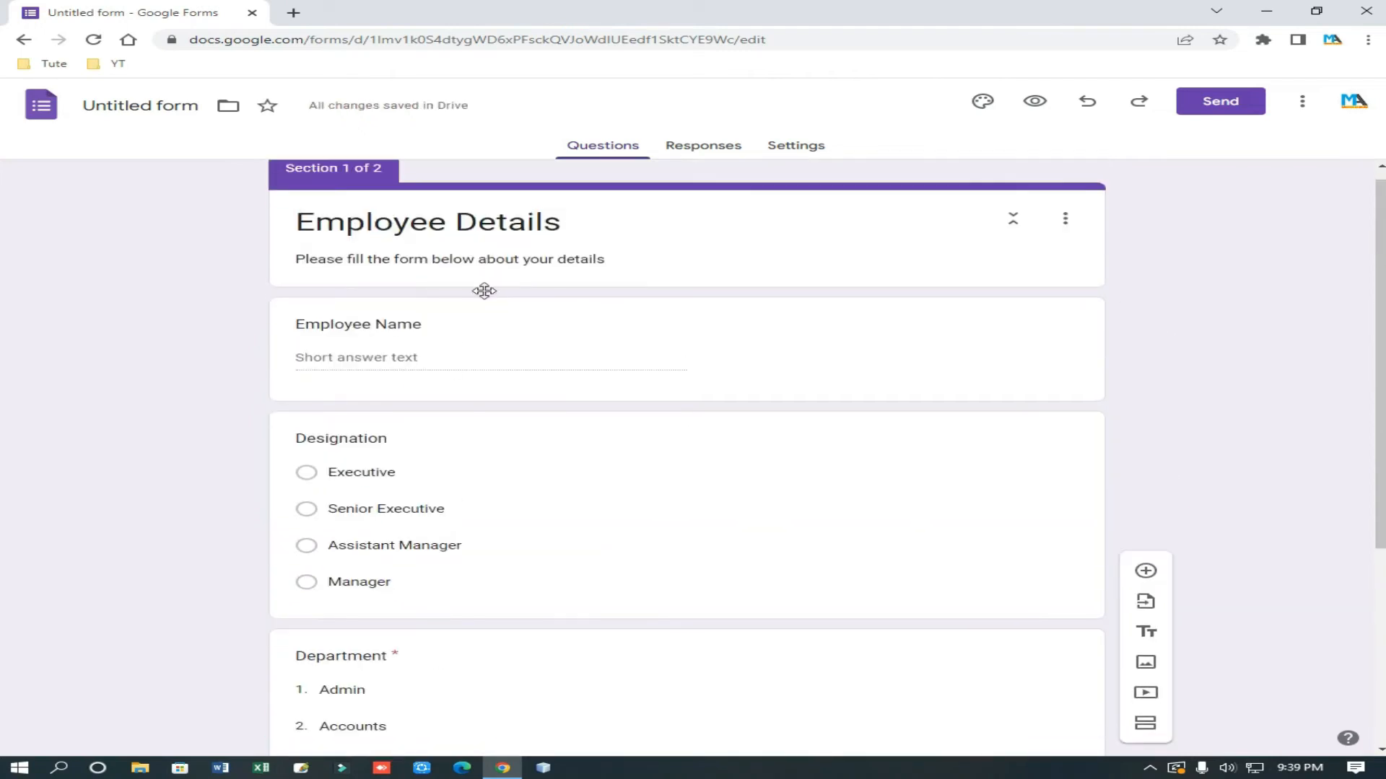
{"action": "left_click", "coordinate": [435, 654]}
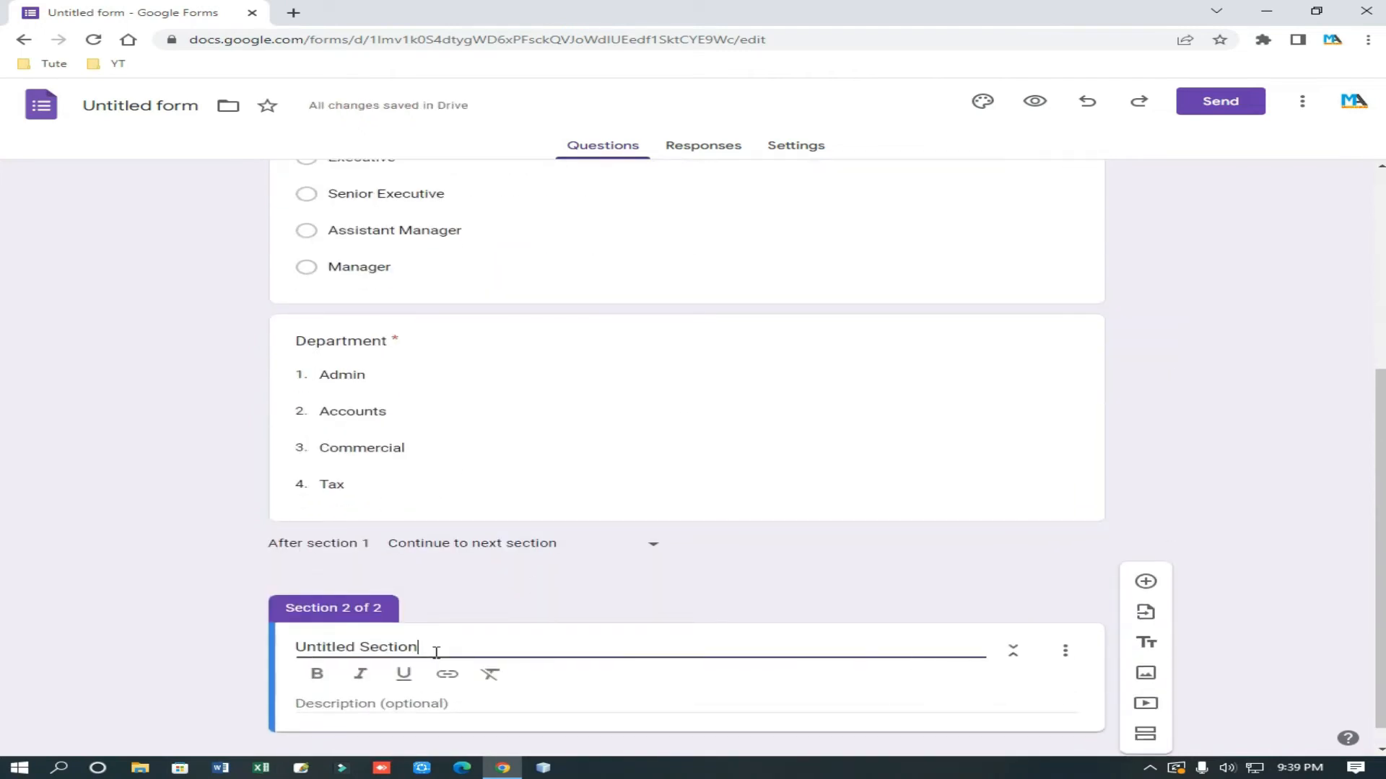
{"action": "left_click_drag", "start_coordinate": [435, 654], "coordinate": [228, 654]}
{"action": "type", "text": "Eng"}
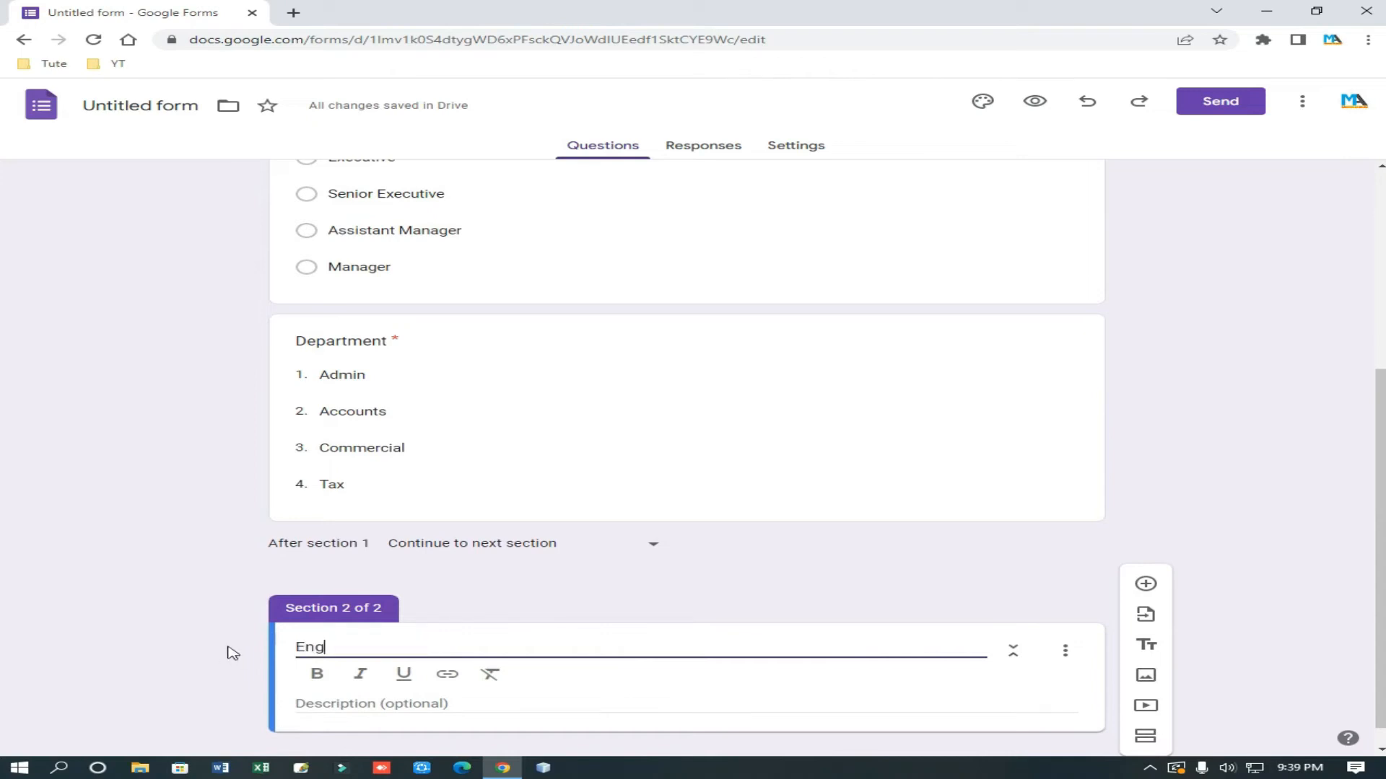
{"action": "type", "text": "ligh"}
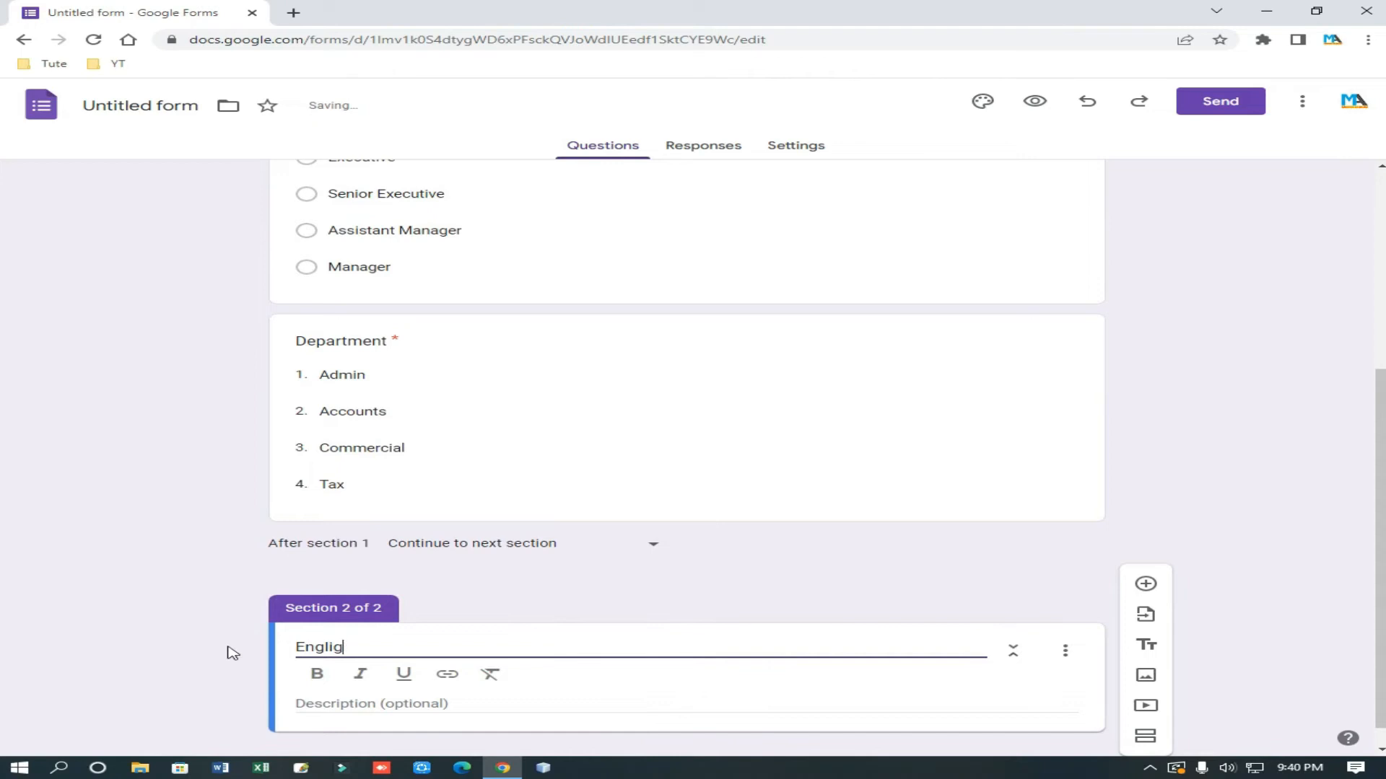
{"action": "key", "text": "BackSpace"}
{"action": "type", "text": "sh"}
{"action": "left_click", "coordinate": [1249, 613]}
Step: Enter "Please answer question below" as the description of the English section
{"action": "left_click", "coordinate": [412, 680]}
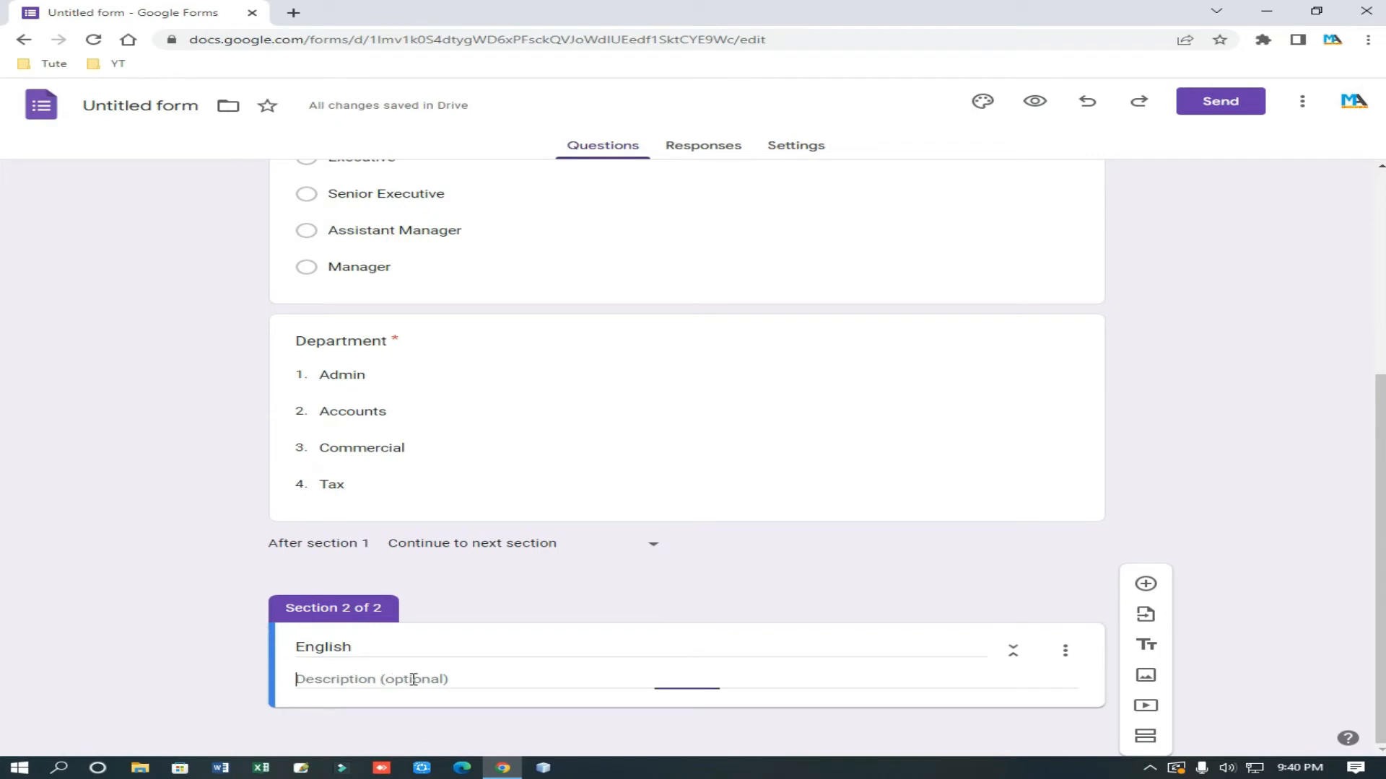
{"action": "type", "text": "Please an"}
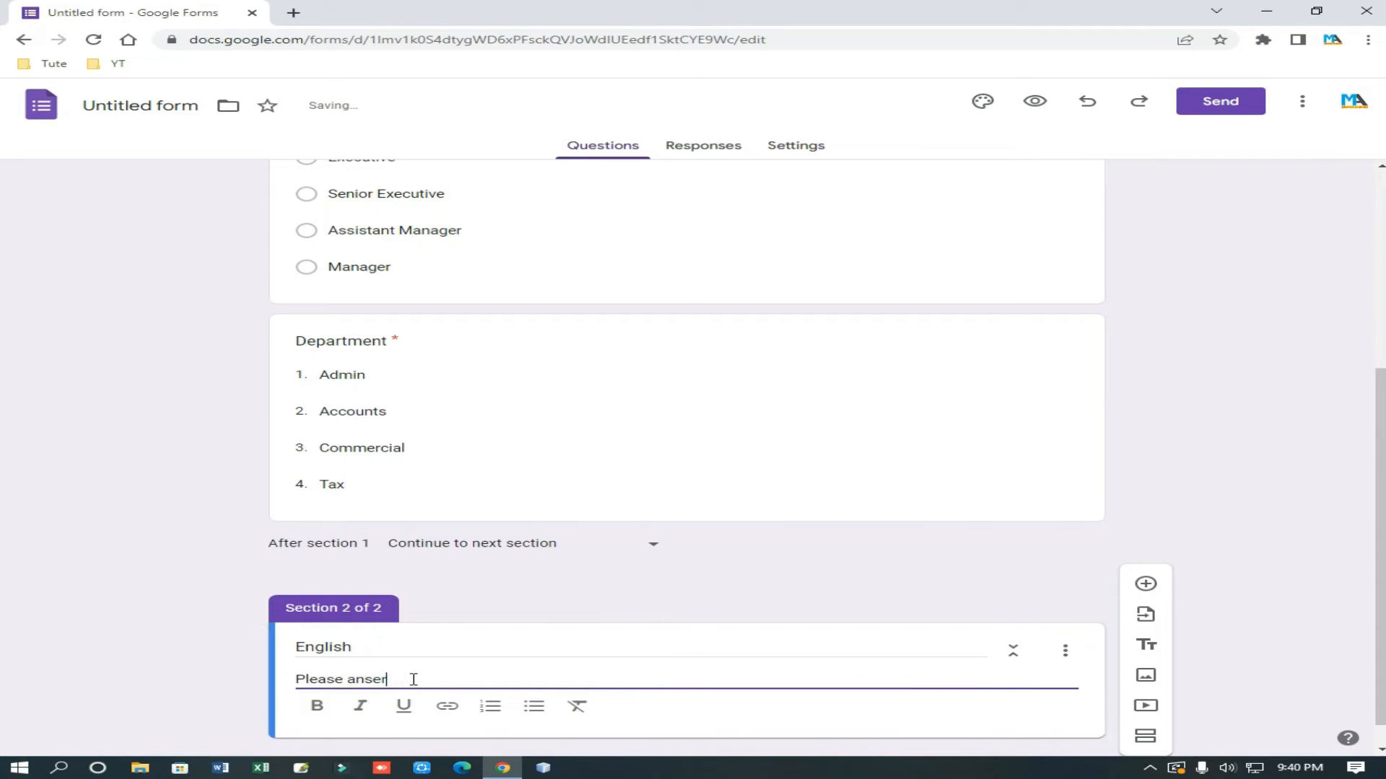
{"action": "type", "text": "swer"}
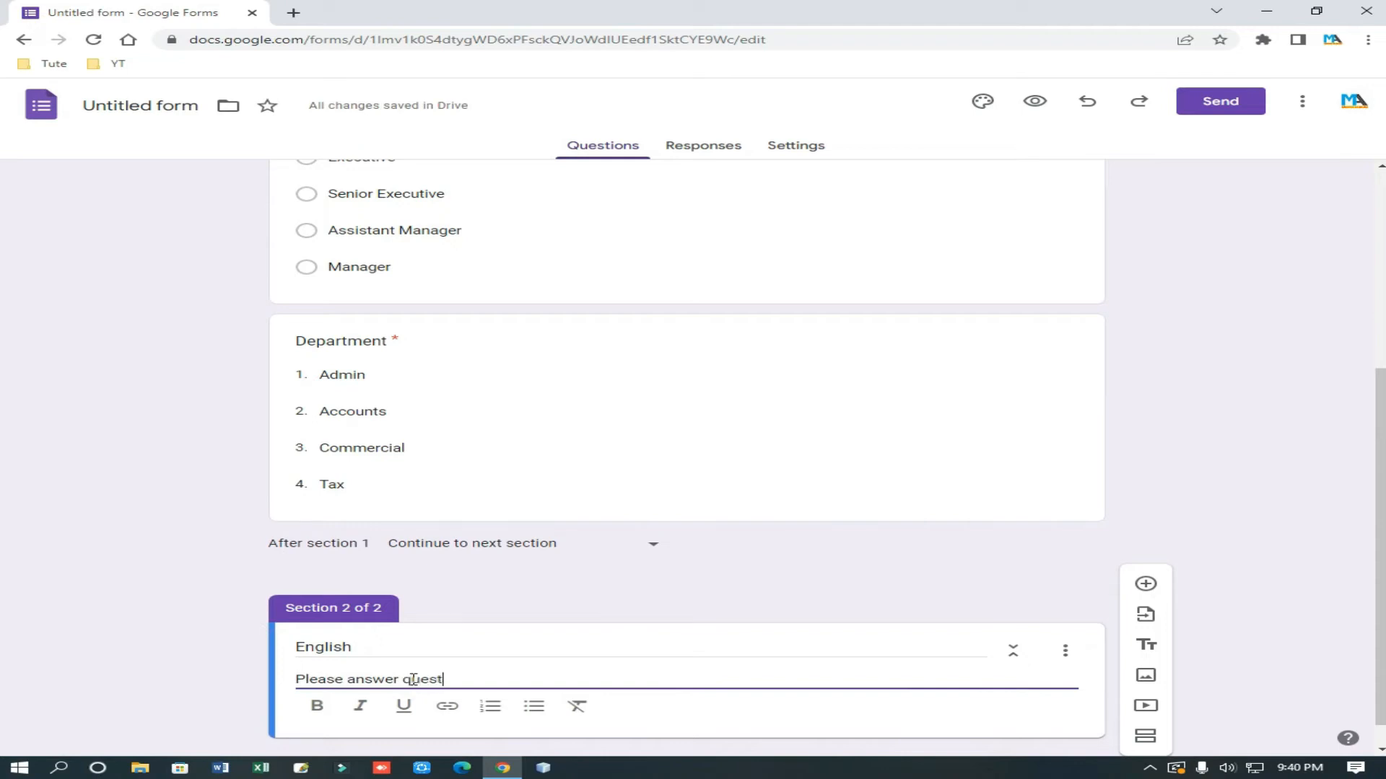
{"action": "type", "text": "question below"}
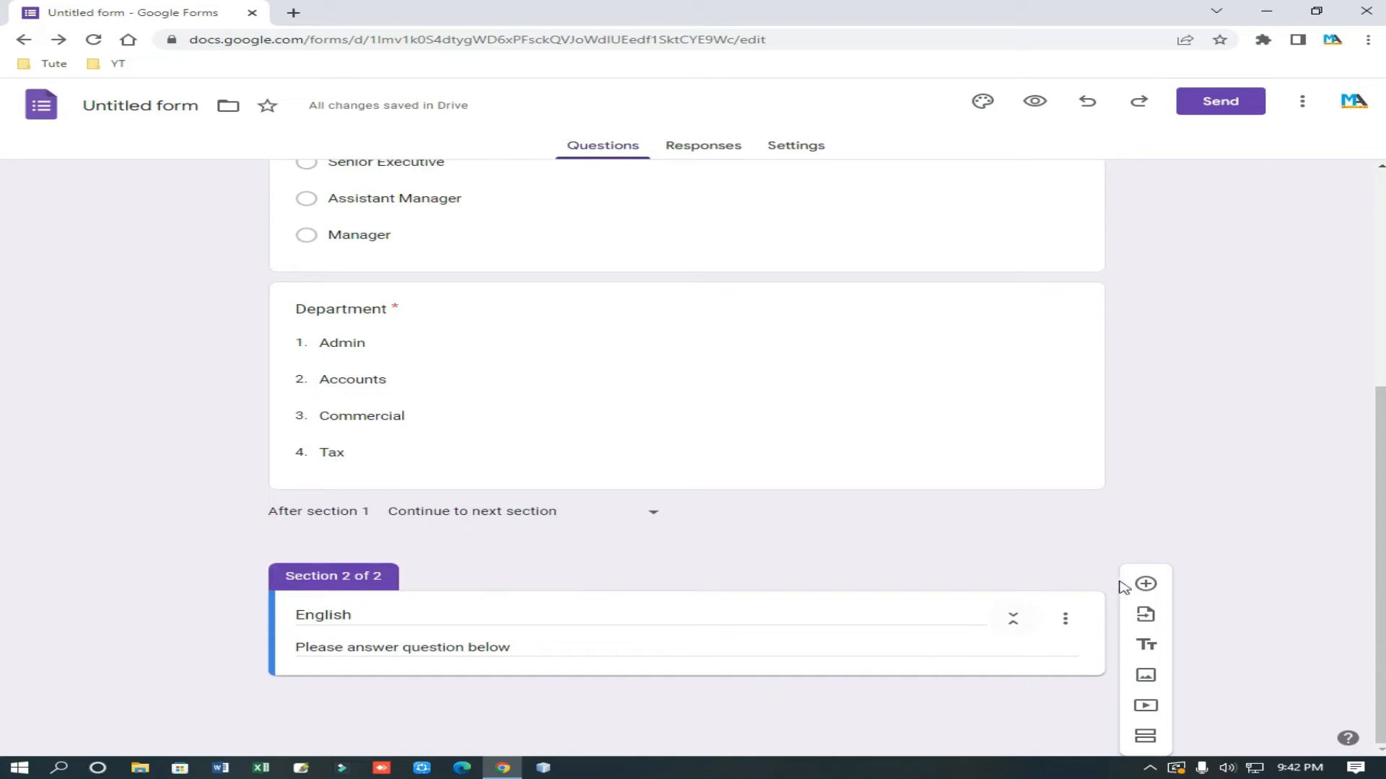
Step: Add a short-answer question titled "What is your name" to the English section
{"action": "left_click", "coordinate": [1145, 586]}
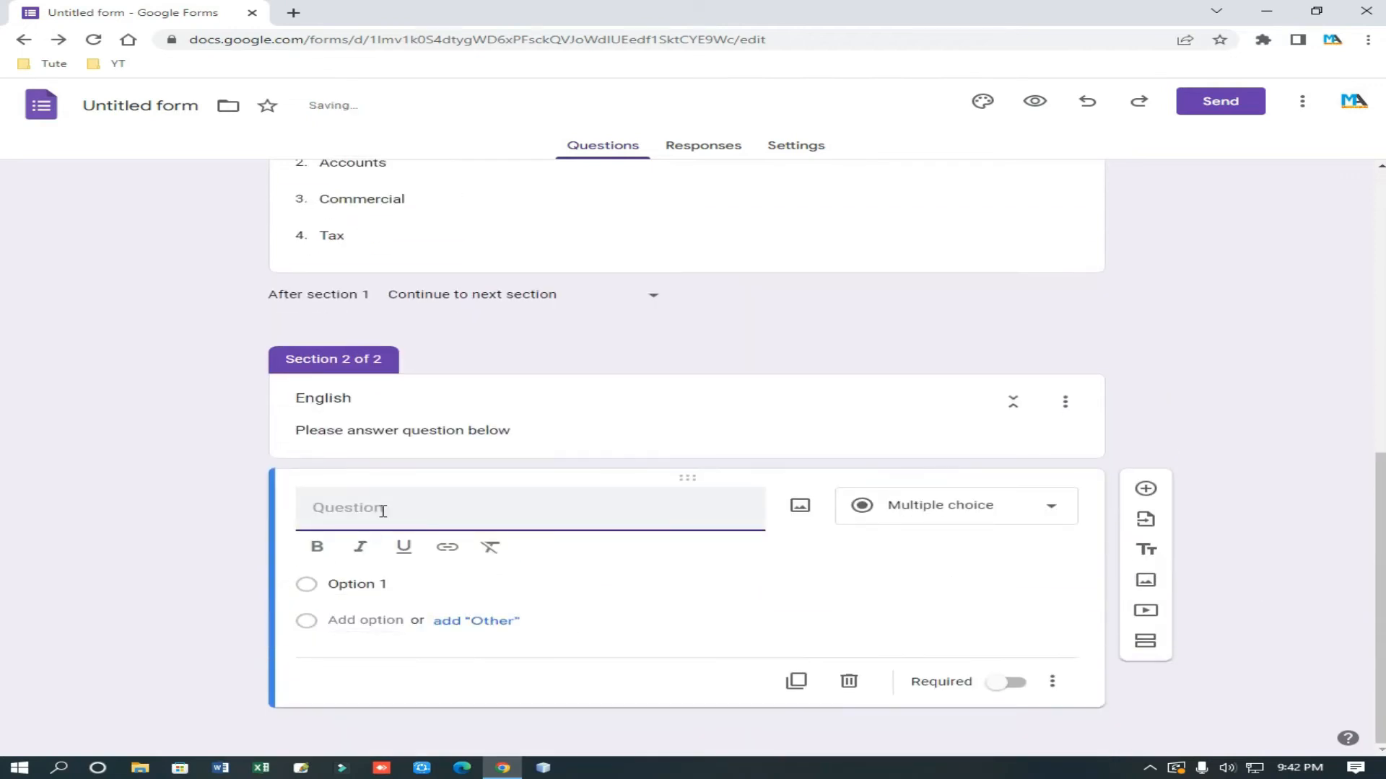
{"action": "type", "text": "Wht"}
{"action": "type", "text": " is lyou"}
{"action": "type", "text": "y"}
{"action": "type", "text": "our name"}
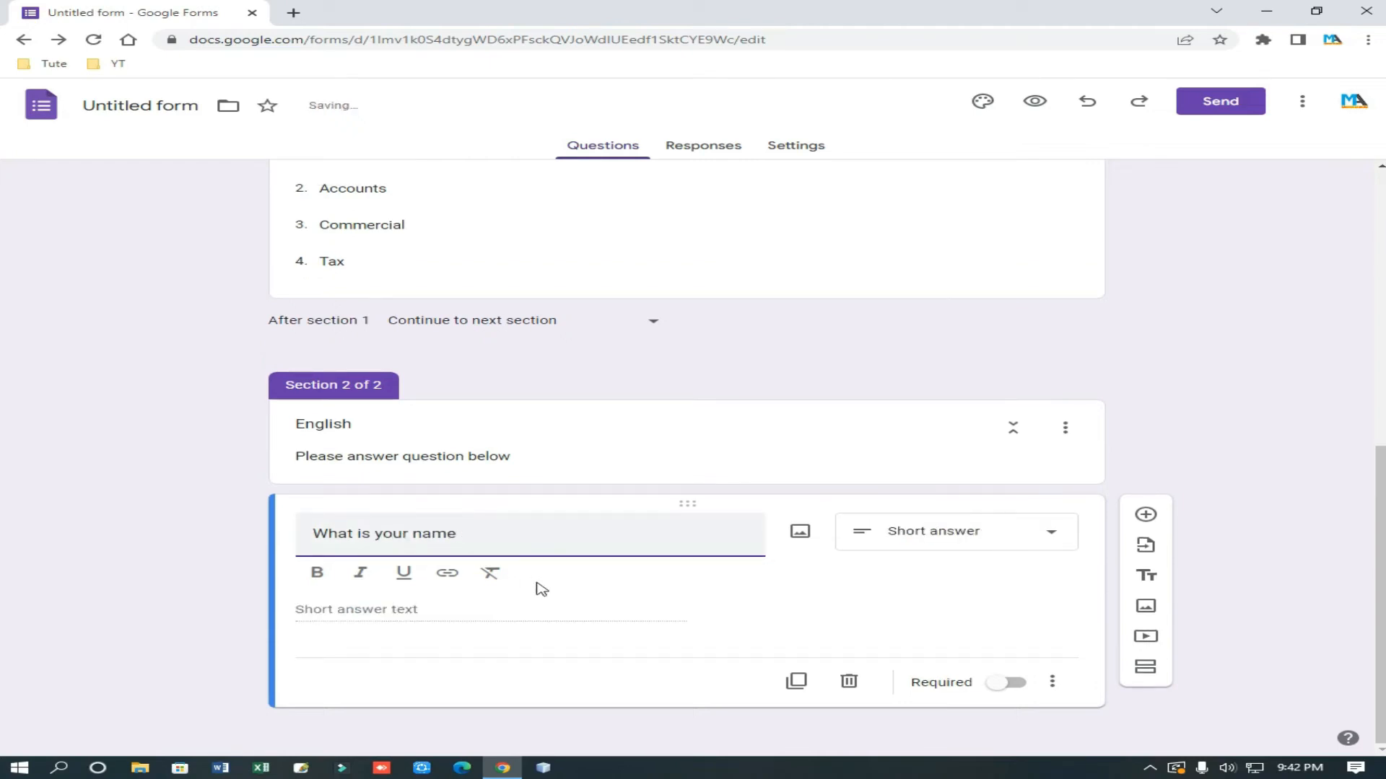
{"action": "left_click", "coordinate": [994, 534]}
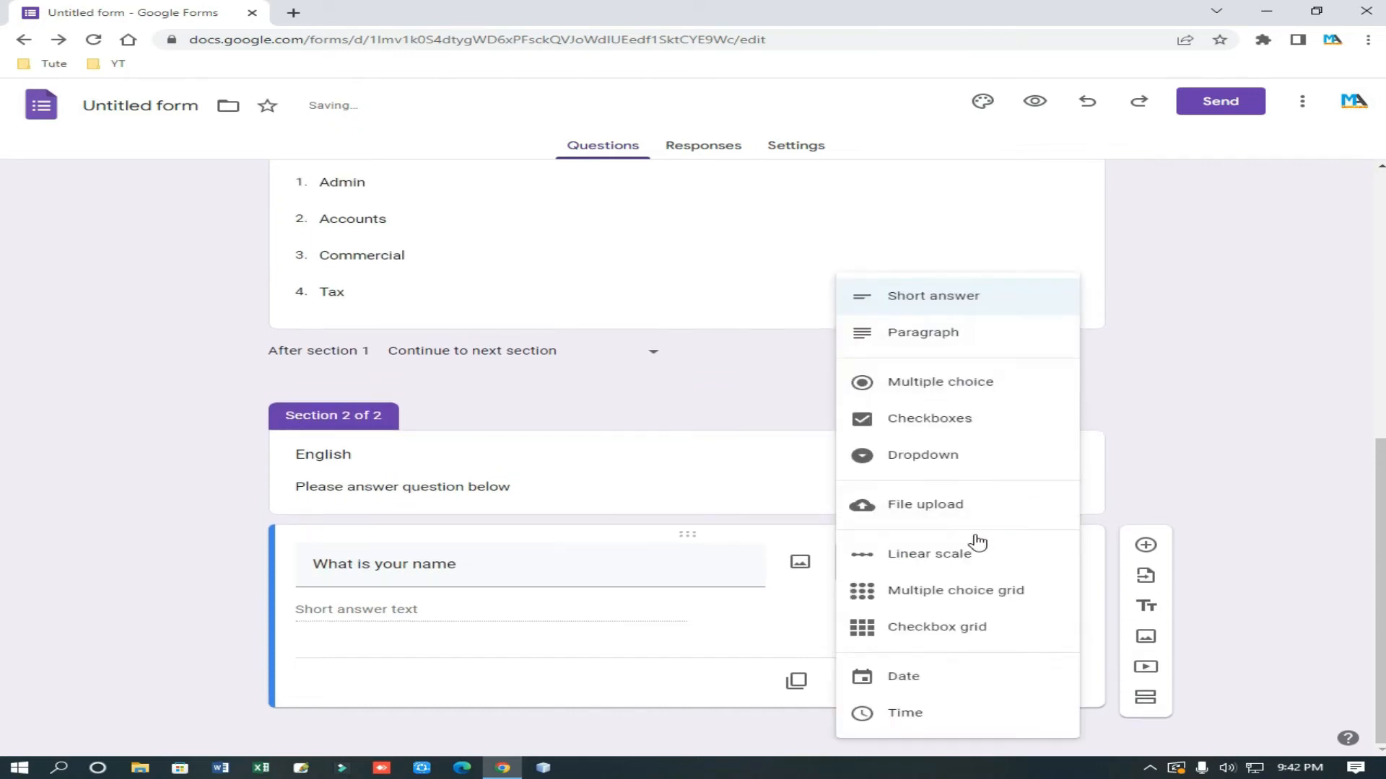
{"action": "left_click", "coordinate": [928, 298]}
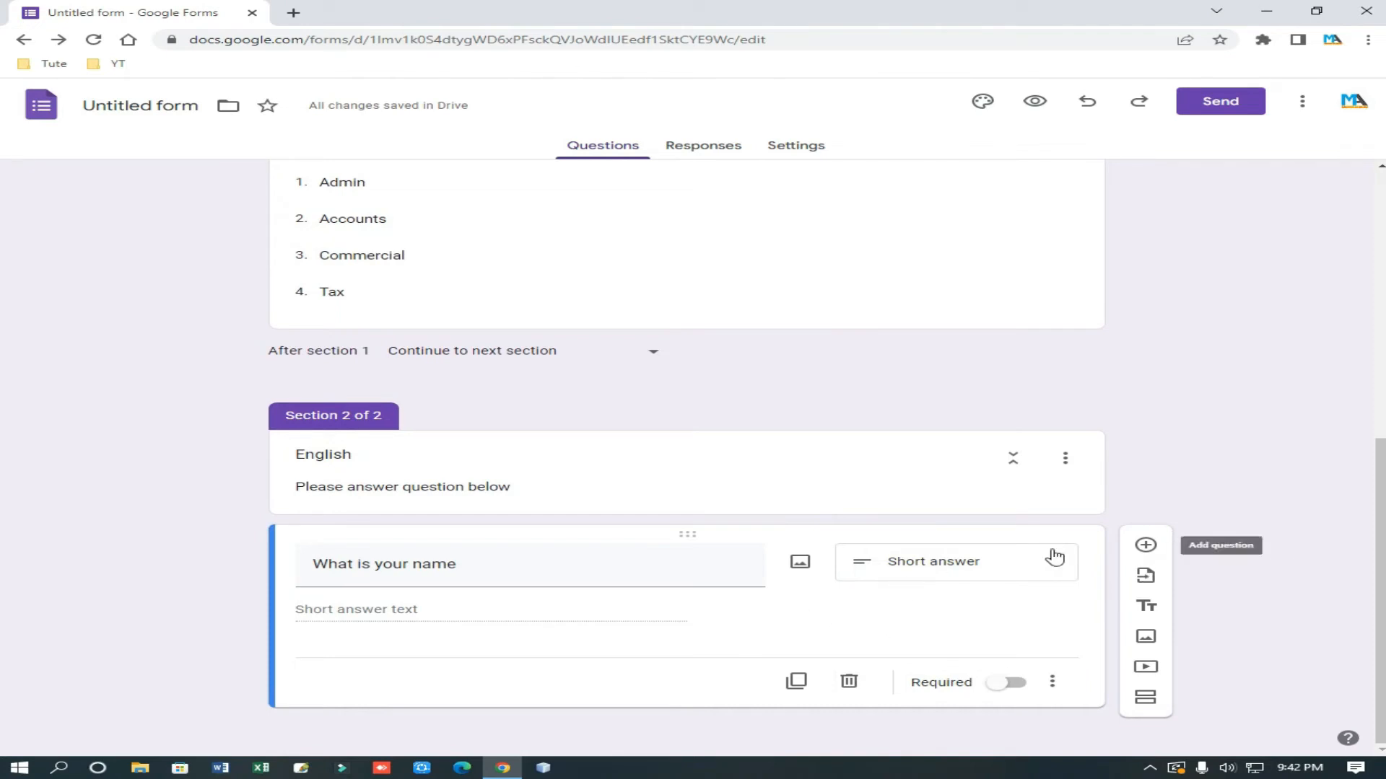
Step: Add another question titled "What about you" below "What is your name" in the English section
{"action": "left_click", "coordinate": [1146, 545]}
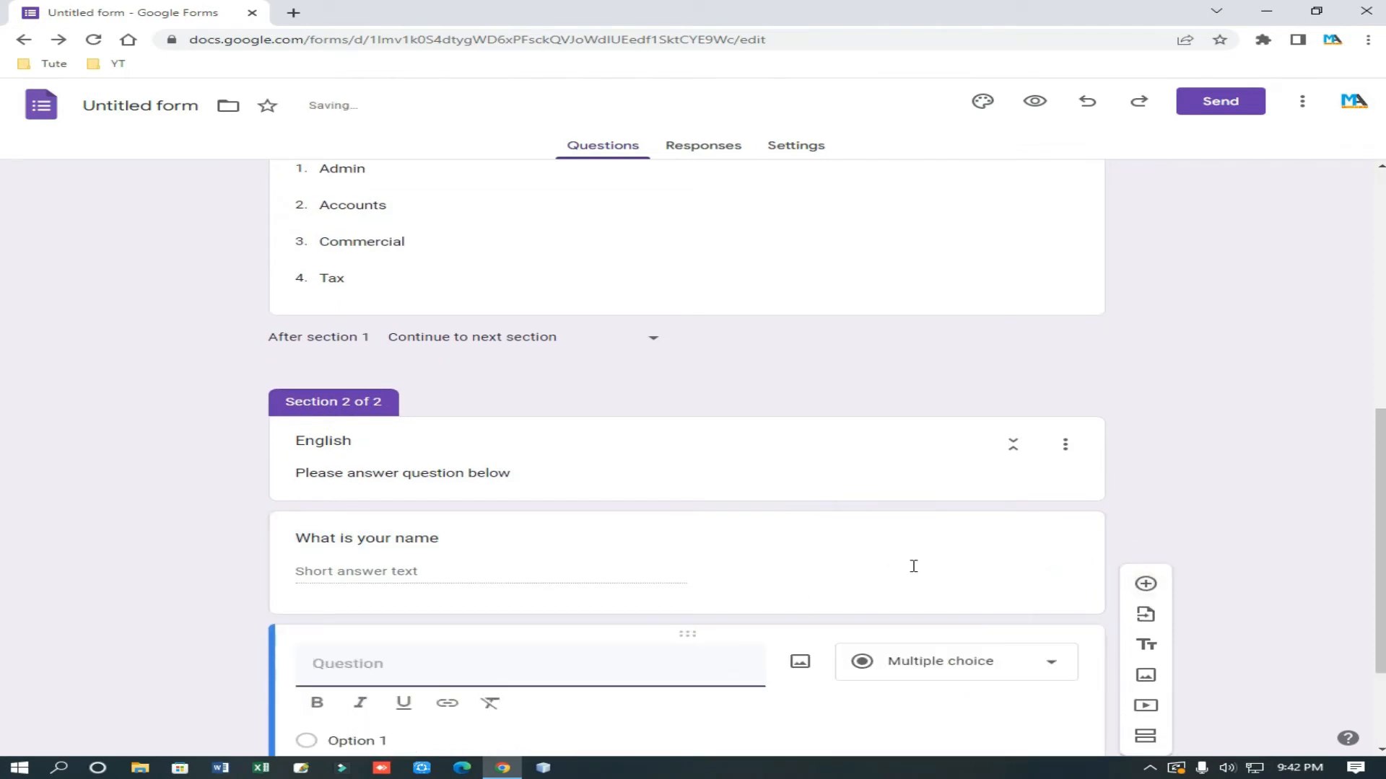
{"action": "scroll", "coordinate": [534, 585], "scroll_direction": "down", "scroll_amount": 2}
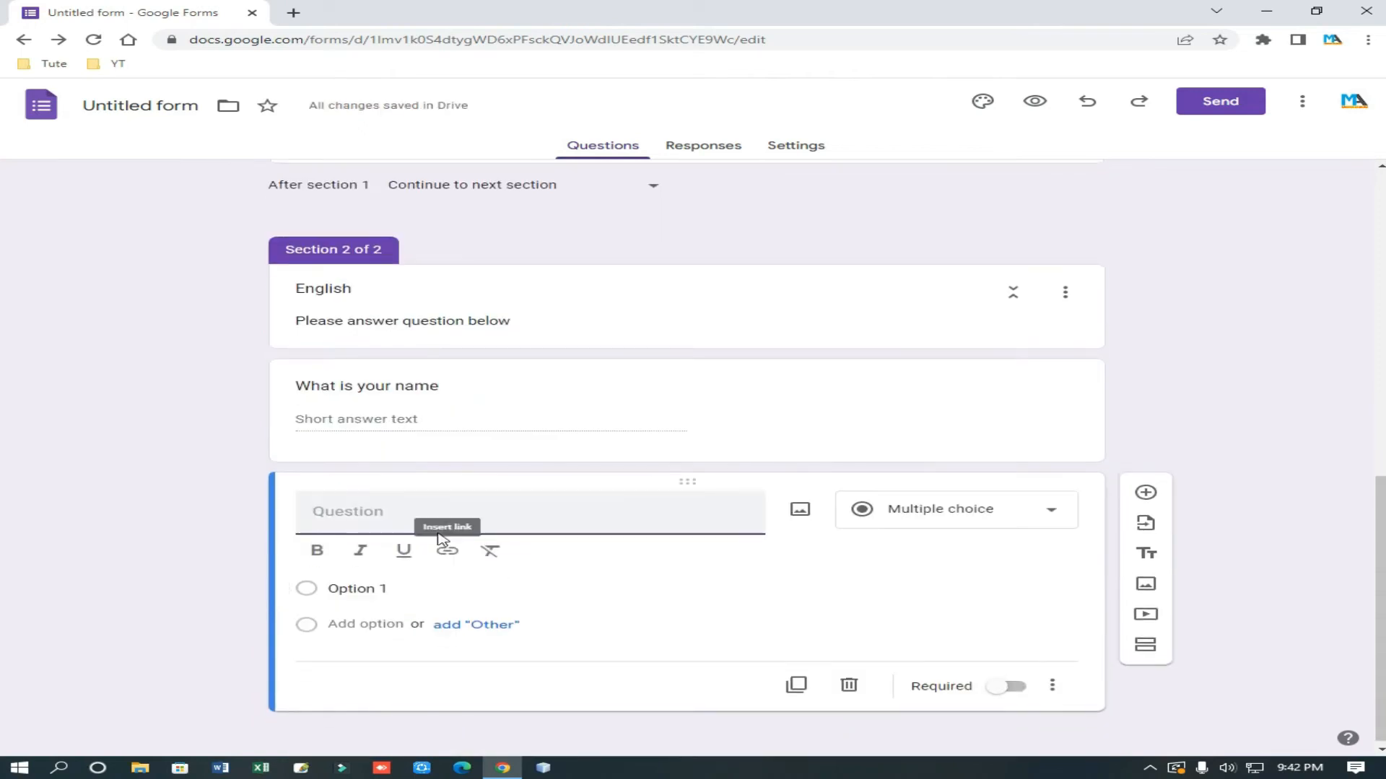
{"action": "type", "text": "What abour "}
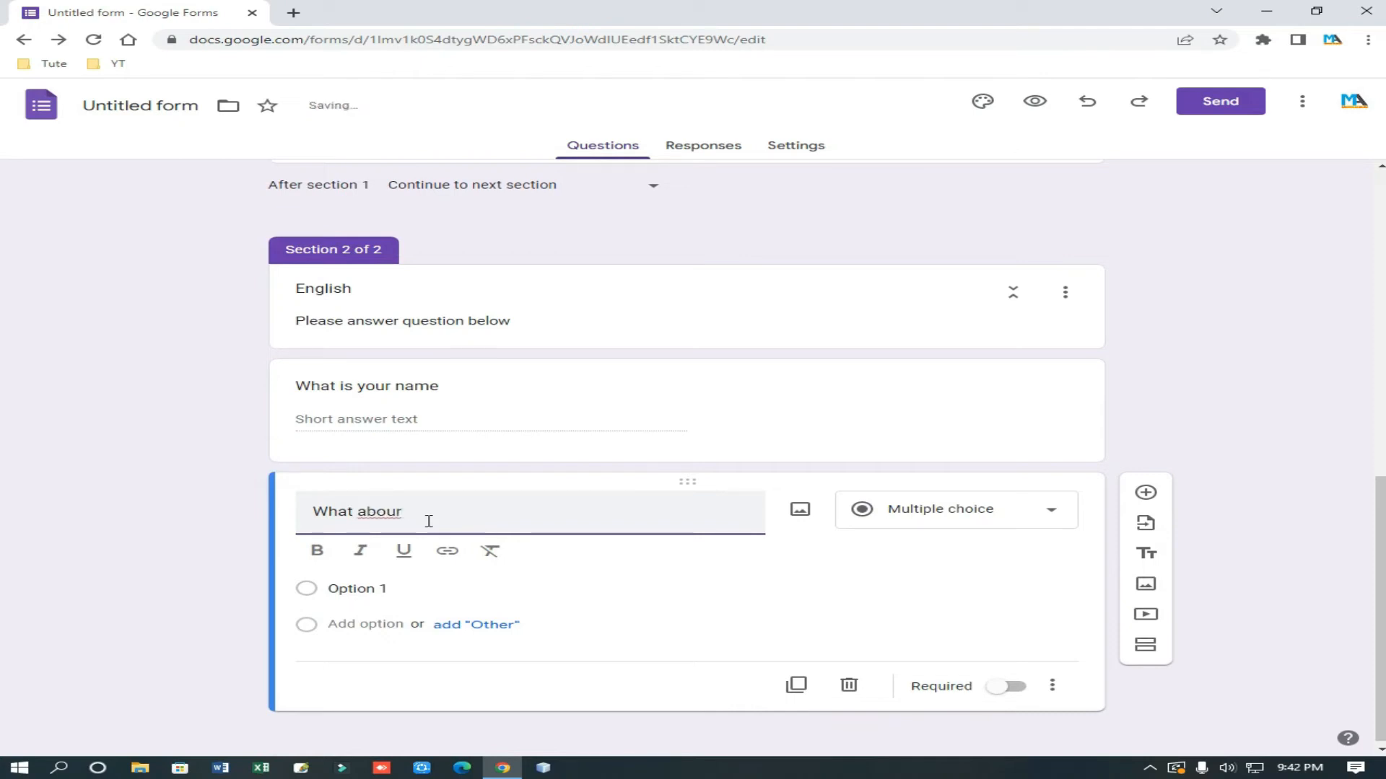
{"action": "key", "text": "BackSpace"}
{"action": "key", "text": "BackSpace"}
{"action": "type", "text": "t you"}
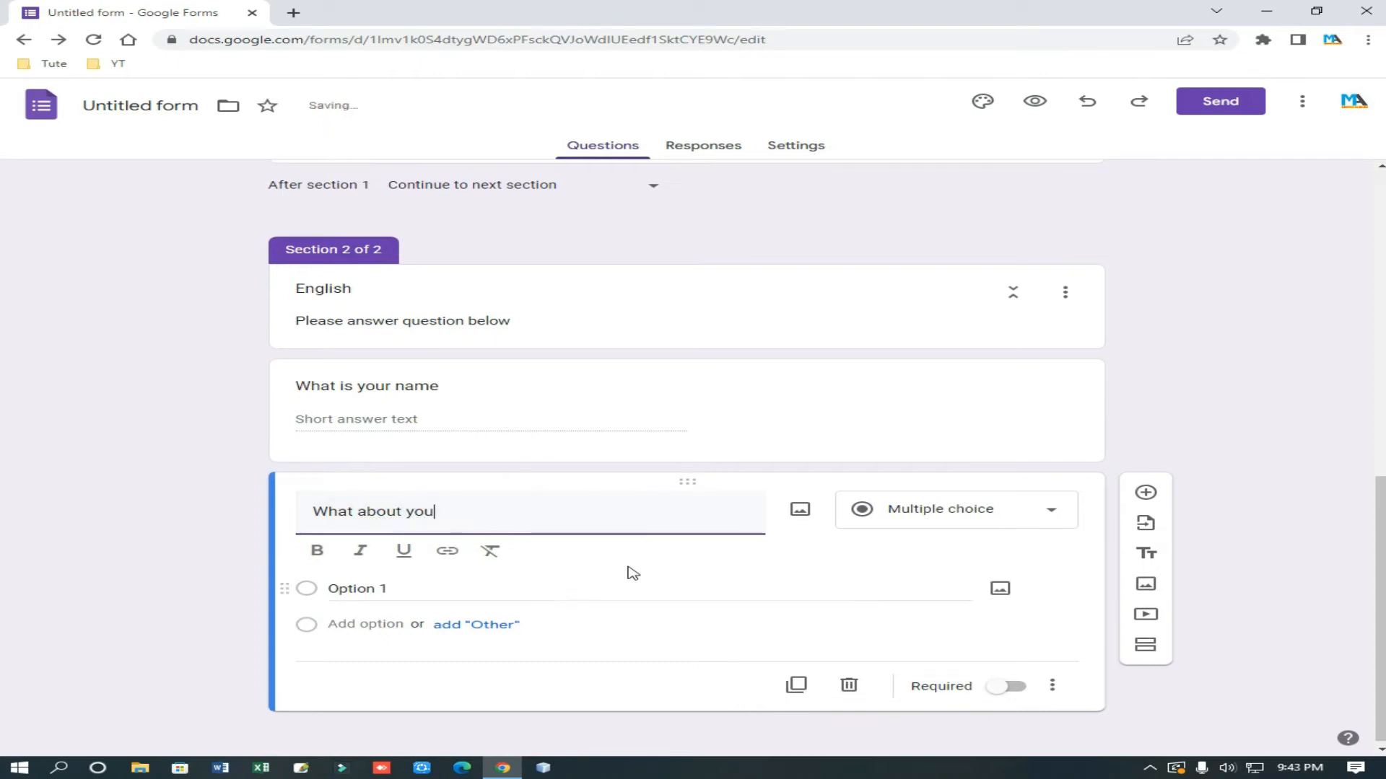
{"action": "left_click", "coordinate": [780, 590]}
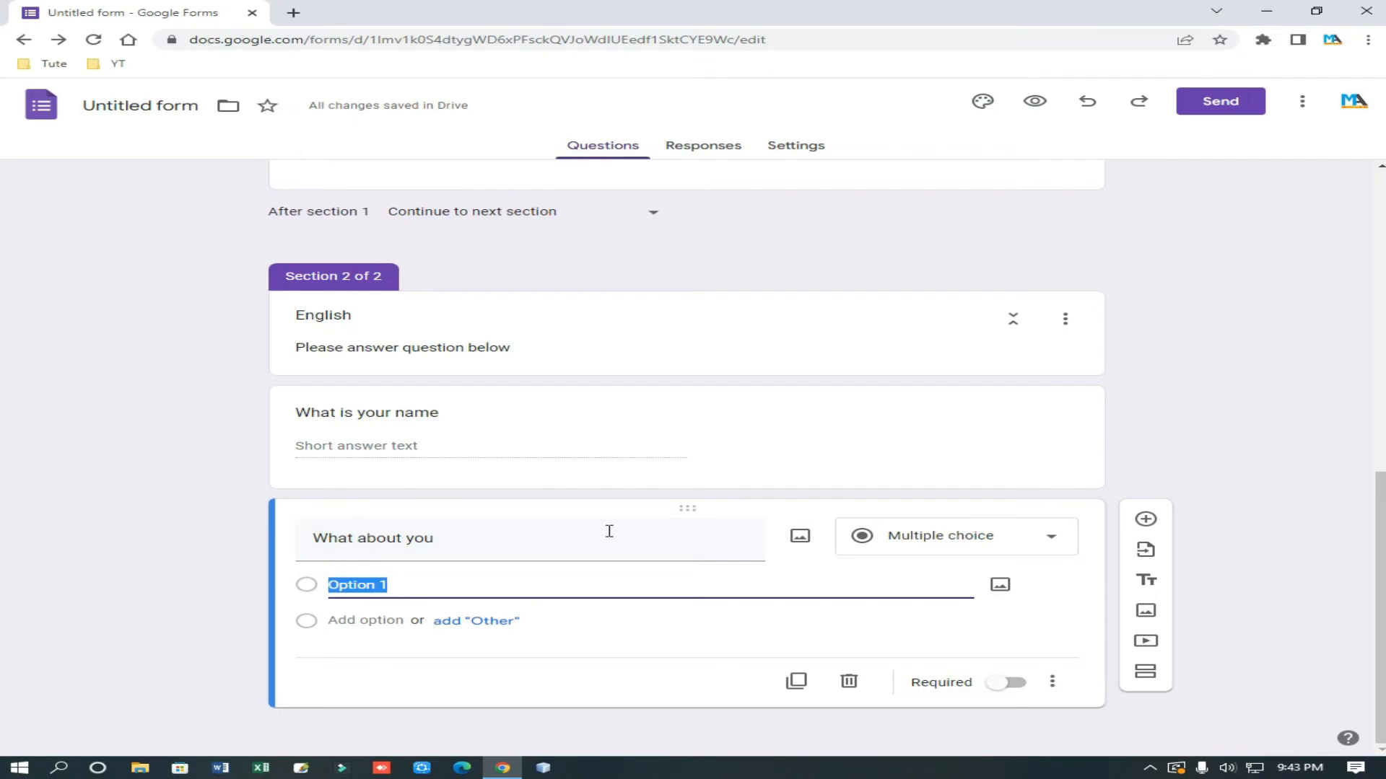
Step: Change the "What about you" question to the Paragraph type and make it required
{"action": "left_click", "coordinate": [1011, 543]}
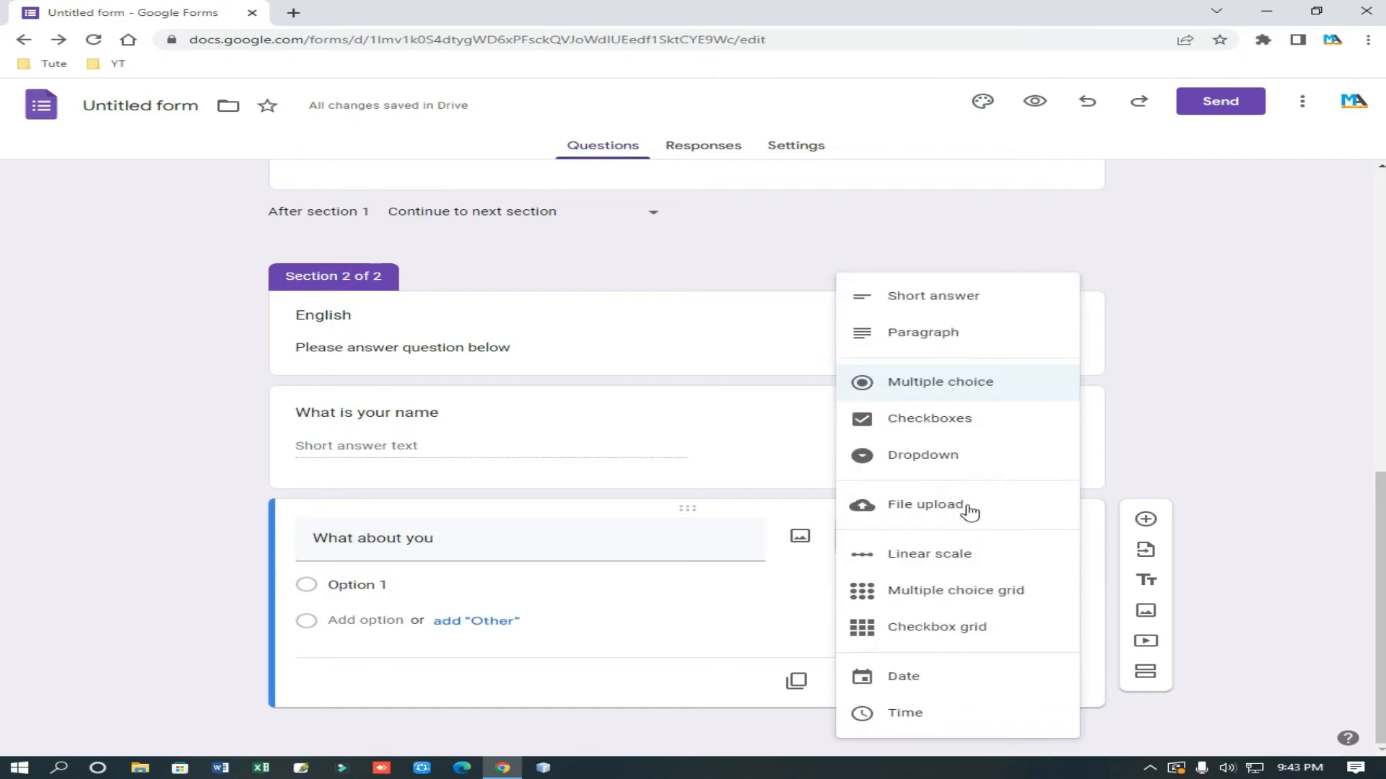
{"action": "left_click", "coordinate": [919, 333]}
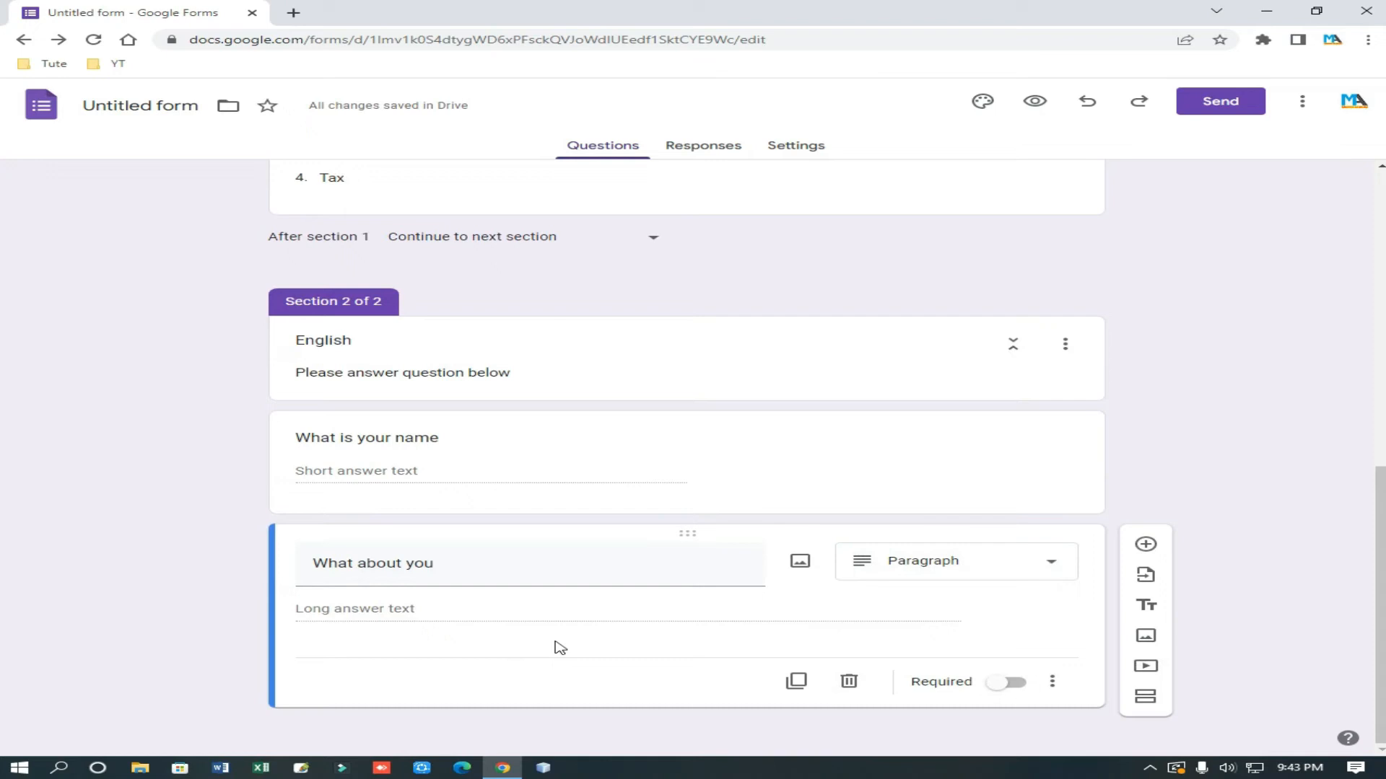
{"action": "left_click", "coordinate": [1006, 682]}
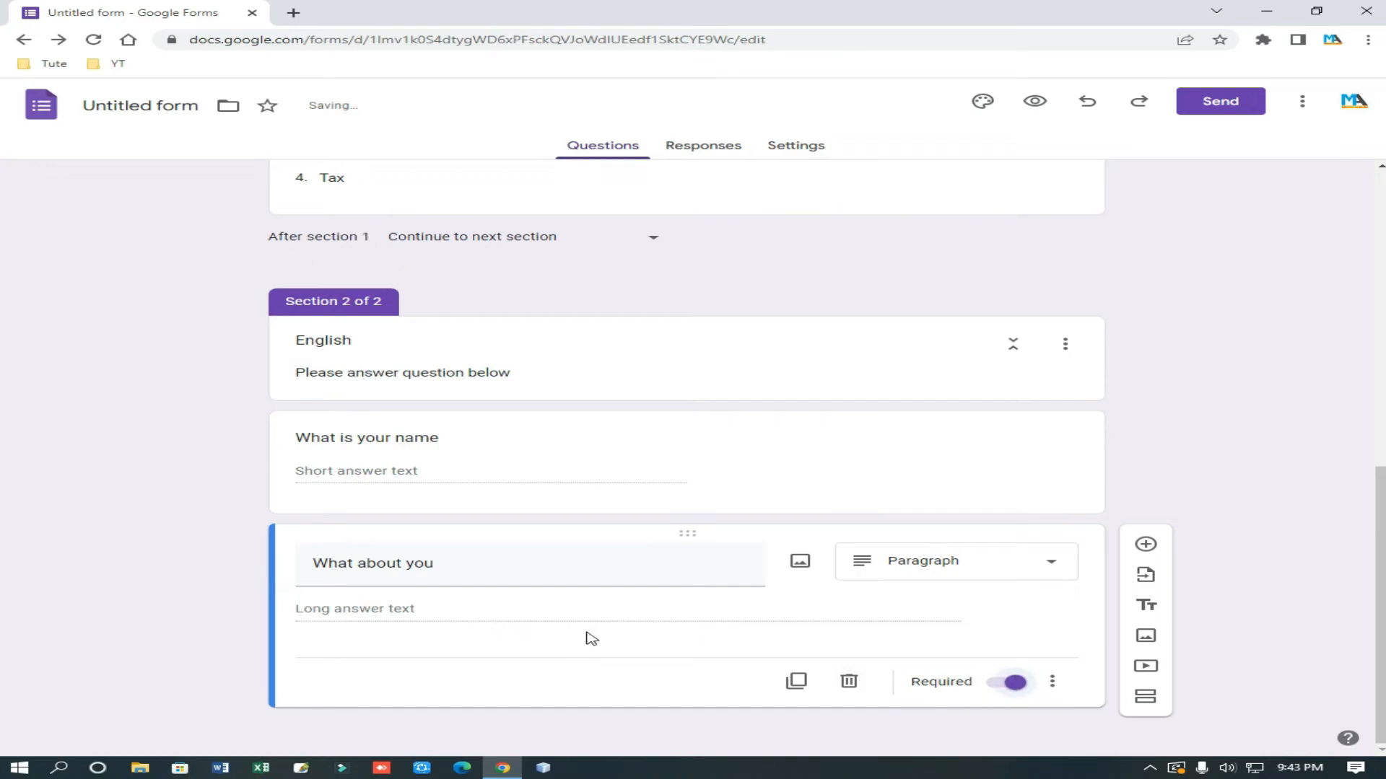
Step: Review the finished questions, open the form's preview and dismiss the autosave notice
{"action": "scroll", "coordinate": [1166, 729], "scroll_direction": "up", "scroll_amount": 10}
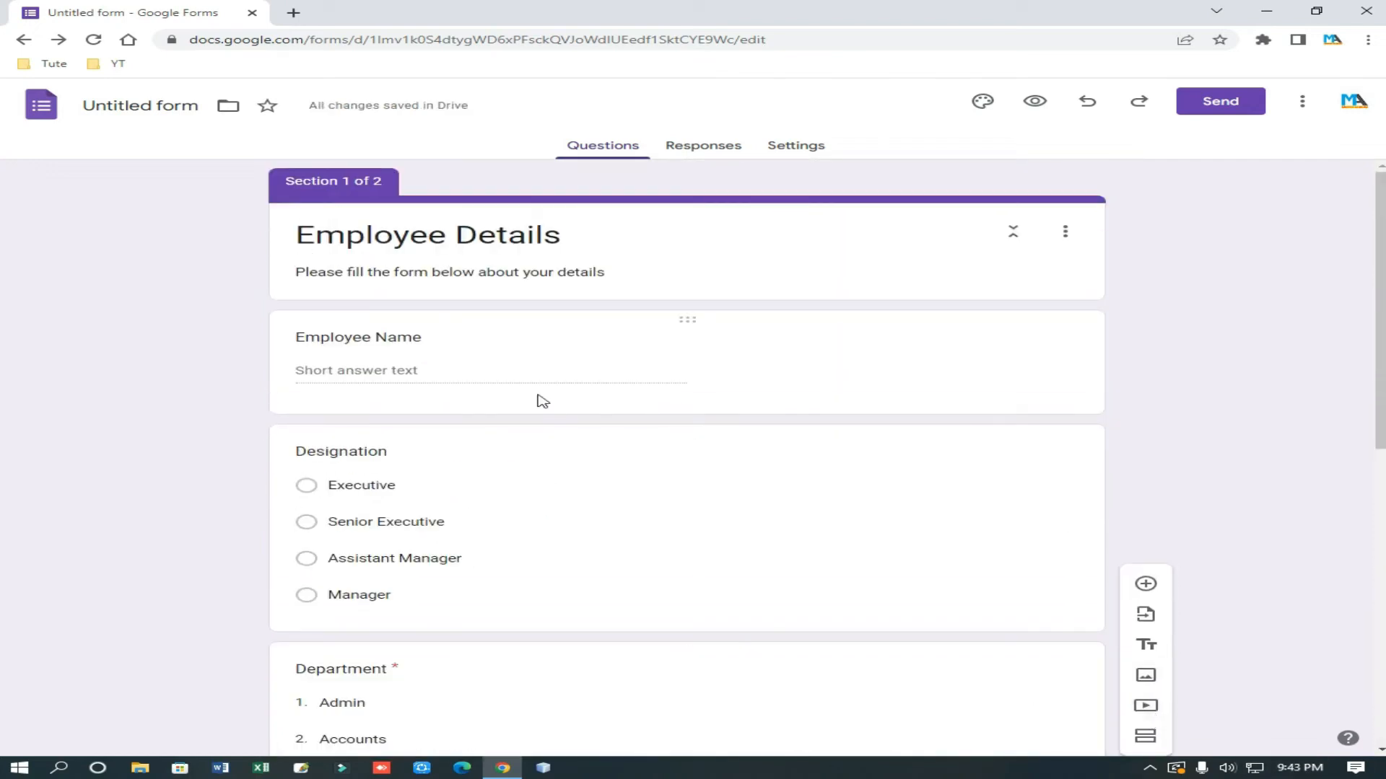
{"action": "scroll", "coordinate": [543, 402], "scroll_direction": "down", "scroll_amount": 6}
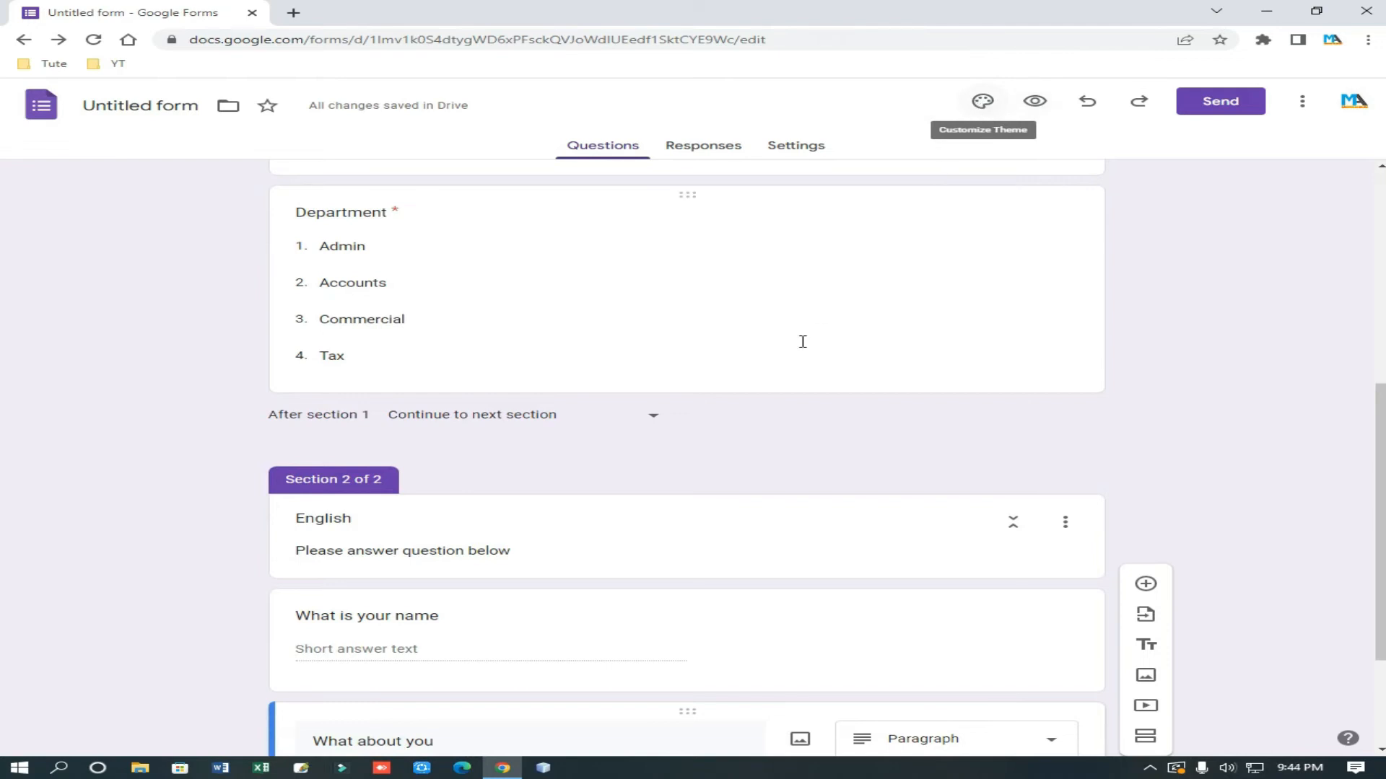
{"action": "scroll", "coordinate": [851, 270], "scroll_direction": "up", "scroll_amount": 1}
{"action": "scroll", "coordinate": [851, 270], "scroll_direction": "up", "scroll_amount": 2}
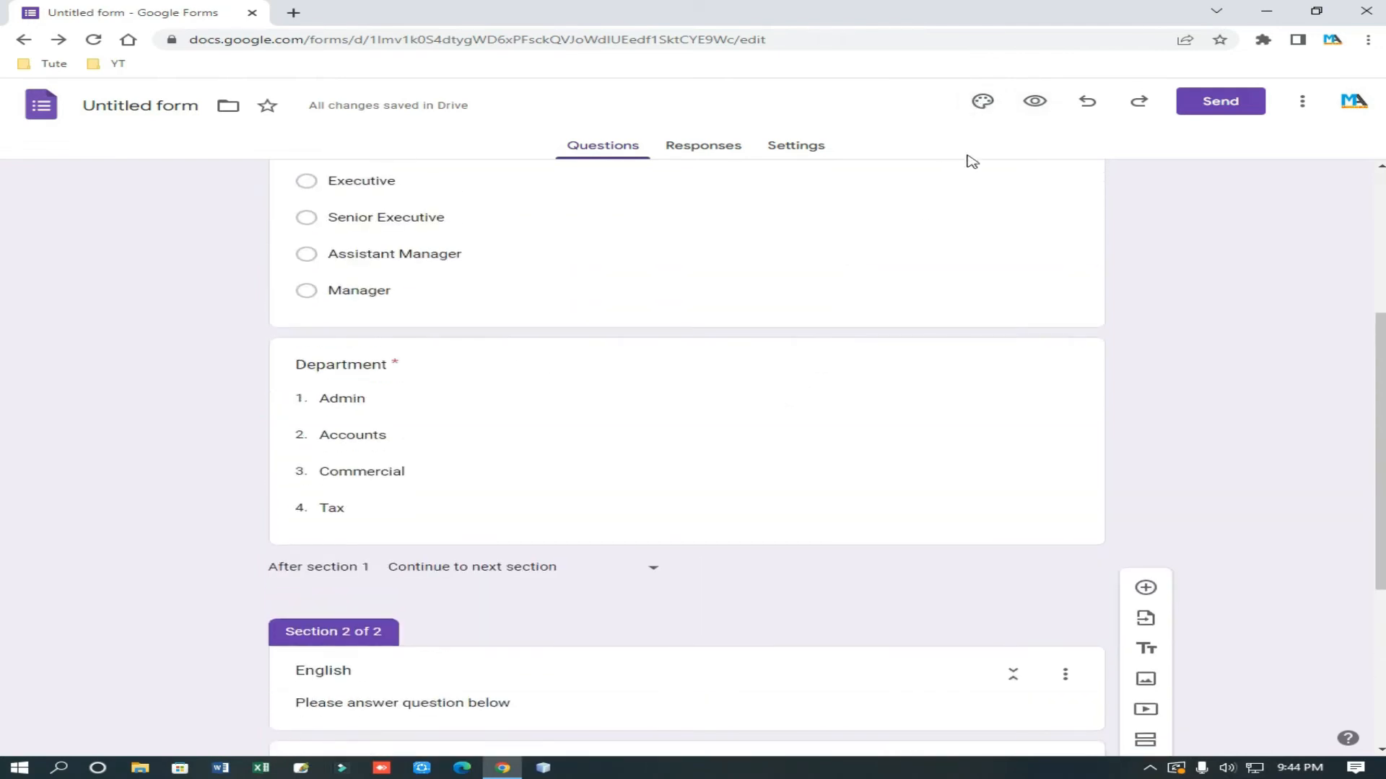
{"action": "left_click", "coordinate": [1036, 105]}
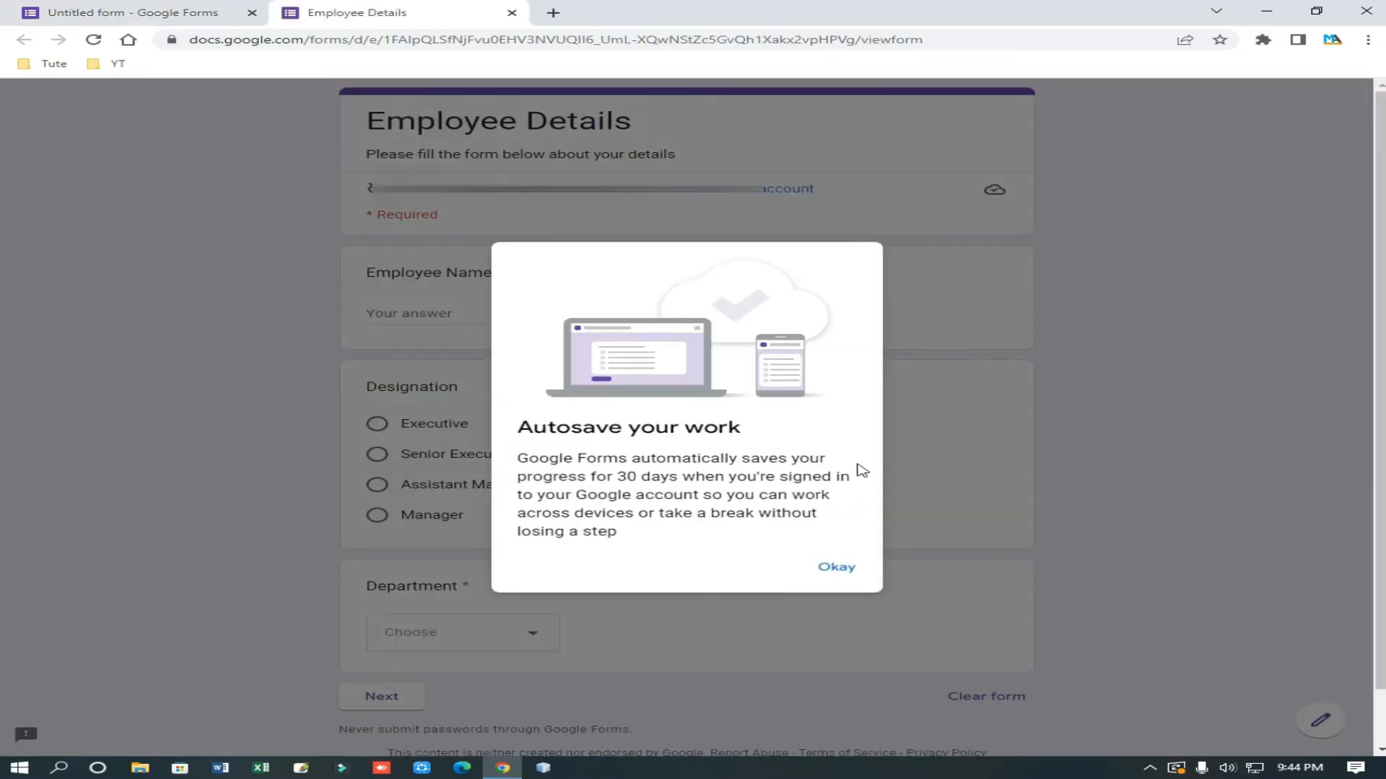
{"action": "left_click", "coordinate": [834, 567]}
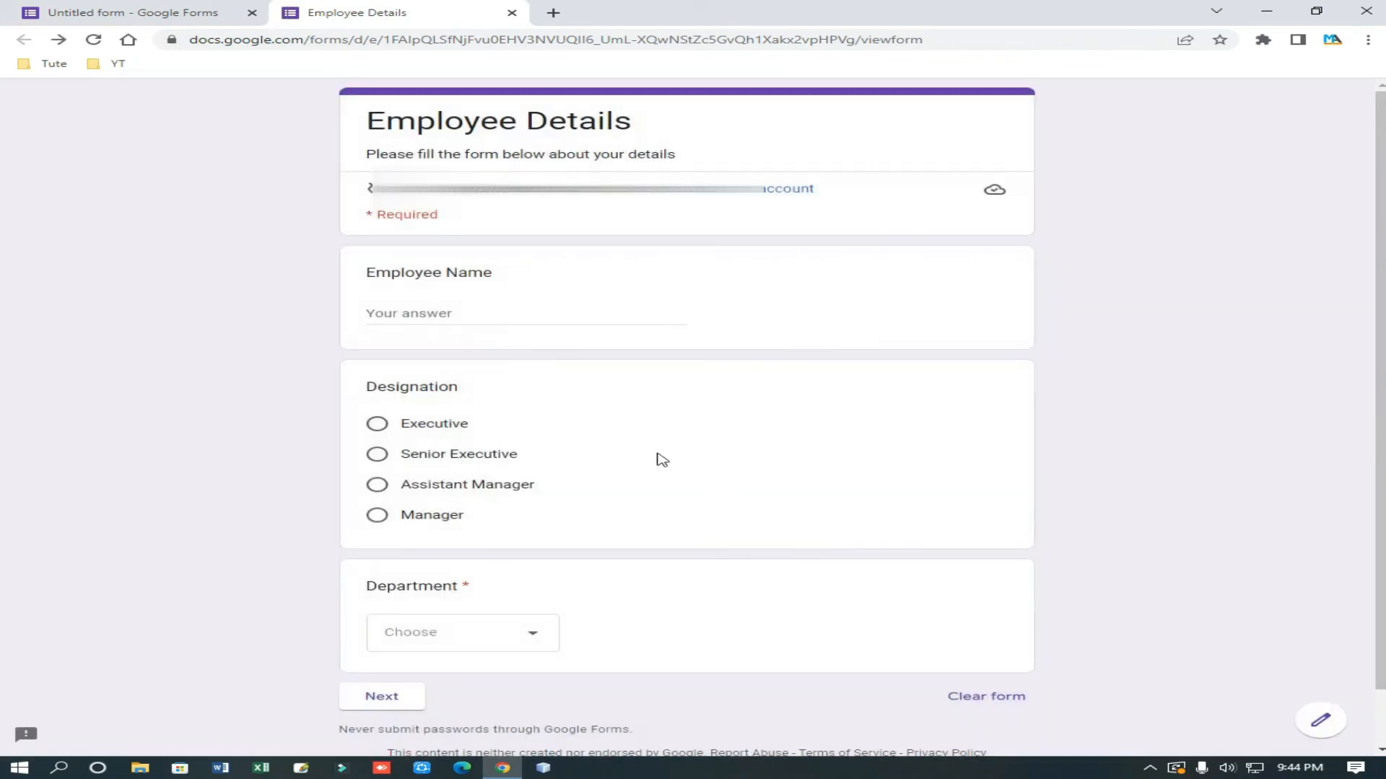
Step: Look through the first page of the previewed form, including the choices of the Department dropdown
{"action": "scroll", "coordinate": [573, 375], "scroll_direction": "down", "scroll_amount": 1}
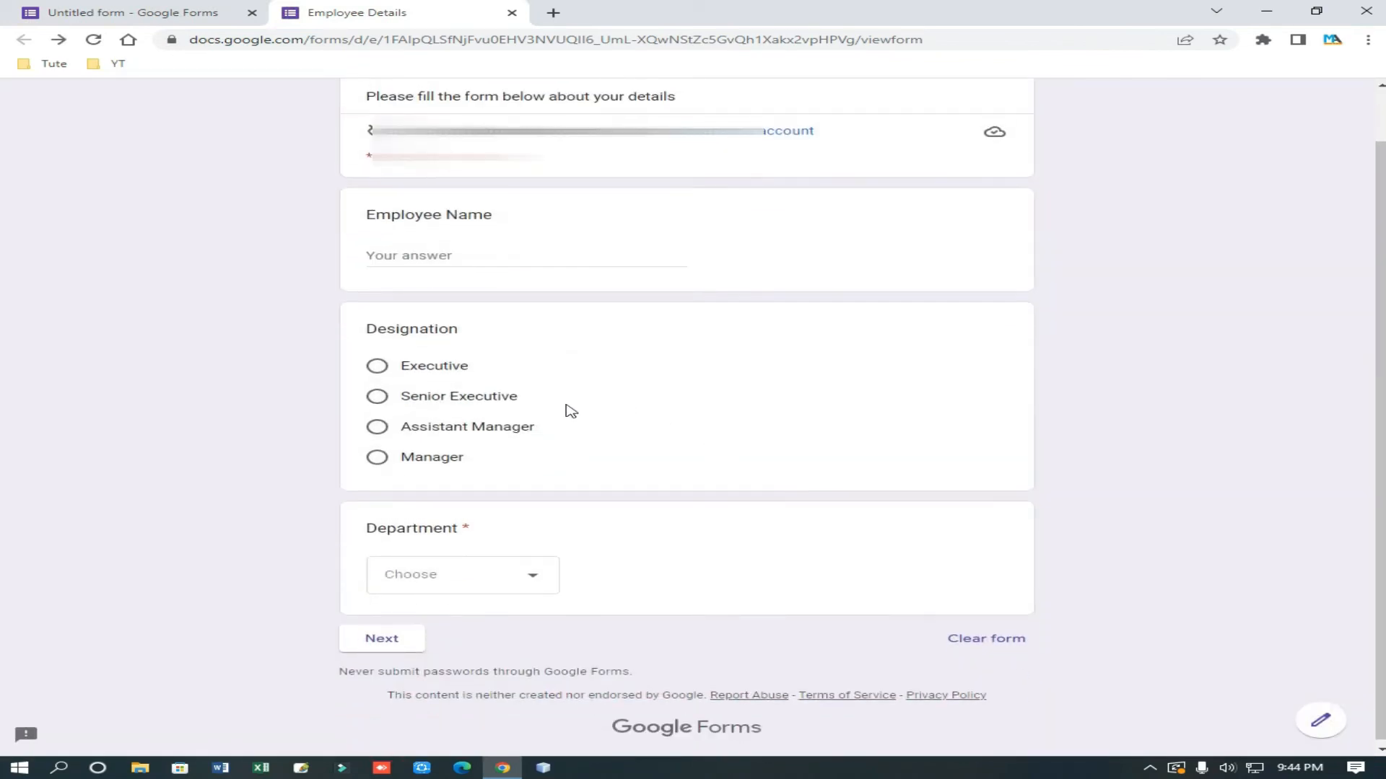
{"action": "scroll", "coordinate": [571, 411], "scroll_direction": "up", "scroll_amount": 1}
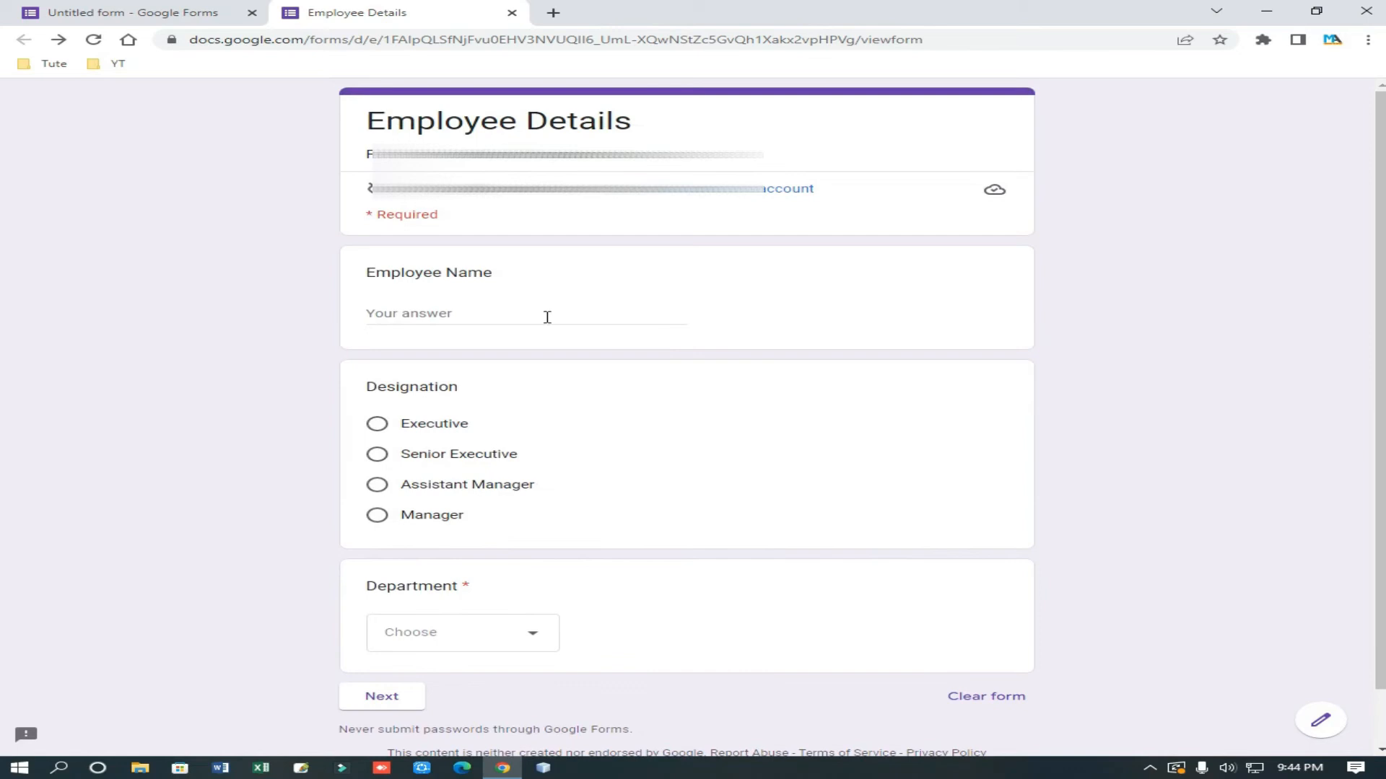
{"action": "scroll", "coordinate": [594, 379], "scroll_direction": "down", "scroll_amount": 1}
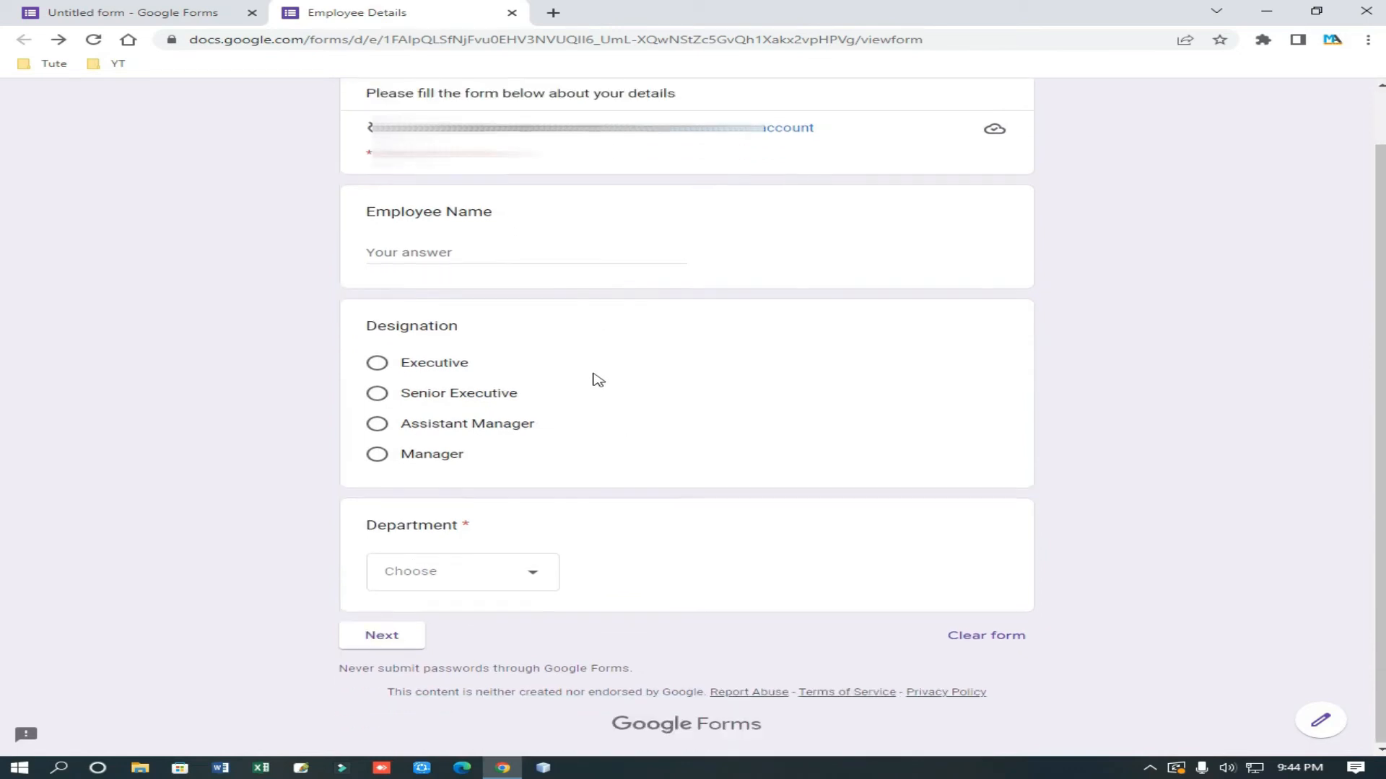
{"action": "scroll", "coordinate": [596, 383], "scroll_direction": "up", "scroll_amount": 1}
{"action": "left_click", "coordinate": [533, 638]}
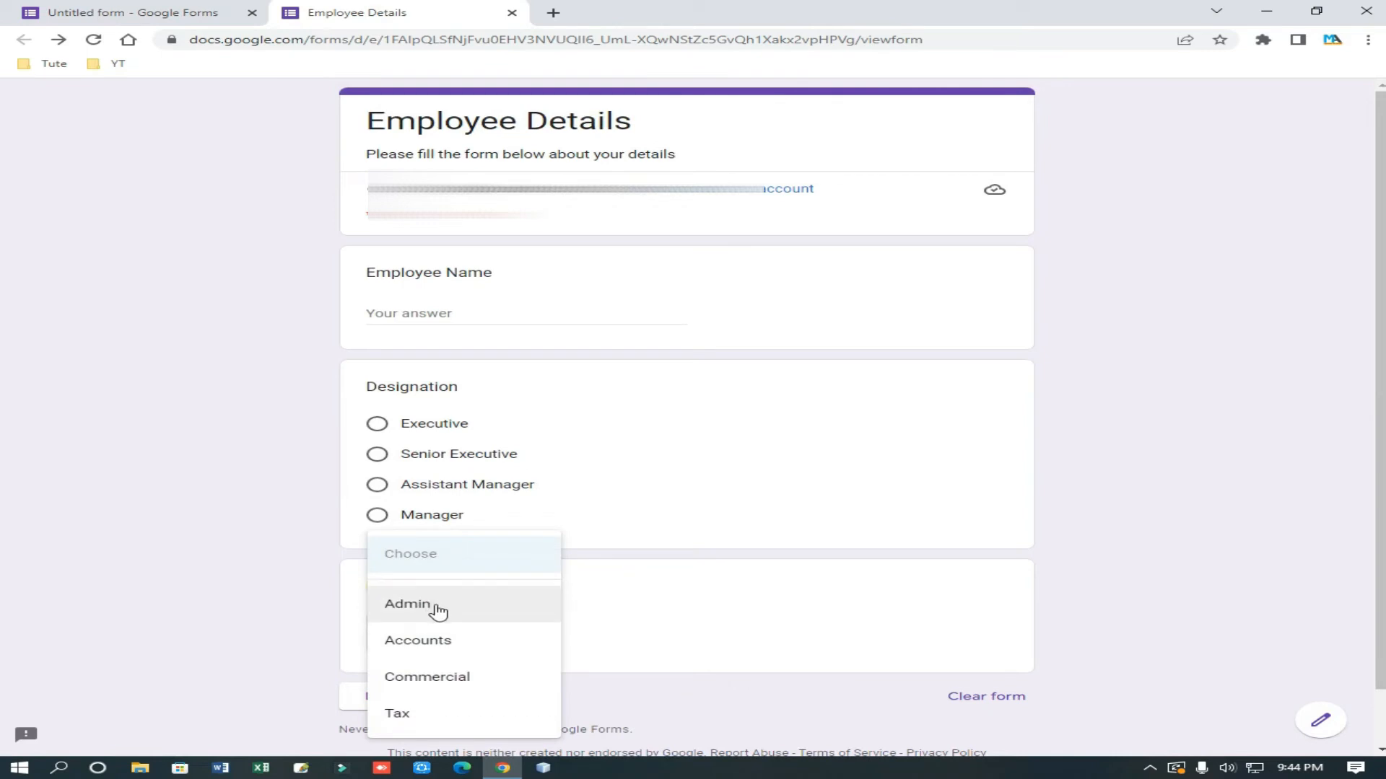
{"action": "left_click", "coordinate": [721, 627]}
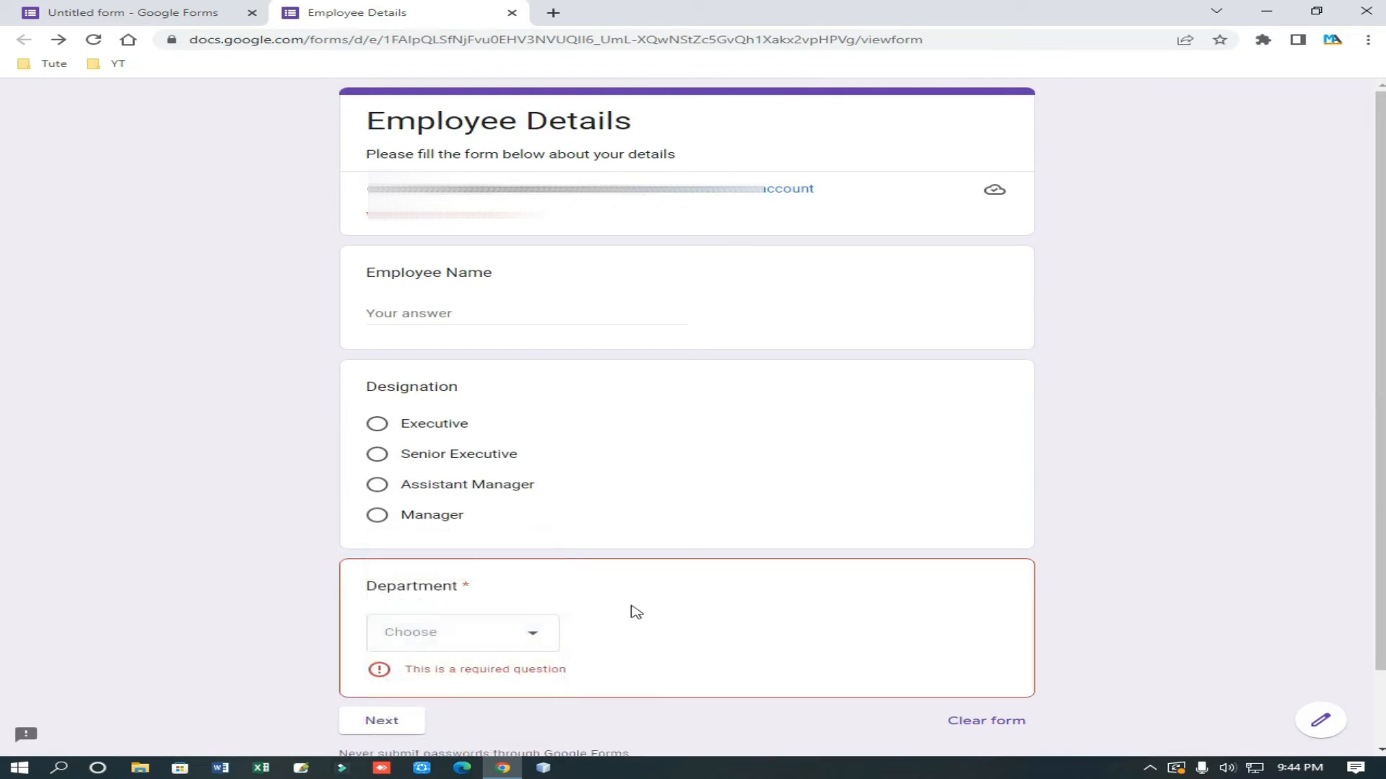
Step: Try out the Designation choices in the preview and leave Manager selected
{"action": "left_click", "coordinate": [378, 425]}
{"action": "left_click", "coordinate": [376, 456]}
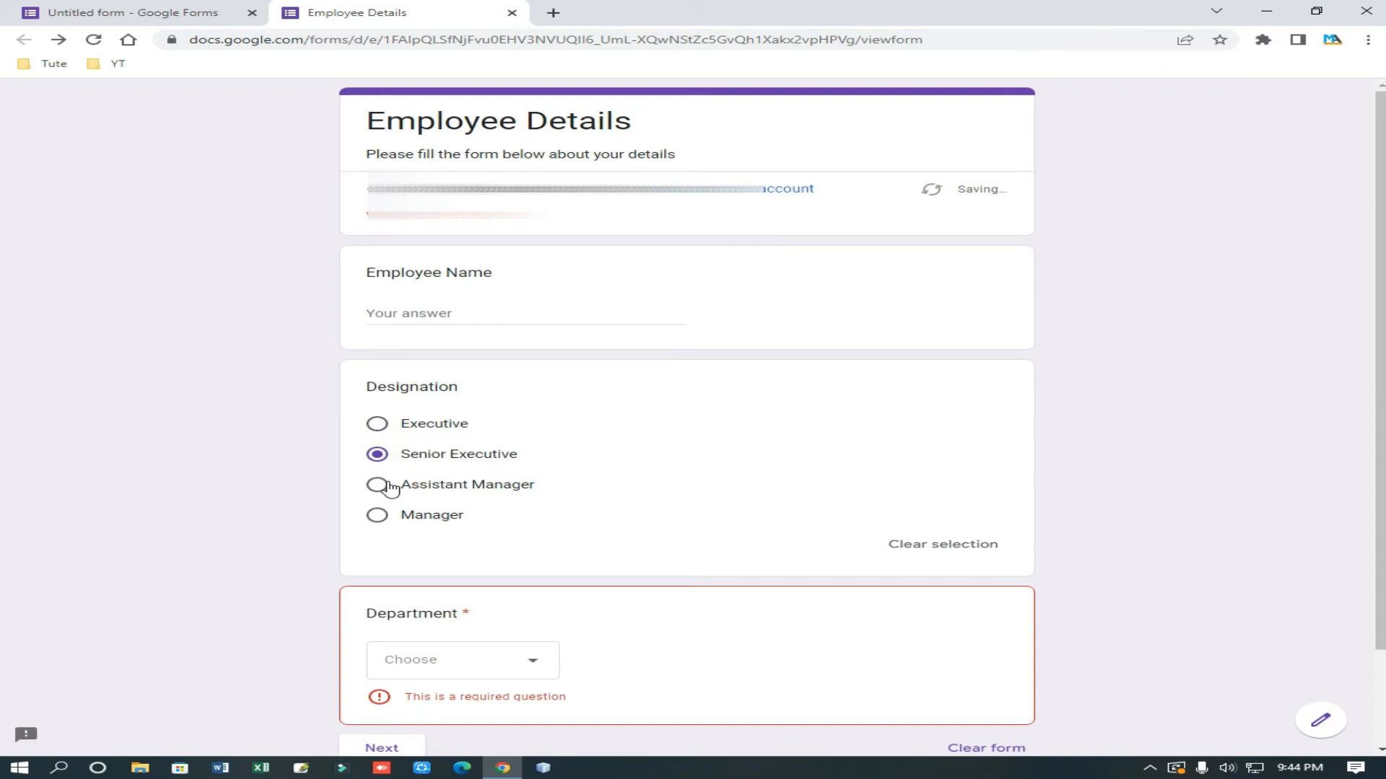
{"action": "left_click", "coordinate": [378, 486]}
{"action": "left_click", "coordinate": [378, 516]}
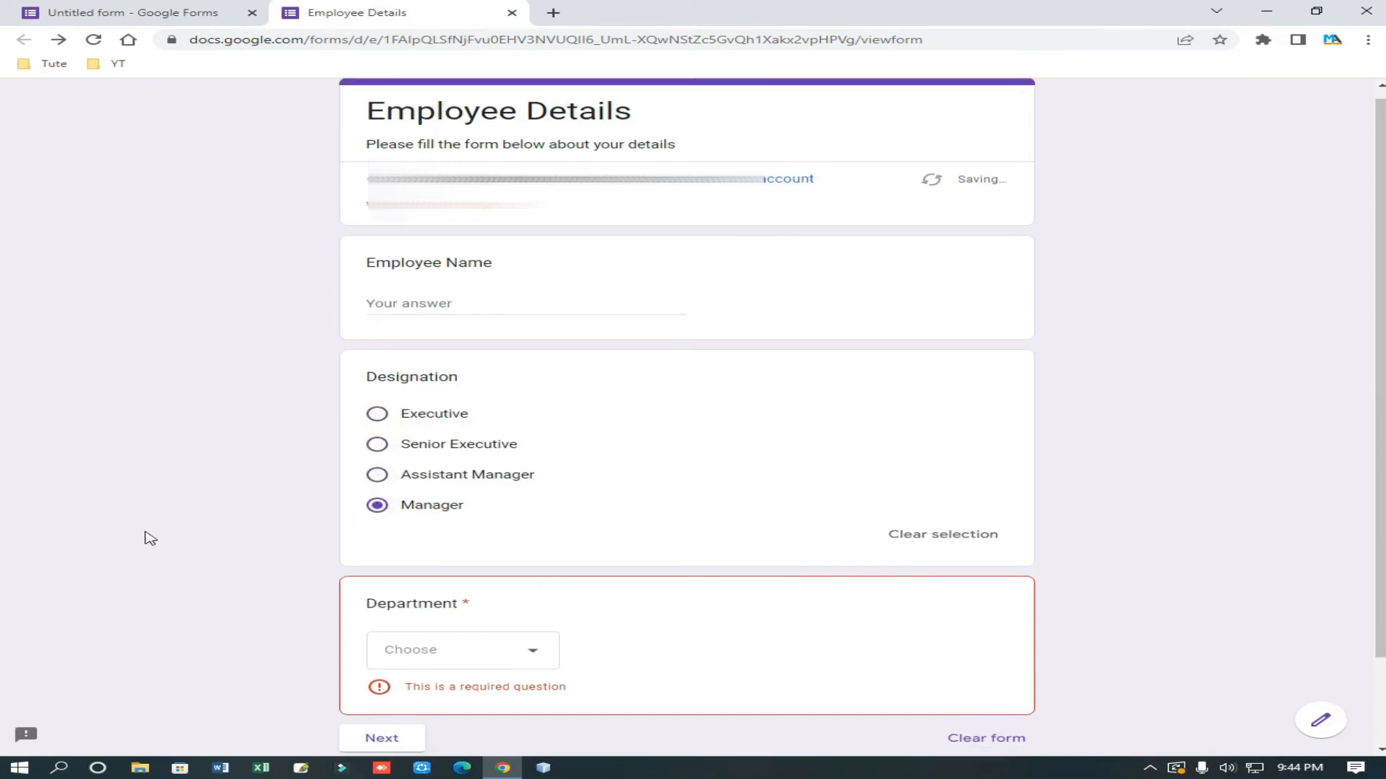
Step: Try to continue to the next section without choosing a department
{"action": "scroll", "coordinate": [217, 523], "scroll_direction": "down", "scroll_amount": 2}
{"action": "left_click", "coordinate": [395, 641]}
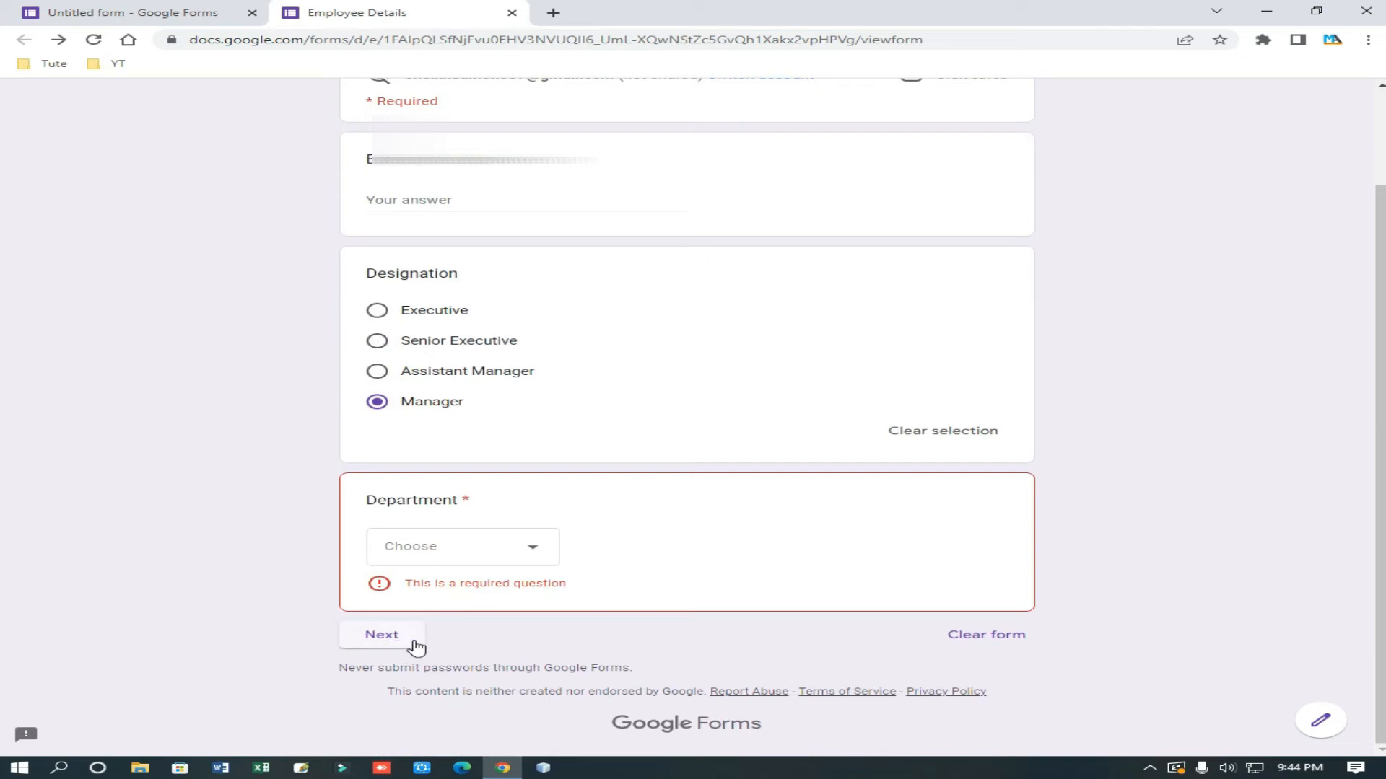
{"action": "left_click", "coordinate": [391, 641]}
{"action": "scroll", "coordinate": [540, 635], "scroll_direction": "up", "scroll_amount": 2}
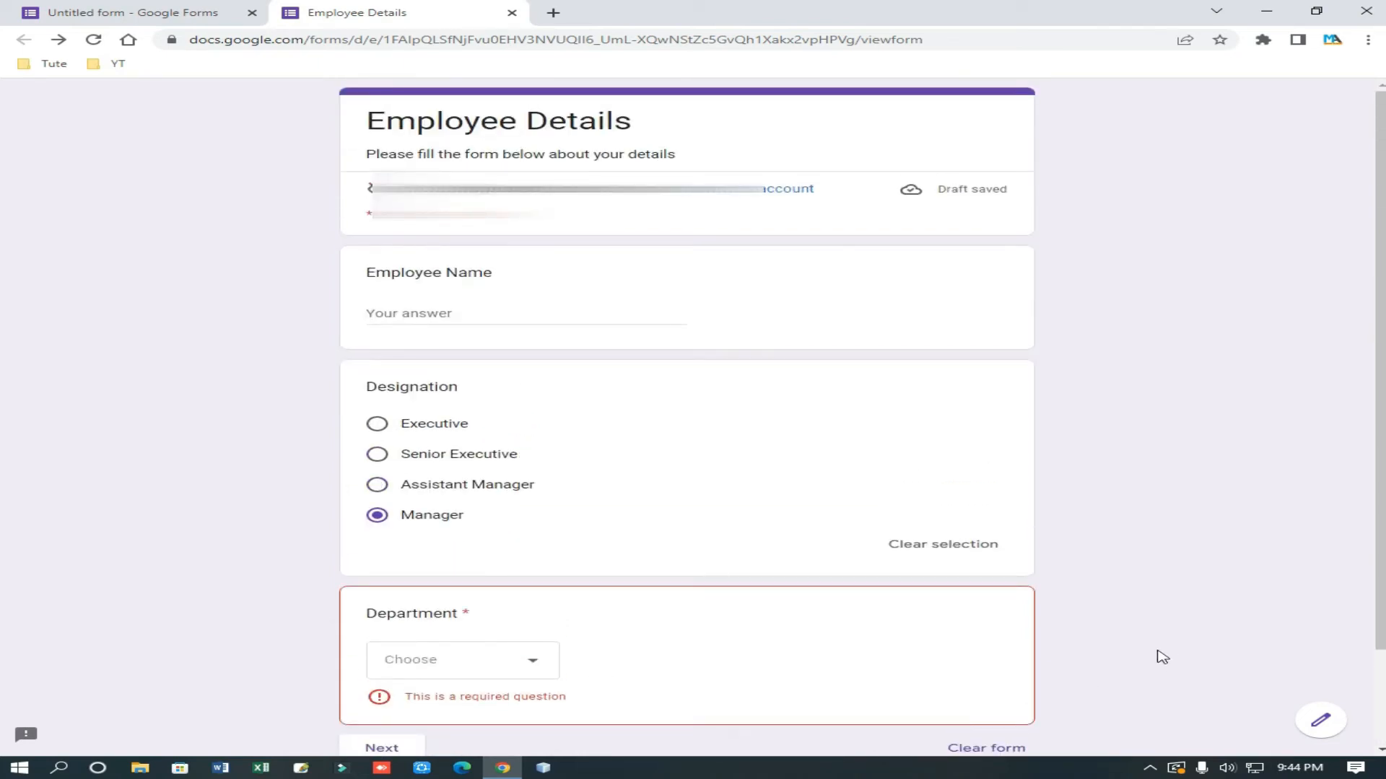
{"action": "scroll", "coordinate": [462, 682], "scroll_direction": "down", "scroll_amount": 2}
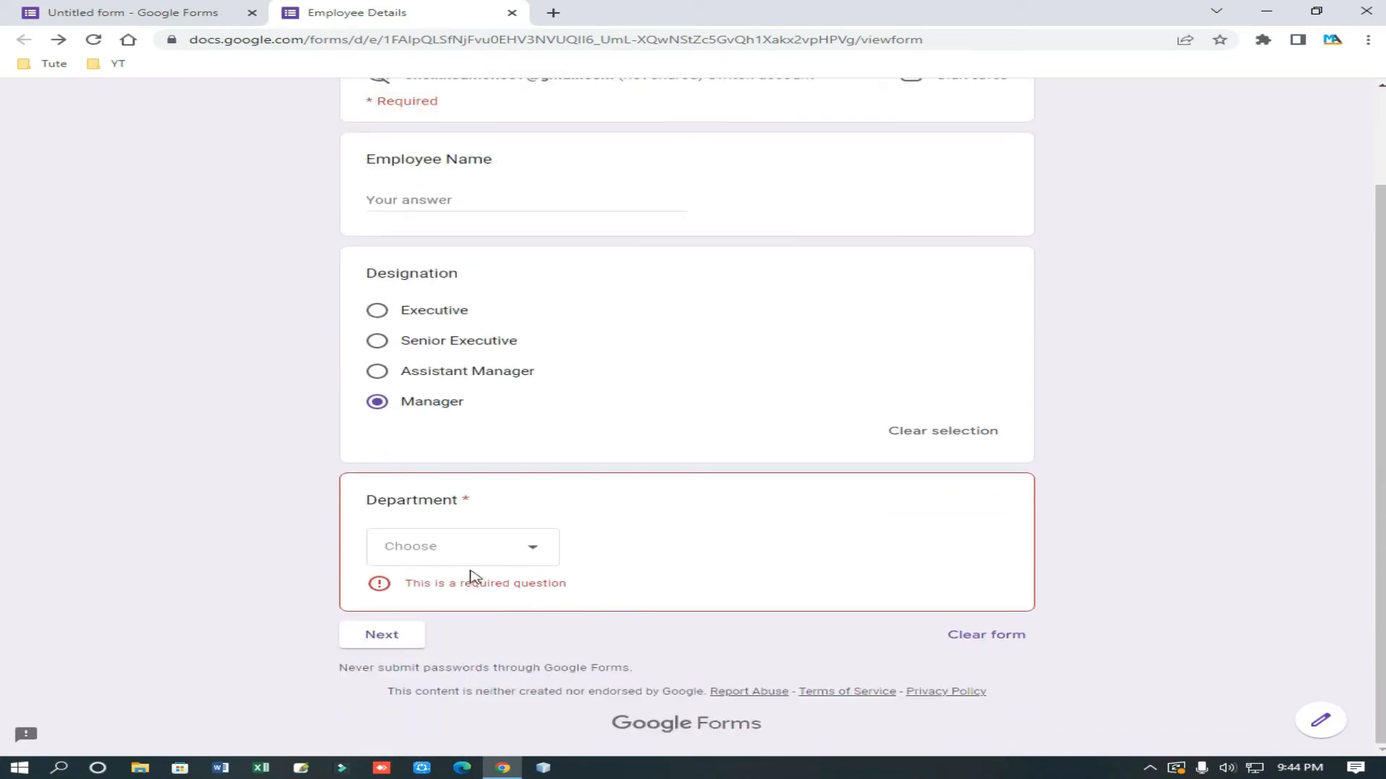
Step: Enter "abc" as the answer to the Employee Name question
{"action": "scroll", "coordinate": [529, 418], "scroll_direction": "up", "scroll_amount": 2}
{"action": "left_click", "coordinate": [449, 318]}
{"action": "type", "text": "abc"}
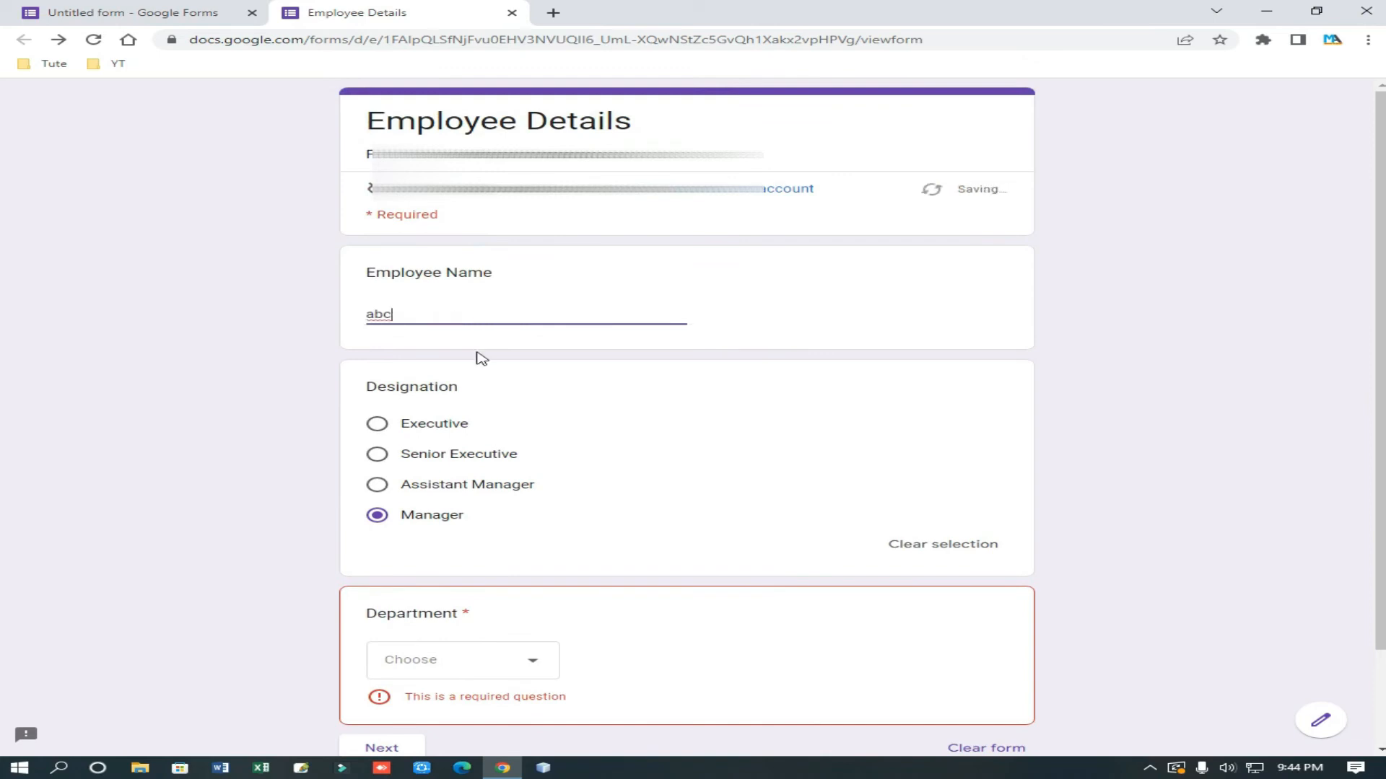
Step: Choose a department for the required Department question and continue to the English section
{"action": "left_click", "coordinate": [452, 650]}
{"action": "left_click", "coordinate": [431, 657]}
{"action": "scroll", "coordinate": [592, 620], "scroll_direction": "down", "scroll_amount": 2}
{"action": "left_click", "coordinate": [382, 637]}
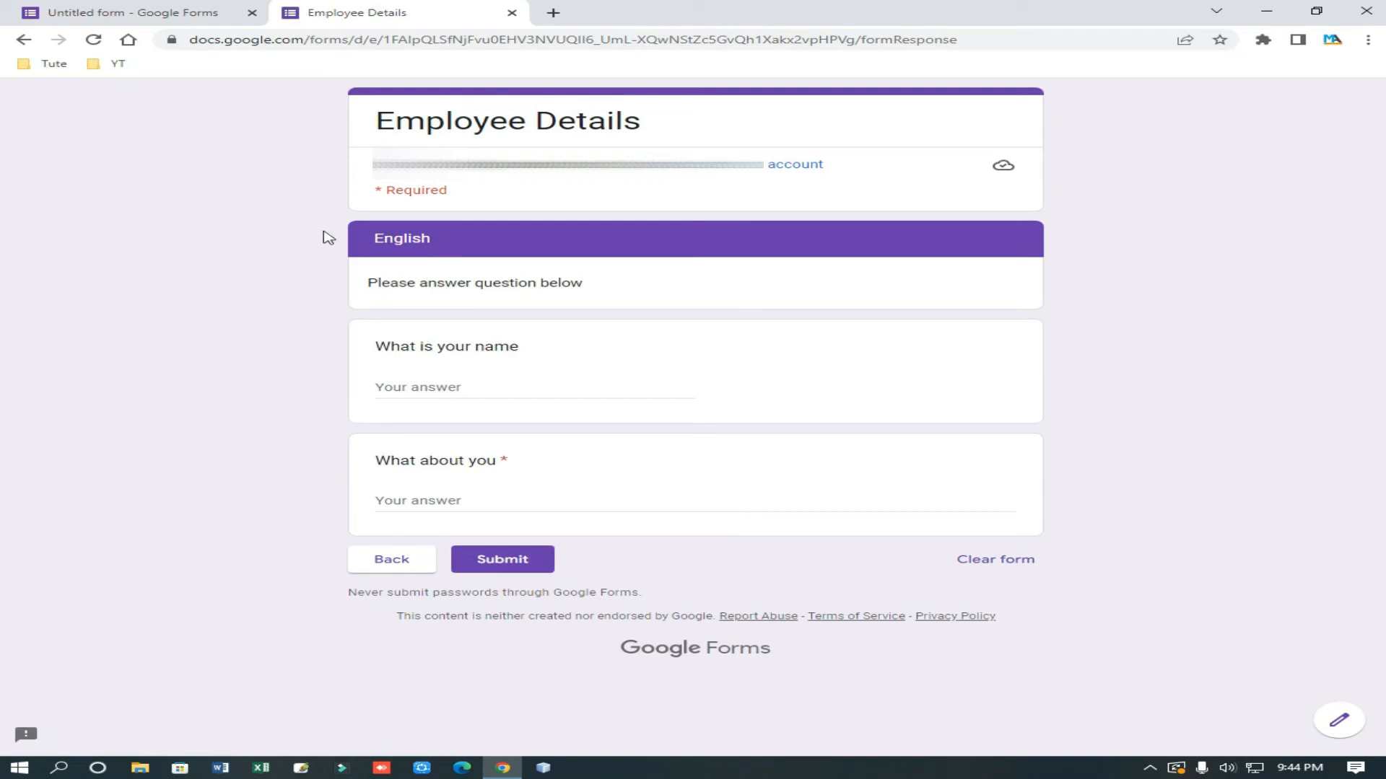
Step: Examine the English section's title, description and questions, checking which question must be answered
{"action": "left_click_drag", "start_coordinate": [349, 238], "coordinate": [554, 470]}
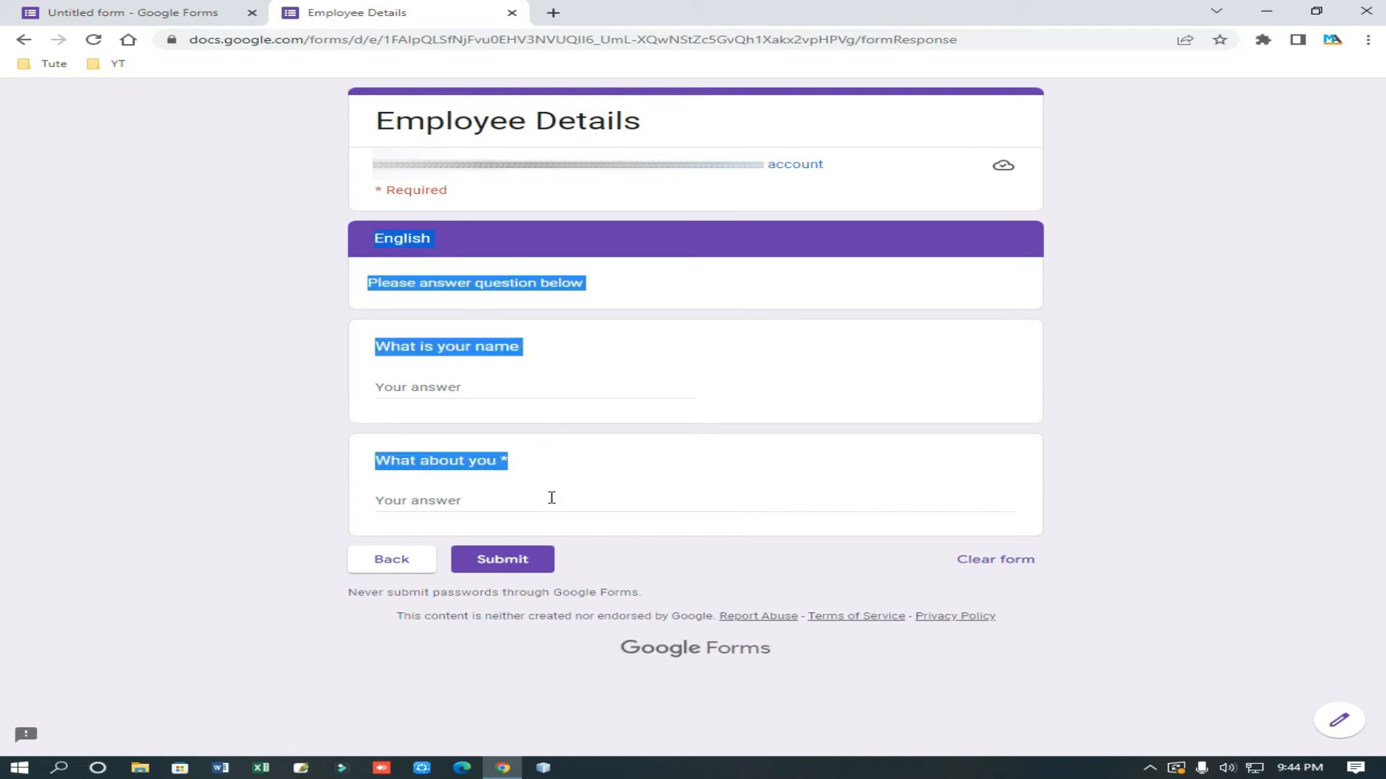
{"action": "left_click", "coordinate": [568, 500]}
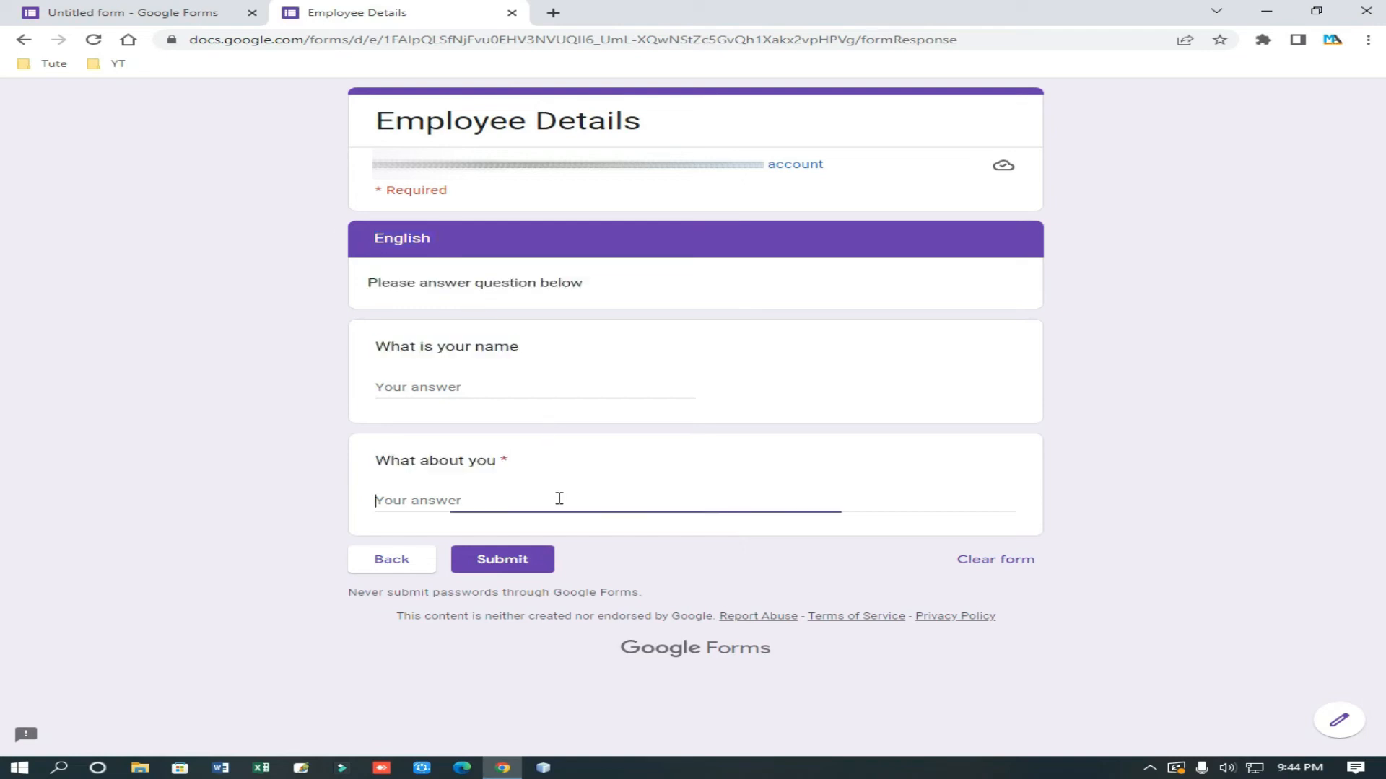
{"action": "left_click", "coordinate": [482, 284]}
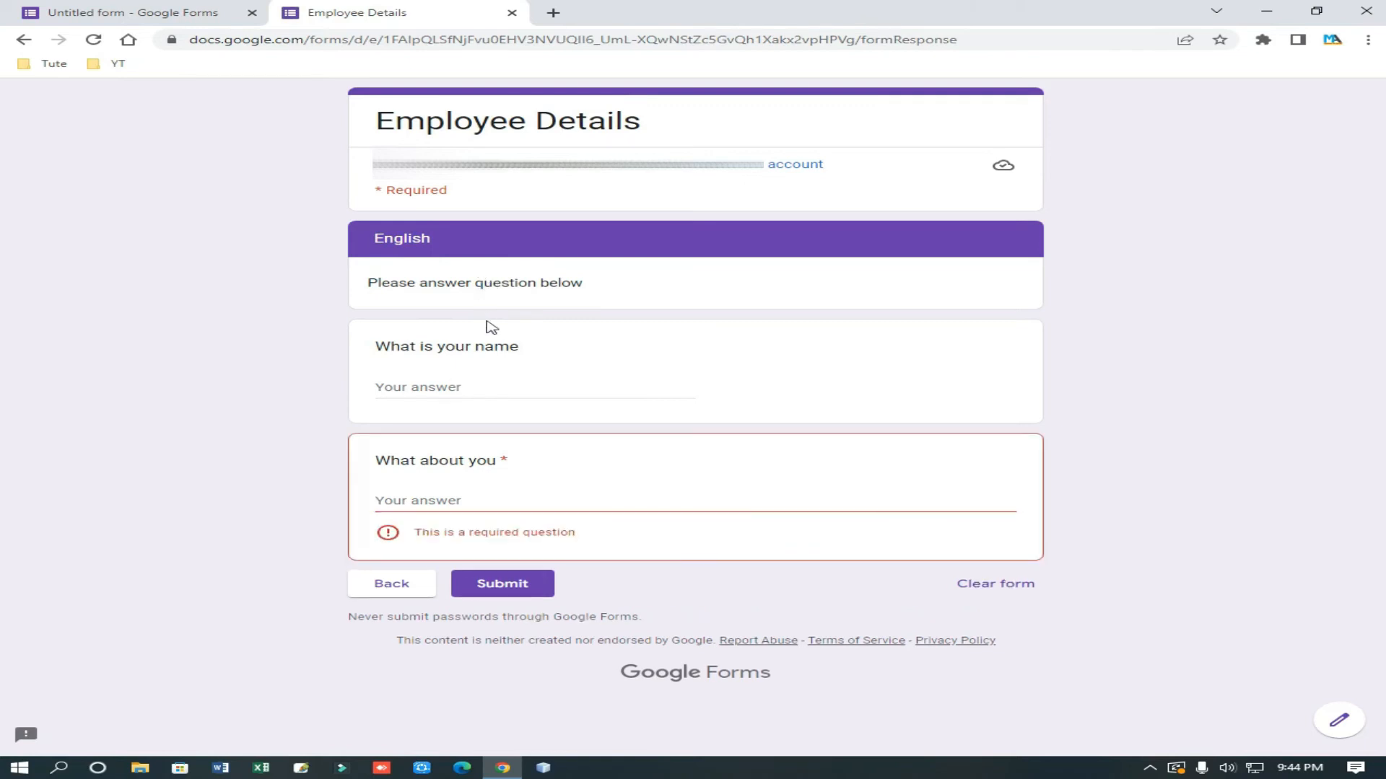
{"action": "left_click", "coordinate": [462, 484]}
{"action": "left_click", "coordinate": [490, 386]}
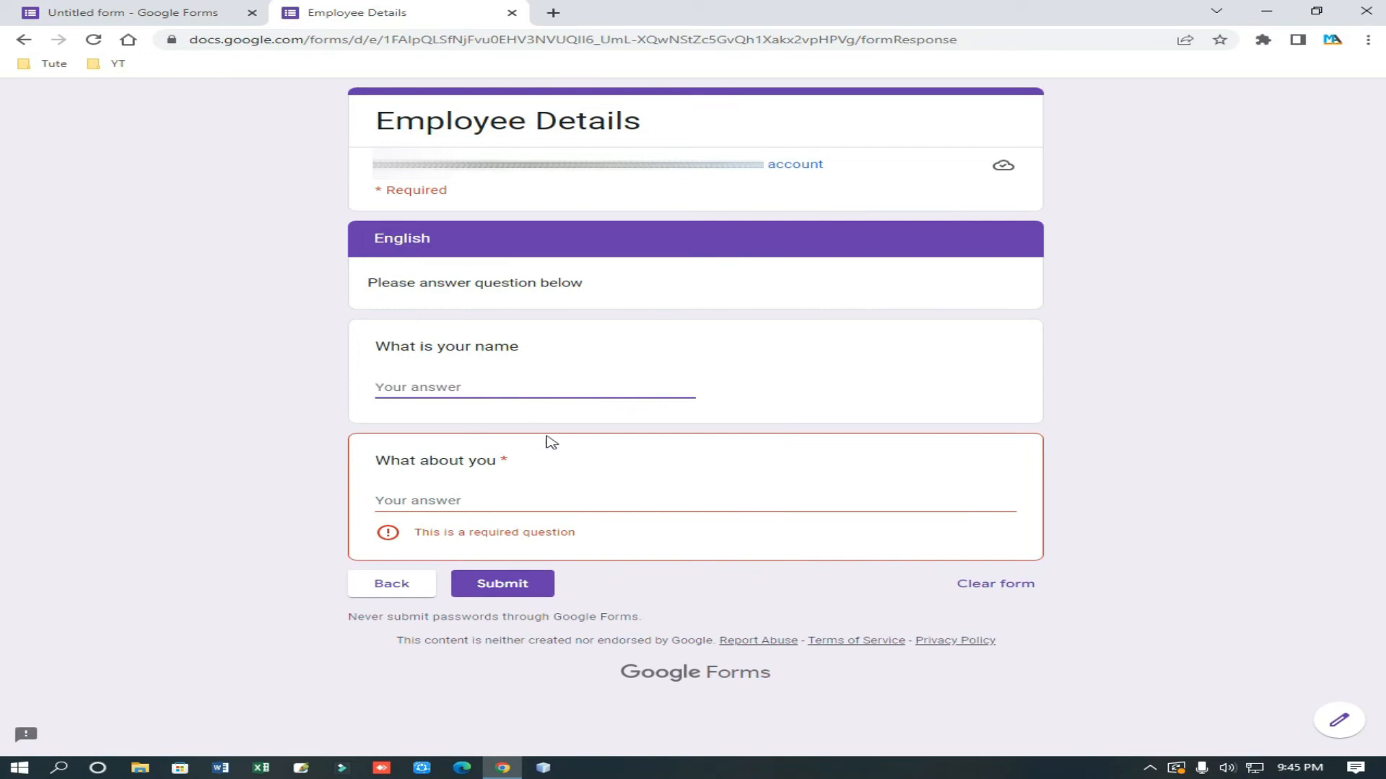
{"action": "left_click_drag", "start_coordinate": [505, 461], "coordinate": [526, 468]}
Step: Answer the required "What about you" question with "i am a student"
{"action": "left_click", "coordinate": [503, 483]}
{"action": "left_click", "coordinate": [462, 497]}
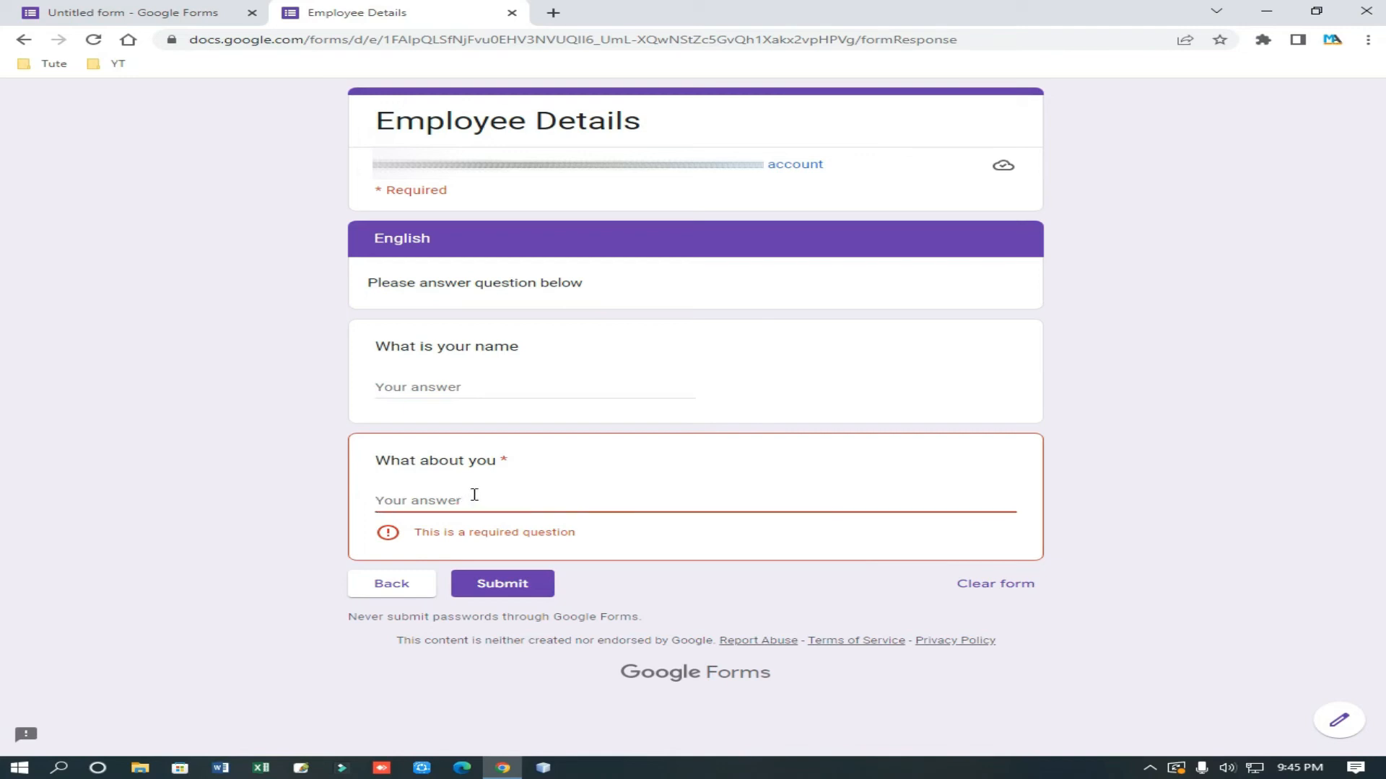
{"action": "type", "text": "i am a student"}
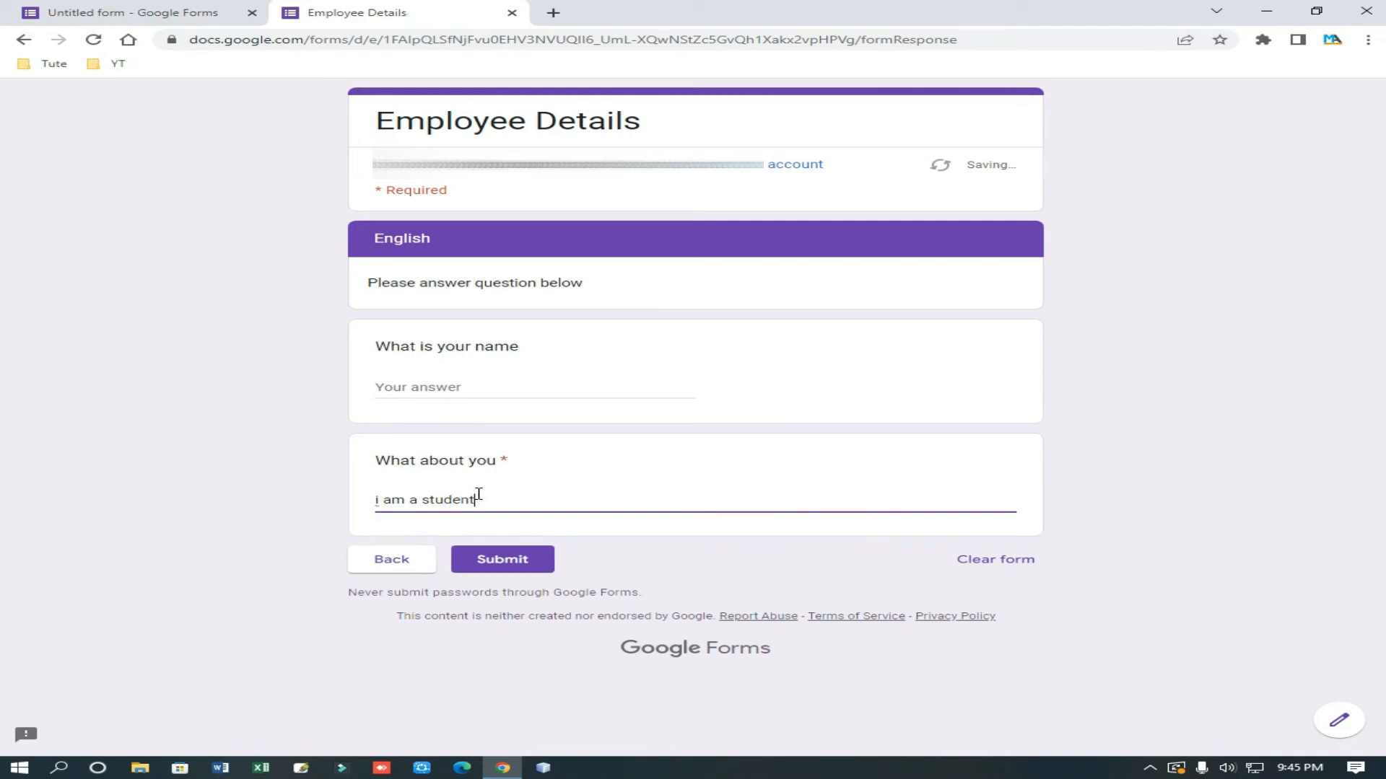
Step: Submit the test response from the English section and close the form preview
{"action": "double_click", "coordinate": [503, 454]}
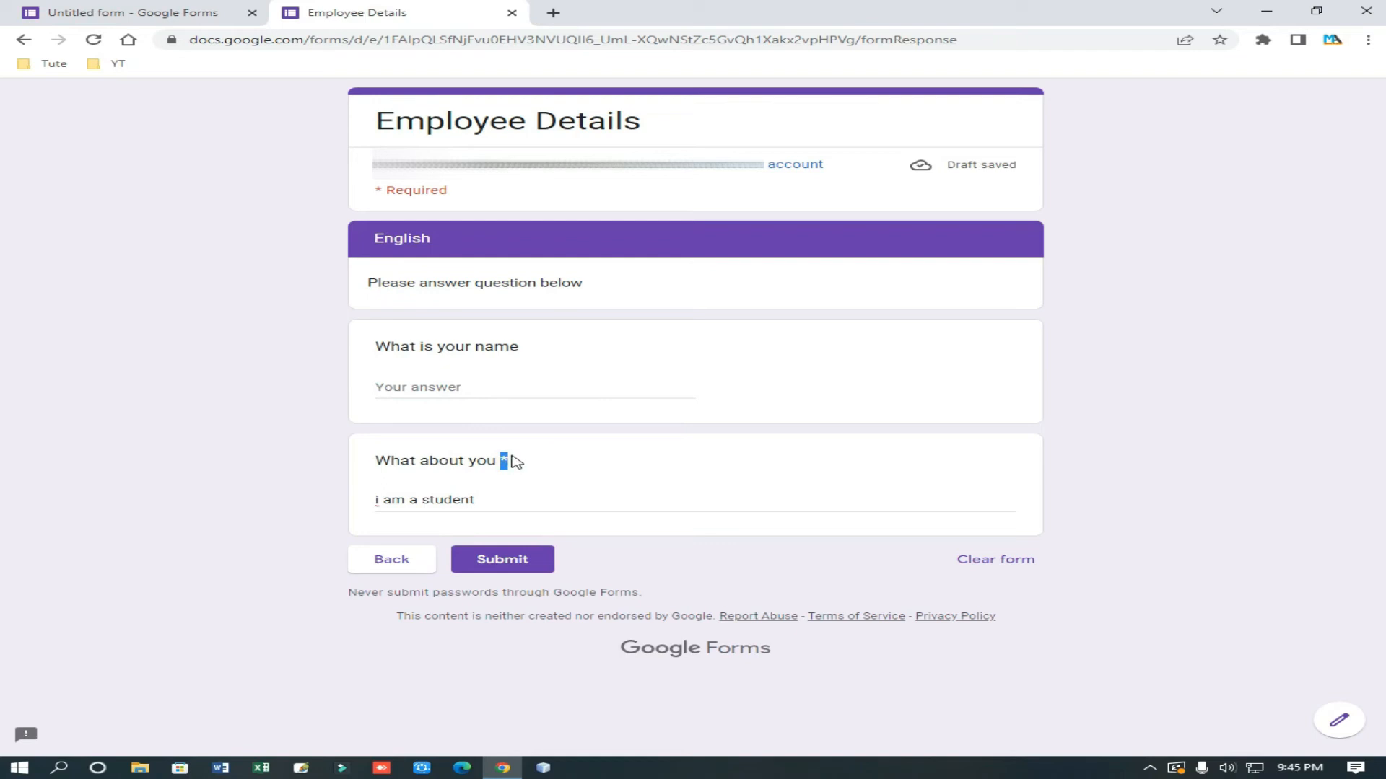
{"action": "left_click", "coordinate": [518, 463]}
{"action": "left_click", "coordinate": [514, 569]}
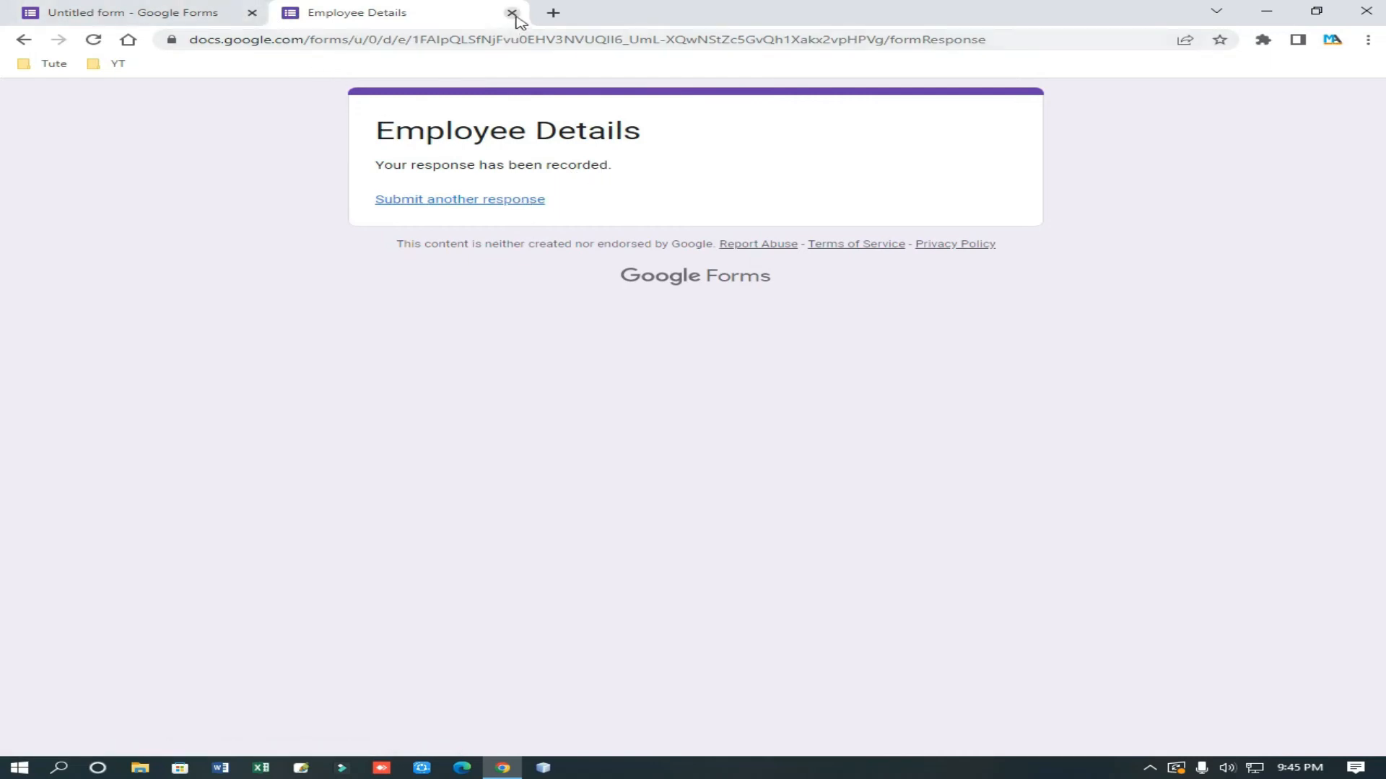
{"action": "key", "text": "ctrl+w"}
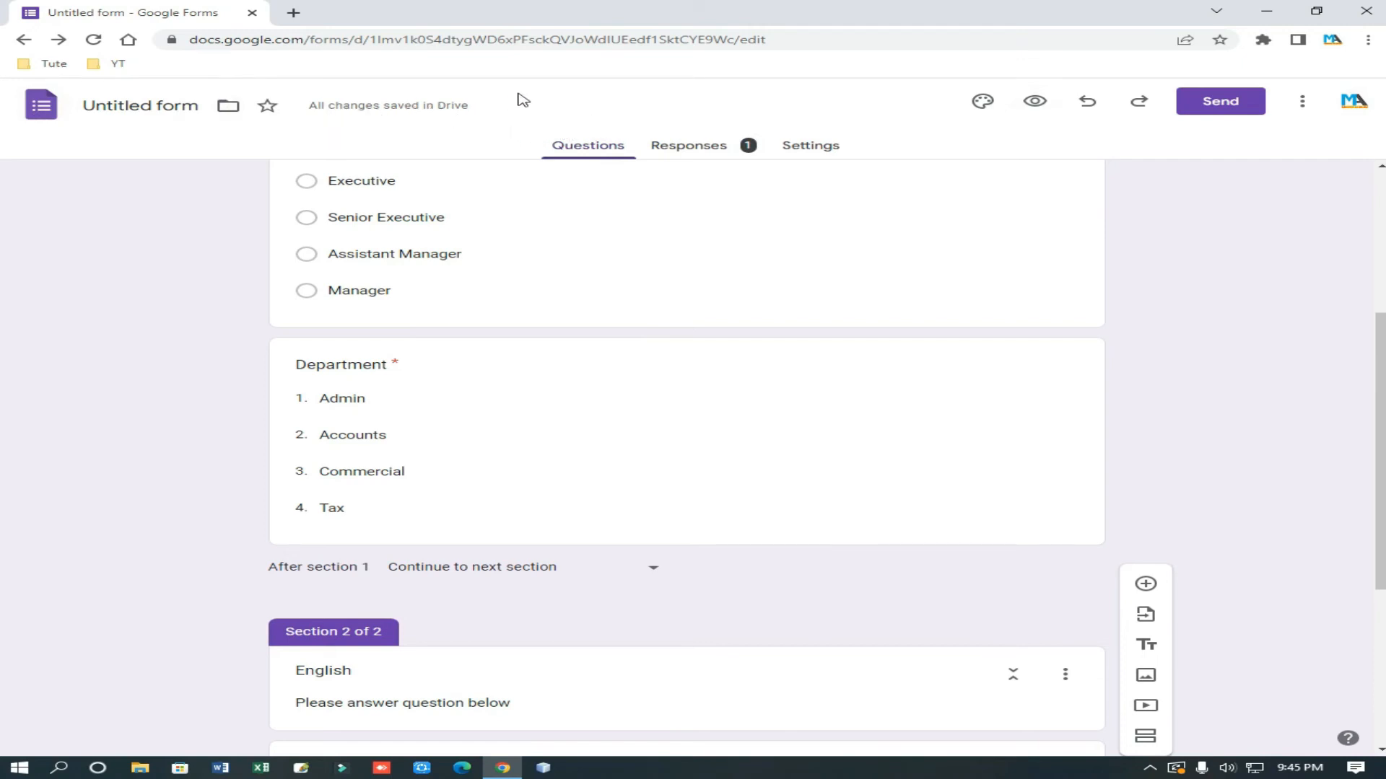
Step: Bring up the form's sending options, switch to sharing by link and copy the full link
{"action": "left_click", "coordinate": [1218, 108]}
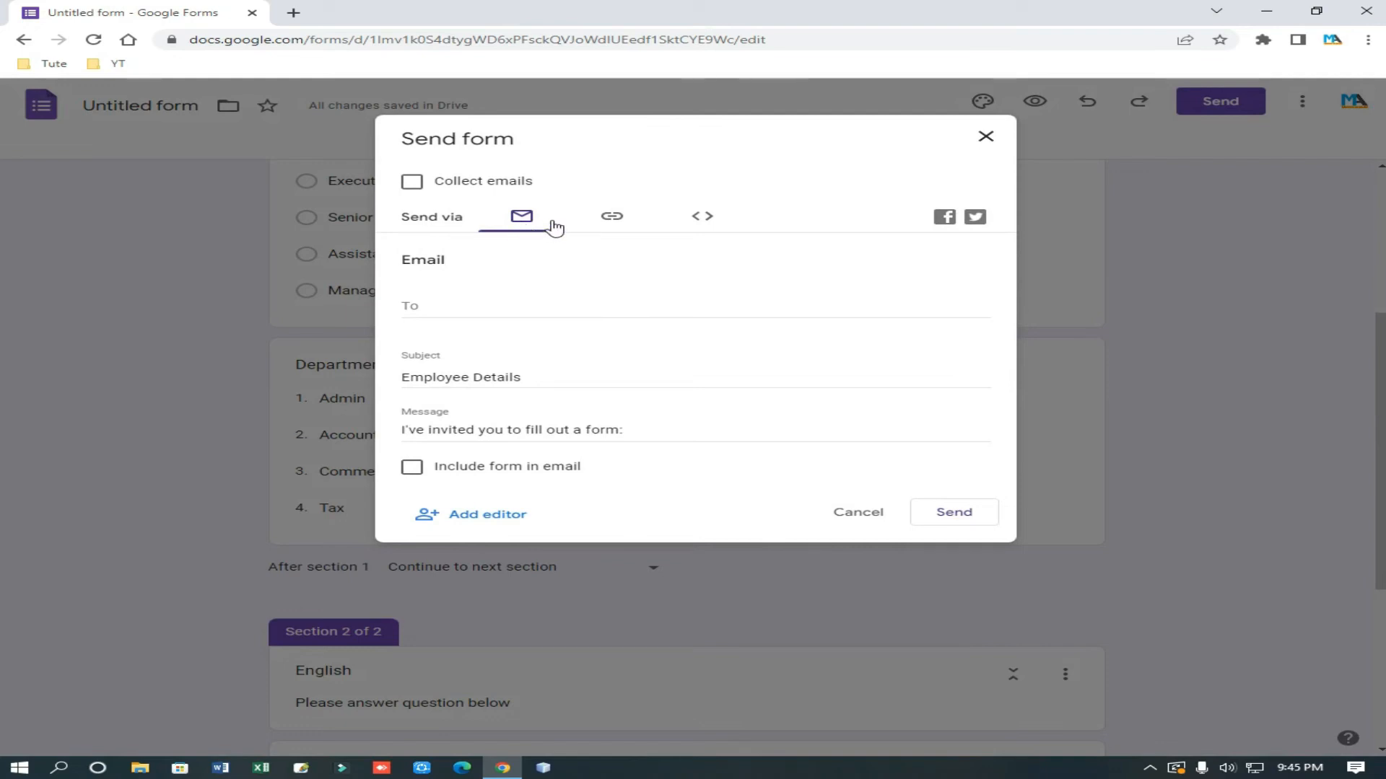
{"action": "left_click", "coordinate": [612, 218]}
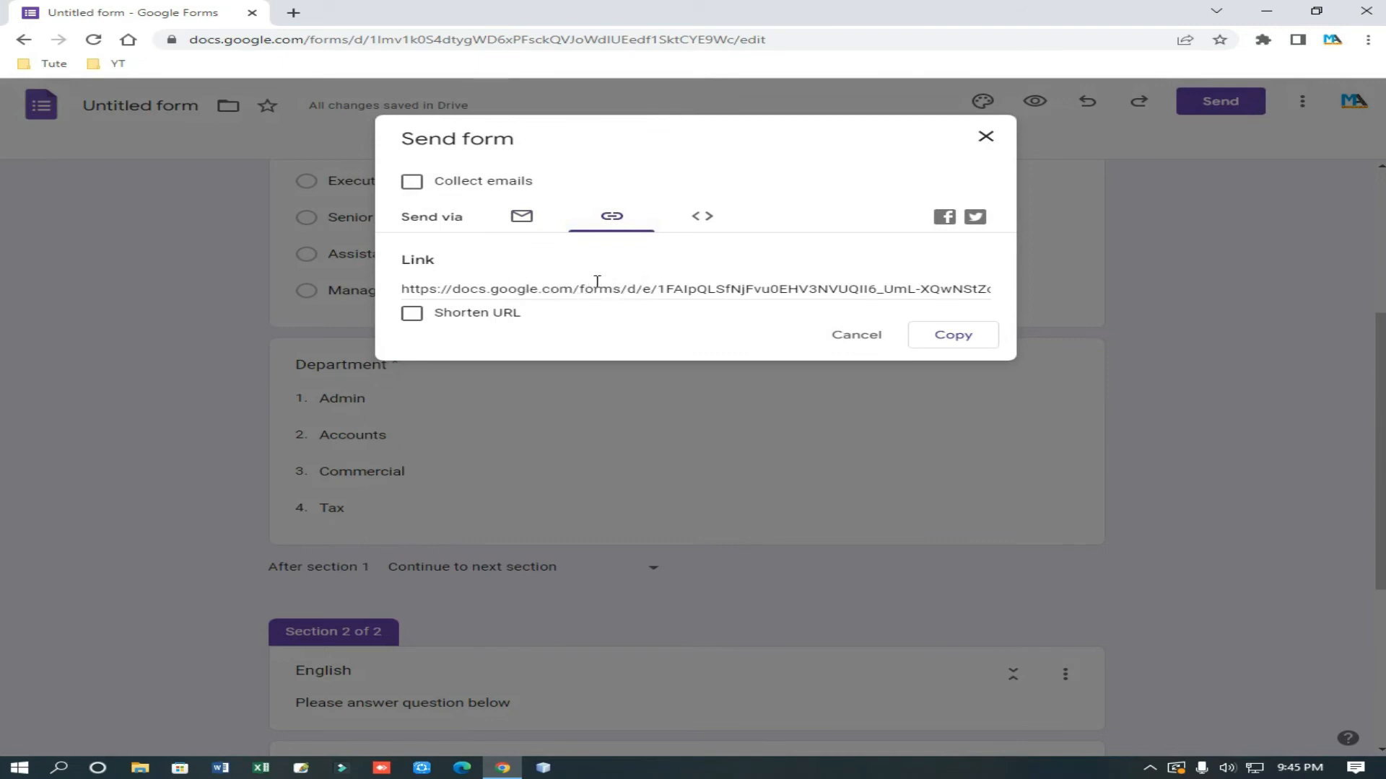
{"action": "left_click", "coordinate": [575, 286]}
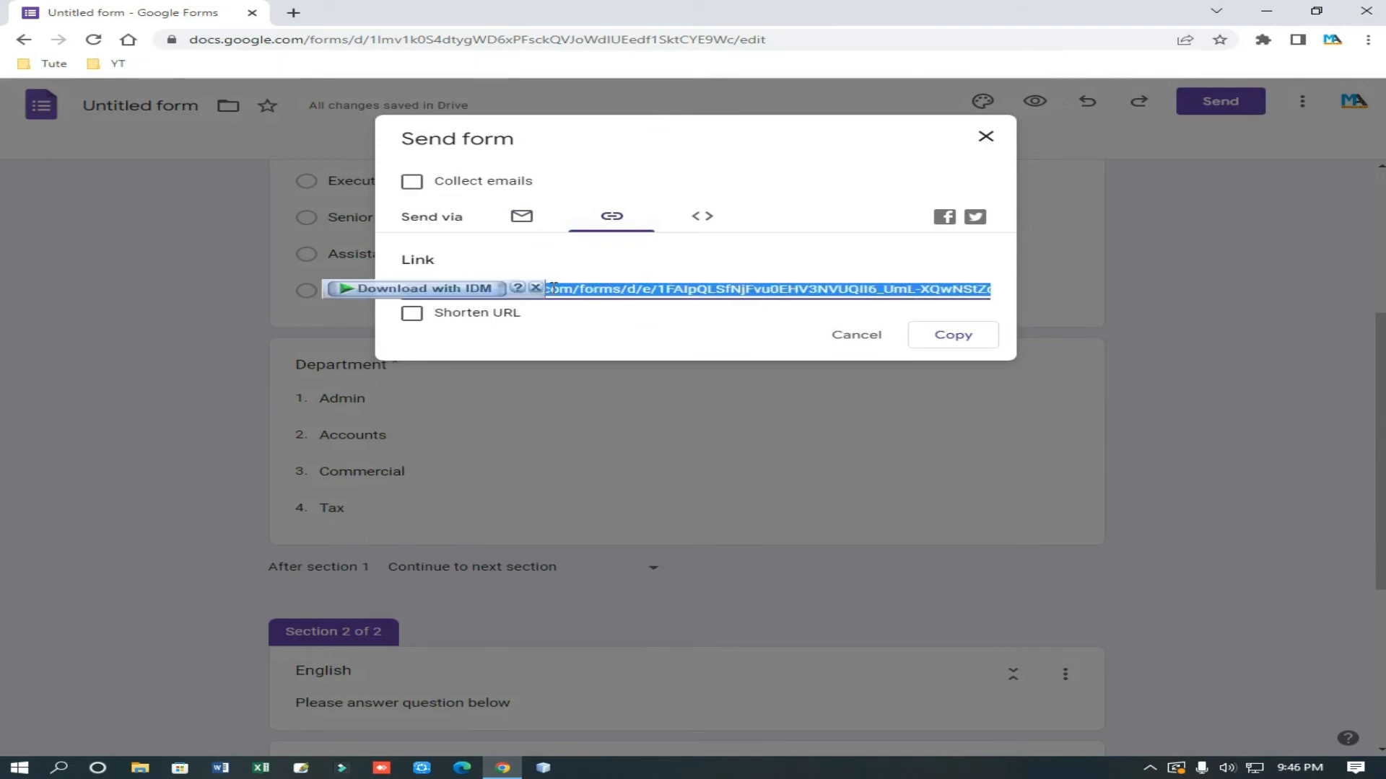
{"action": "right_click", "coordinate": [755, 287]}
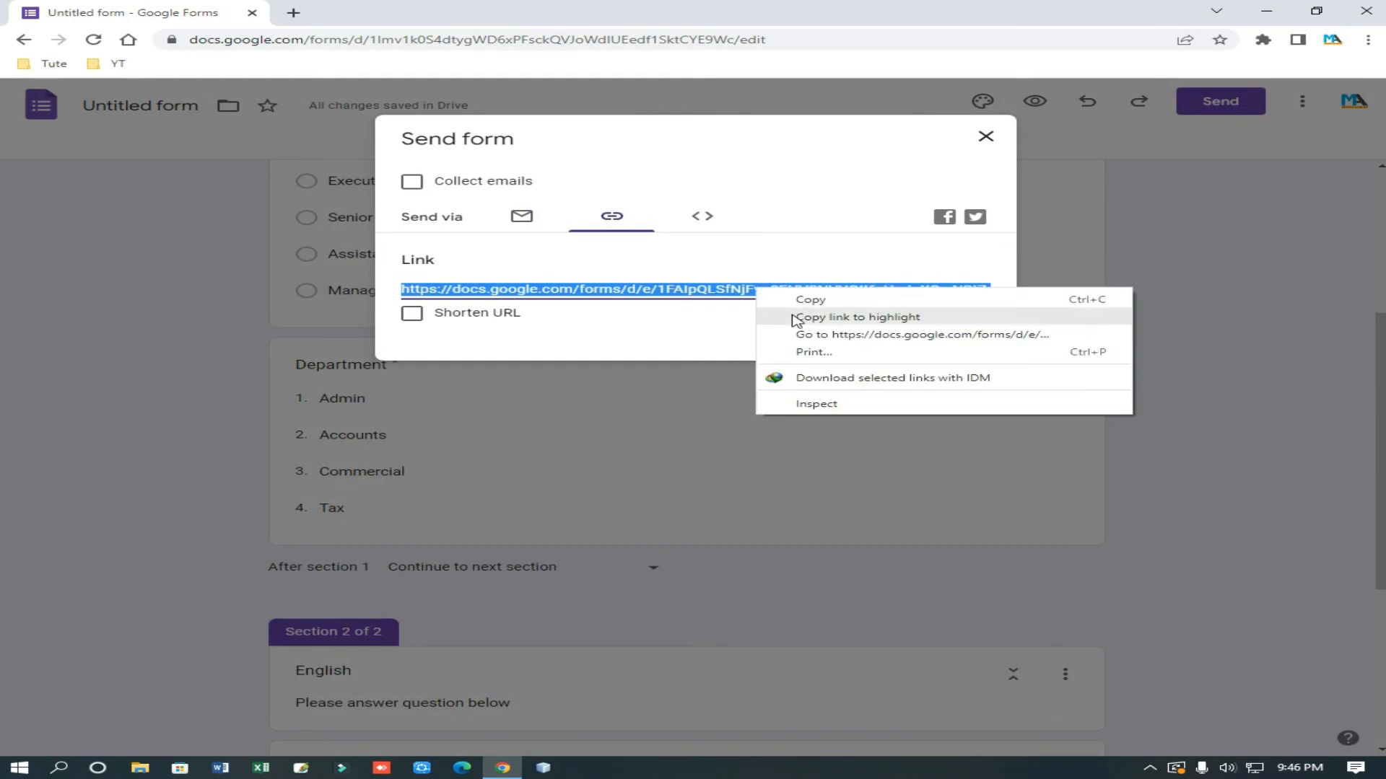
{"action": "left_click", "coordinate": [831, 309]}
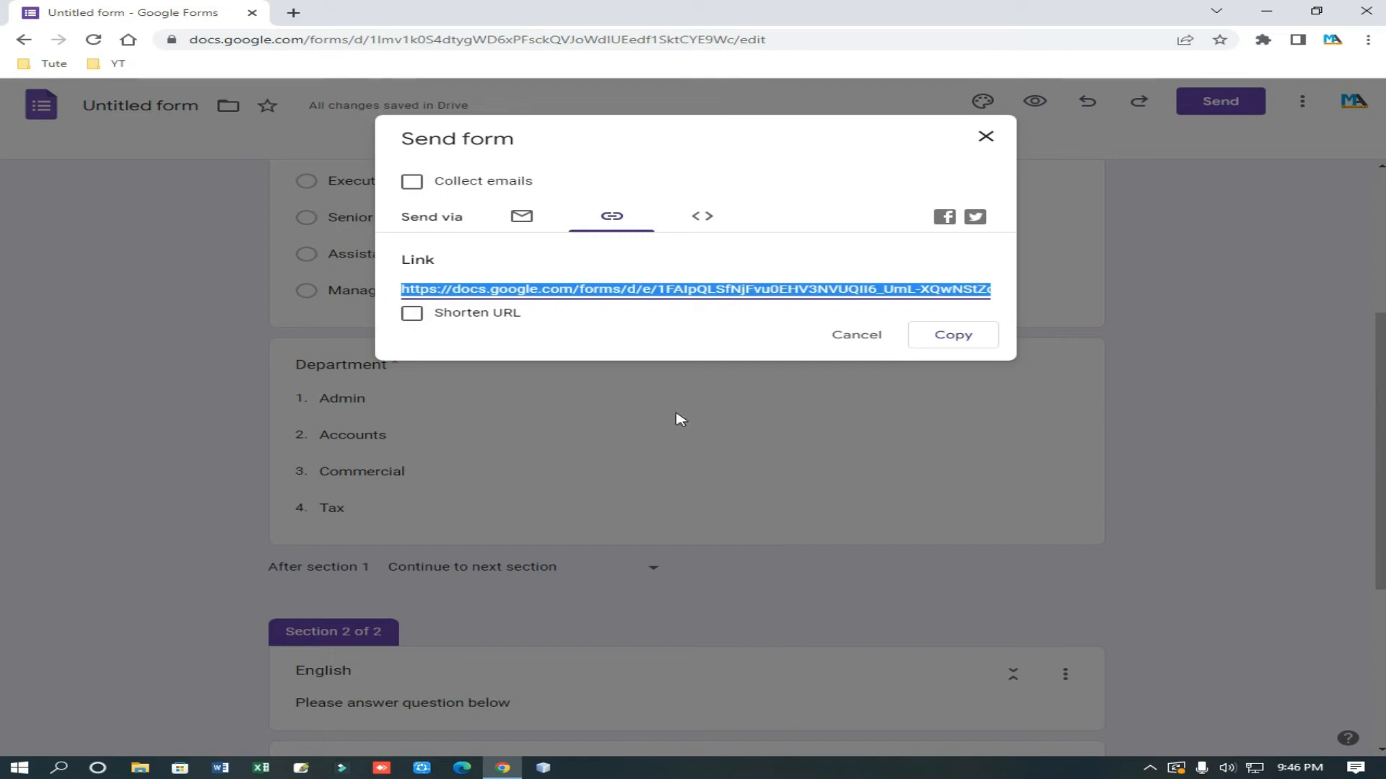
Step: Shorten the form's sharing URL, copy the short link and dismiss the sending options
{"action": "left_click", "coordinate": [416, 314]}
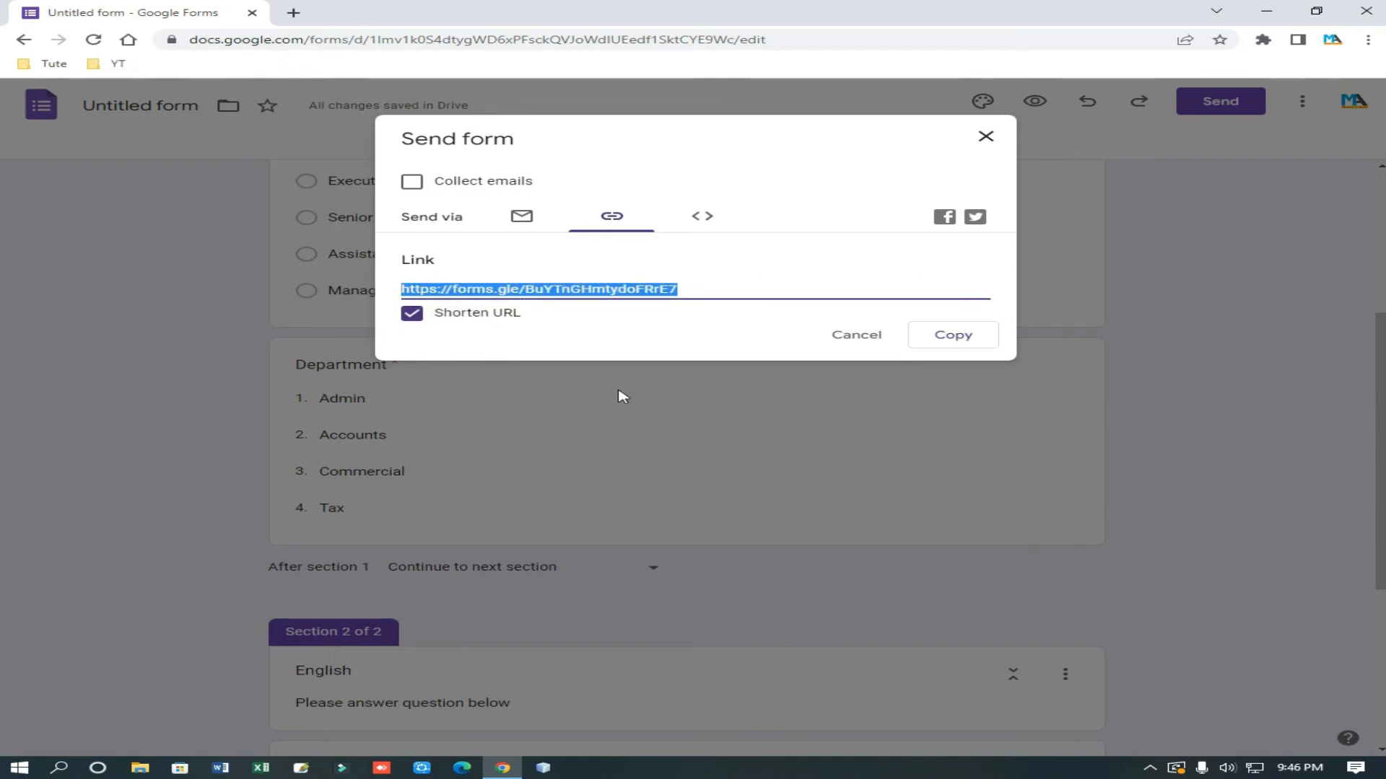
{"action": "right_click", "coordinate": [523, 289]}
{"action": "left_click", "coordinate": [546, 298]}
{"action": "left_click", "coordinate": [865, 343]}
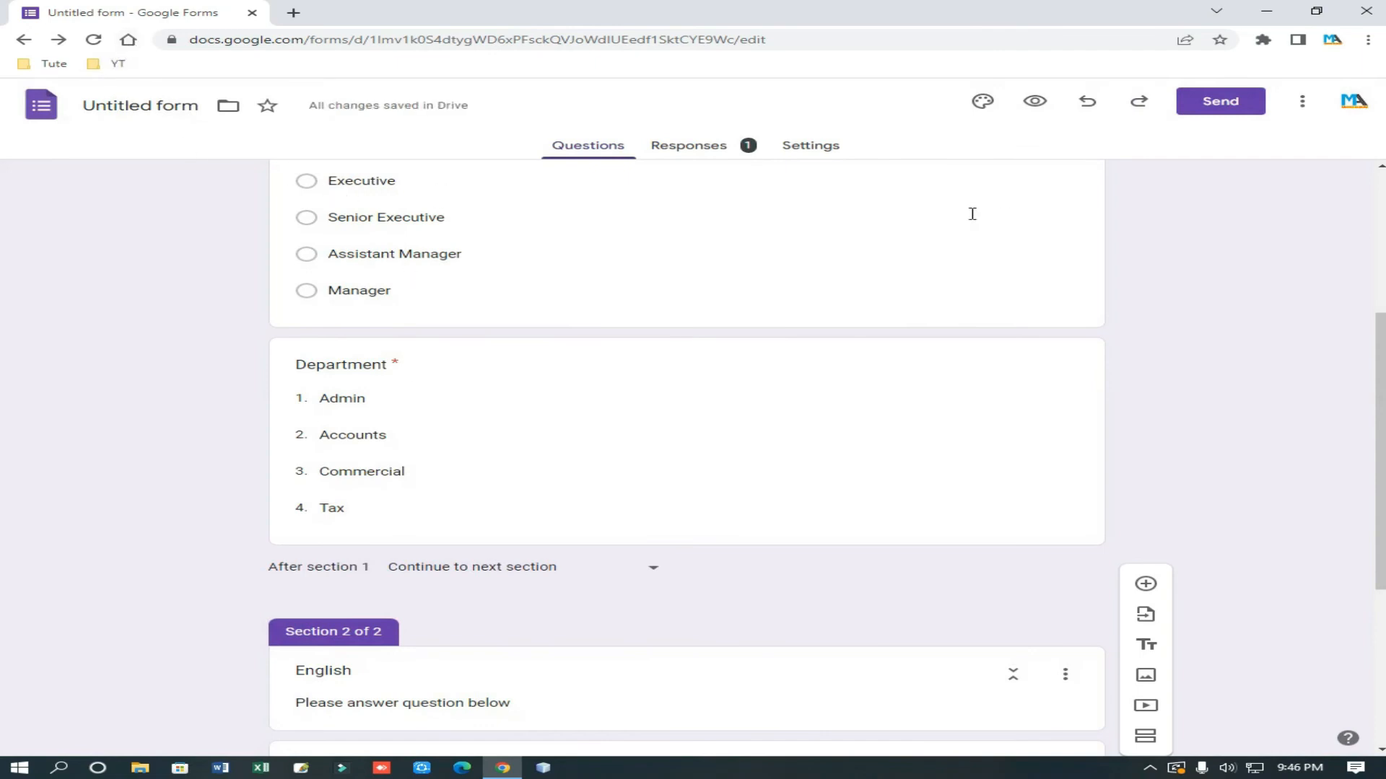
Step: Leave the form for the browser's home page and open the Google Forms overview from the Google apps
{"action": "left_click", "coordinate": [127, 39]}
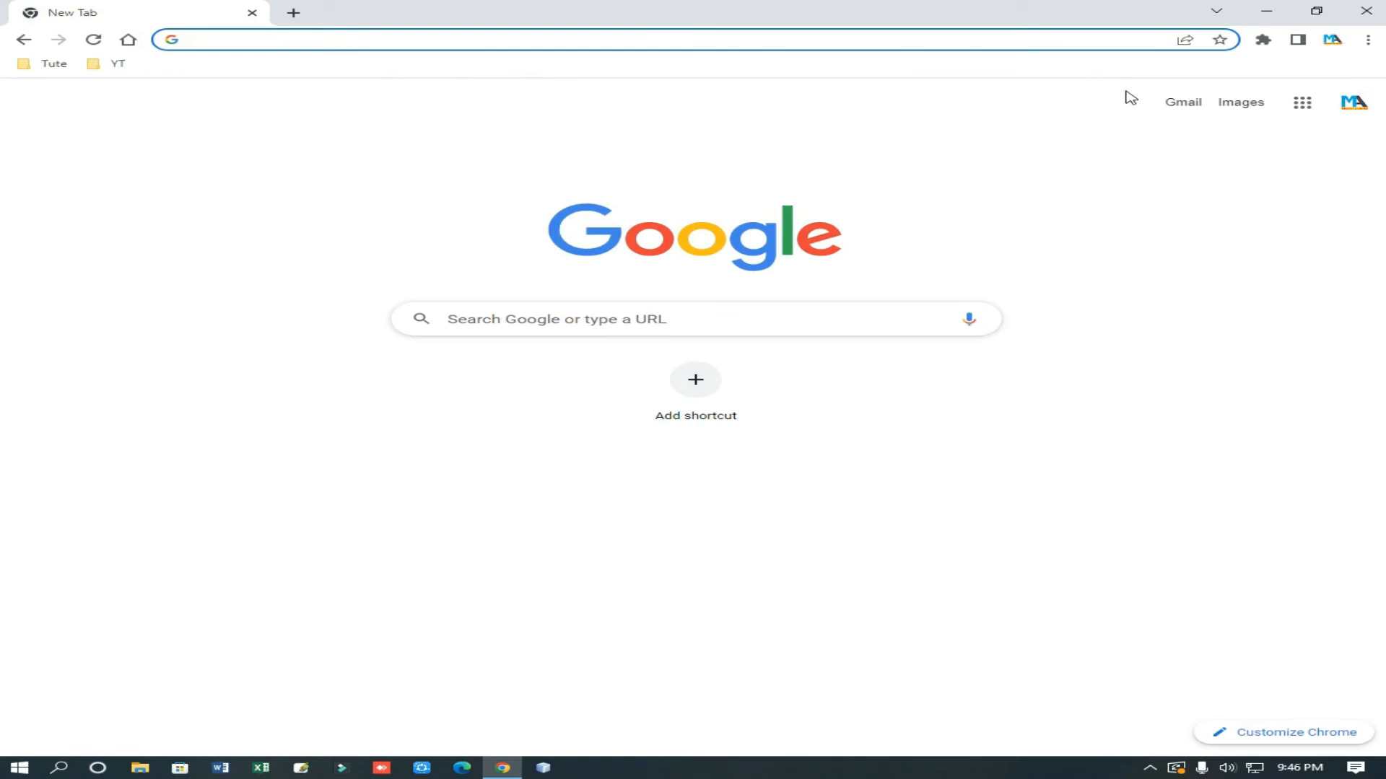
{"action": "left_click", "coordinate": [1292, 112]}
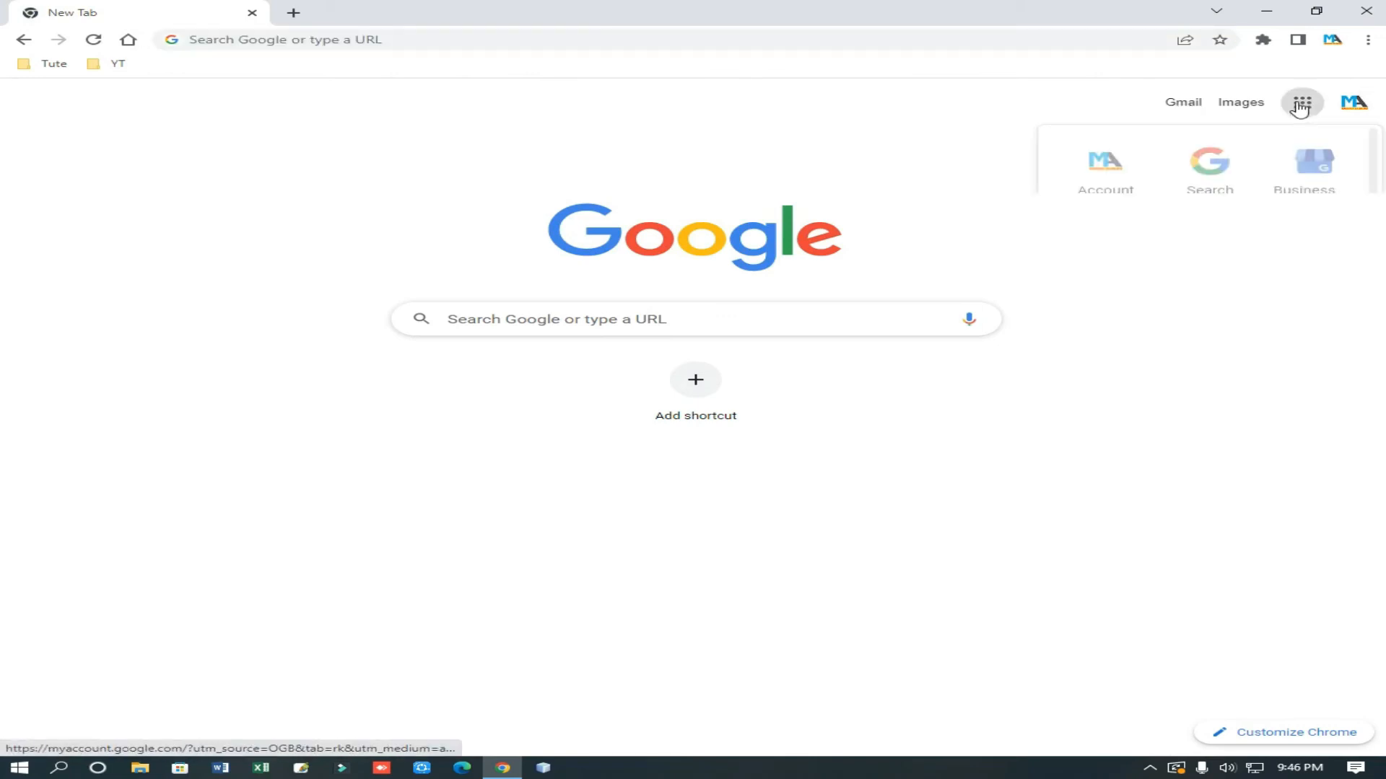
{"action": "scroll", "coordinate": [1247, 349], "scroll_direction": "down", "scroll_amount": 5}
{"action": "left_click", "coordinate": [1329, 366]}
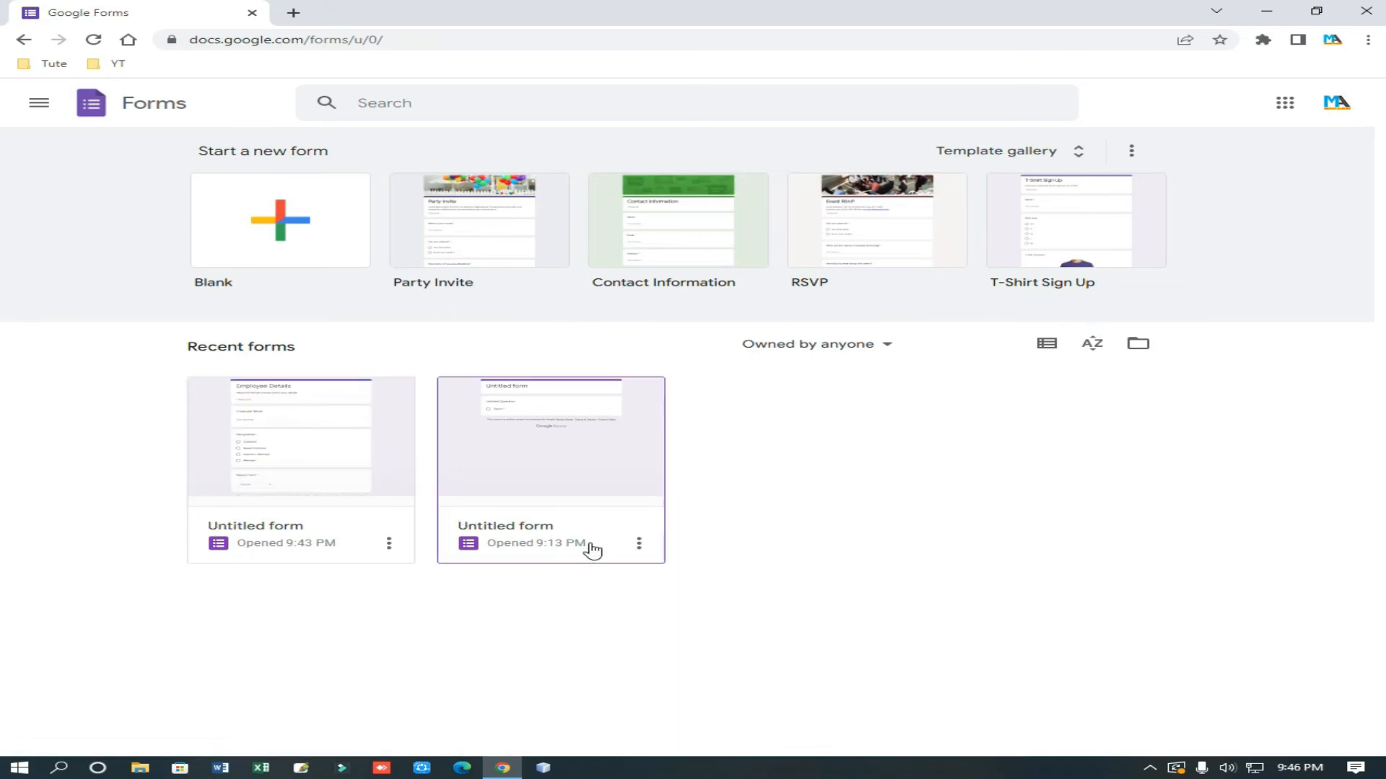
Step: Move the spare untitled form opened at 9:13 PM to the trash
{"action": "left_click", "coordinate": [638, 545]}
{"action": "left_click", "coordinate": [613, 607]}
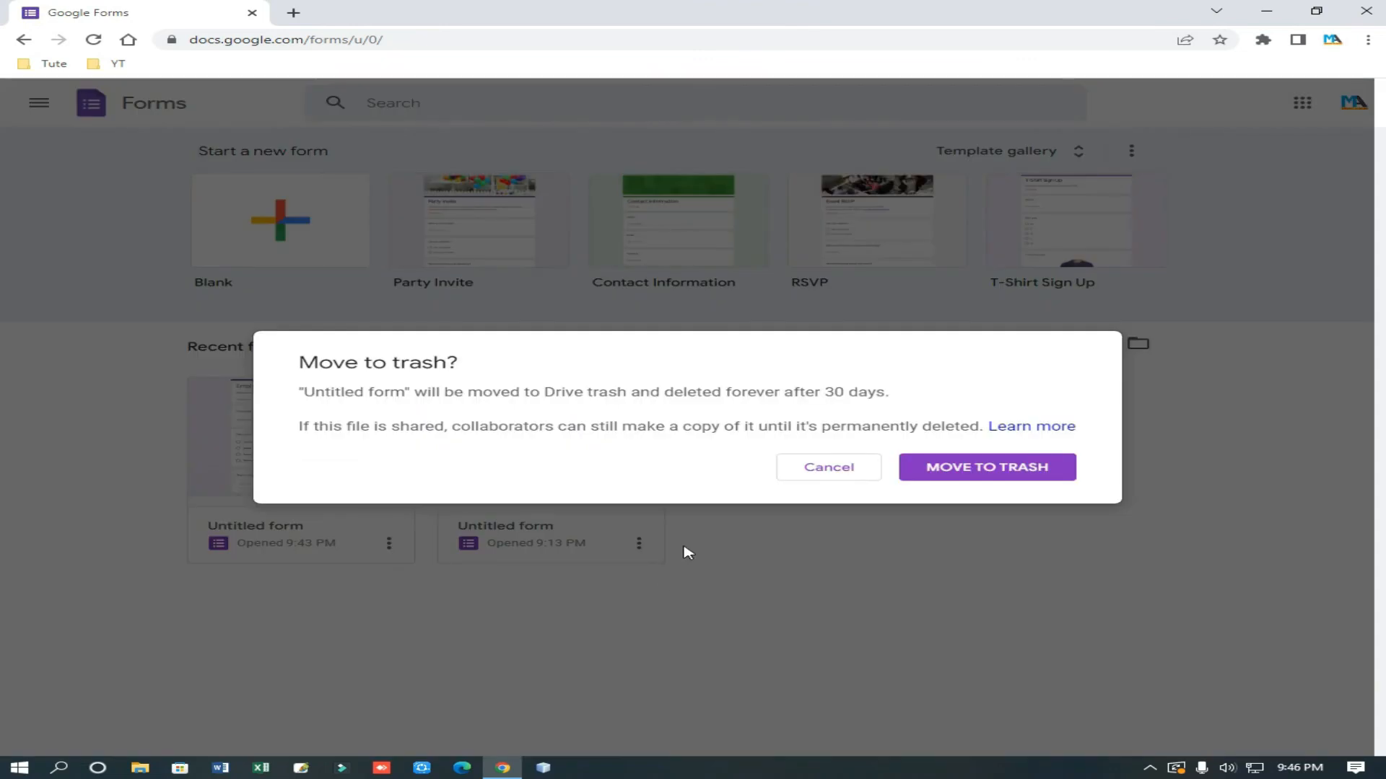
{"action": "left_click", "coordinate": [988, 469]}
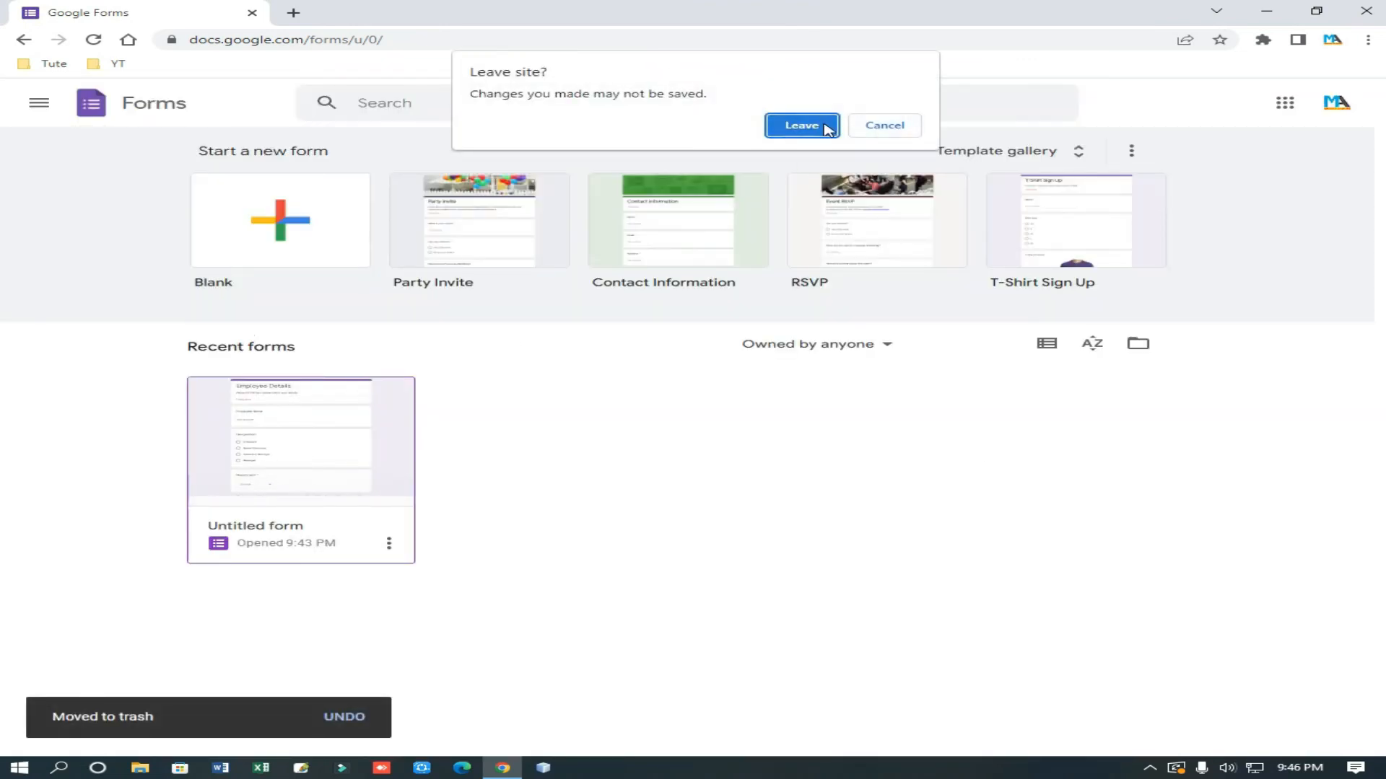
Step: Reopen the remaining Employee Details form from the recent forms for editing
{"action": "left_click", "coordinate": [801, 125]}
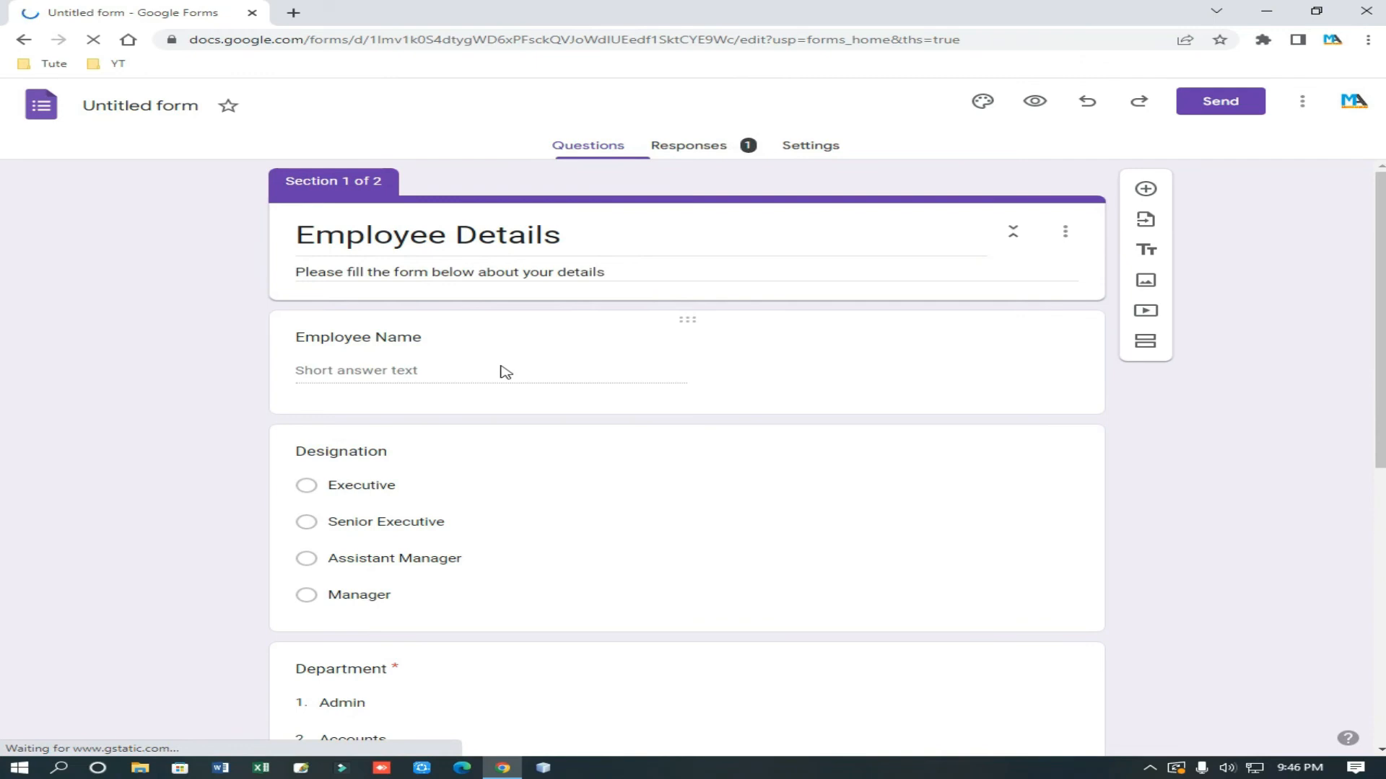
{"action": "left_click", "coordinate": [511, 369]}
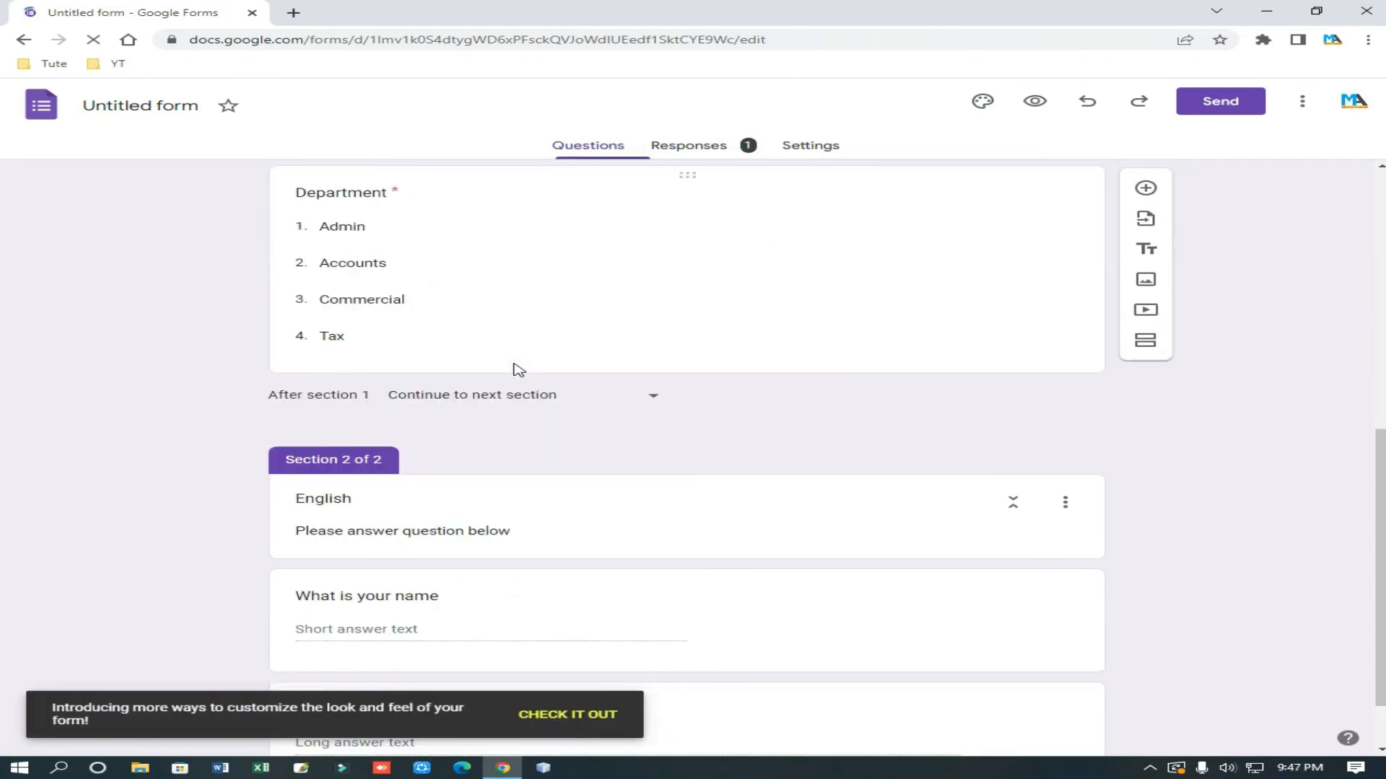
{"action": "scroll", "coordinate": [519, 370], "scroll_direction": "up", "scroll_amount": 2}
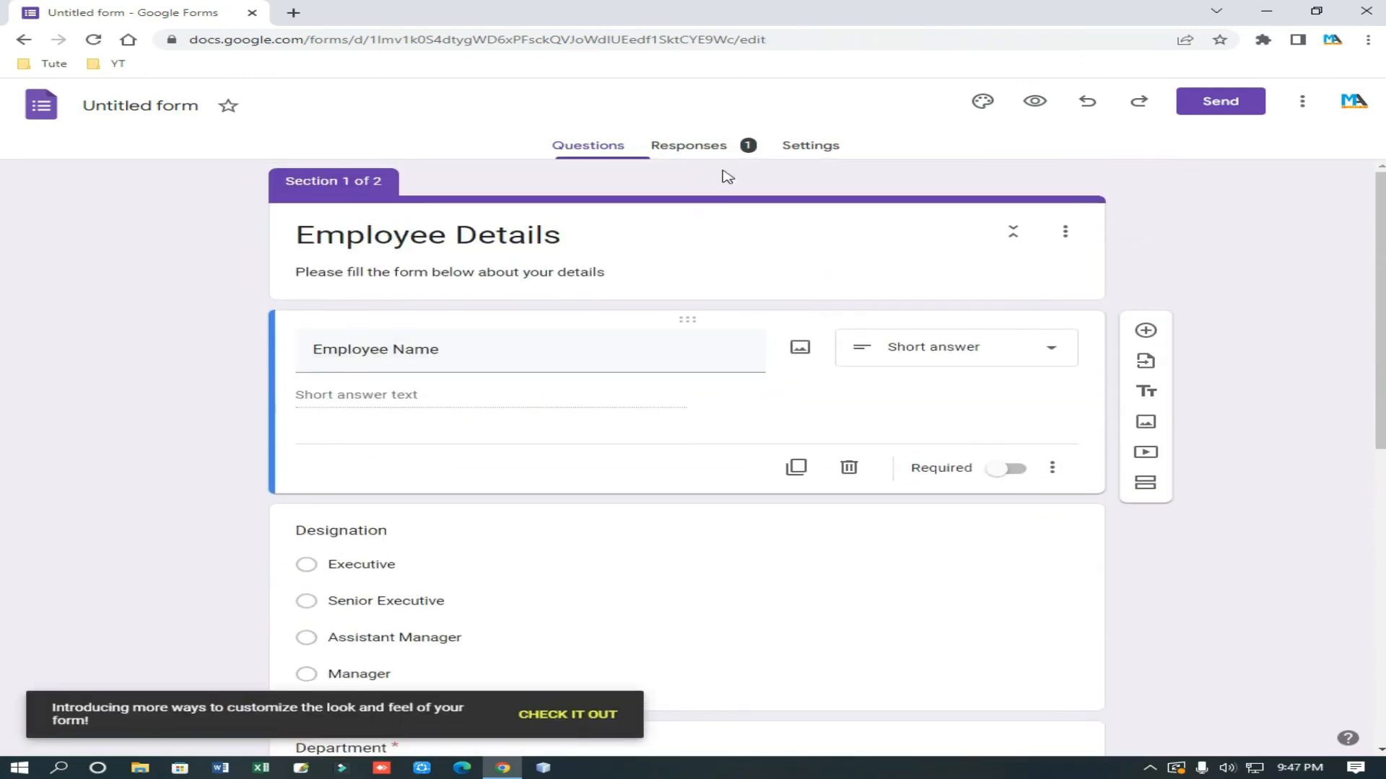
Step: Examine the form's response summary, checking the Employee Name answer and the Designation and Department charts
{"action": "left_click", "coordinate": [708, 149]}
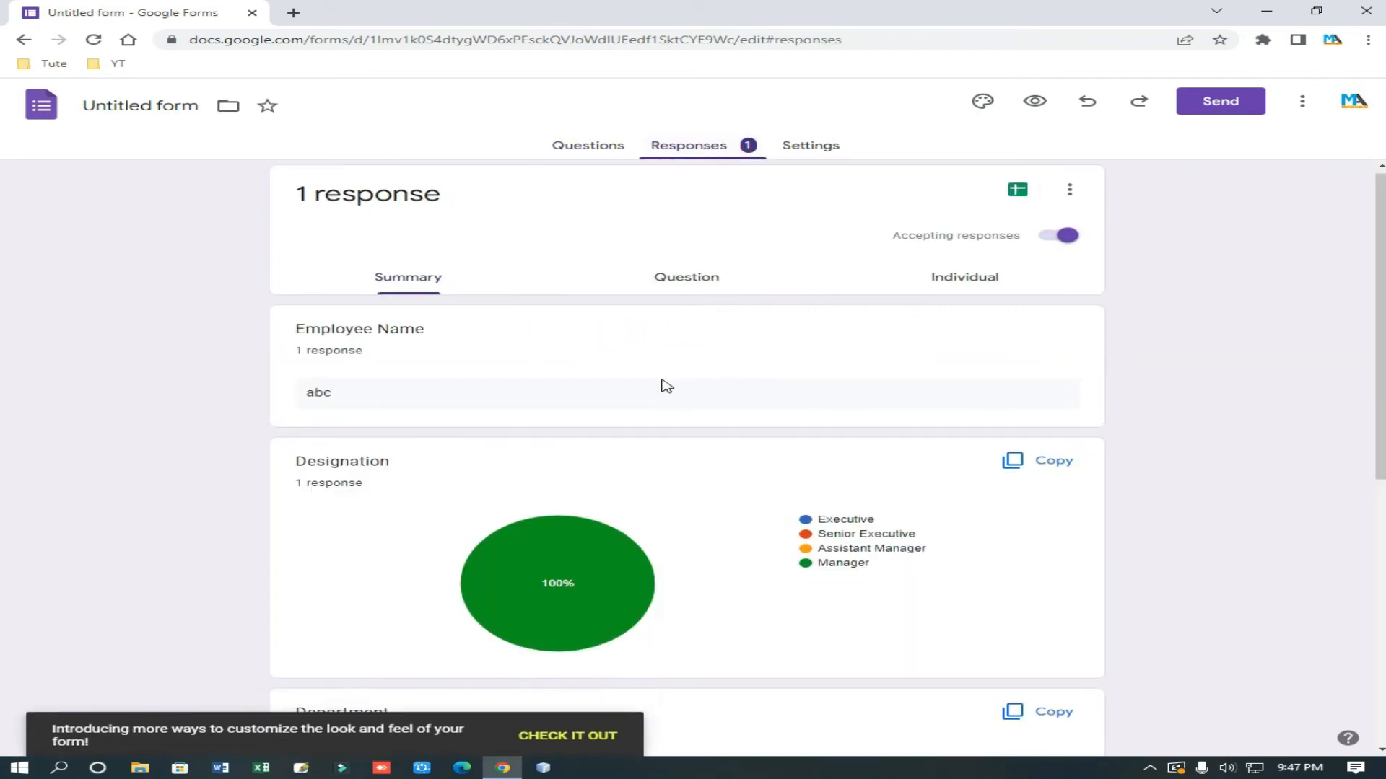
{"action": "scroll", "coordinate": [659, 382], "scroll_direction": "down", "scroll_amount": 3}
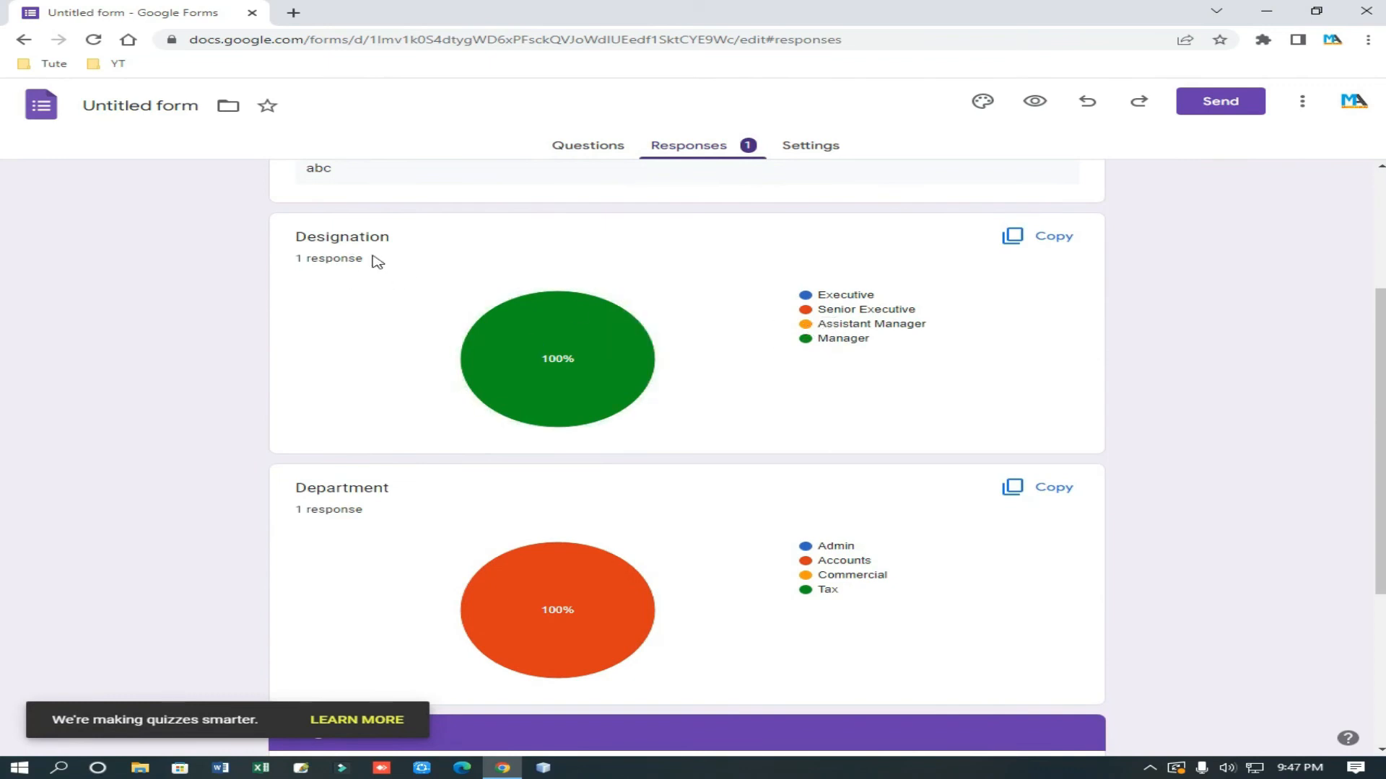
{"action": "scroll", "coordinate": [345, 258], "scroll_direction": "up", "scroll_amount": 3}
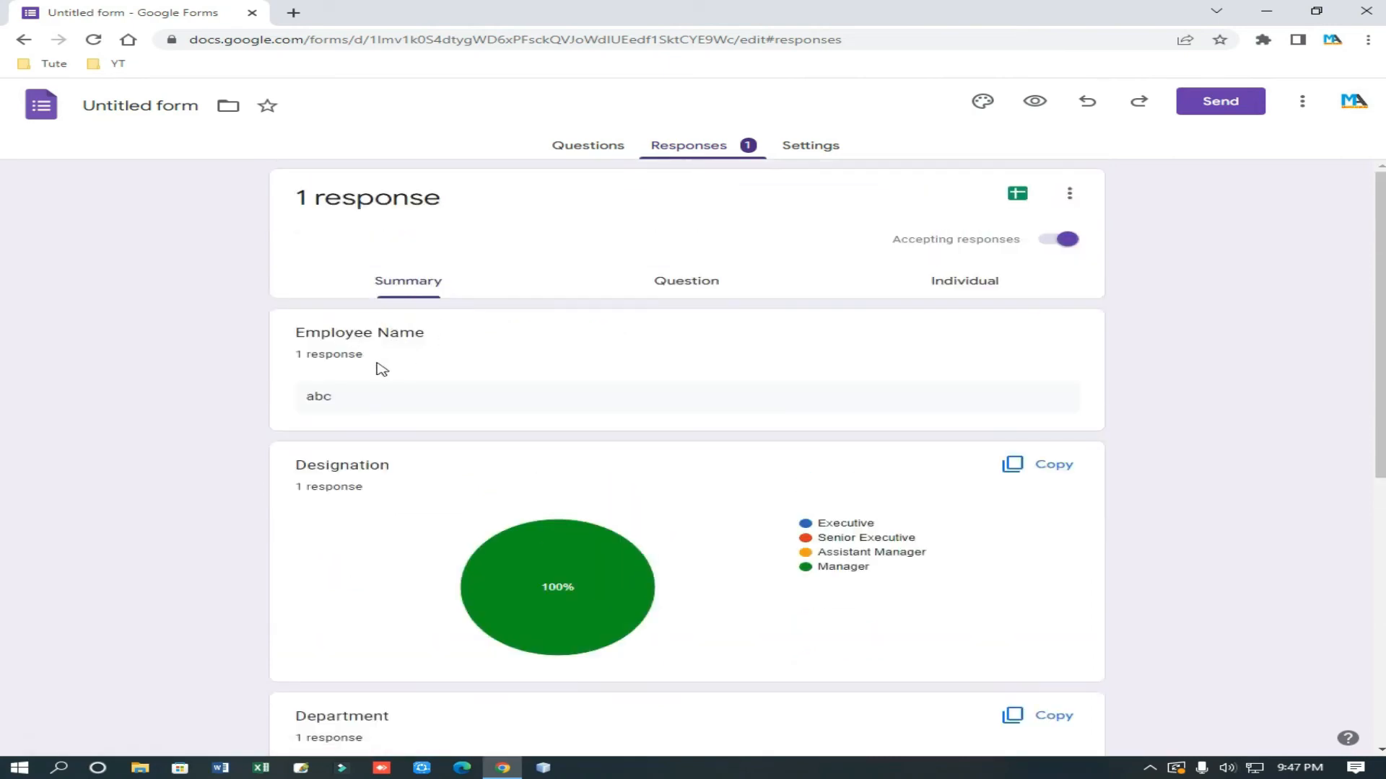
{"action": "scroll", "coordinate": [378, 366], "scroll_direction": "down", "scroll_amount": 2}
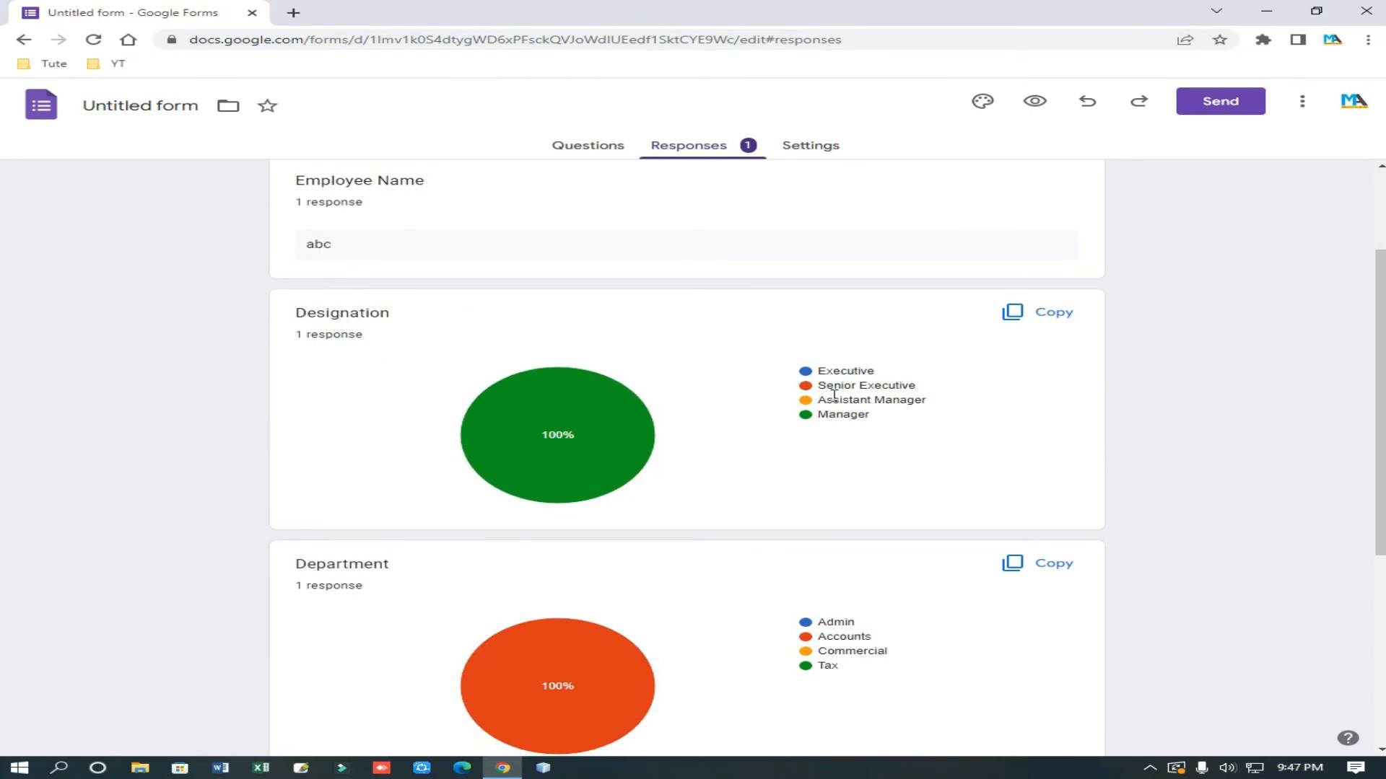
{"action": "mouse_move", "coordinate": [564, 447]}
{"action": "scroll", "coordinate": [371, 544], "scroll_direction": "down", "scroll_amount": 3}
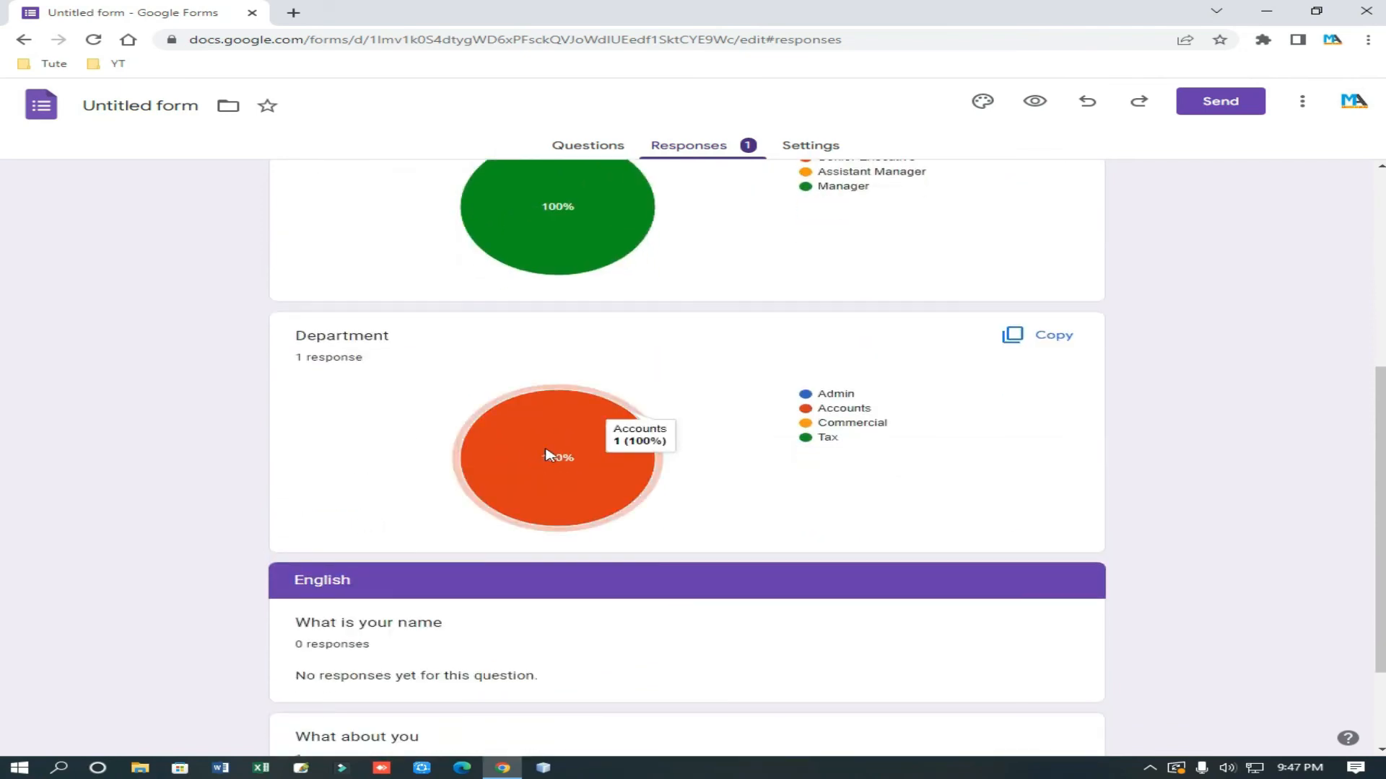
{"action": "scroll", "coordinate": [529, 426], "scroll_direction": "up", "scroll_amount": 2}
{"action": "mouse_move", "coordinate": [556, 372]}
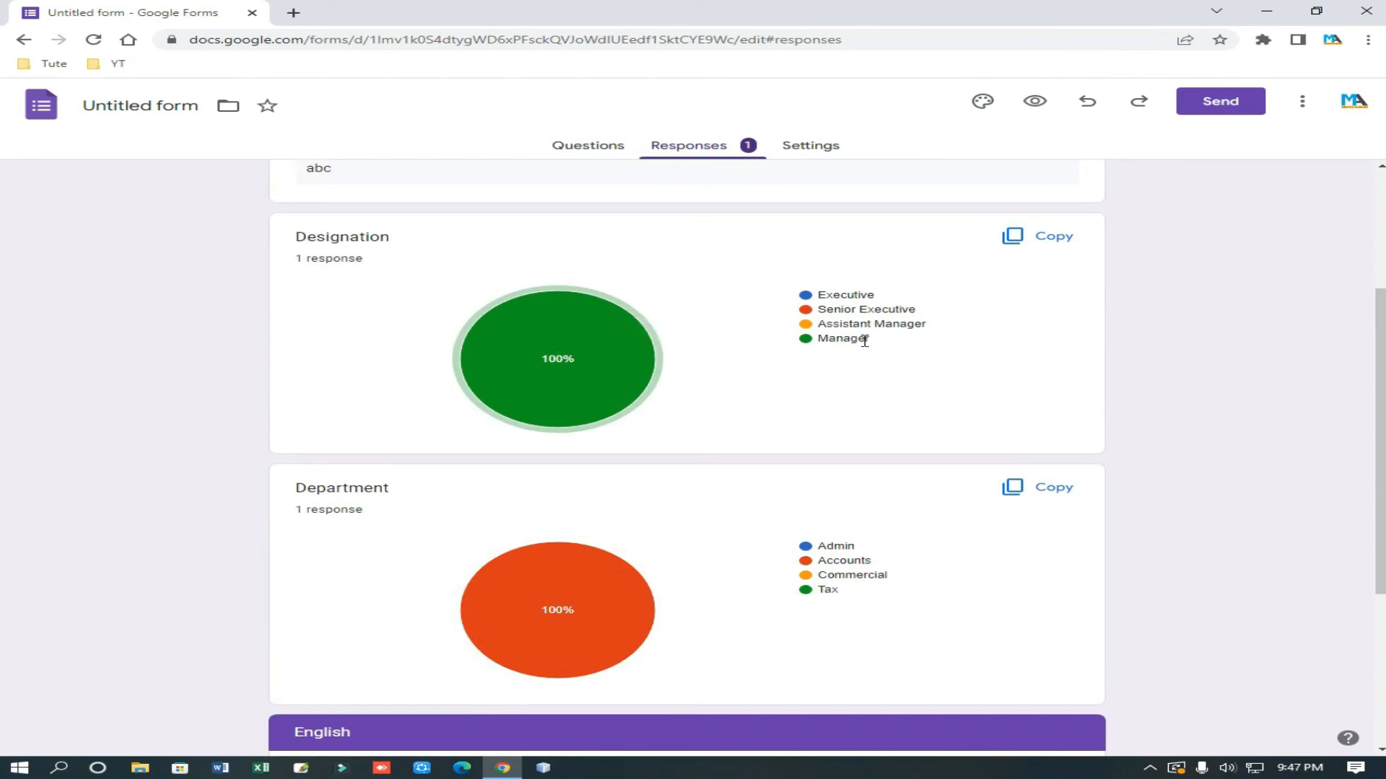
{"action": "left_click_drag", "start_coordinate": [801, 341], "coordinate": [786, 342]}
{"action": "left_click", "coordinate": [594, 353]}
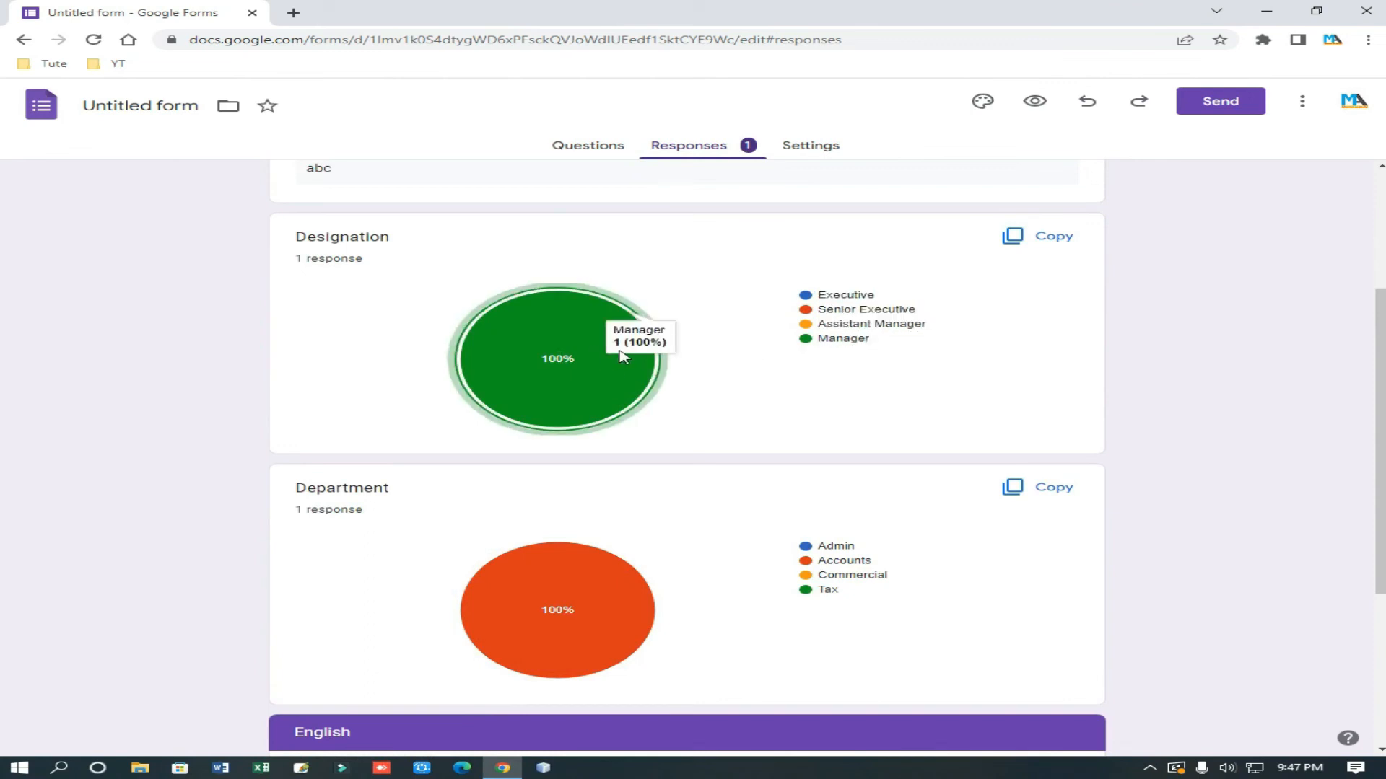
Step: Examine the English section of the response summary, checking the answers to "What is your name" and "What about you"
{"action": "scroll", "coordinate": [575, 578], "scroll_direction": "down", "scroll_amount": 3}
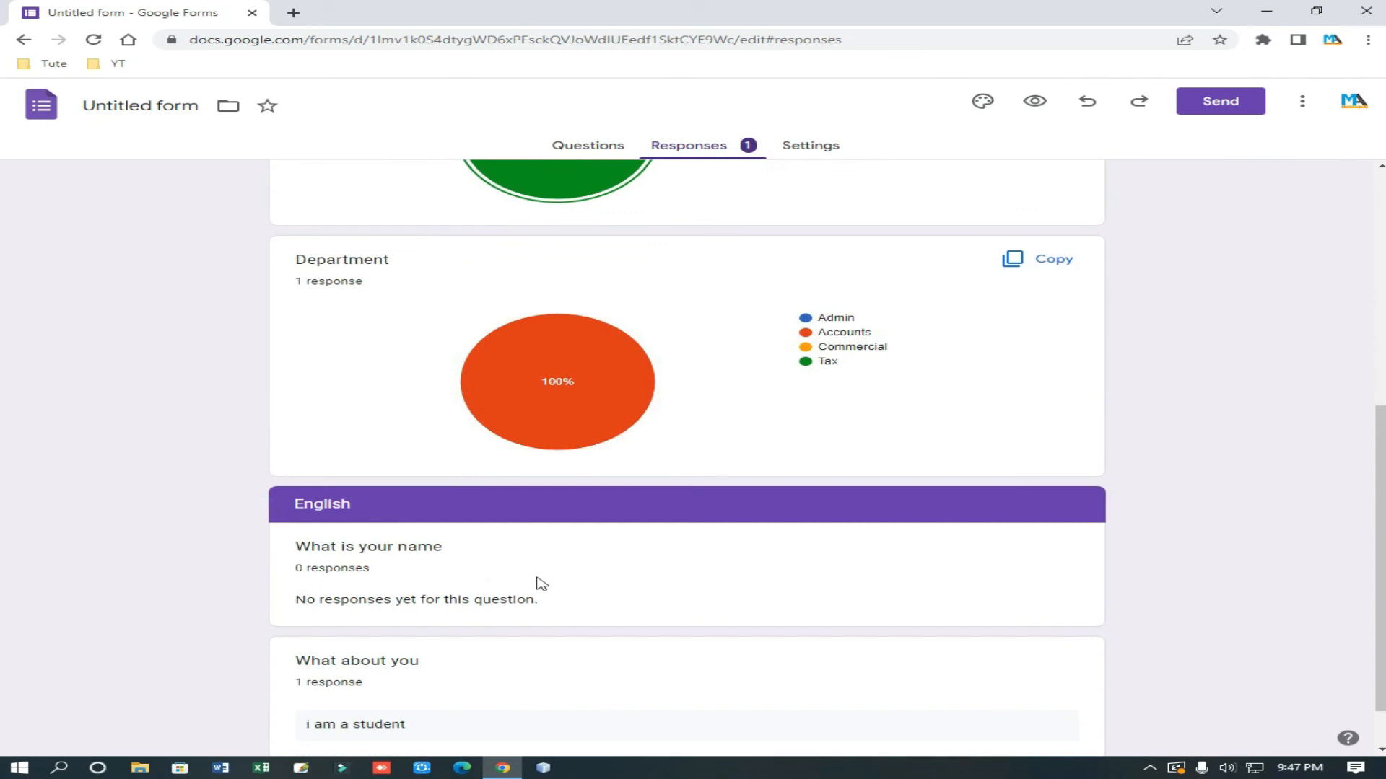
{"action": "scroll", "coordinate": [402, 495], "scroll_direction": "down", "scroll_amount": 1}
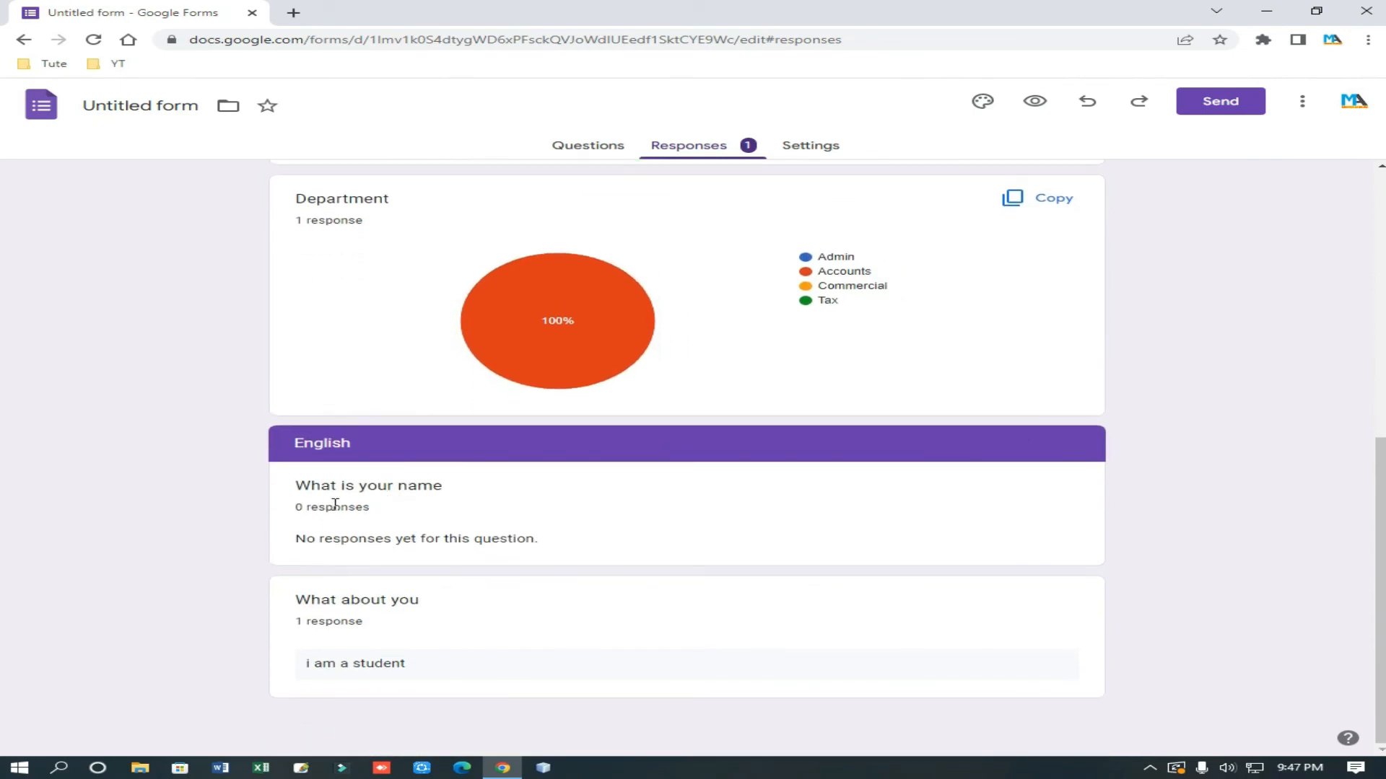
{"action": "left_click_drag", "start_coordinate": [300, 488], "coordinate": [493, 540]}
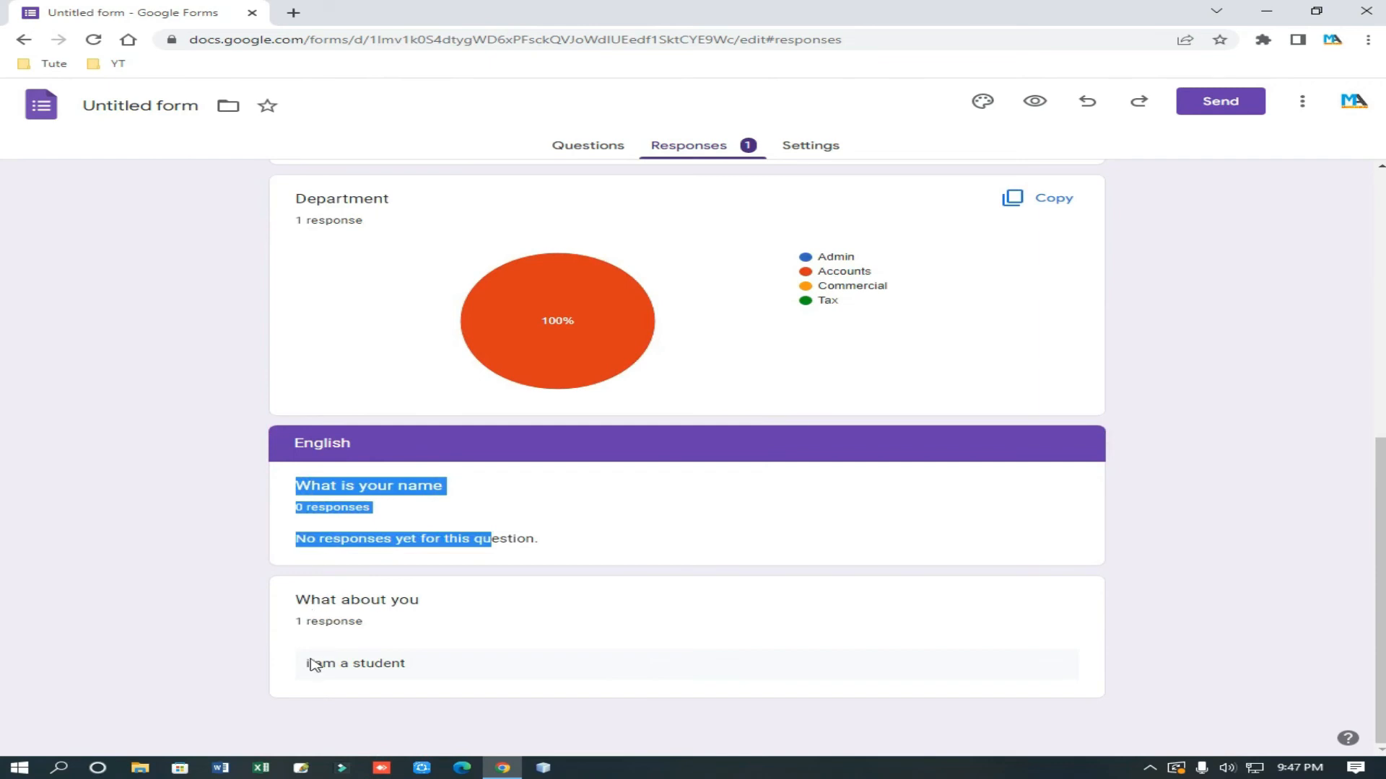
{"action": "left_click_drag", "start_coordinate": [410, 670], "coordinate": [300, 663]}
{"action": "left_click", "coordinate": [565, 610]}
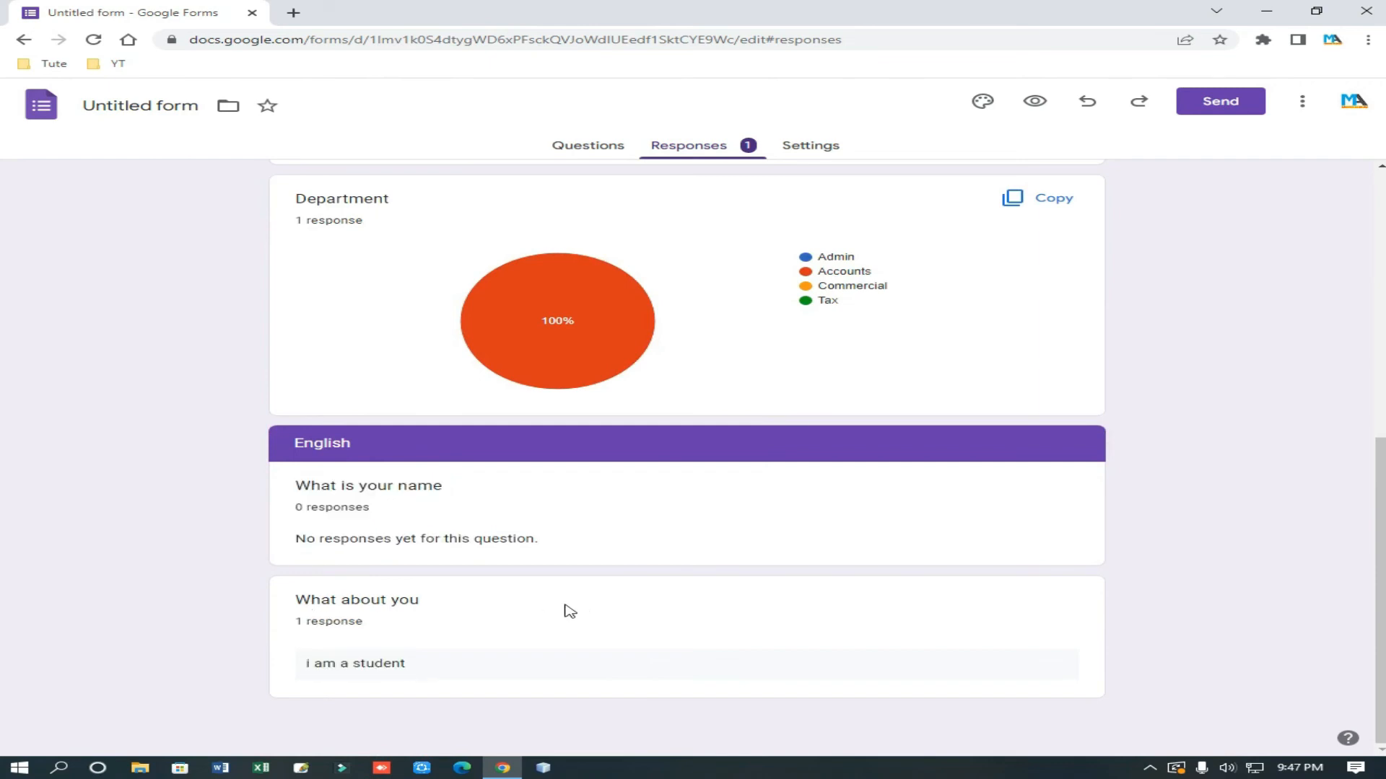
{"action": "scroll", "coordinate": [570, 611], "scroll_direction": "up", "scroll_amount": 2}
{"action": "scroll", "coordinate": [566, 610], "scroll_direction": "up", "scroll_amount": 3}
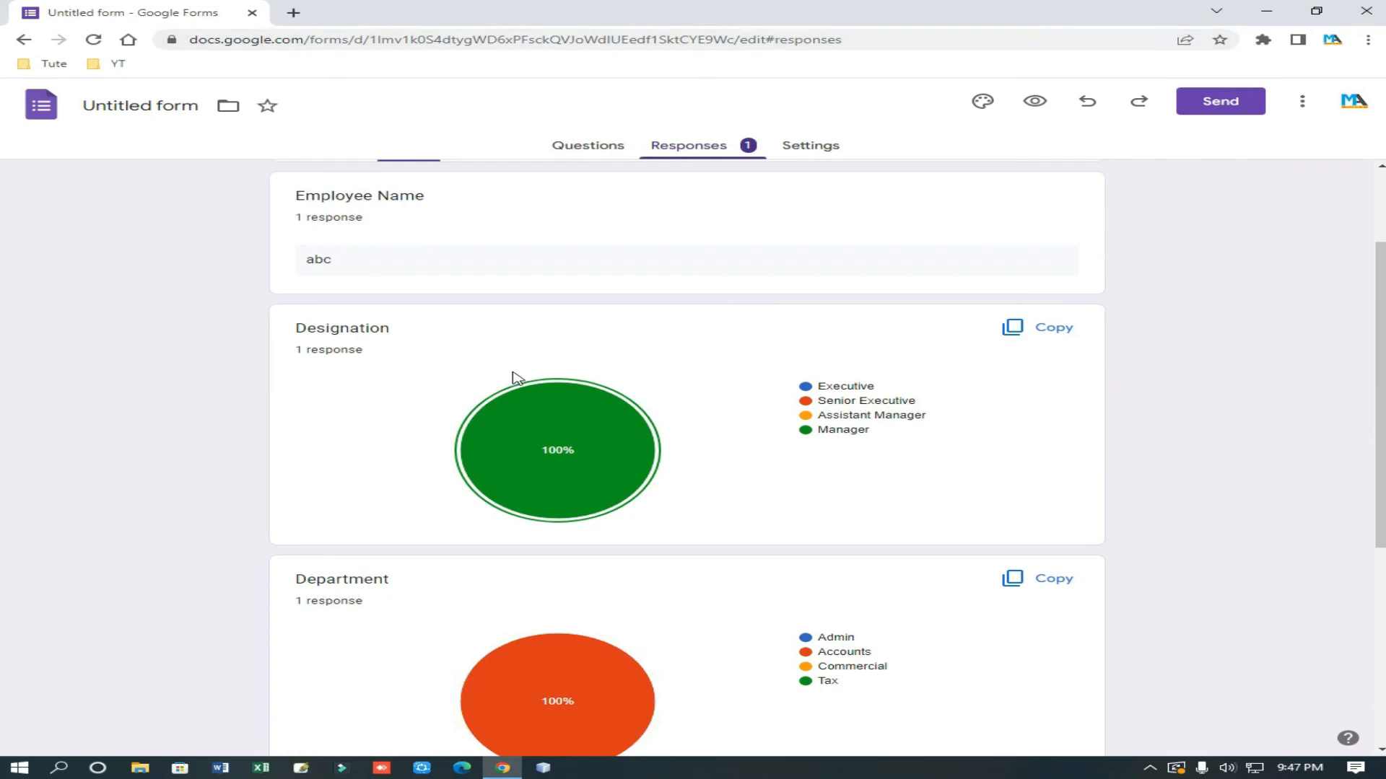
Step: Open the copied short form link in a new incognito window
{"action": "key", "text": "ctrl+shift+n"}
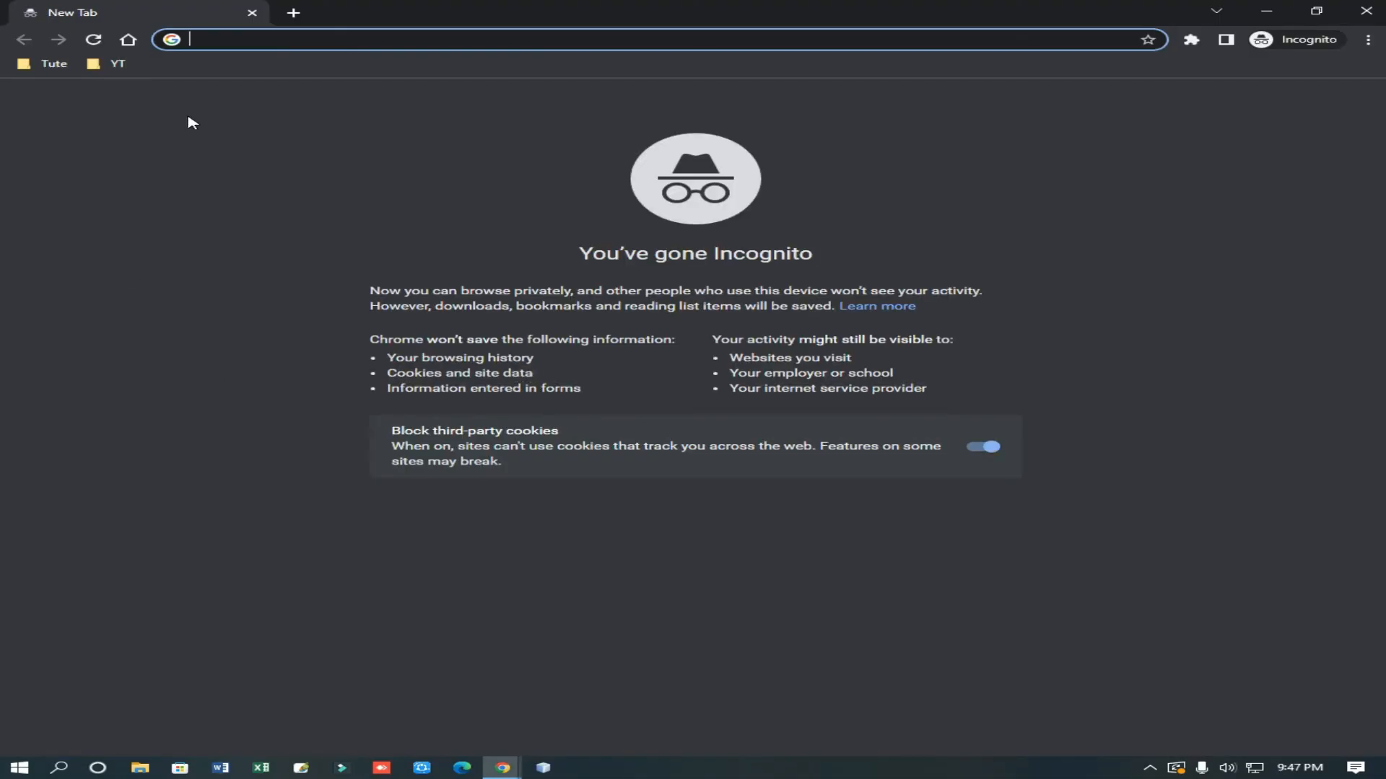
{"action": "right_click", "coordinate": [308, 39]}
{"action": "left_click", "coordinate": [390, 137]}
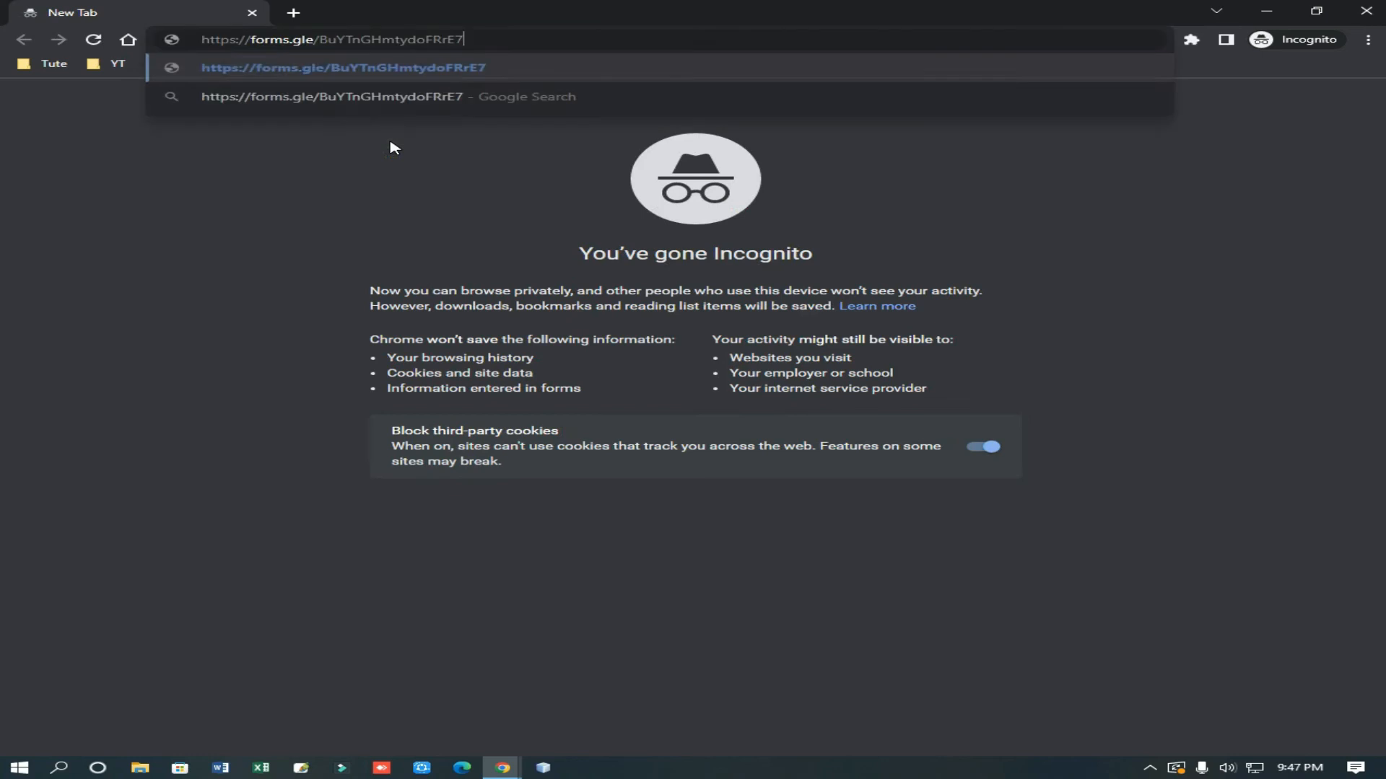
{"action": "key", "text": "Return"}
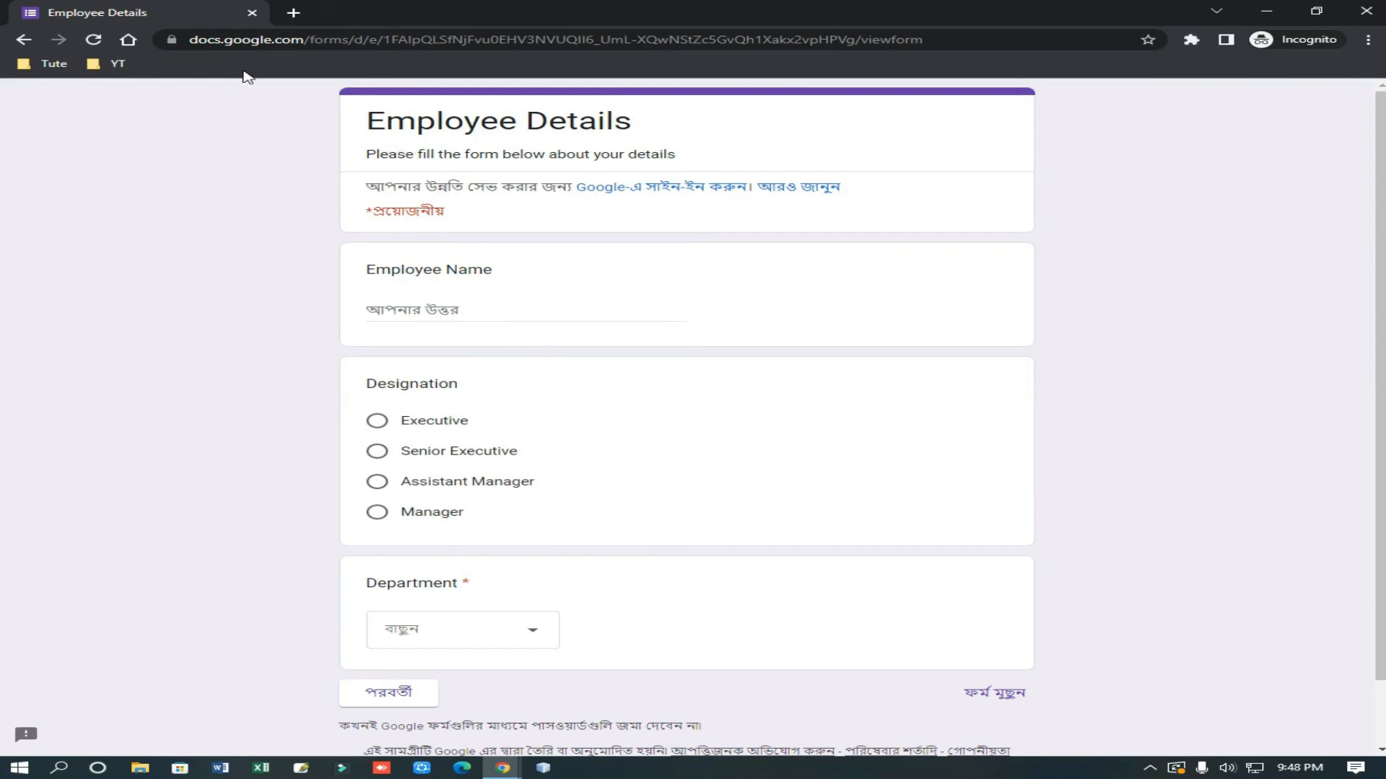
Step: Answer the Employee Name question with "def" and choose Executive as the Designation
{"action": "scroll", "coordinate": [437, 339], "scroll_direction": "down", "scroll_amount": 1}
{"action": "scroll", "coordinate": [440, 340], "scroll_direction": "up", "scroll_amount": 1}
{"action": "type", "text": "def"}
{"action": "left_click", "coordinate": [376, 420]}
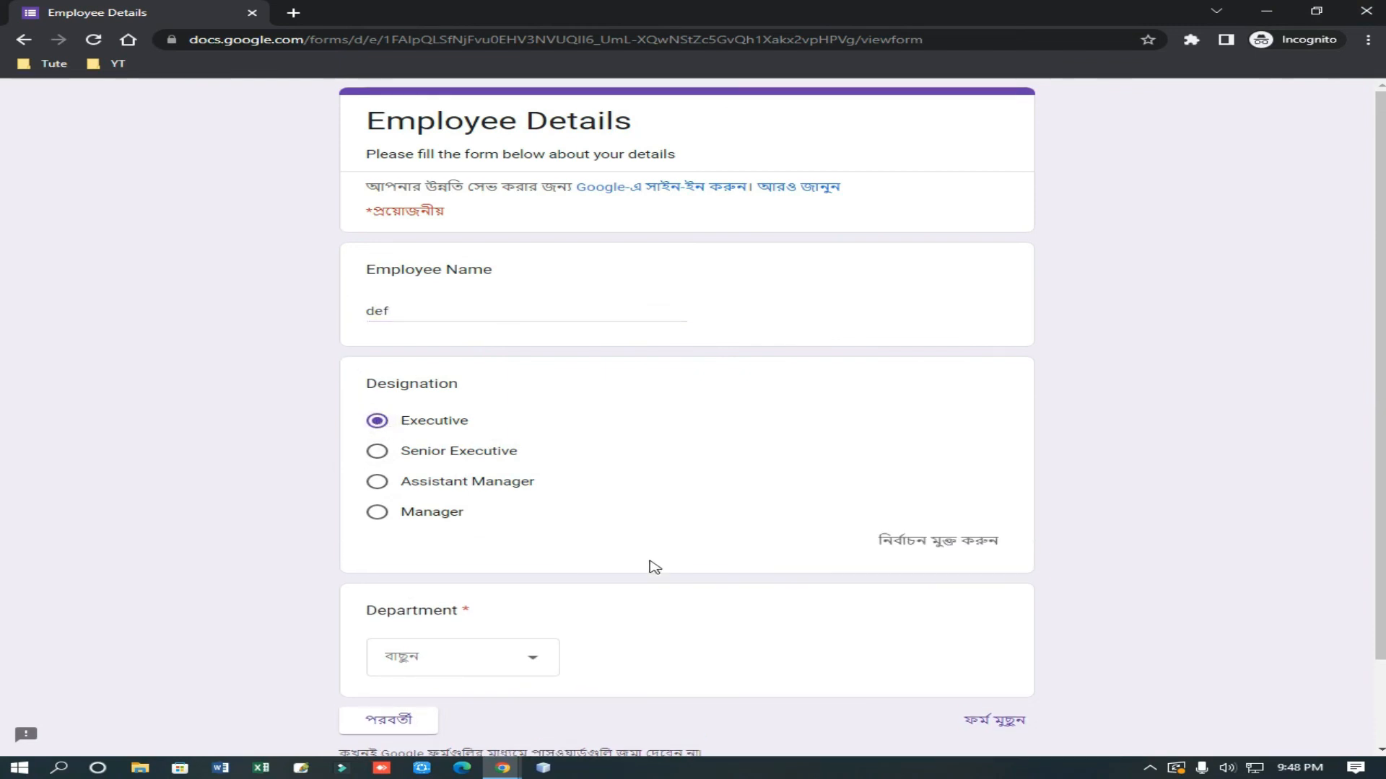
Step: Choose Accounts as the Department and continue to the form's English section
{"action": "left_click", "coordinate": [480, 654]}
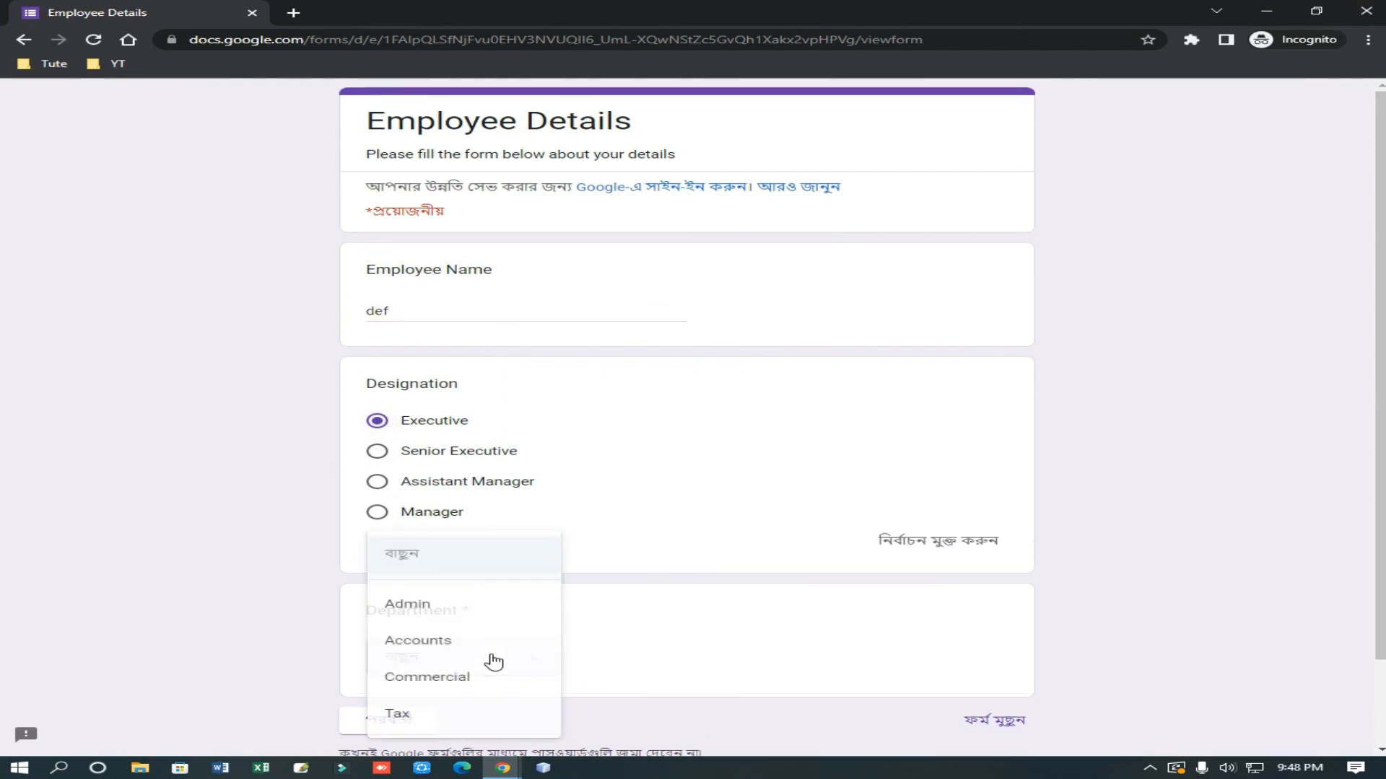
{"action": "left_click", "coordinate": [431, 641]}
{"action": "scroll", "coordinate": [267, 586], "scroll_direction": "down", "scroll_amount": 2}
{"action": "scroll", "coordinate": [350, 491], "scroll_direction": "up", "scroll_amount": 2}
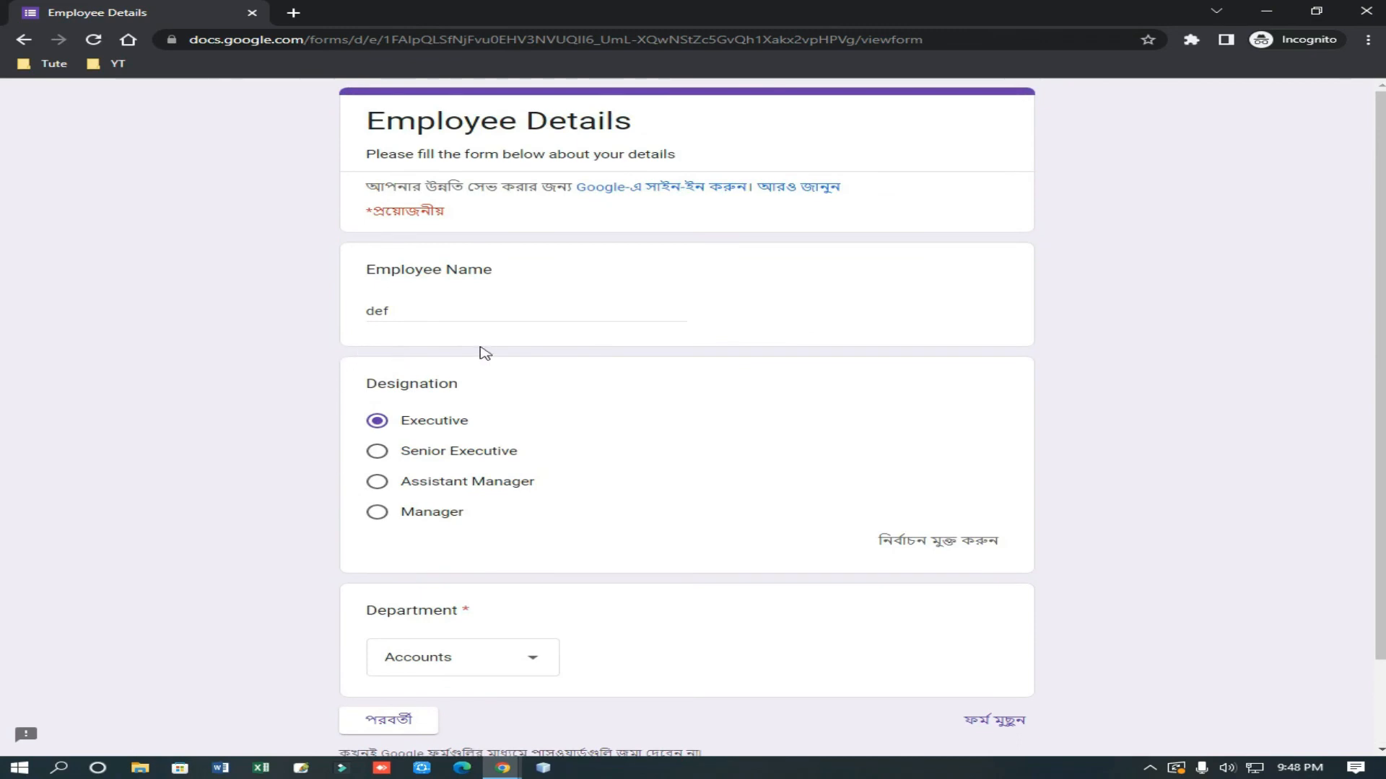
{"action": "double_click", "coordinate": [466, 612]}
{"action": "left_click", "coordinate": [473, 615]}
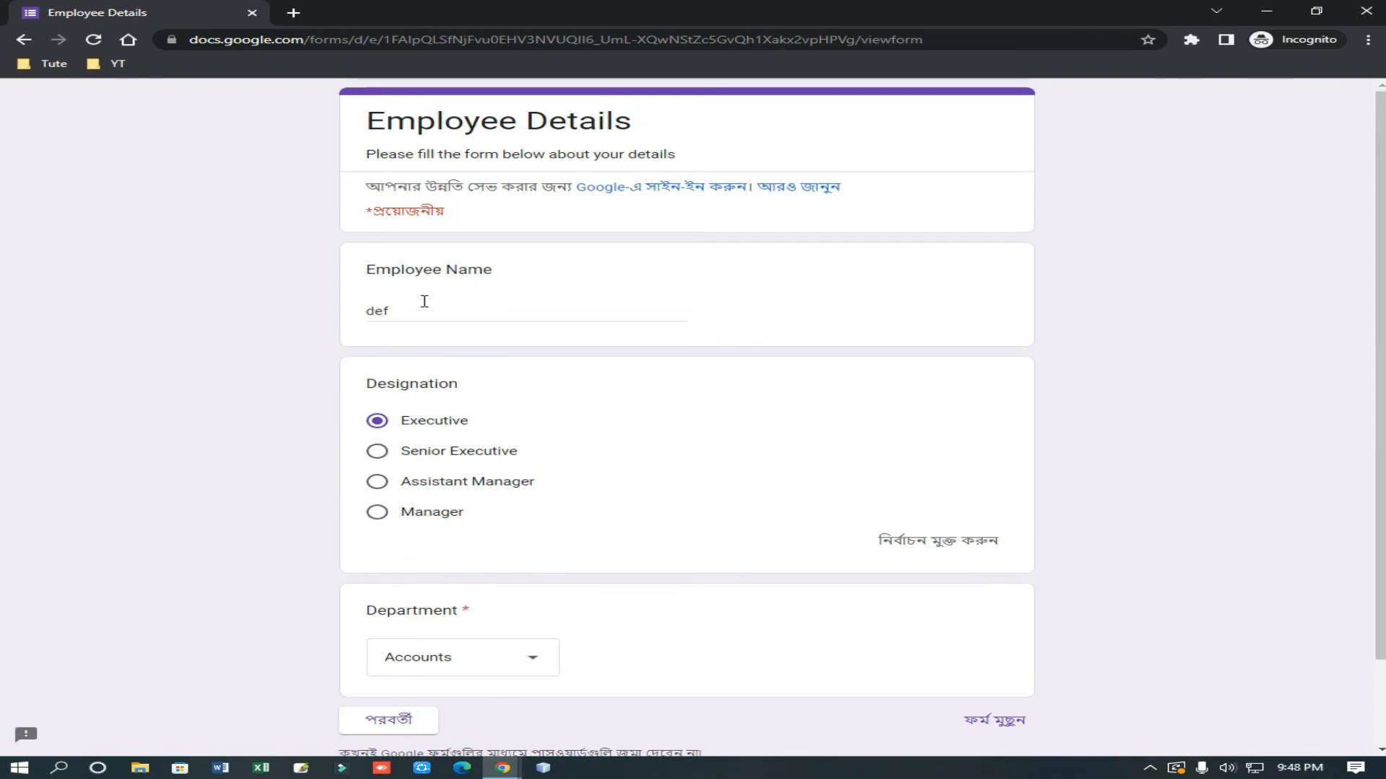
{"action": "double_click", "coordinate": [465, 610]}
{"action": "left_click", "coordinate": [405, 720]}
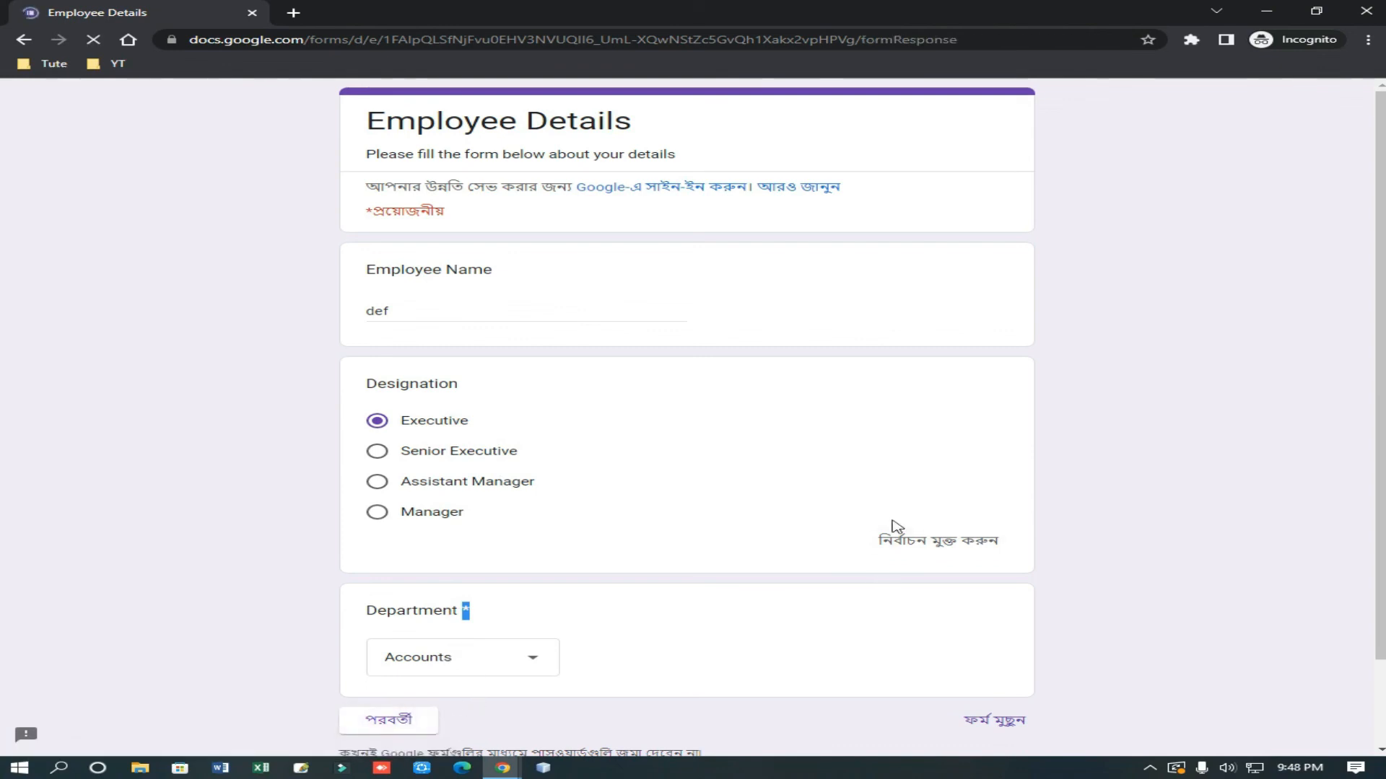
Step: Answer "What is your name" with "def" and "What about you" with "i am a job holder"
{"action": "left_click", "coordinate": [455, 379]}
{"action": "type", "text": "defg"}
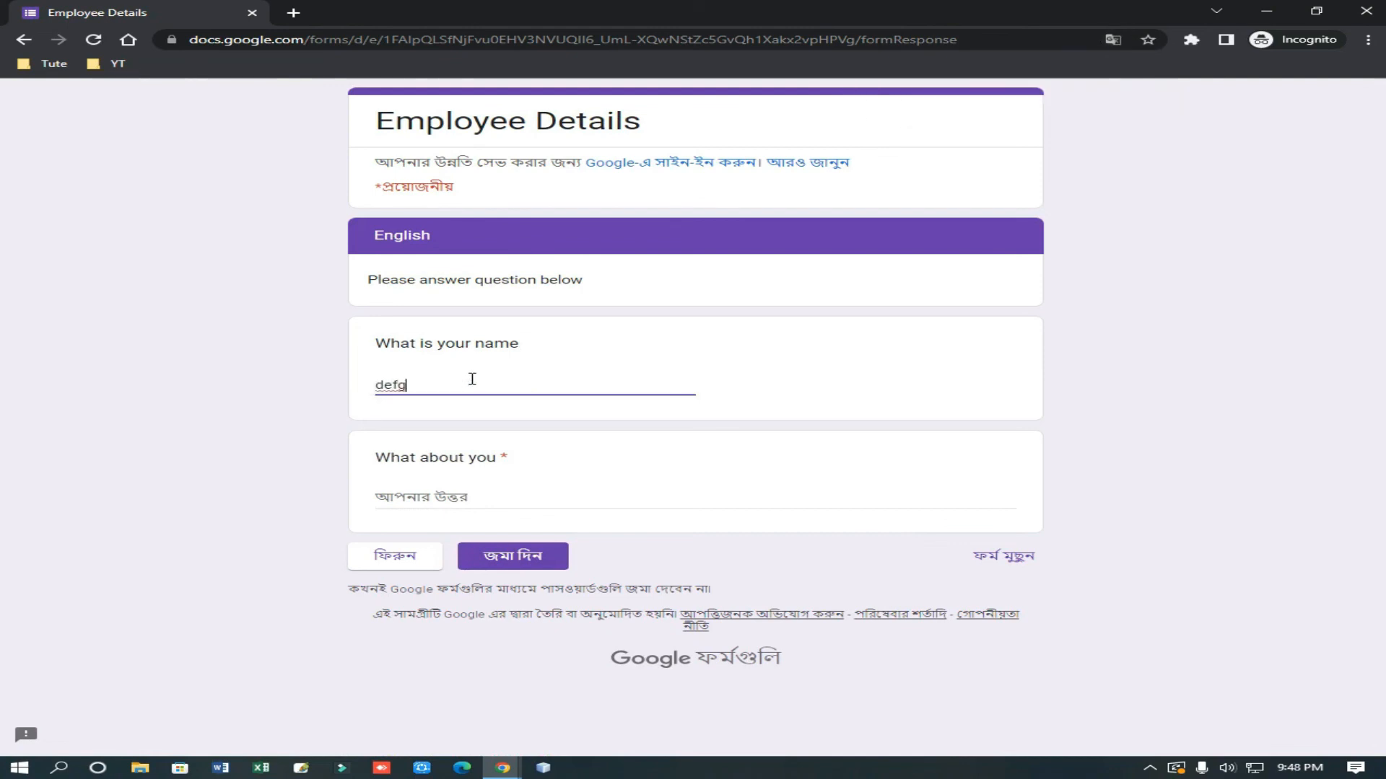
{"action": "key", "text": "BackSpace"}
{"action": "left_click", "coordinate": [456, 495]}
{"action": "type", "text": "i am a stude"}
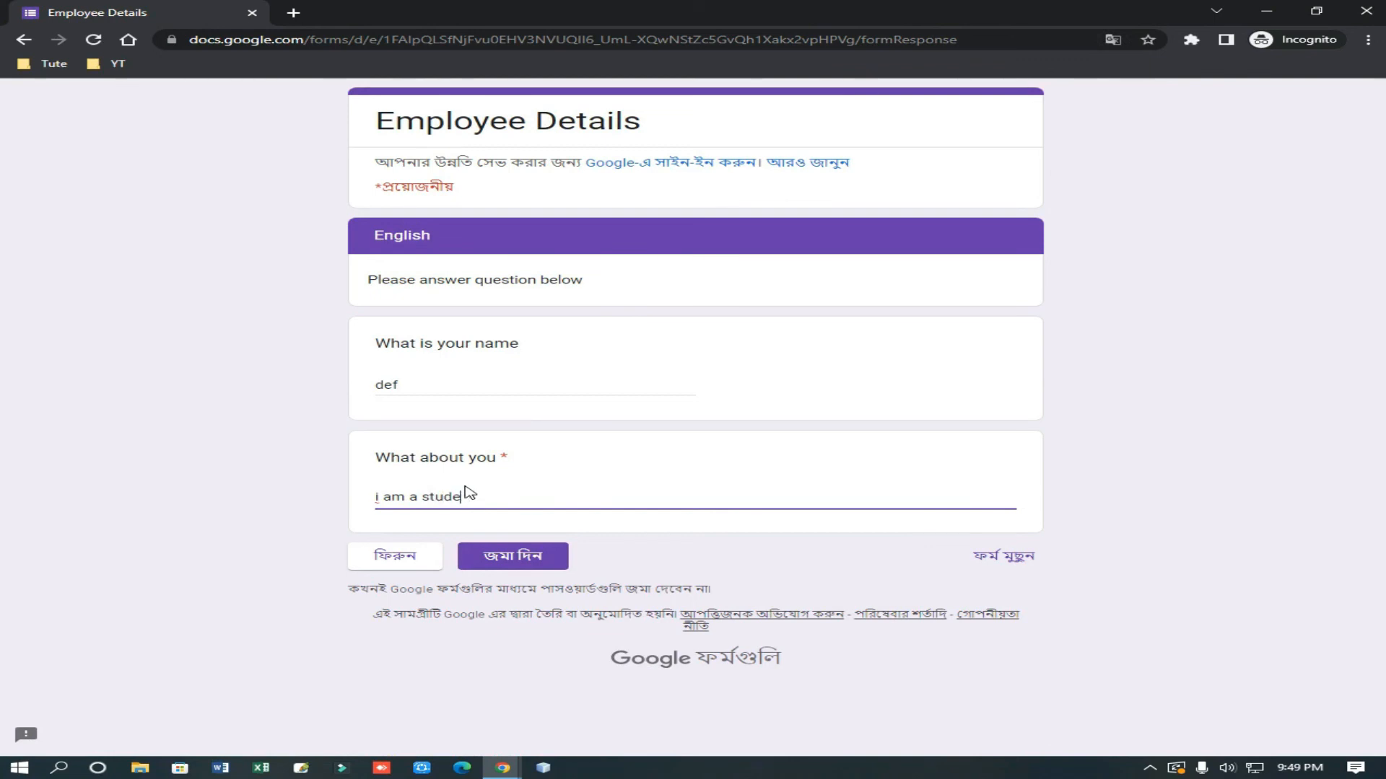
{"action": "key", "text": "BackSpace"}
{"action": "key", "text": "BackSpace"}
Step: Submit the form response and close the incognito window
{"action": "left_click", "coordinate": [512, 562]}
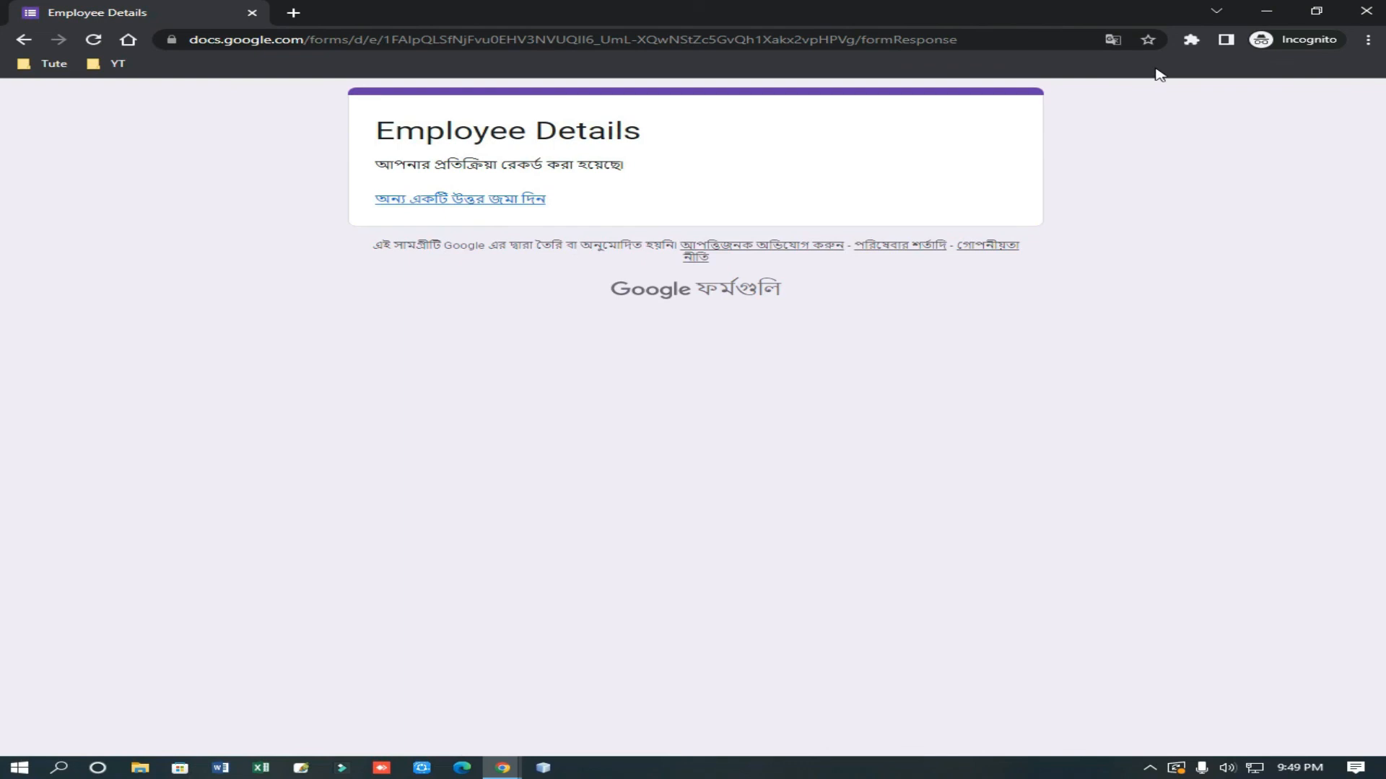
{"action": "left_click", "coordinate": [1368, 10]}
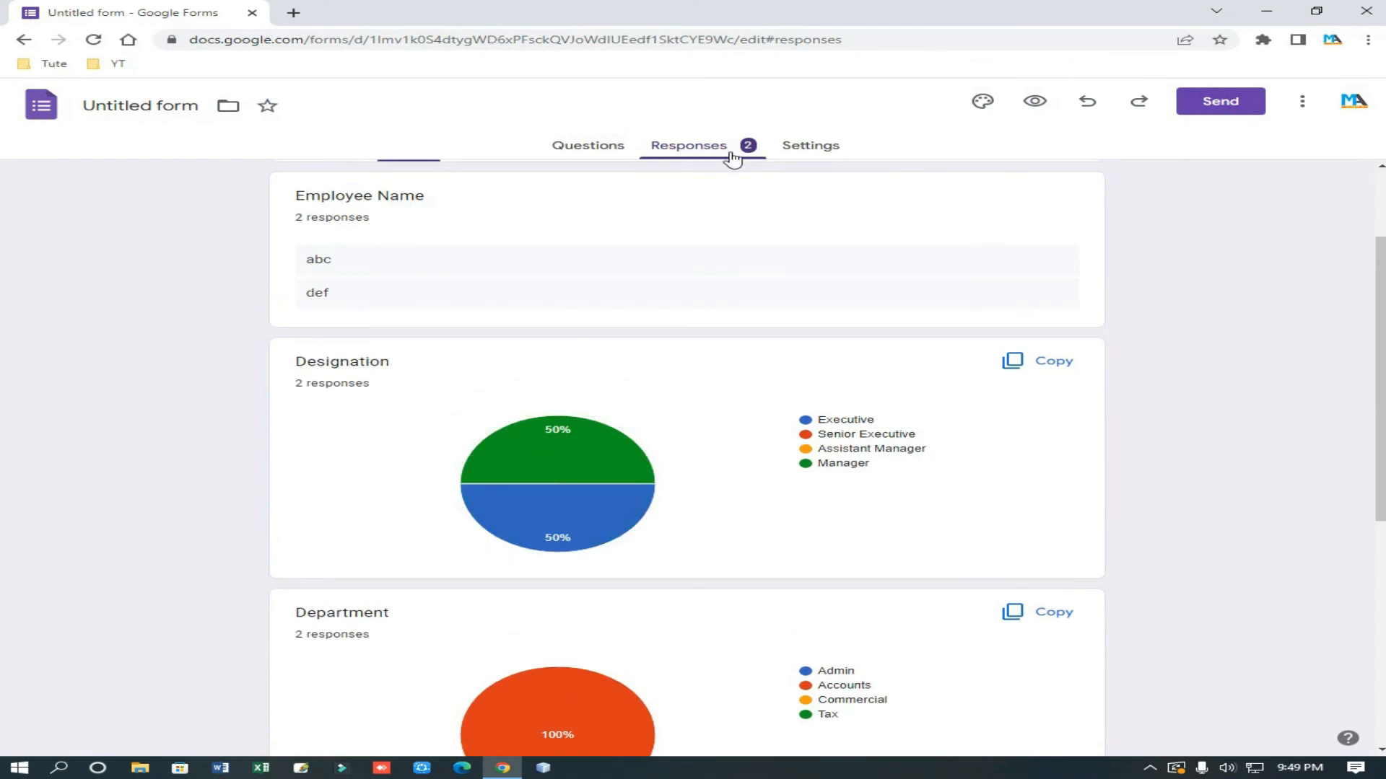
Step: Review the form's questions in both the Employee Details and English sections of the editor
{"action": "left_click", "coordinate": [588, 146]}
{"action": "scroll", "coordinate": [573, 383], "scroll_direction": "down", "scroll_amount": 9}
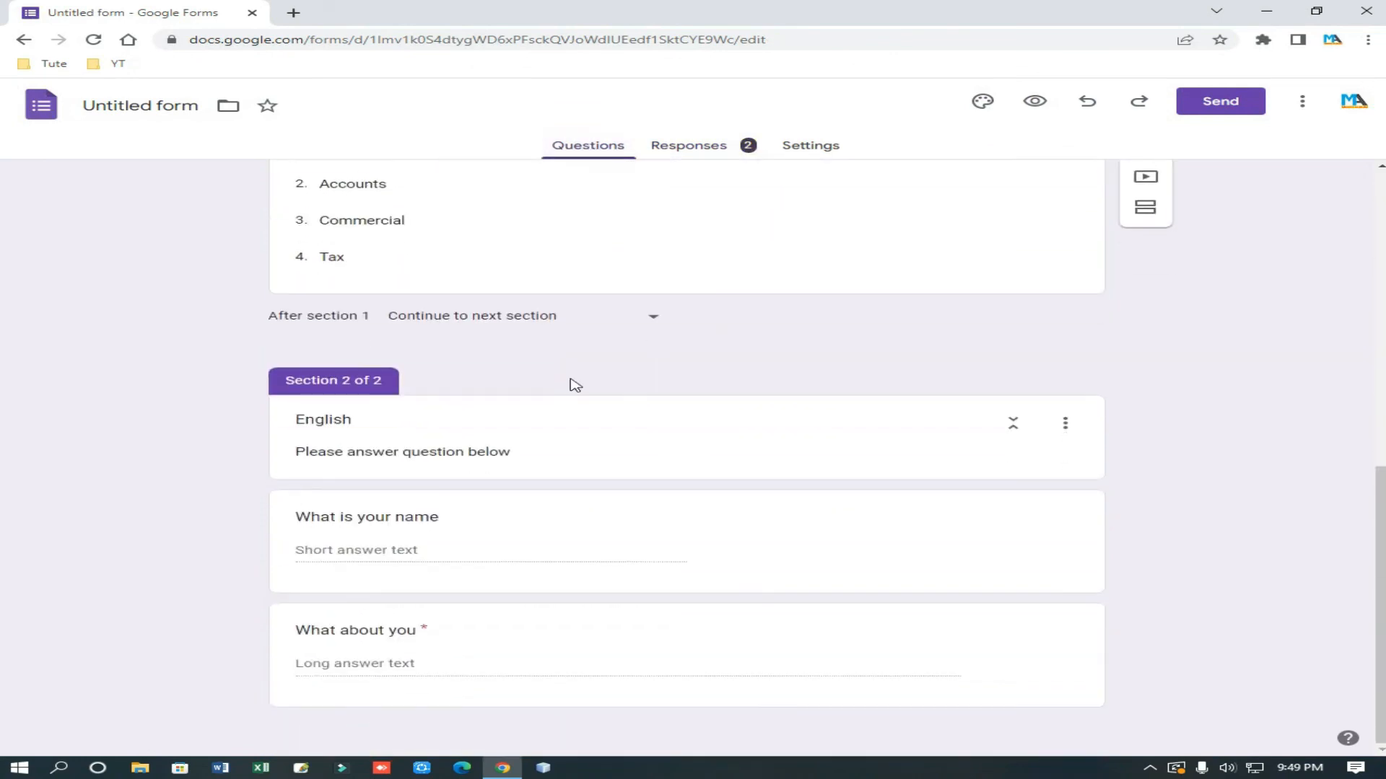
{"action": "scroll", "coordinate": [522, 438], "scroll_direction": "up", "scroll_amount": 9}
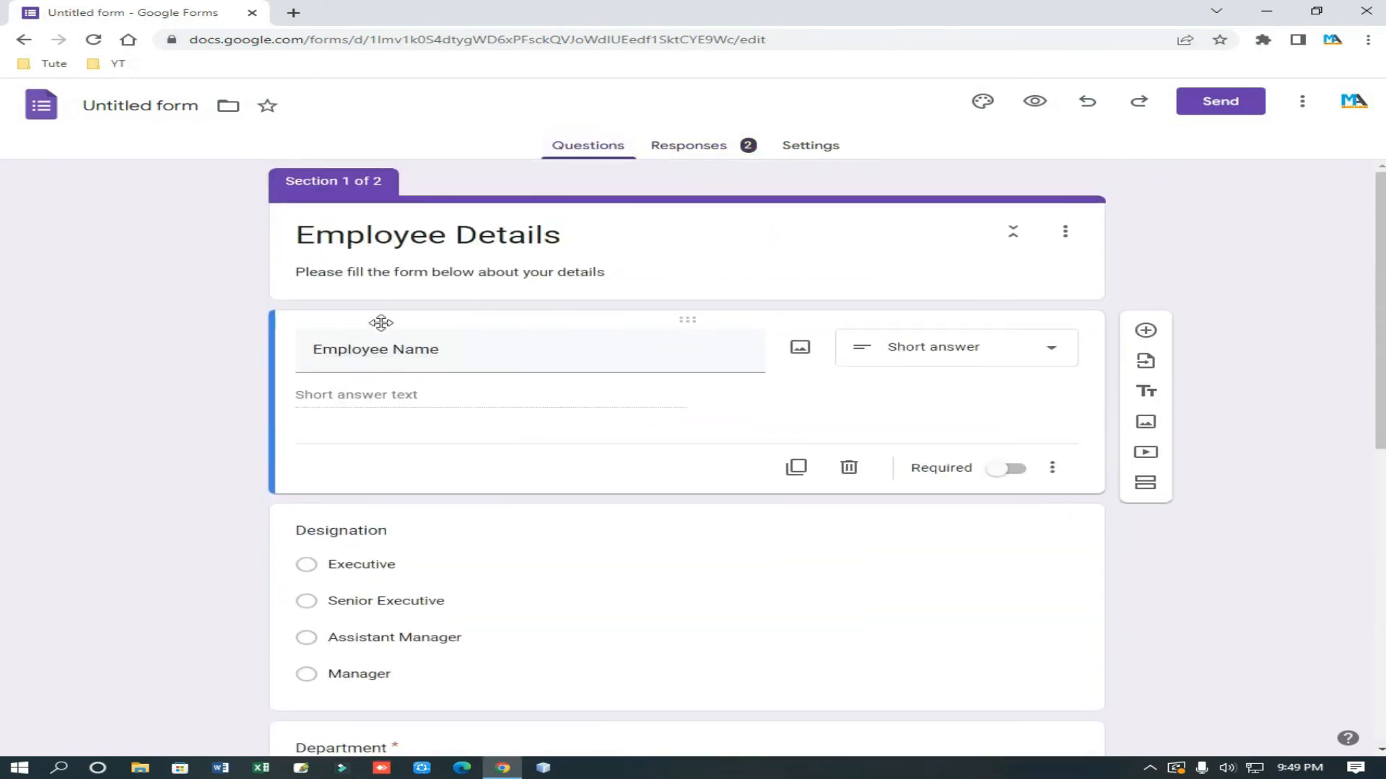
{"action": "scroll", "coordinate": [238, 358], "scroll_direction": "down", "scroll_amount": 6}
{"action": "scroll", "coordinate": [374, 534], "scroll_direction": "down", "scroll_amount": 3}
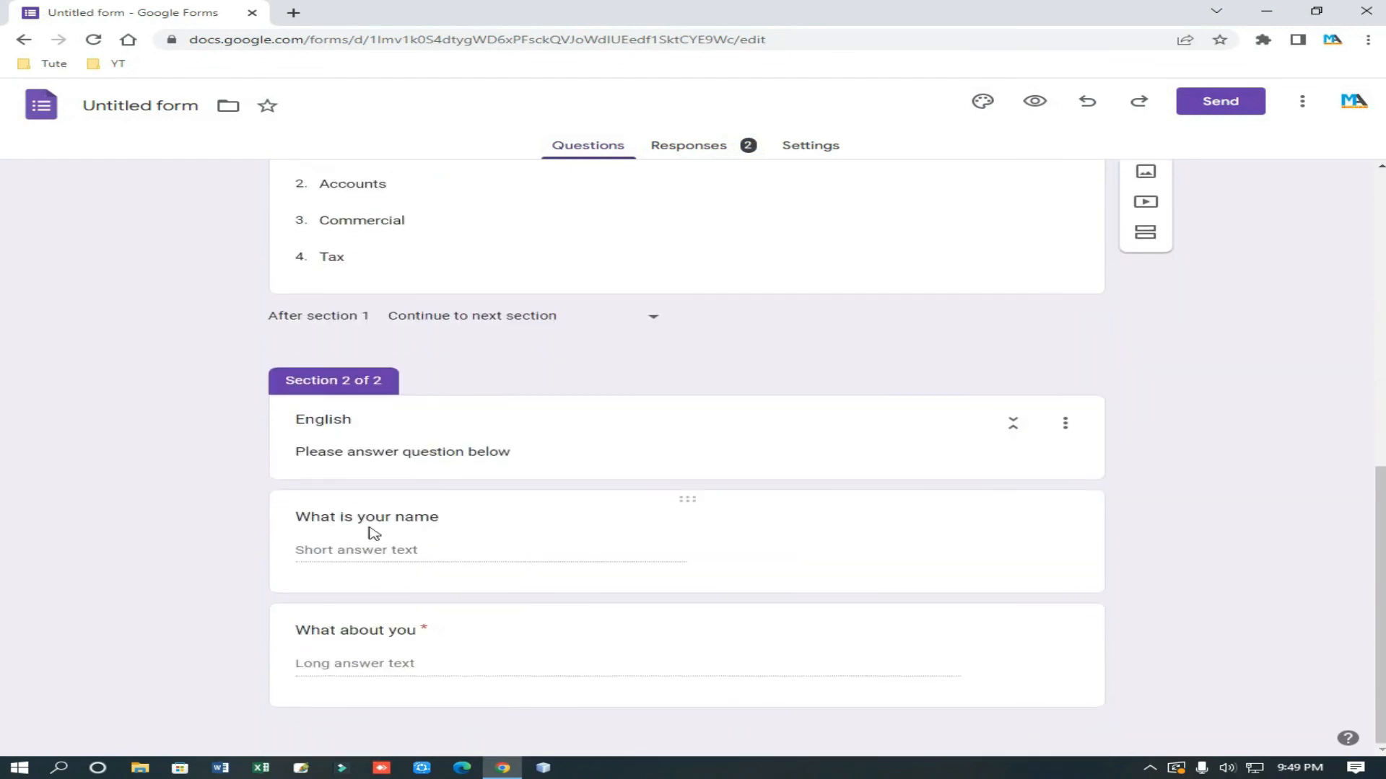
{"action": "scroll", "coordinate": [402, 449], "scroll_direction": "up", "scroll_amount": 5}
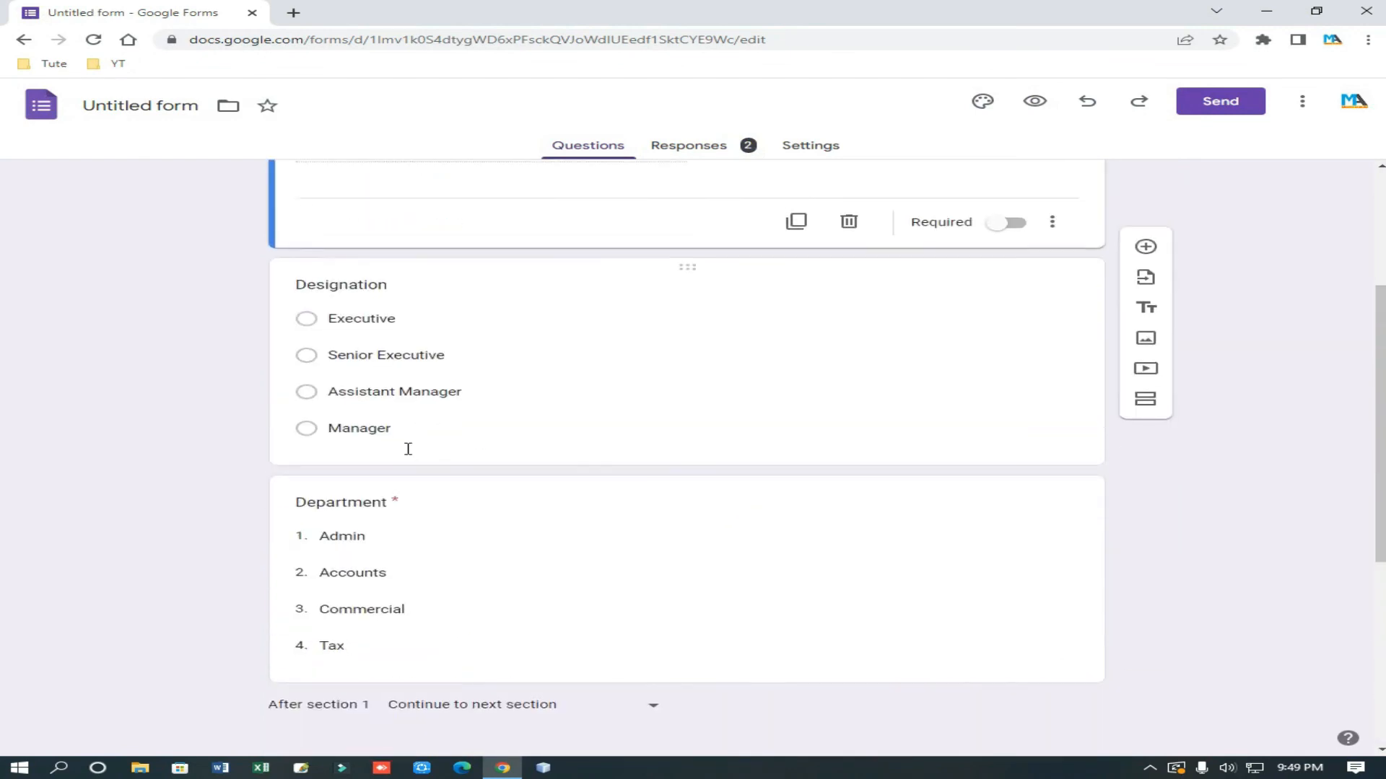
{"action": "scroll", "coordinate": [408, 449], "scroll_direction": "up", "scroll_amount": 3}
Step: Examine the updated response summary for the Employee Name answers and the Designation and Department chart slices
{"action": "left_click", "coordinate": [710, 149]}
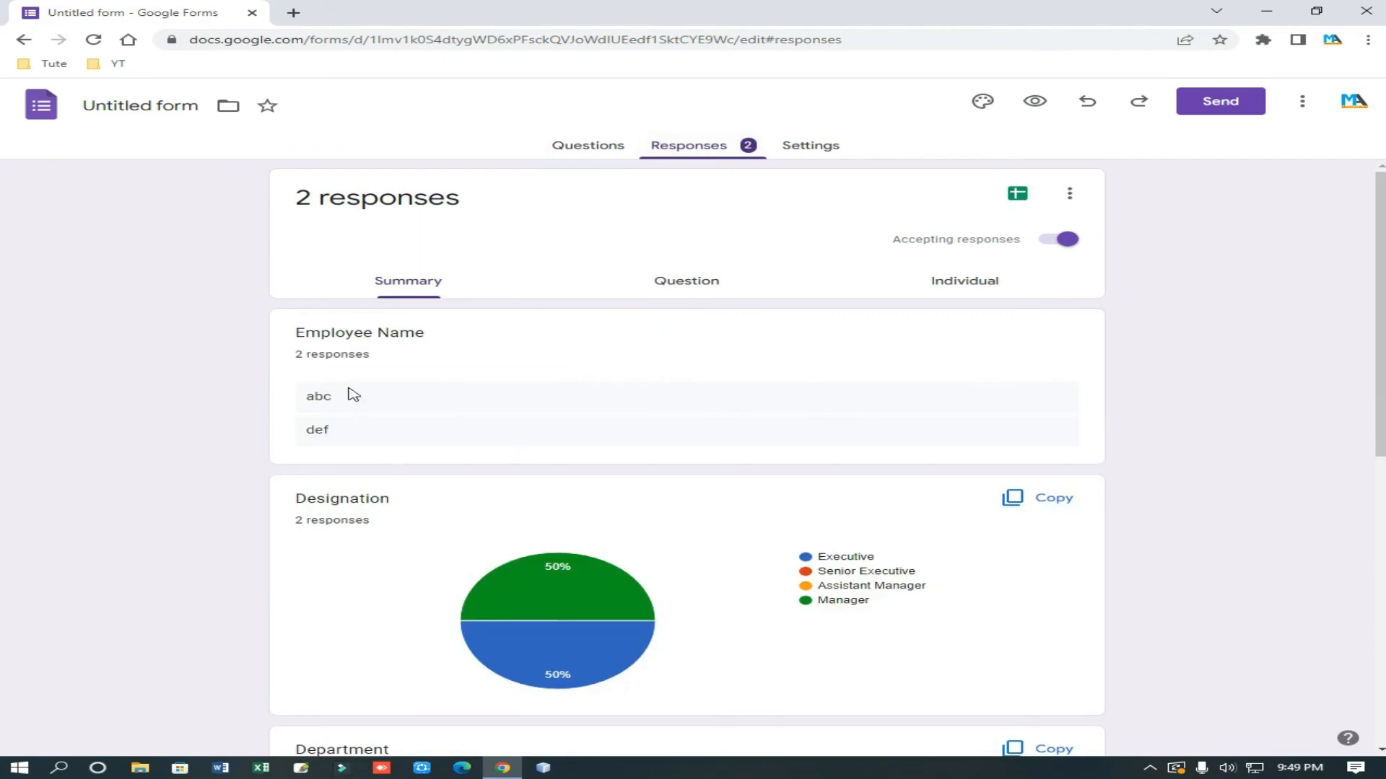
{"action": "left_click_drag", "start_coordinate": [306, 402], "coordinate": [359, 435]}
{"action": "scroll", "coordinate": [416, 375], "scroll_direction": "down", "scroll_amount": 3}
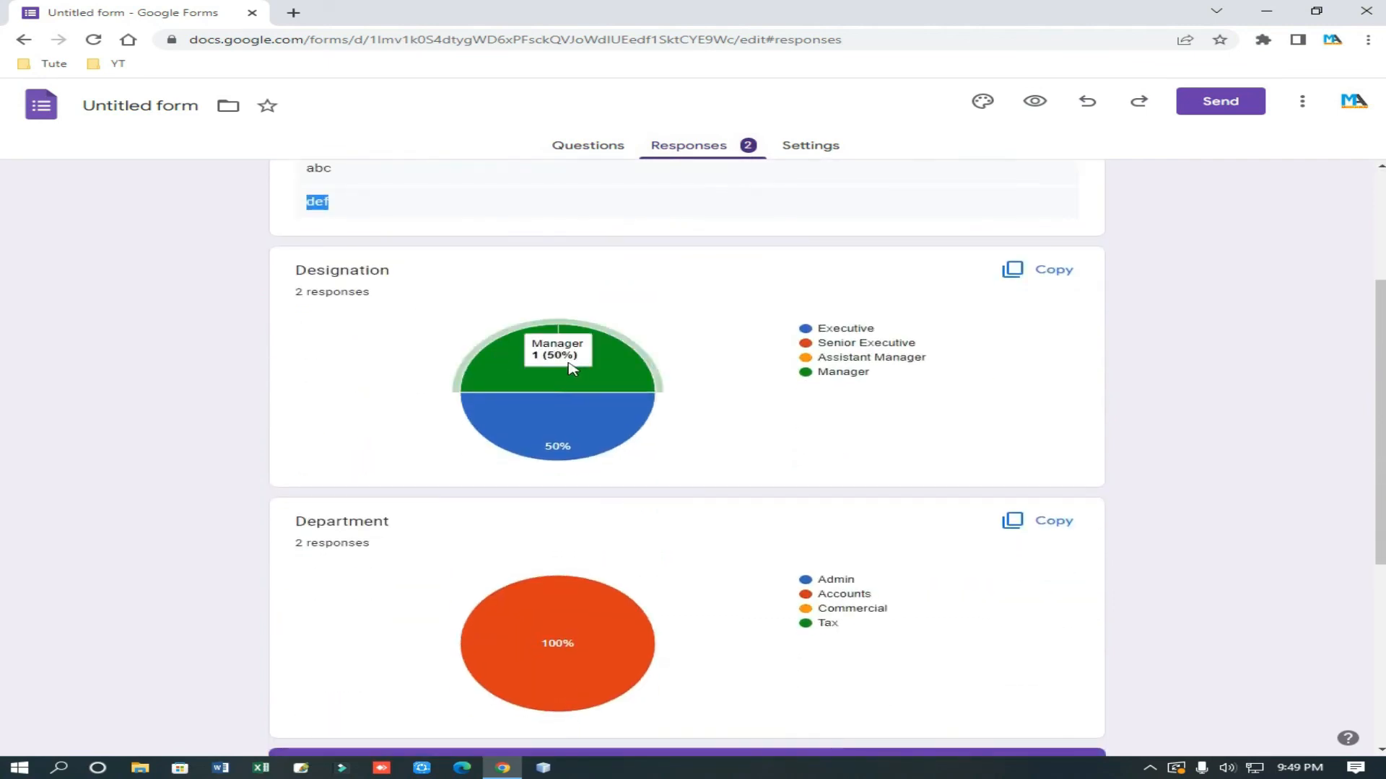
{"action": "mouse_move", "coordinate": [606, 384]}
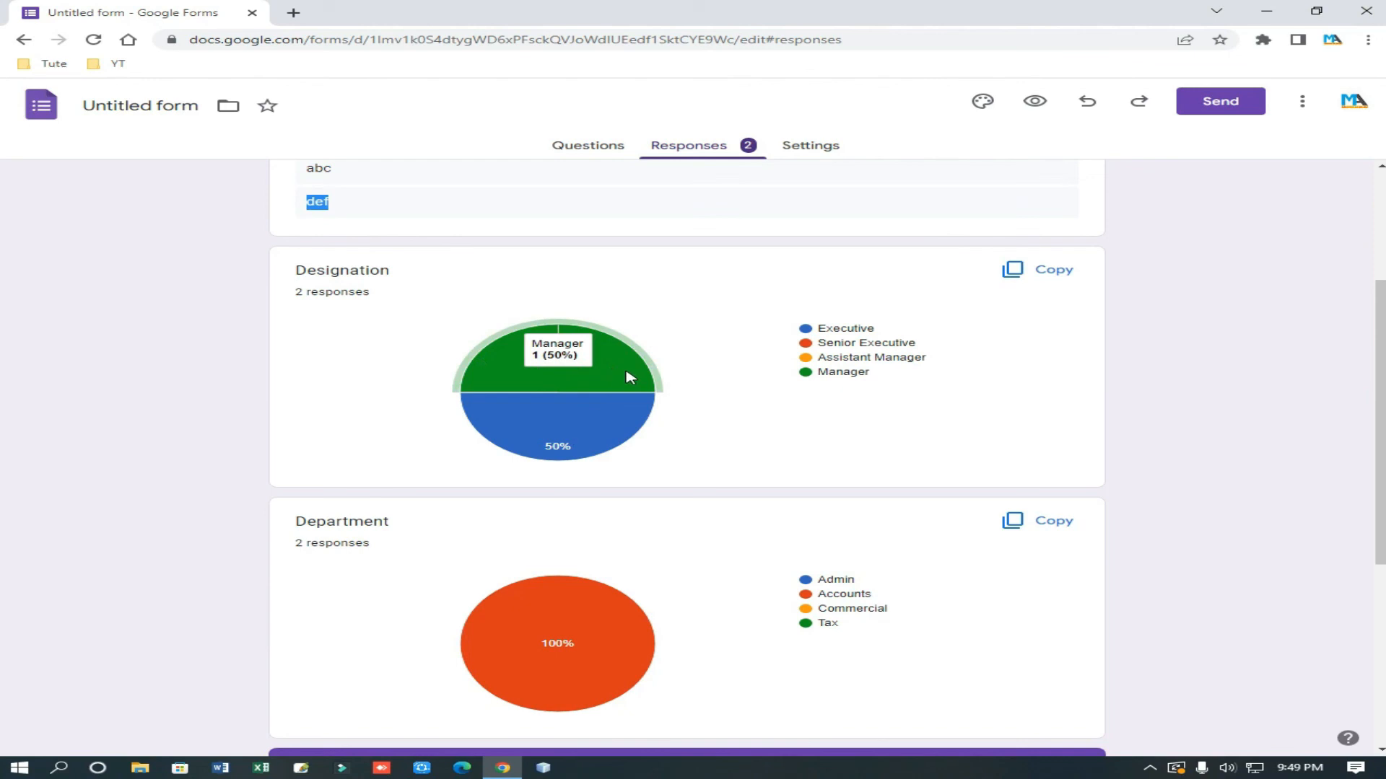
{"action": "mouse_move", "coordinate": [577, 441]}
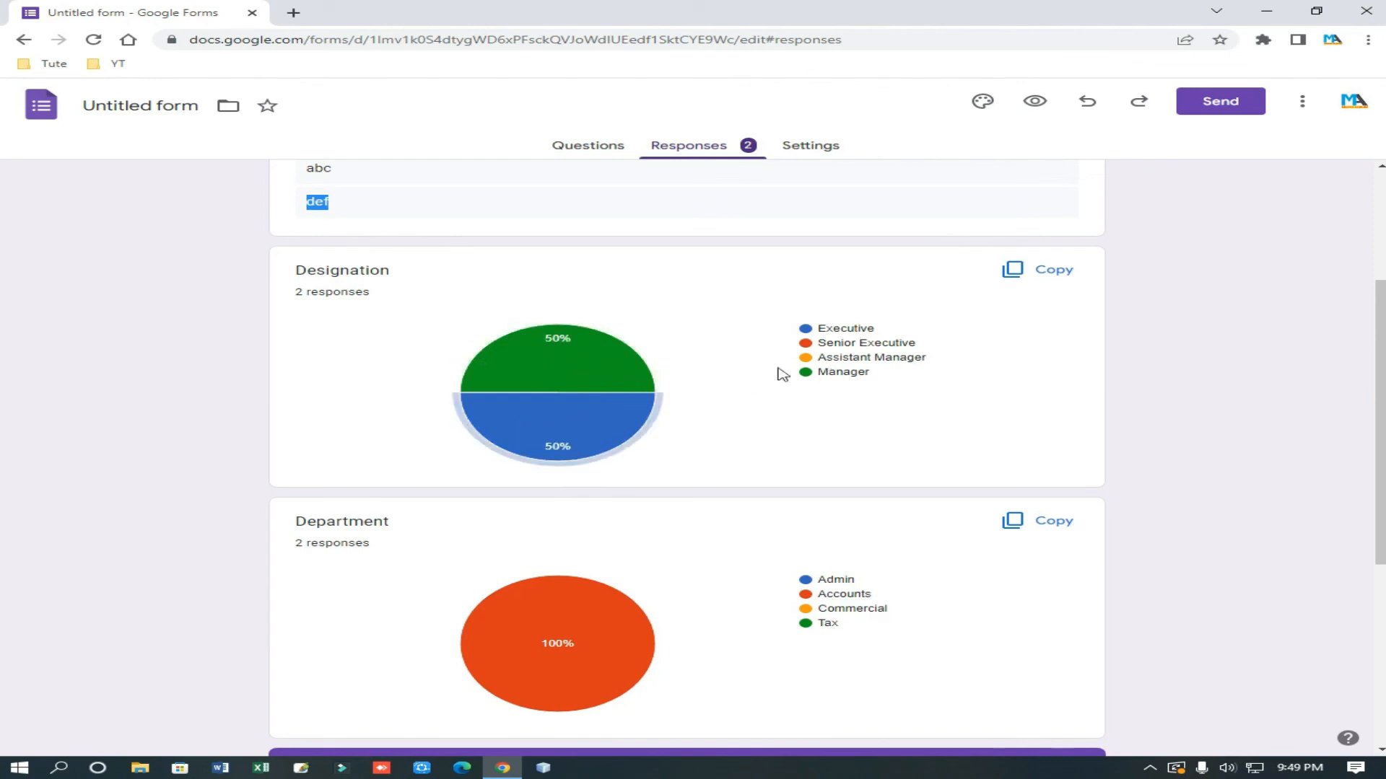
{"action": "scroll", "coordinate": [371, 525], "scroll_direction": "down", "scroll_amount": 2}
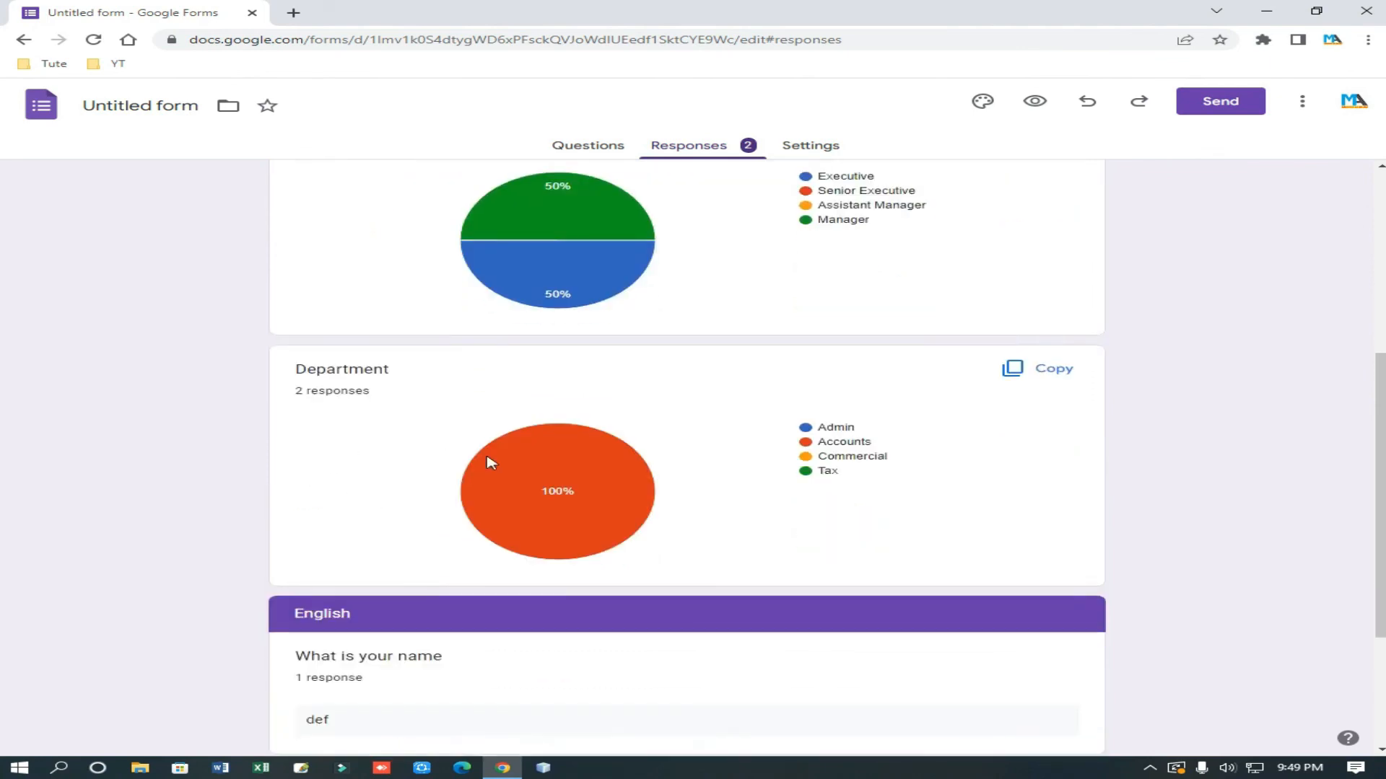
{"action": "mouse_move", "coordinate": [679, 503]}
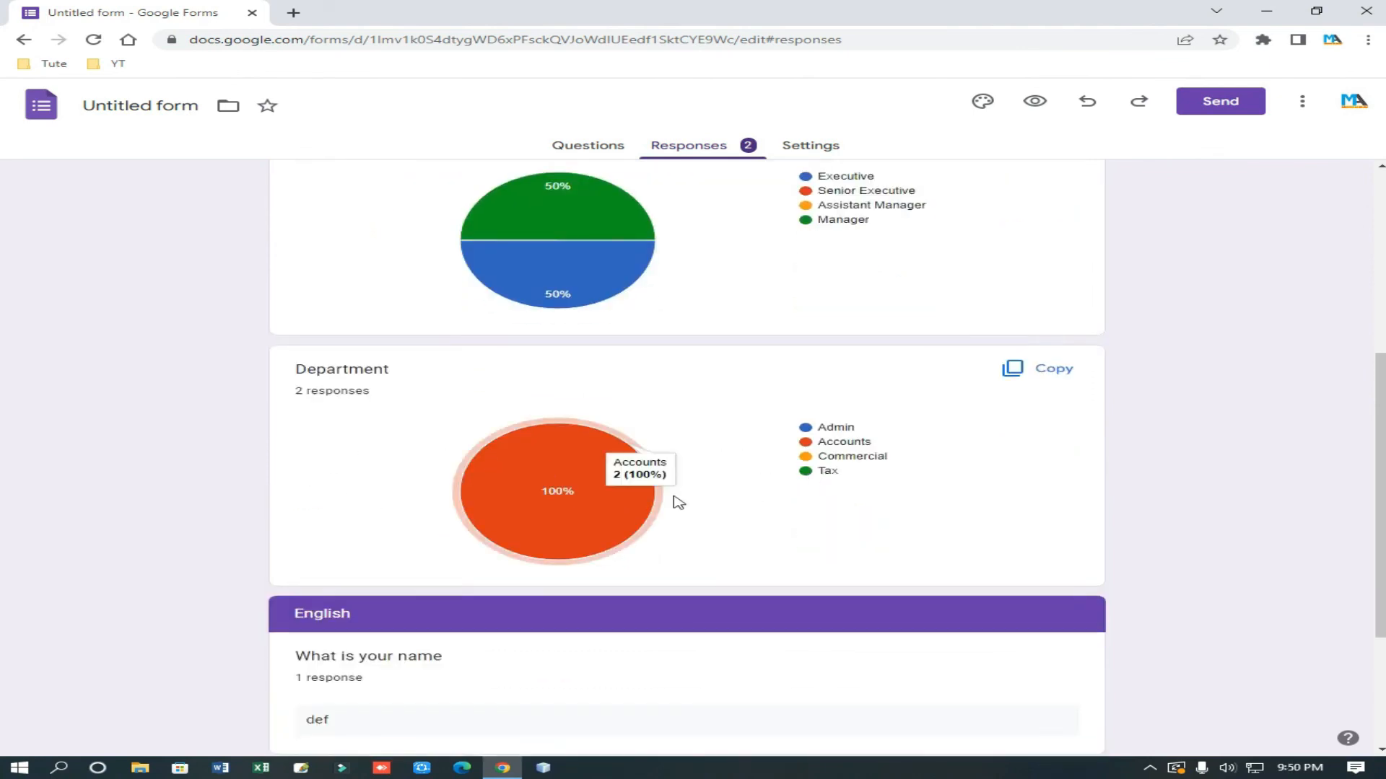
Step: Compare the submitted "What about you" answers in the summary's English section and return to the start of the summary
{"action": "scroll", "coordinate": [629, 513], "scroll_direction": "down", "scroll_amount": 3}
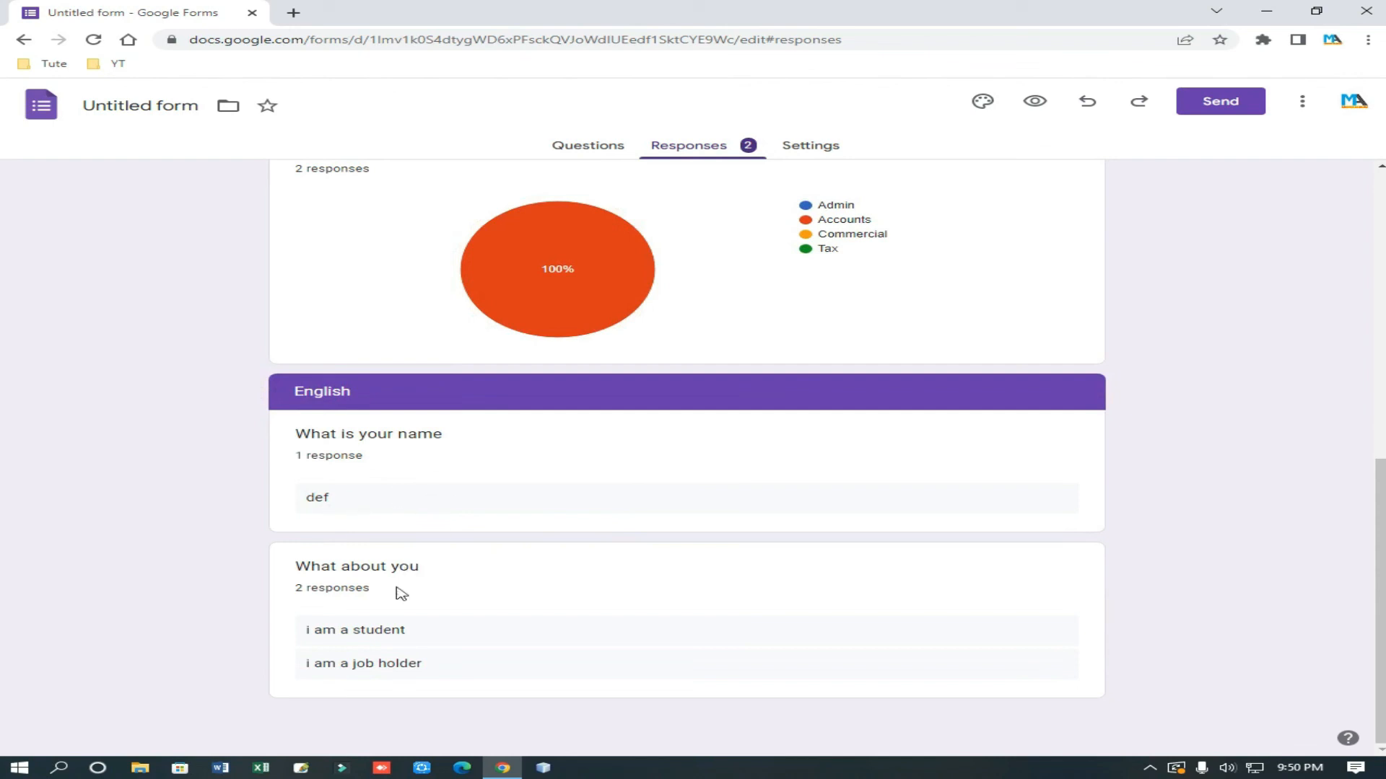
{"action": "left_click_drag", "start_coordinate": [303, 633], "coordinate": [442, 635]}
{"action": "left_click", "coordinate": [305, 667]}
{"action": "left_click_drag", "start_coordinate": [305, 669], "coordinate": [306, 631]}
{"action": "left_click_drag", "start_coordinate": [432, 664], "coordinate": [288, 662]}
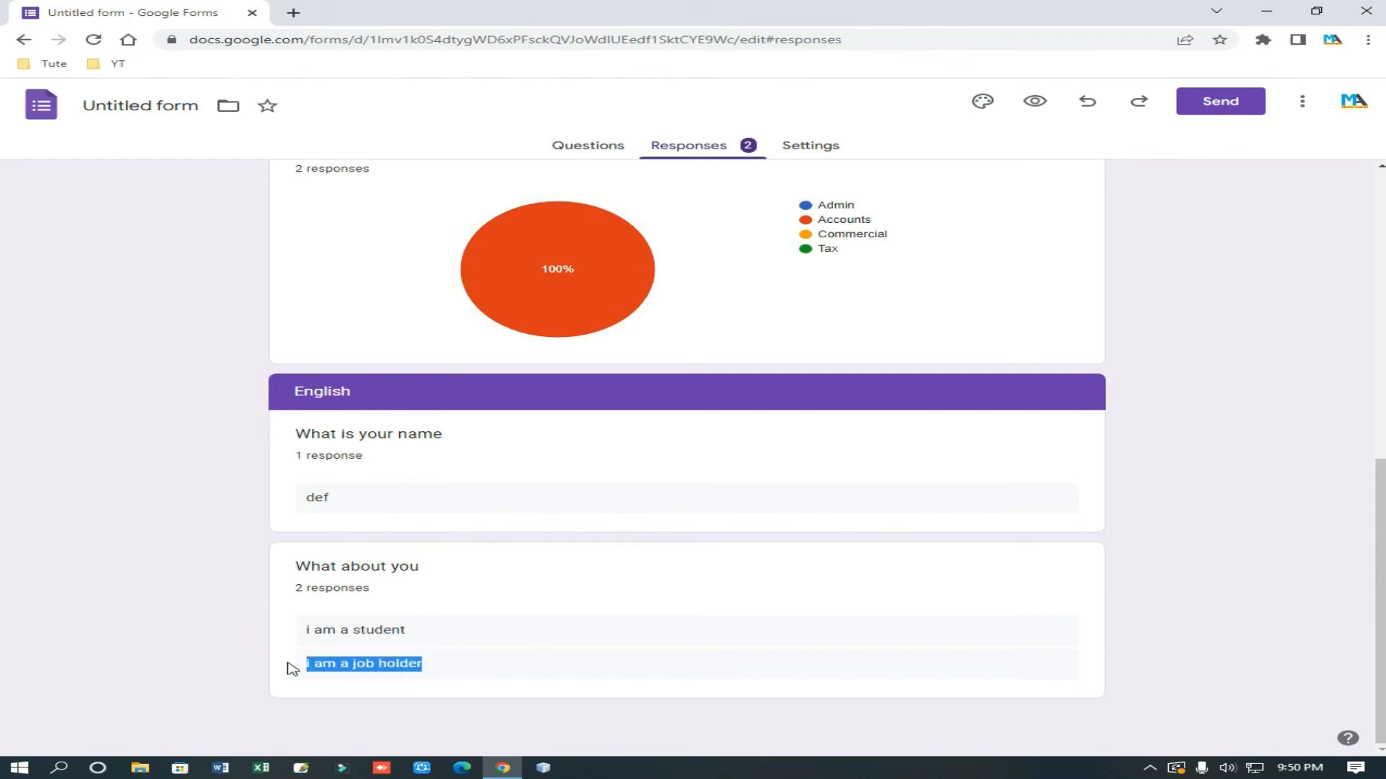
{"action": "scroll", "coordinate": [442, 635], "scroll_direction": "up", "scroll_amount": 8}
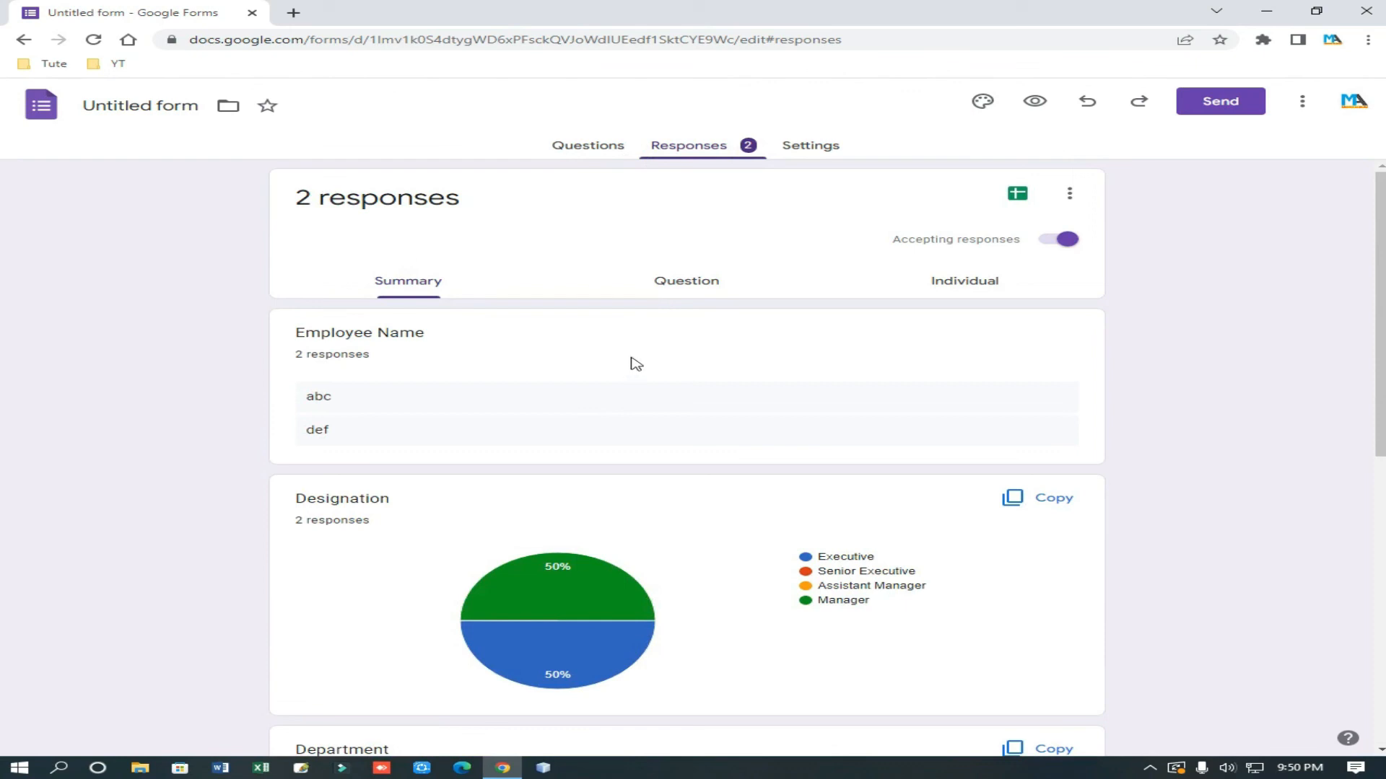
{"action": "scroll", "coordinate": [632, 363], "scroll_direction": "down", "scroll_amount": 5}
{"action": "scroll", "coordinate": [633, 363], "scroll_direction": "up", "scroll_amount": 5}
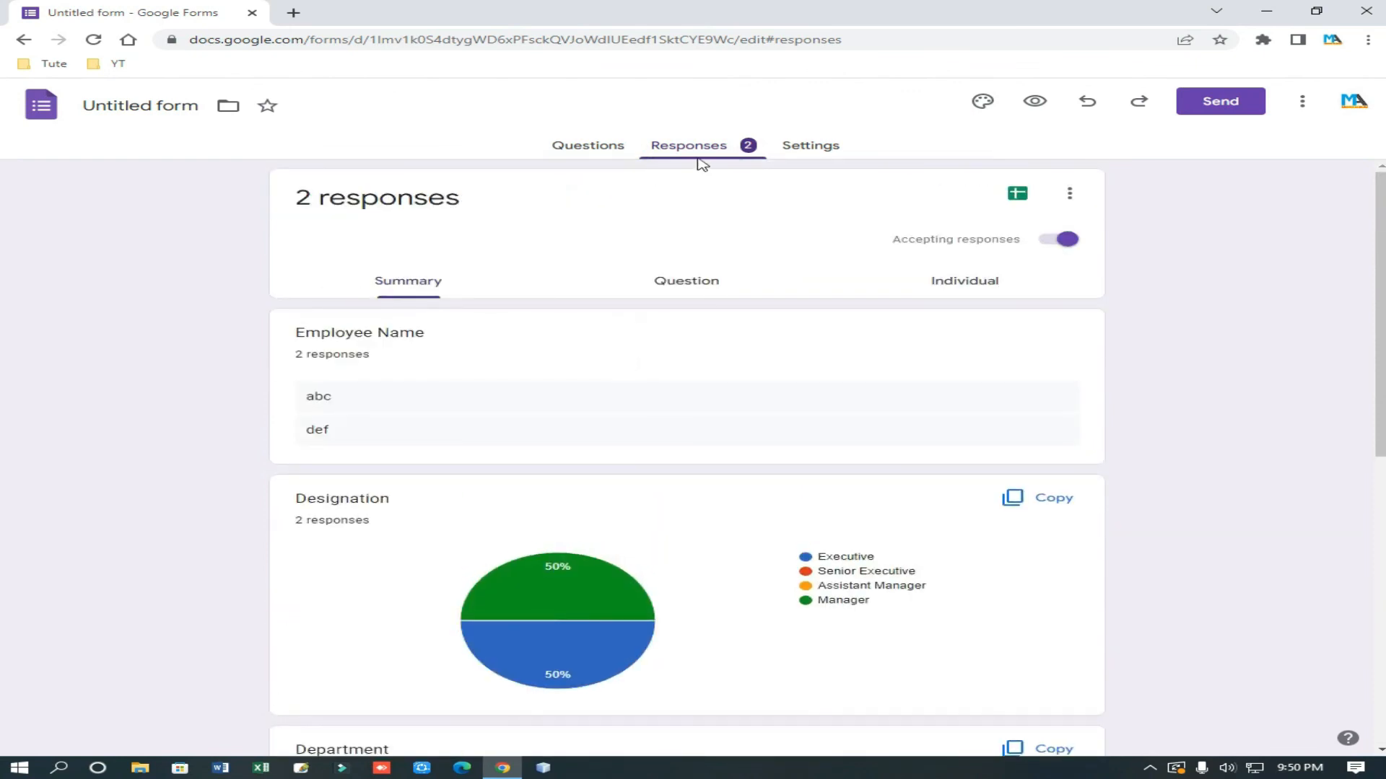